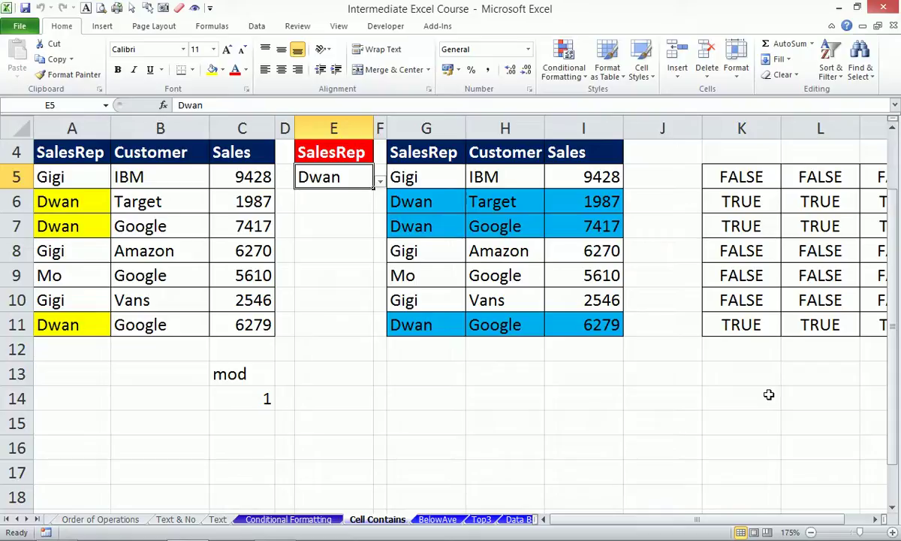
# Open the BelowAve worksheet and select the first Sales value in the Example 3 table
pyautogui.click(440, 519)
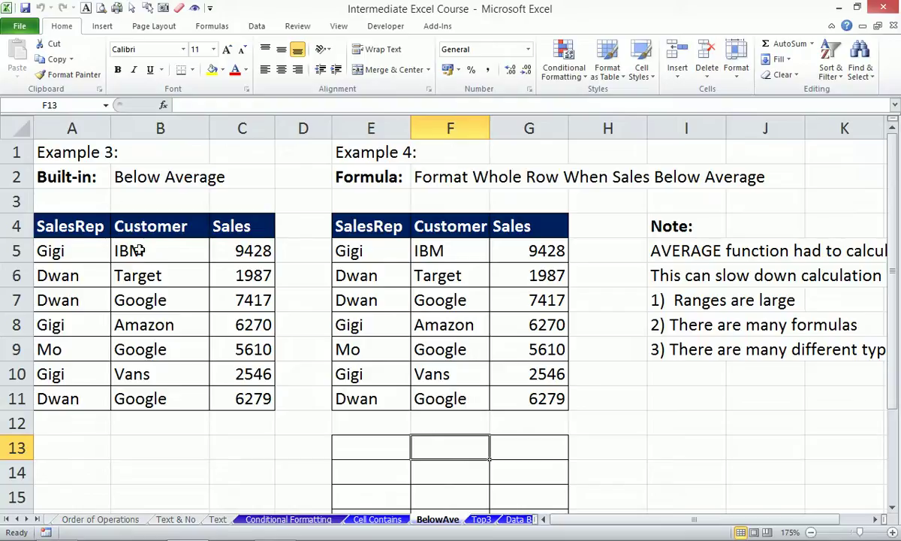
pyautogui.click(169, 252)
pyautogui.click(220, 250)
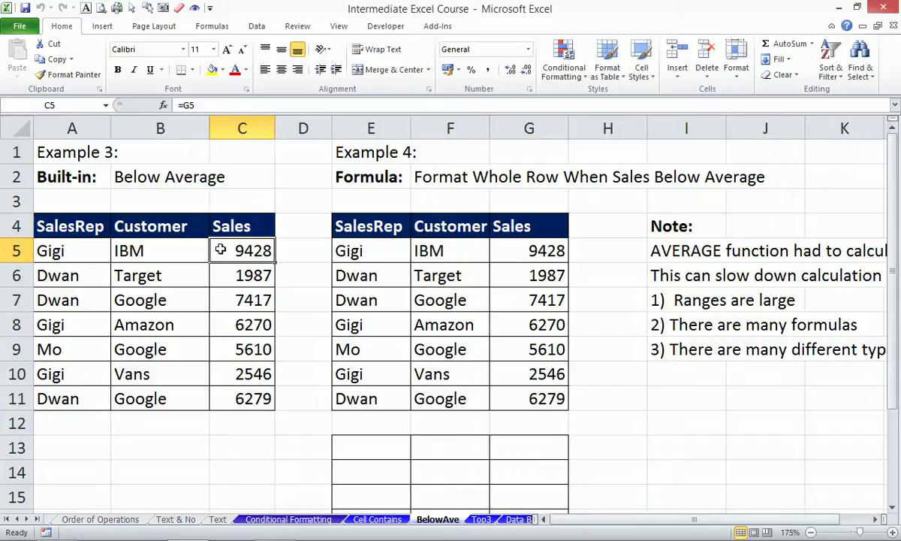
# Calculate the average of C5:C11 in cell C12, directly beneath the Example 3 Sales values
pyautogui.press('Down')
pyautogui.press('Down')
pyautogui.press('Down')
pyautogui.press('Down')
pyautogui.press('Down')
pyautogui.press('Down')
pyautogui.press('Down')
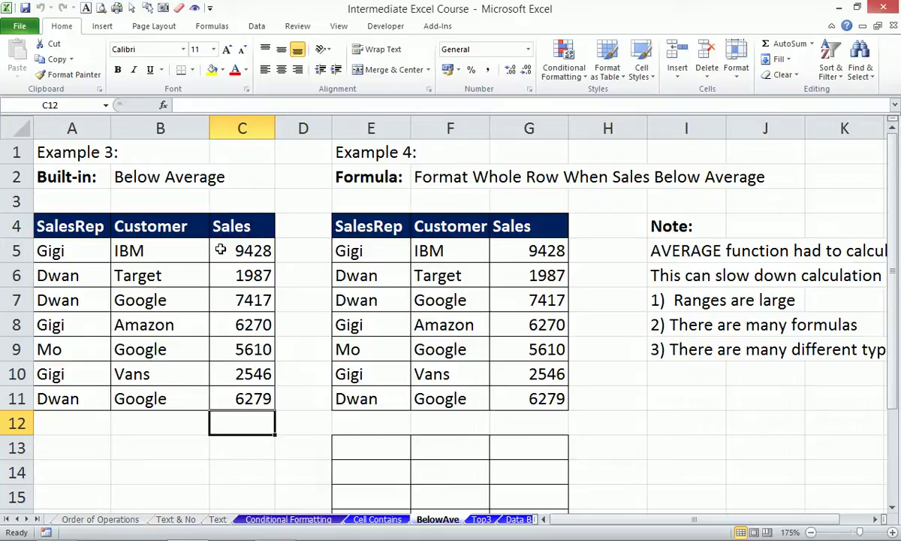
pyautogui.write('=aver')
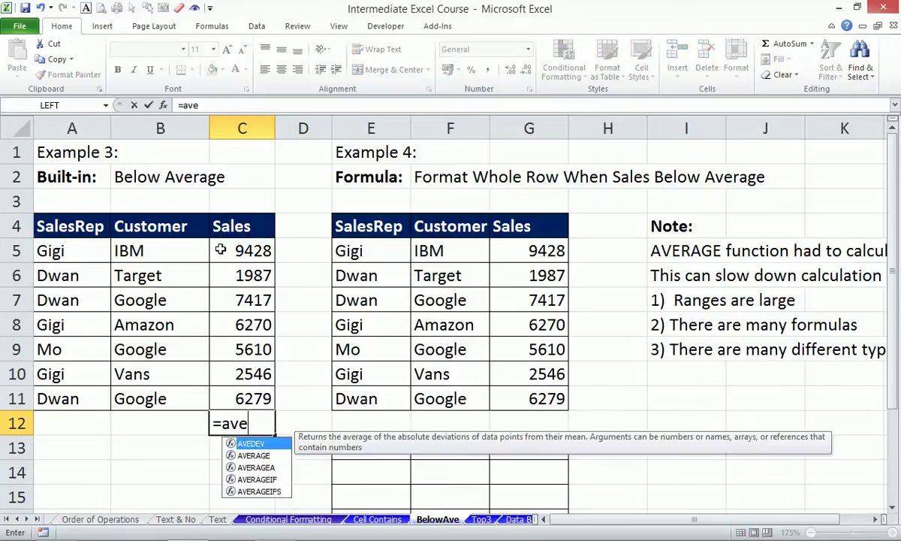
pyautogui.press('Tab')
pyautogui.press('Up')
pyautogui.press('Up')
pyautogui.press('Up')
pyautogui.press('Up')
pyautogui.press('Up')
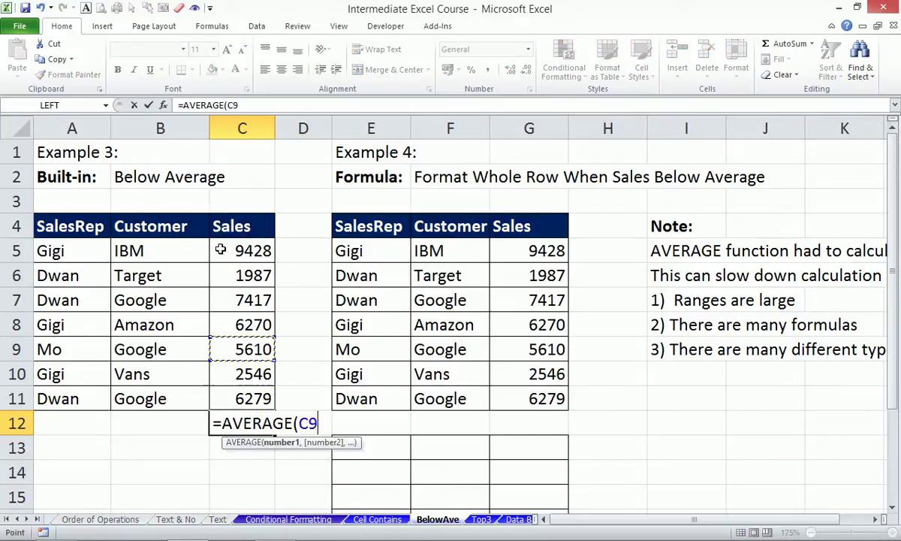
pyautogui.press('Up')
pyautogui.press('Up')
pyautogui.hotkey('shift', 'Down')
pyautogui.hotkey('shift', 'Down')
pyautogui.hotkey('shift', 'Down')
pyautogui.hotkey('shift', 'Down')
pyautogui.hotkey('shift', 'Down')
pyautogui.hotkey('shift', 'Down')
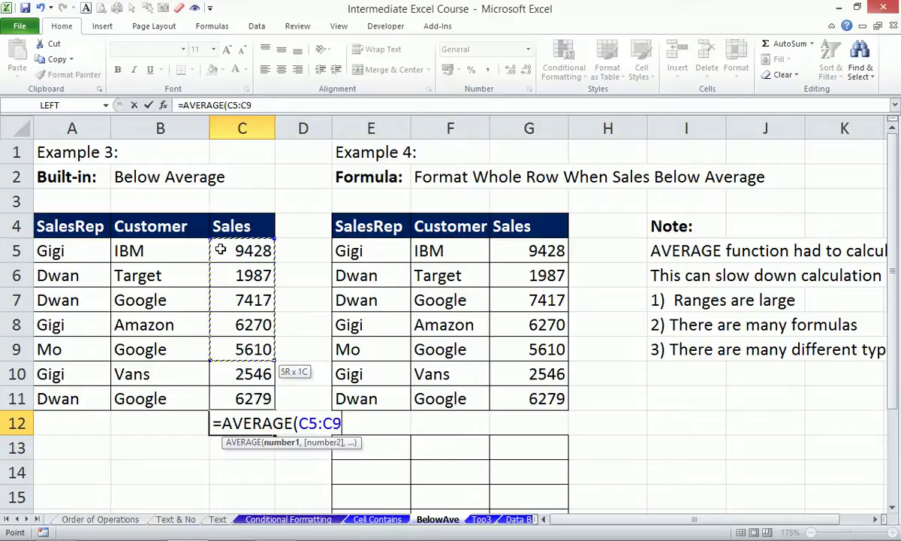
pyautogui.hotkey('ctrl', 'Return')
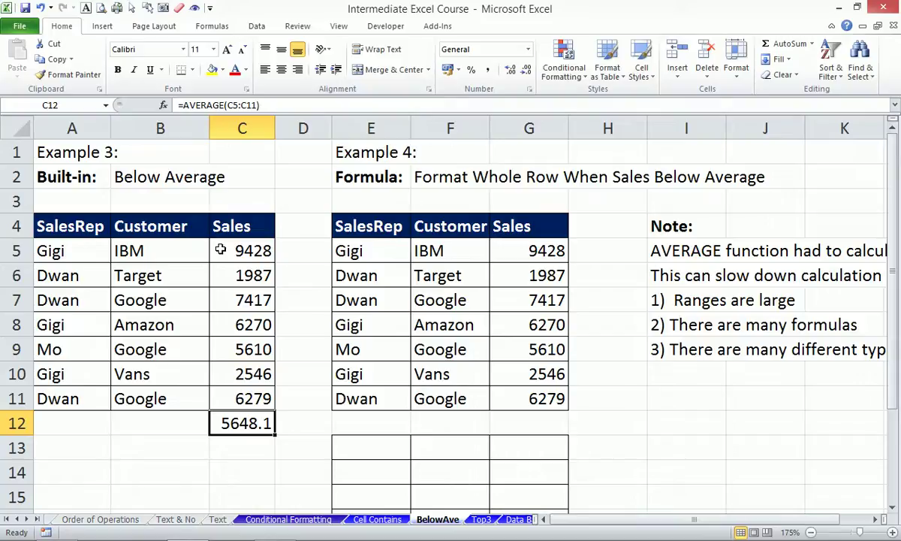
# Start a built-in Below Average conditional formatting rule for the Sales values in C5:C11
pyautogui.moveTo(243, 250); pyautogui.dragTo(245, 397)
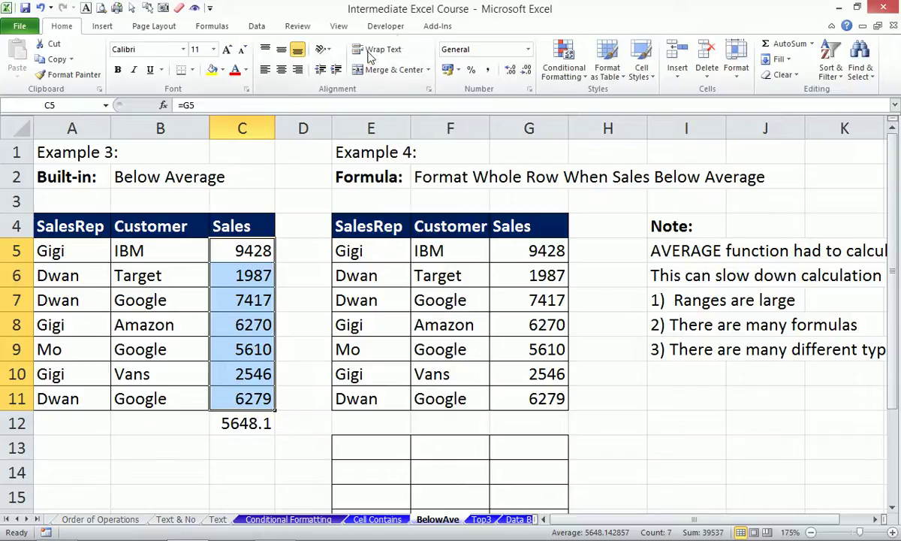
pyautogui.click(566, 78)
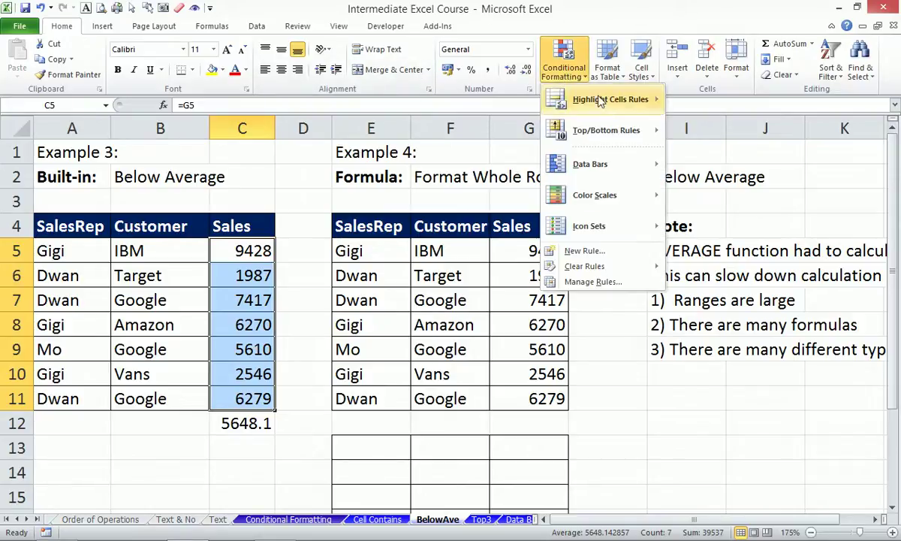
pyautogui.moveTo(614, 135)
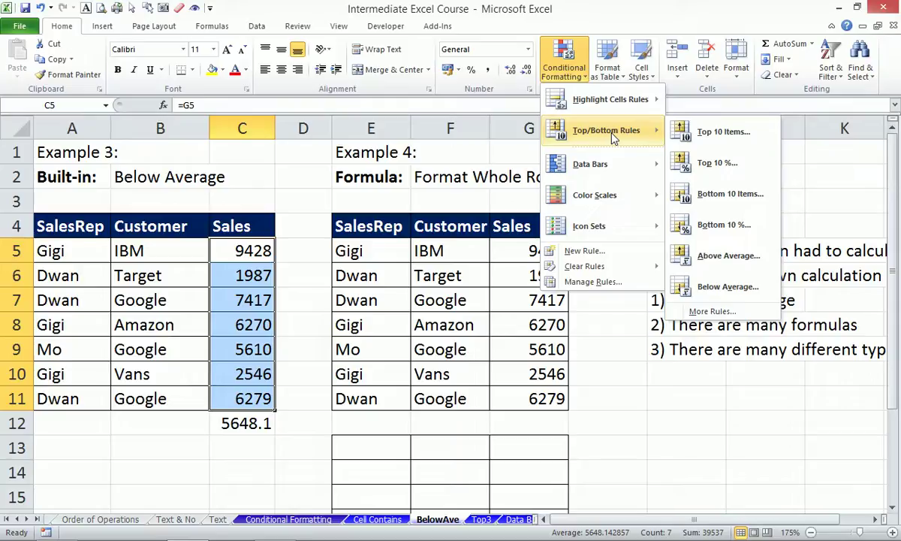
pyautogui.click(733, 293)
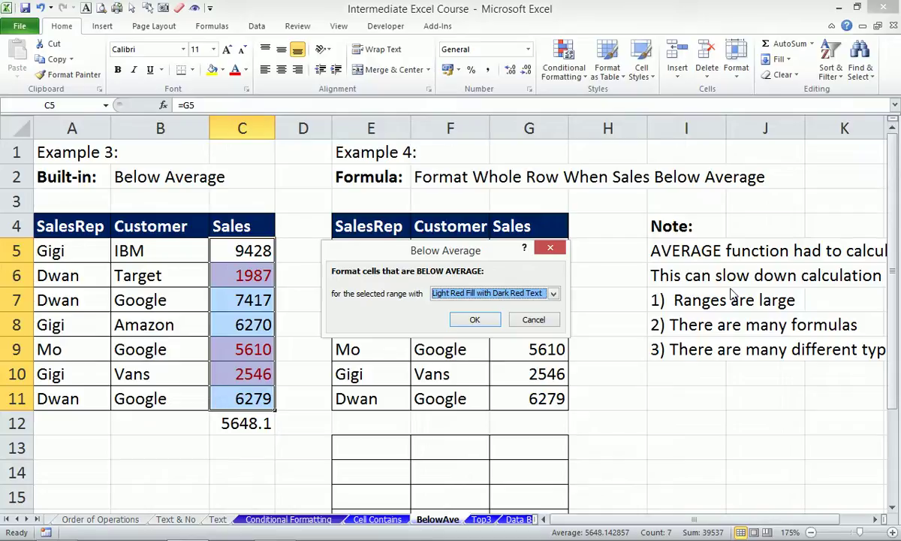
# Give the Below Average rule a custom format with a yellow fill and apply it
pyautogui.click(554, 294)
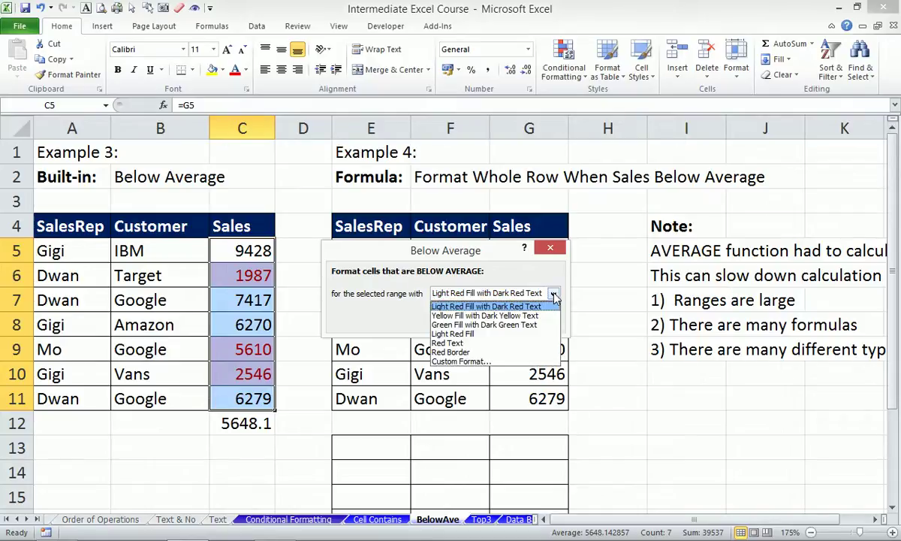
pyautogui.click(474, 363)
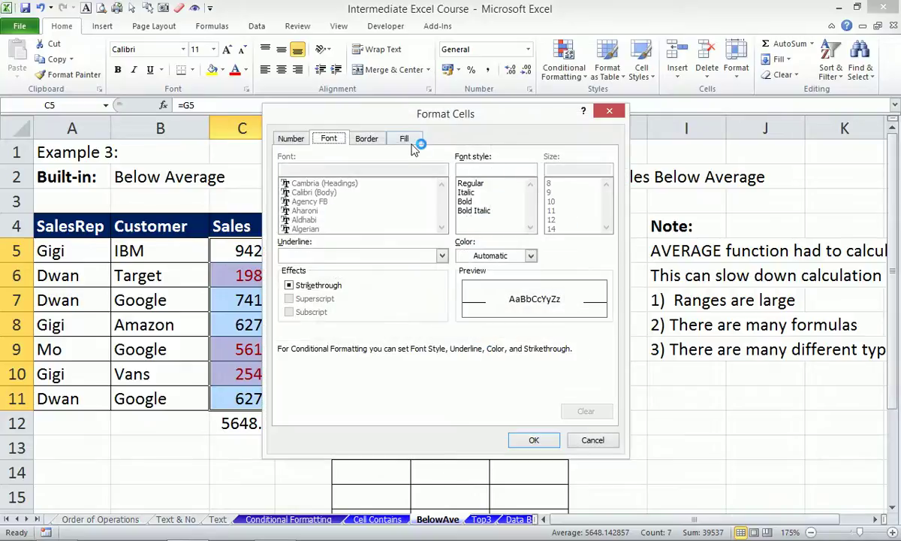
pyautogui.click(410, 143)
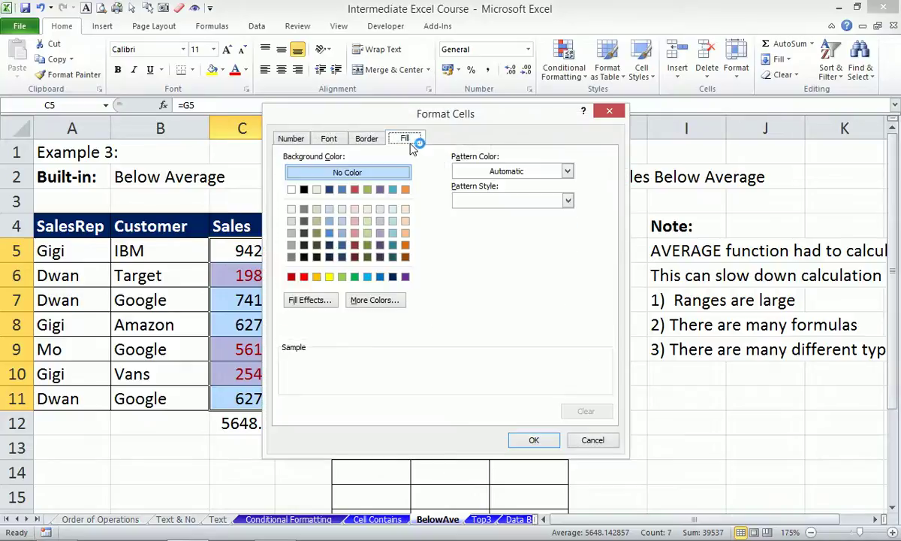
pyautogui.click(330, 277)
pyautogui.click(529, 441)
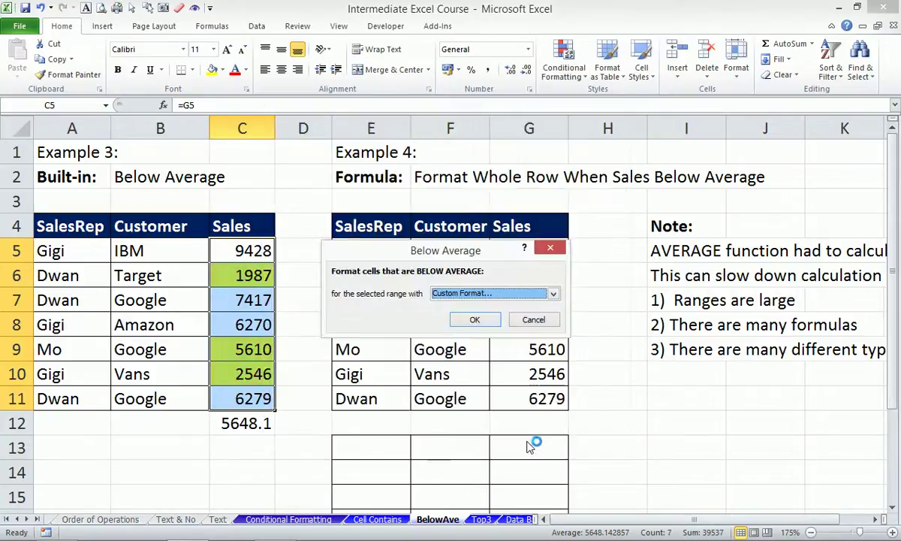
pyautogui.click(470, 318)
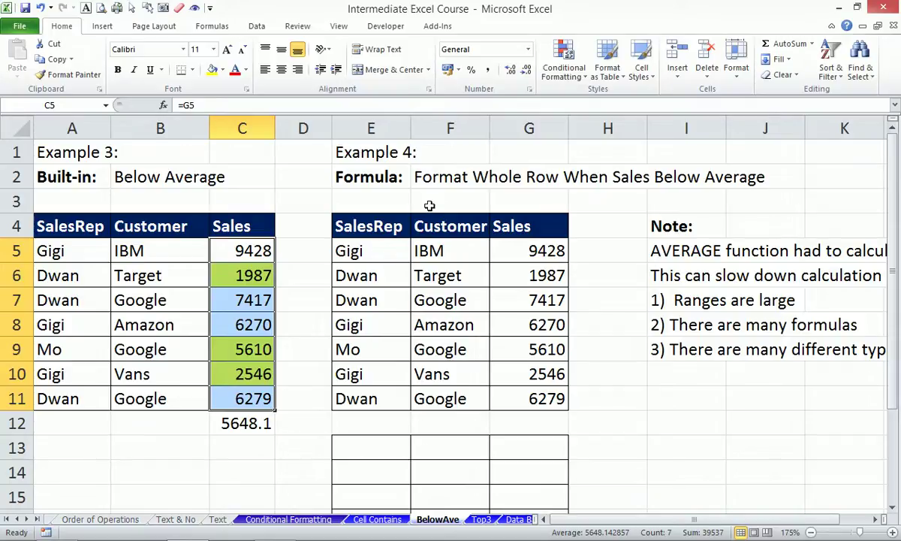
# Begin an AVERAGE formula over G5:G11 in the empty grid E13:G19, with E13 as the active cell
pyautogui.scroll(-2, 427, 202)
pyautogui.scroll(1, 425, 202)
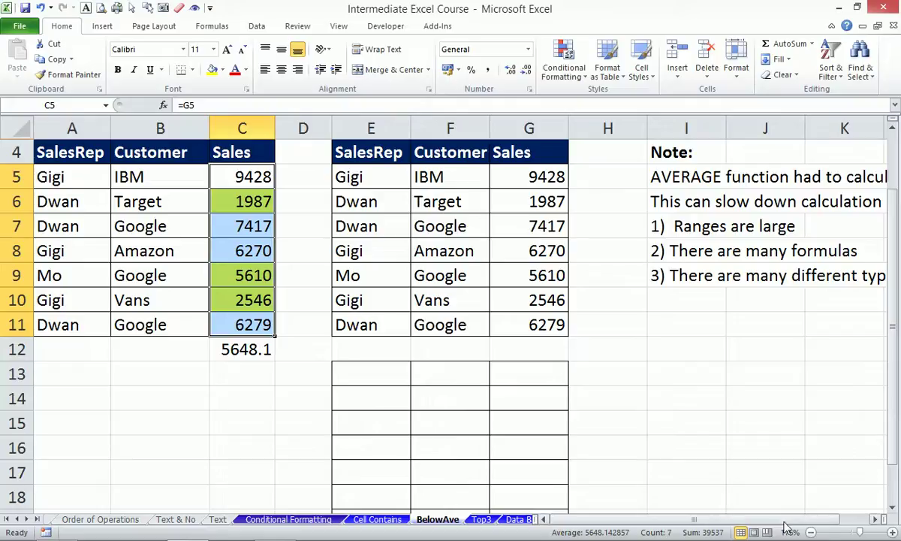
pyautogui.click(812, 533)
pyautogui.click(811, 532)
pyautogui.click(811, 533)
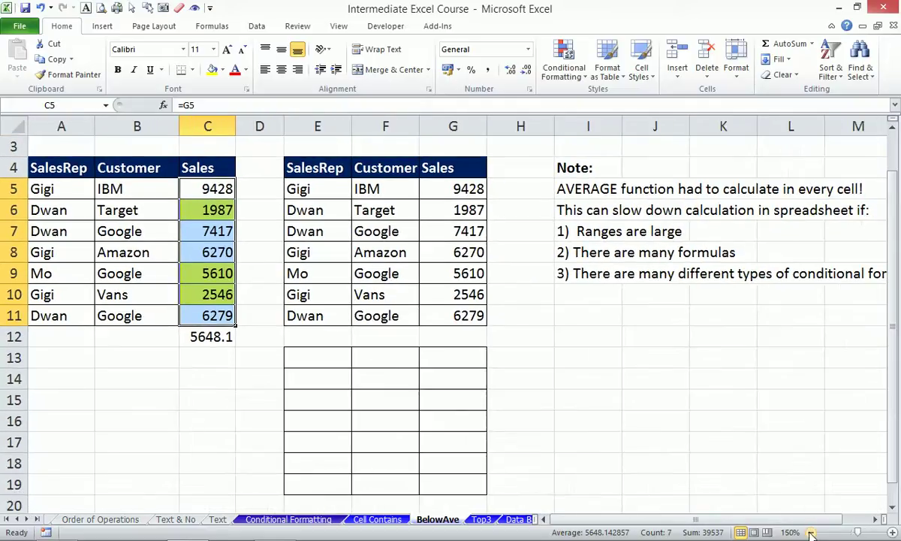
pyautogui.moveTo(327, 360); pyautogui.dragTo(465, 483)
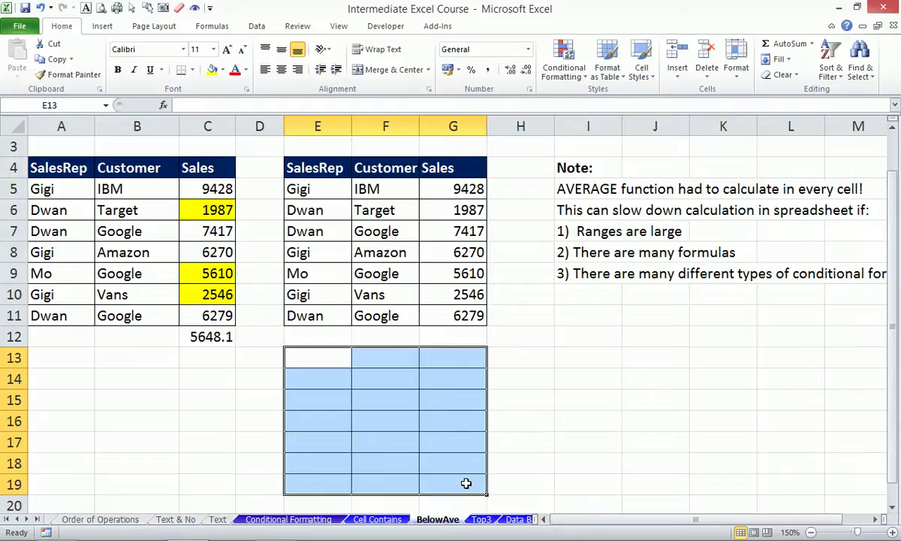
pyautogui.write('=aver')
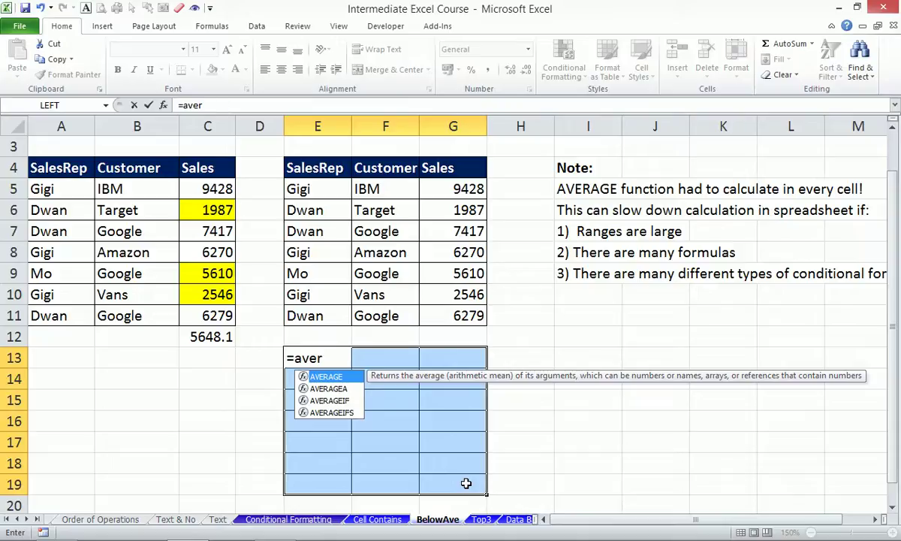
pyautogui.press('Tab')
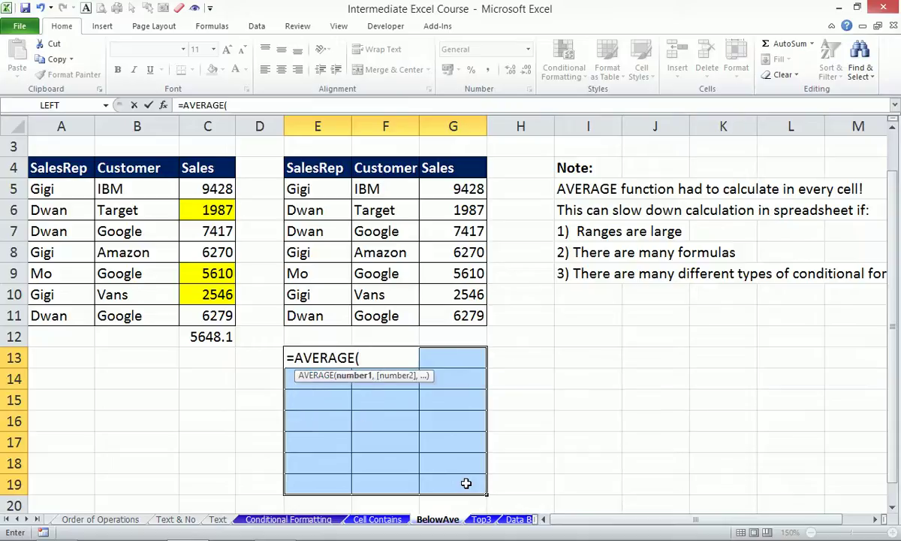
pyautogui.moveTo(464, 194); pyautogui.dragTo(467, 312)
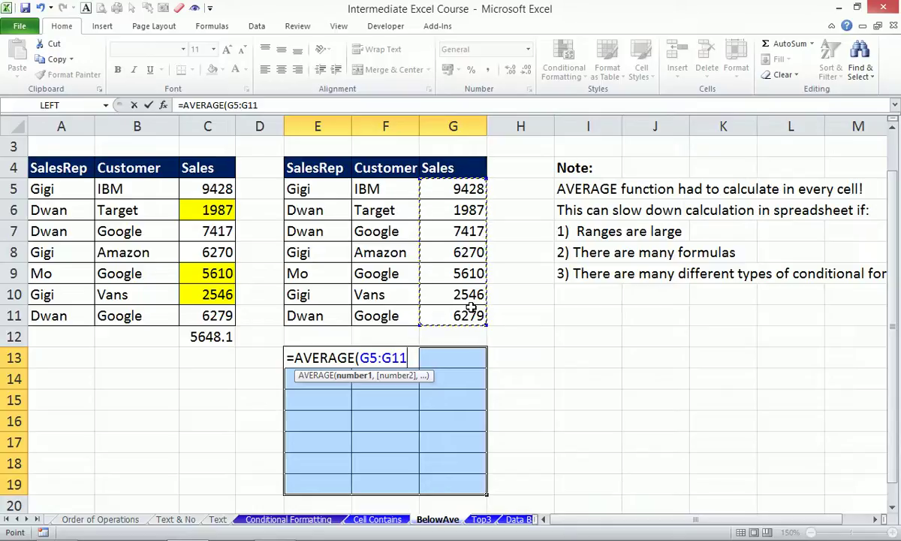
# Try locking the whole G5:G11 range in the formula, and also only its G11 end reference
pyautogui.press('F4')
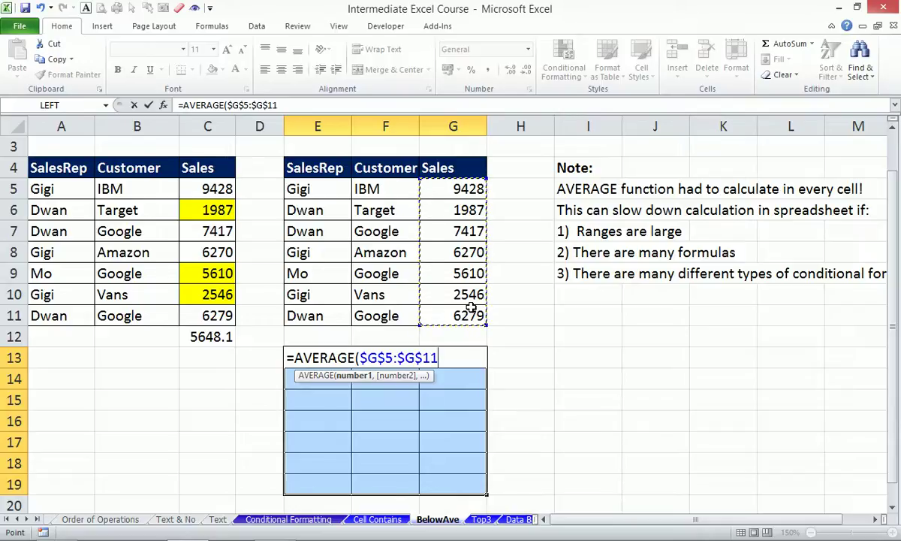
pyautogui.press('F4')
pyautogui.press('F4')
pyautogui.write(',')
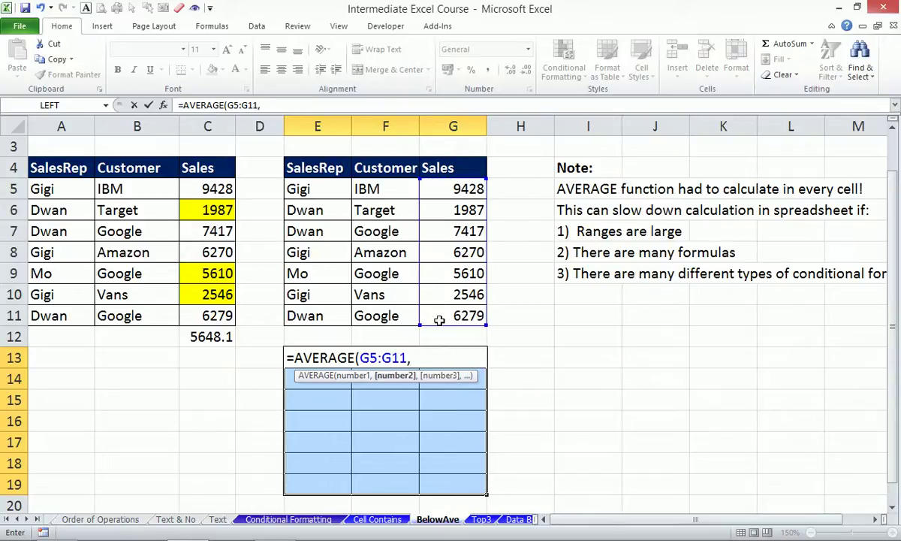
pyautogui.click(409, 358)
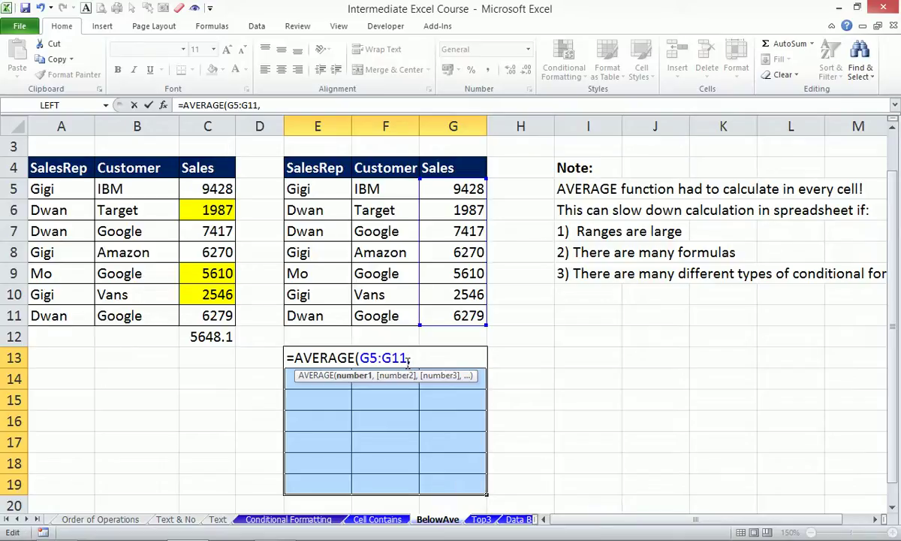
pyautogui.press('F4')
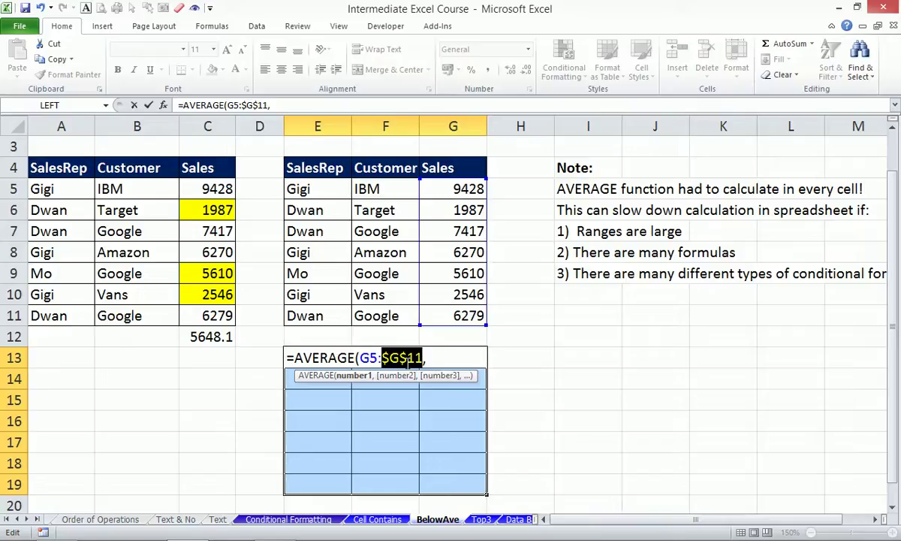
pyautogui.press('F4')
pyautogui.press('F4')
pyautogui.press('F4')
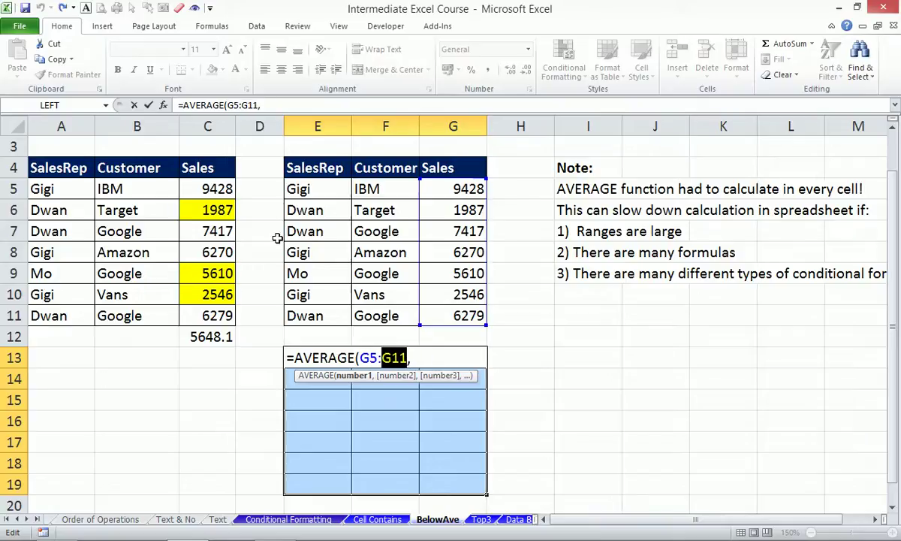
# Make the range absolute as $G$5:$G$11, complete the AVERAGE formula, and fill it into all of E13:G19
pyautogui.click(380, 357)
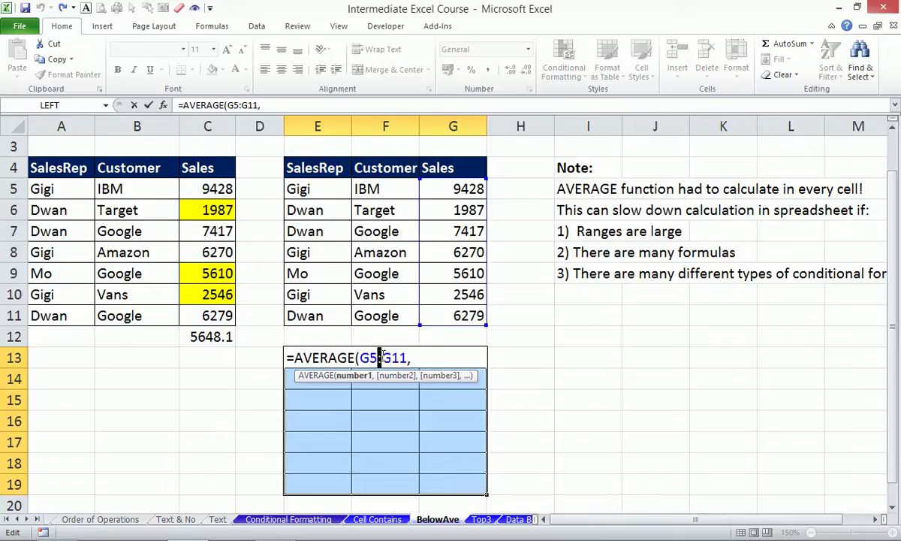
pyautogui.moveTo(359, 358); pyautogui.dragTo(409, 357)
pyautogui.press('F4')
pyautogui.click(452, 358)
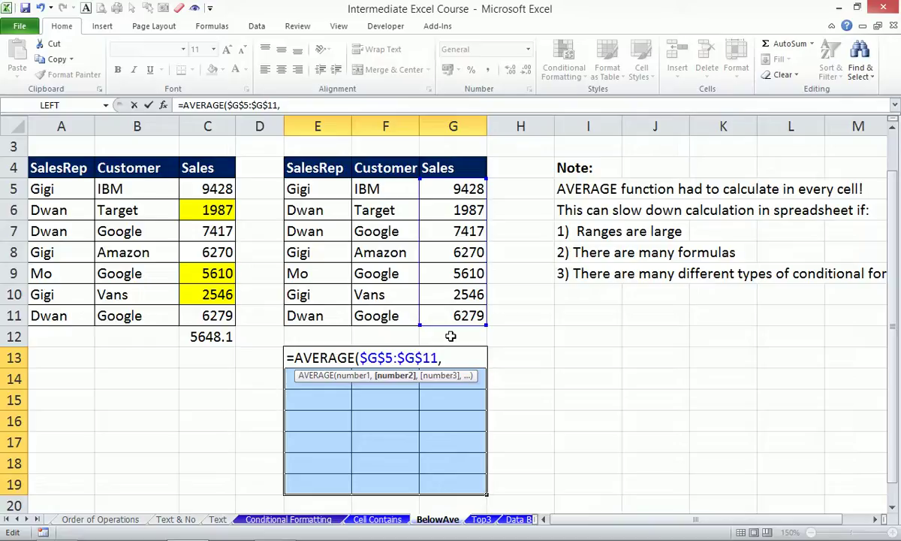
pyautogui.press('BackSpace')
pyautogui.write(')')
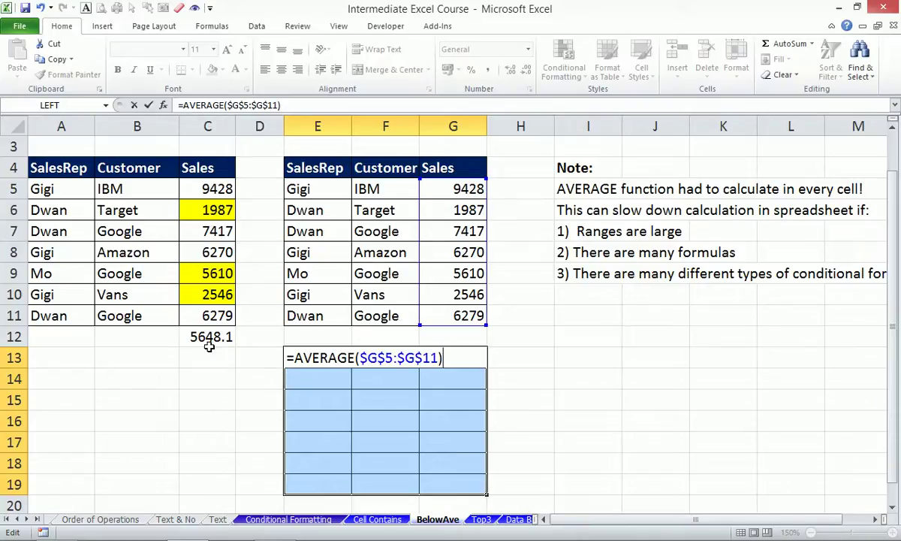
pyautogui.hotkey('ctrl', 'Return')
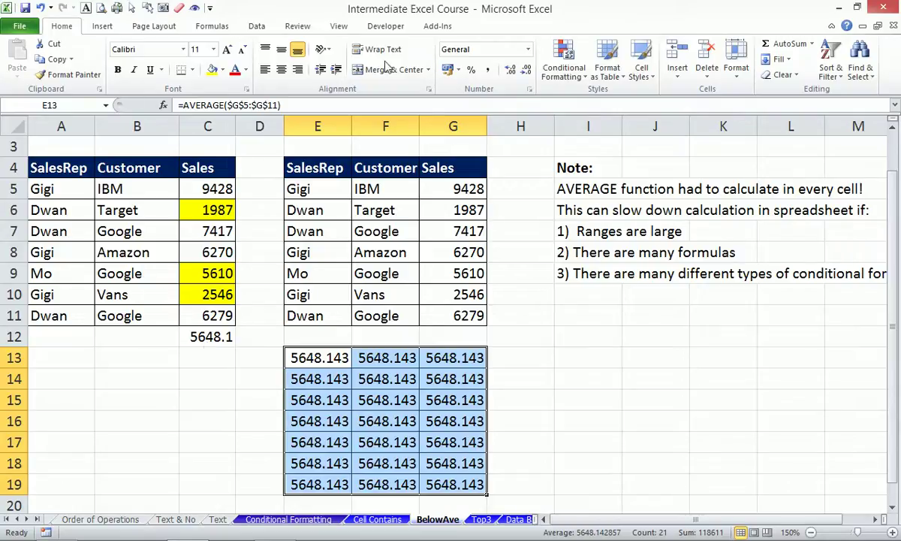
# Extend the AVERAGE formula with >$G5, column locked only, and fill =AVERAGE($G$5:$G$11)>$G5 into all of E13:G19
pyautogui.click(350, 106)
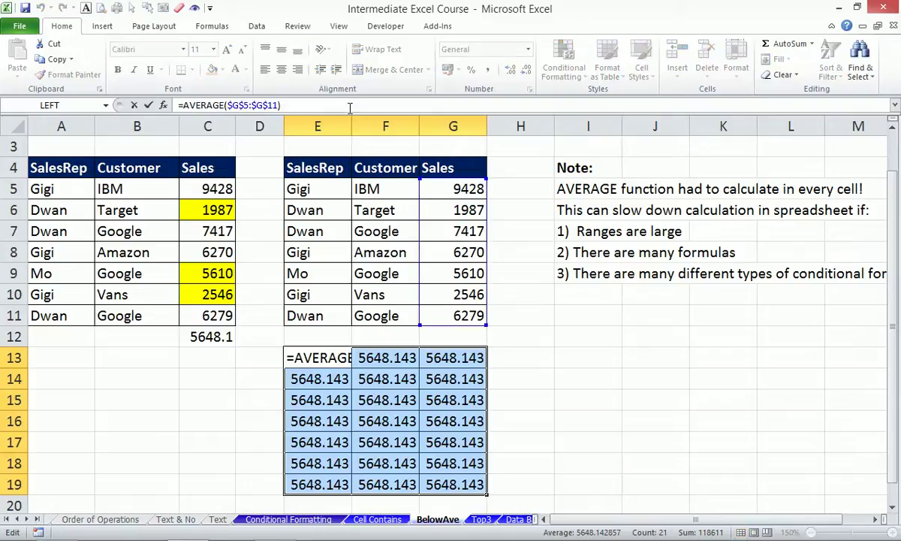
pyautogui.write('>')
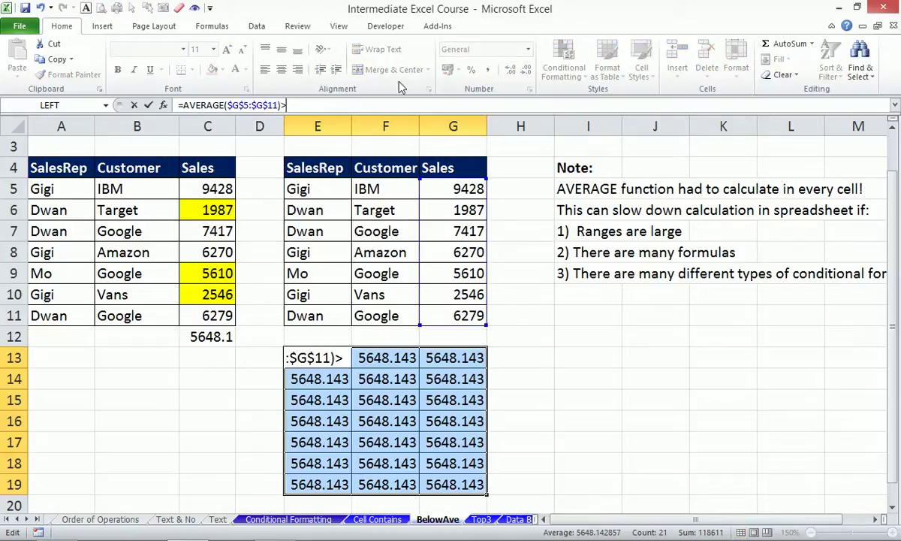
pyautogui.click(464, 187)
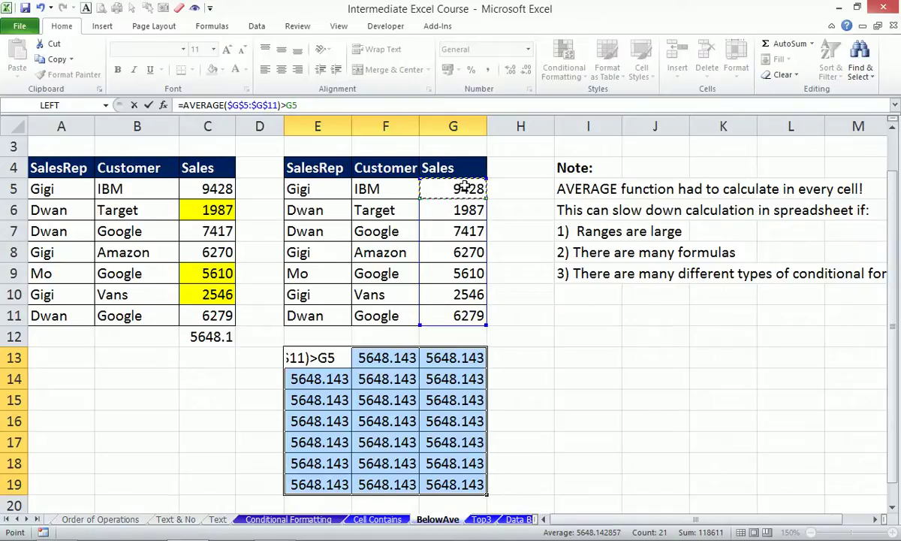
pyautogui.press('F4')
pyautogui.press('F4')
pyautogui.press('F4')
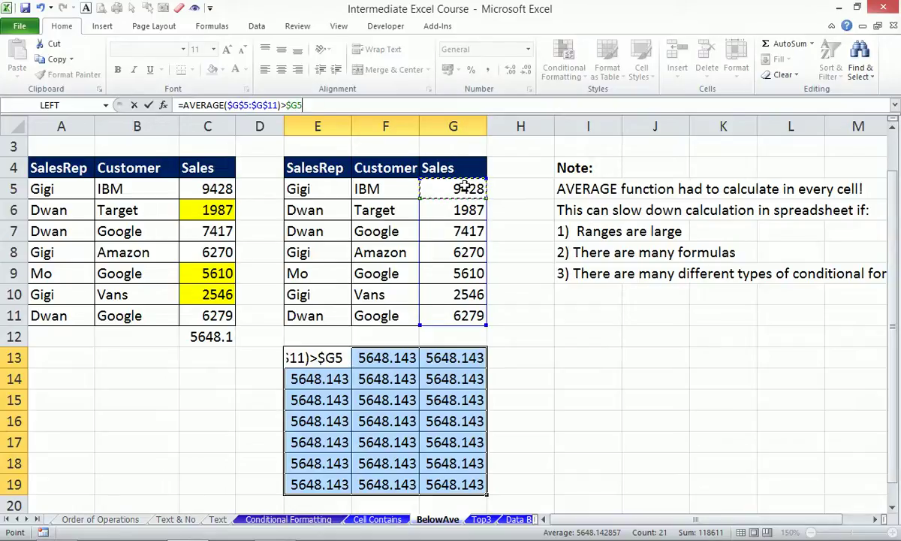
pyautogui.hotkey('ctrl', 'Return')
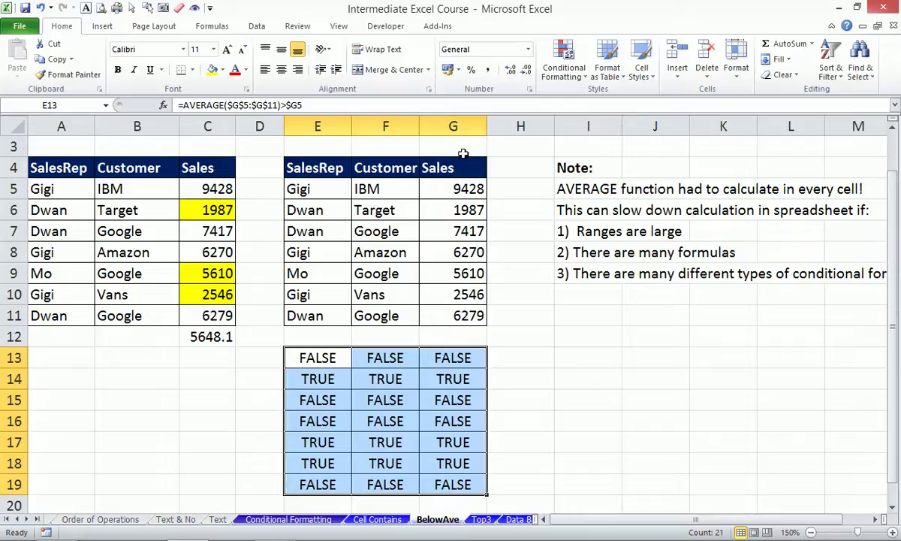
# Copy the whole formula text =AVERAGE($G$5:$G$11)>$G5 from E13 and leave cell editing
pyautogui.moveTo(302, 105); pyautogui.dragTo(177, 104)
pyautogui.hotkey('ctrl', 'c')
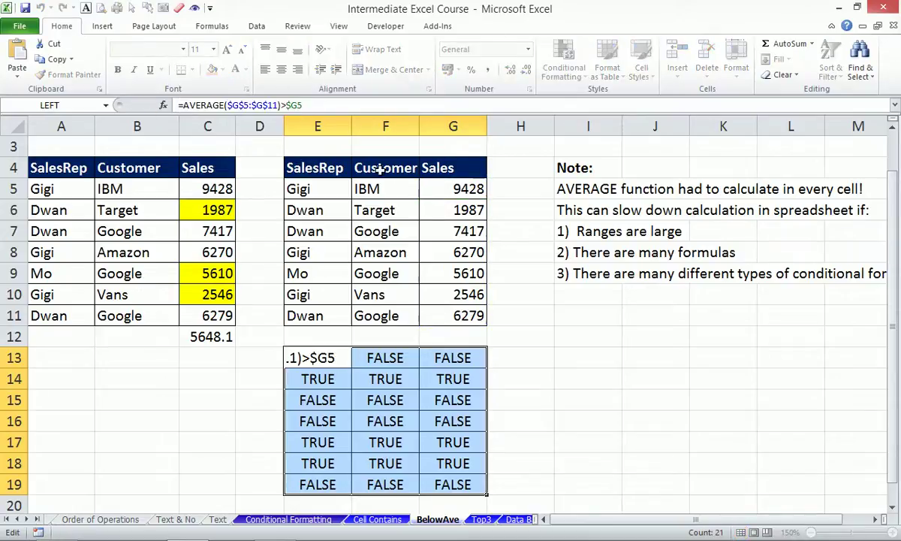
pyautogui.press('Escape')
# Start a formula-based conditional formatting rule for E5:G11 using the copied formula =AVERAGE($G$5:$G$11)>$G5
pyautogui.click(340, 188)
pyautogui.moveTo(339, 188); pyautogui.dragTo(467, 315)
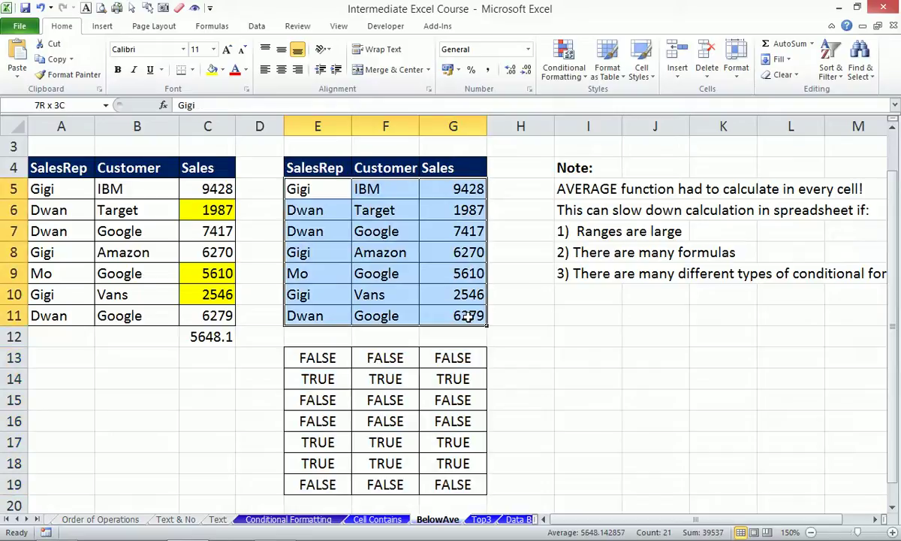
pyautogui.press('alt')
pyautogui.press('o')
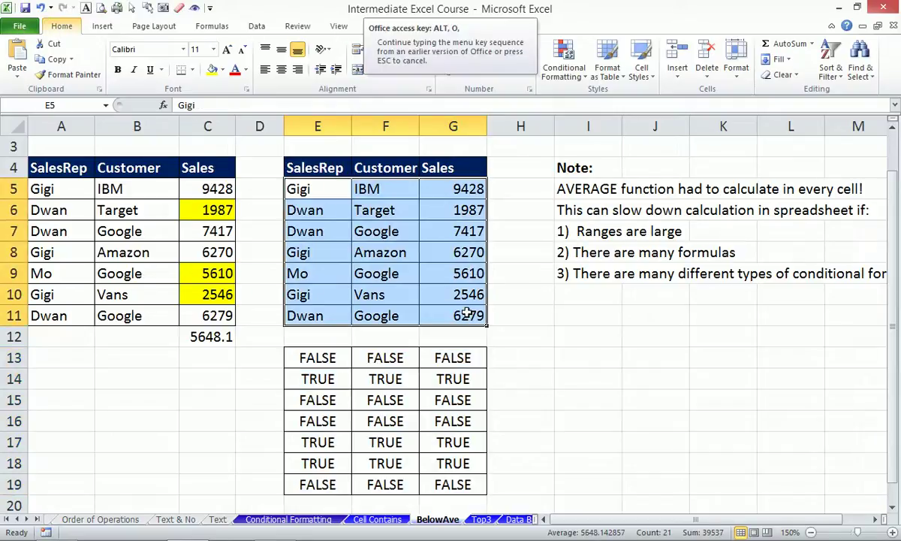
pyautogui.press('d')
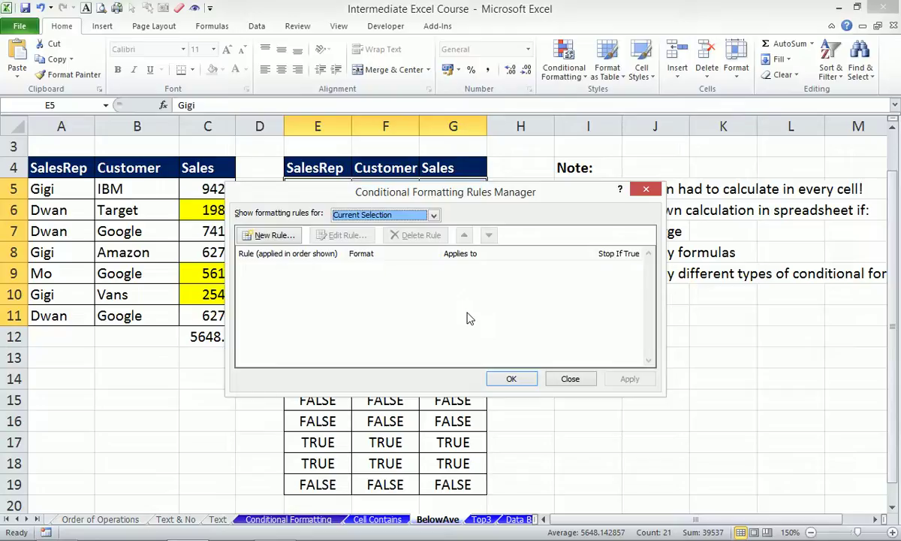
pyautogui.click(282, 238)
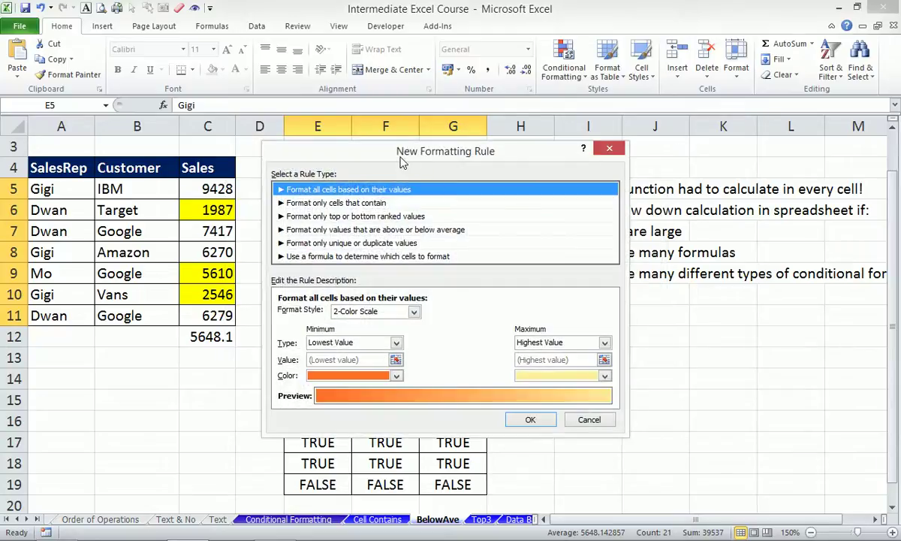
pyautogui.moveTo(404, 158); pyautogui.dragTo(411, 121)
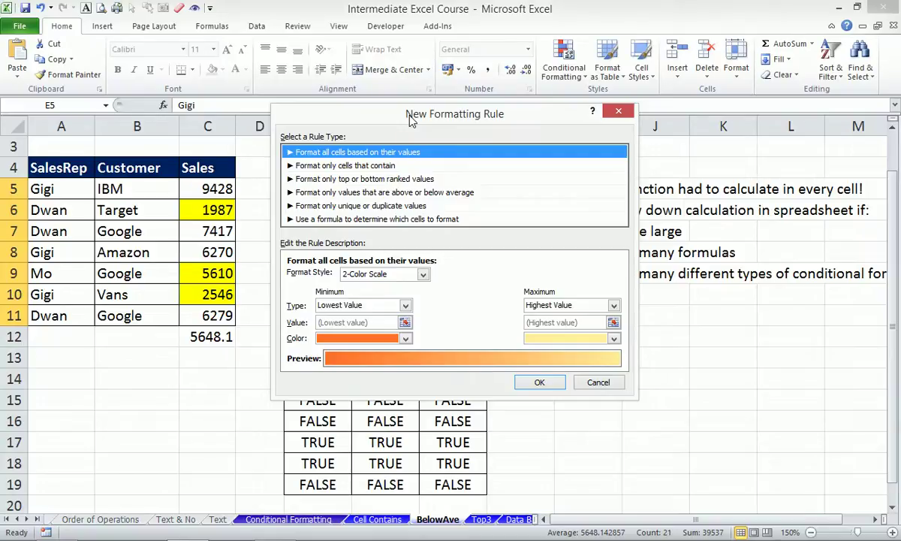
pyautogui.click(408, 220)
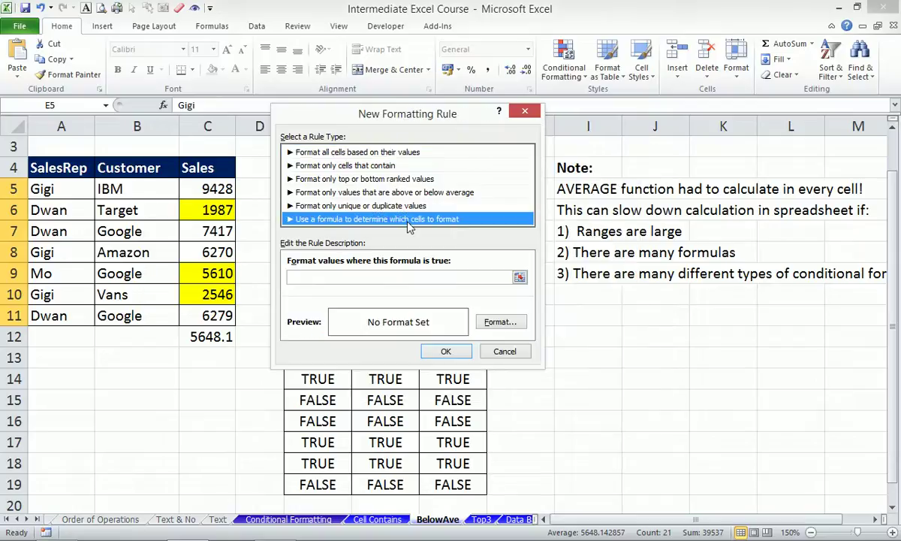
pyautogui.click(374, 278)
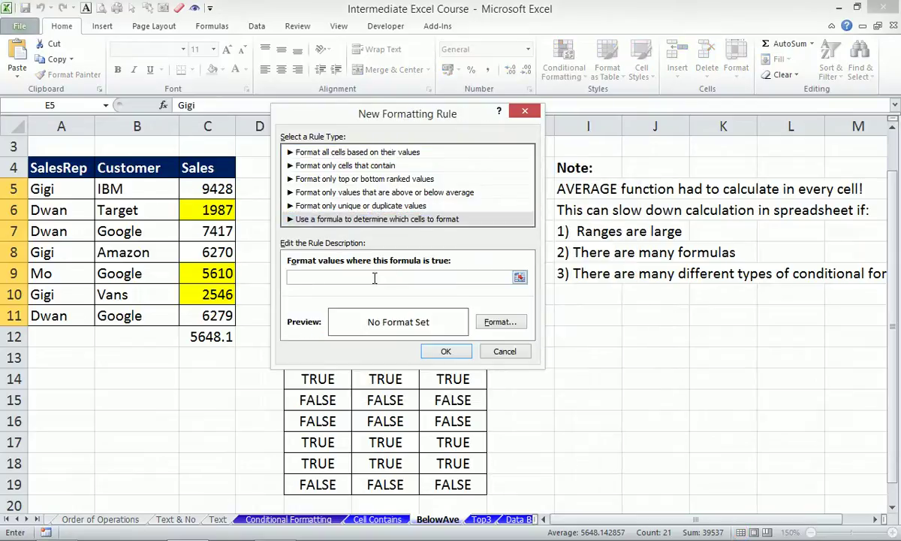
pyautogui.hotkey('ctrl', 'v')
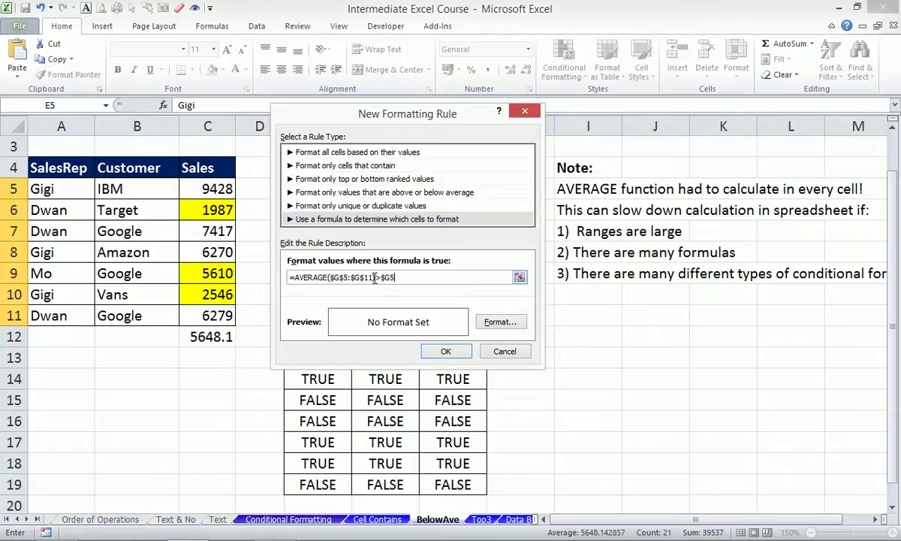
# Give the formula rule a green fill and apply it to E5:G11
pyautogui.click(495, 322)
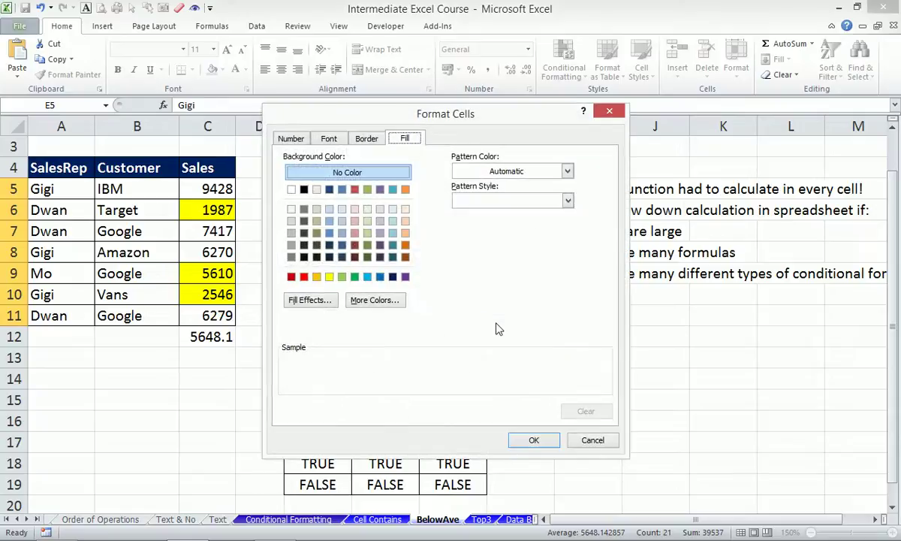
pyautogui.click(354, 277)
pyautogui.click(533, 440)
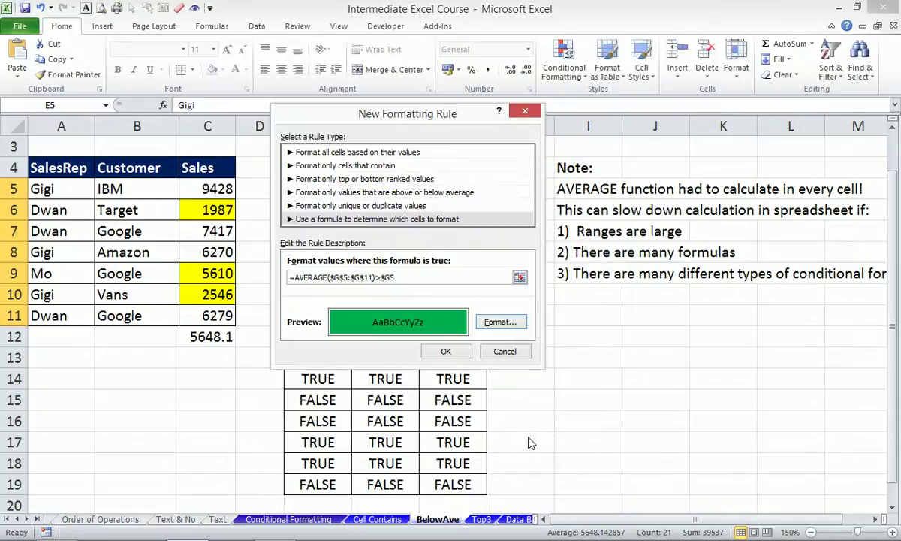
pyautogui.click(446, 353)
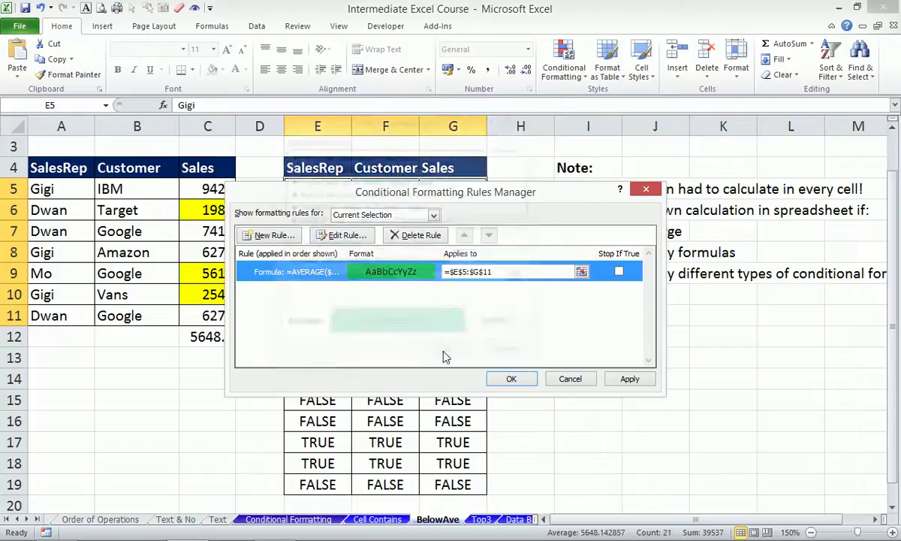
pyautogui.click(503, 380)
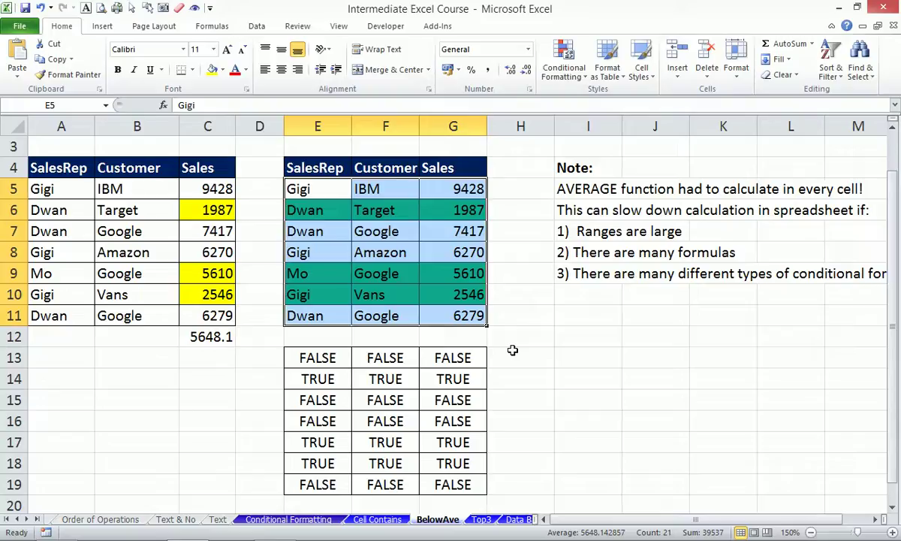
# On the Top3 sheet, highlight the top 3 sales in C5:C11 using the built-in rule with Light Red Fill with Dark Red Text
pyautogui.click(481, 519)
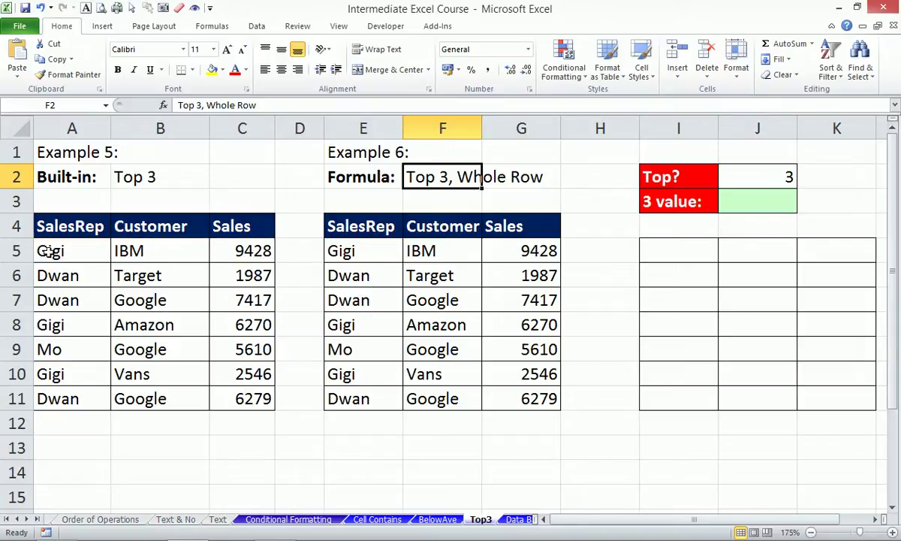
pyautogui.moveTo(251, 250); pyautogui.dragTo(252, 401)
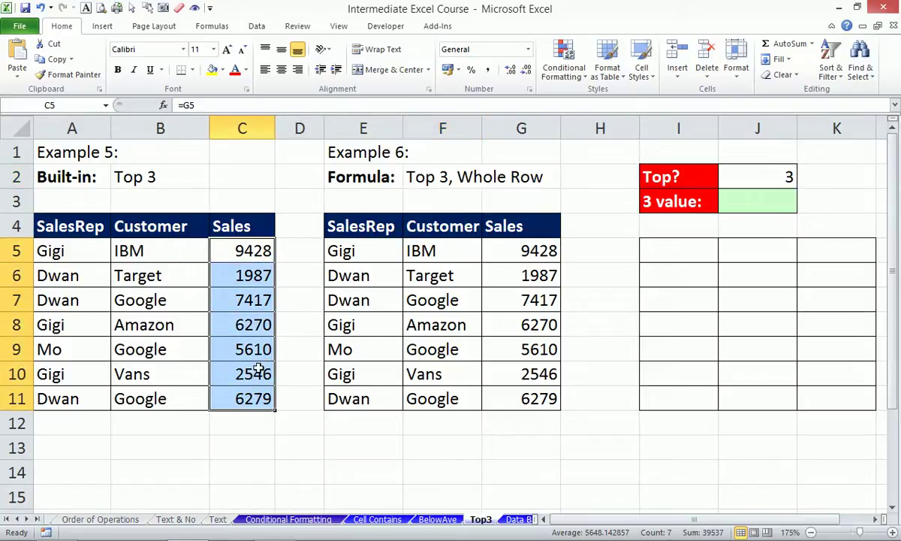
pyautogui.click(562, 66)
pyautogui.moveTo(598, 133)
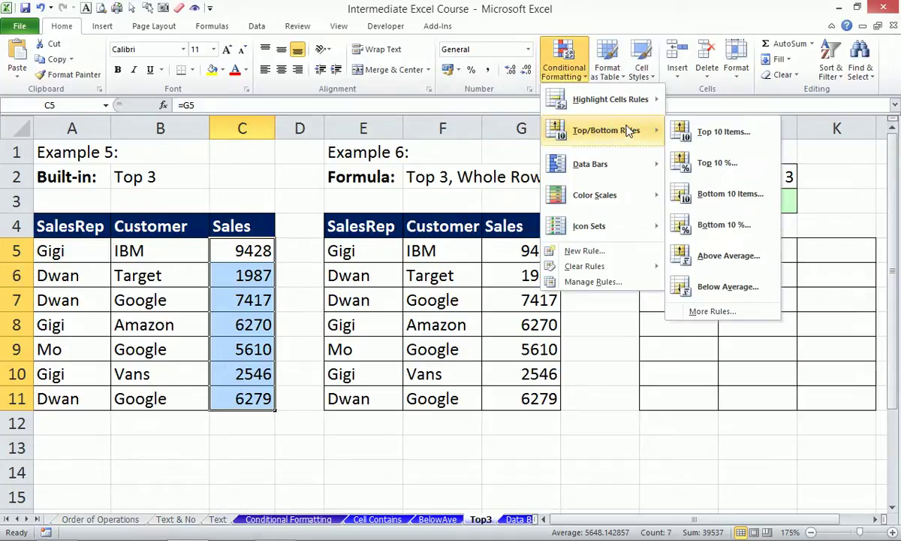
pyautogui.click(726, 133)
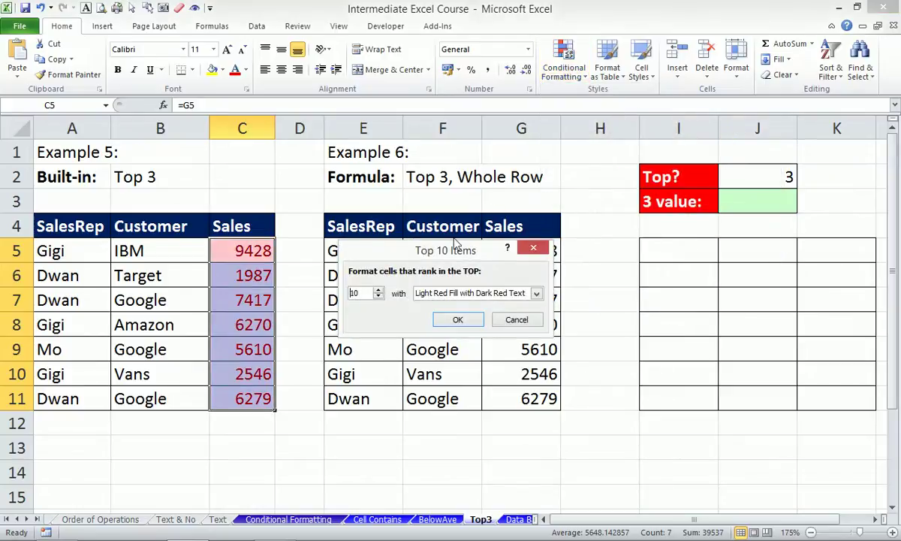
pyautogui.moveTo(414, 242); pyautogui.dragTo(599, 99)
pyautogui.moveTo(543, 151); pyautogui.dragTo(500, 147)
pyautogui.write('3')
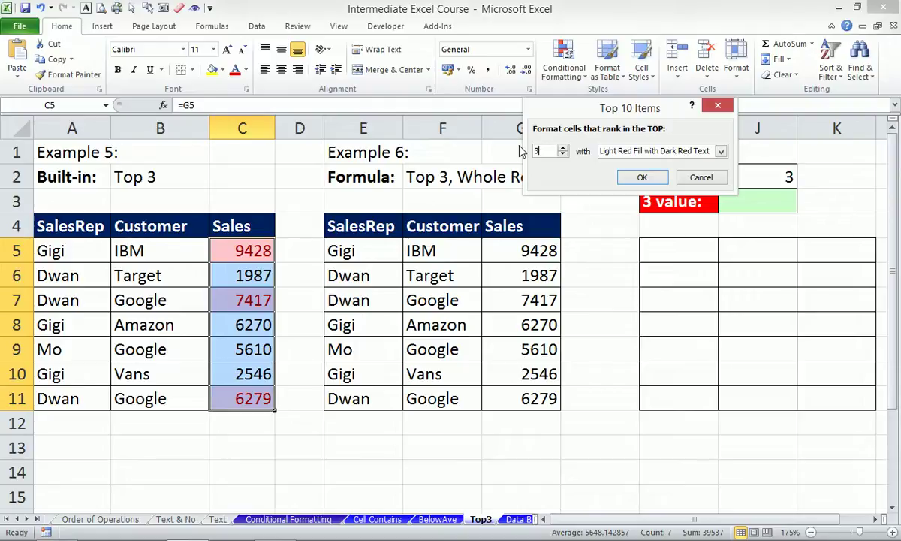
pyautogui.click(646, 177)
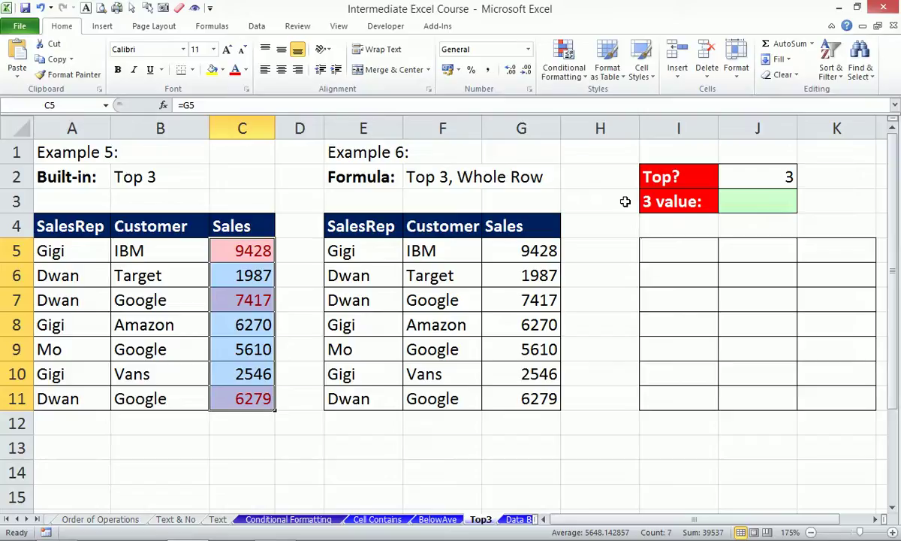
pyautogui.click(501, 455)
pyautogui.write('=sma')
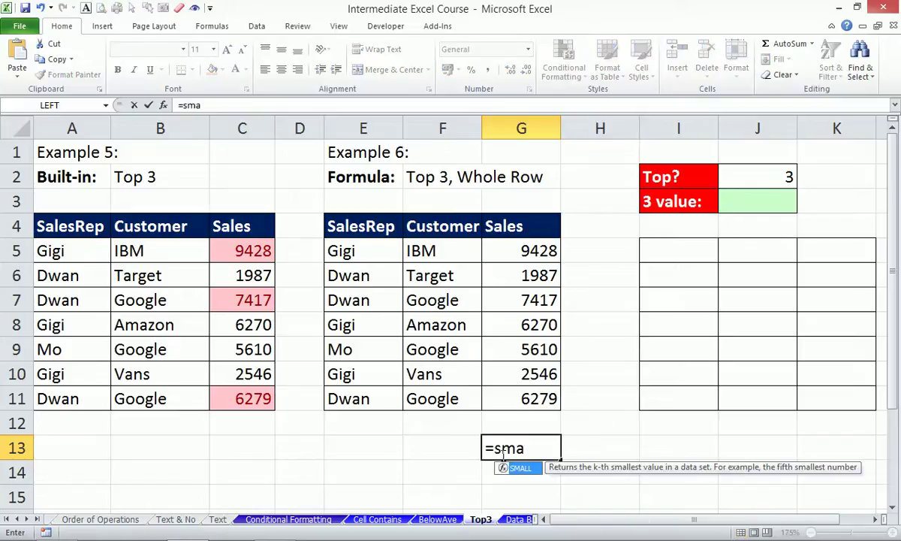
pyautogui.press('Tab')
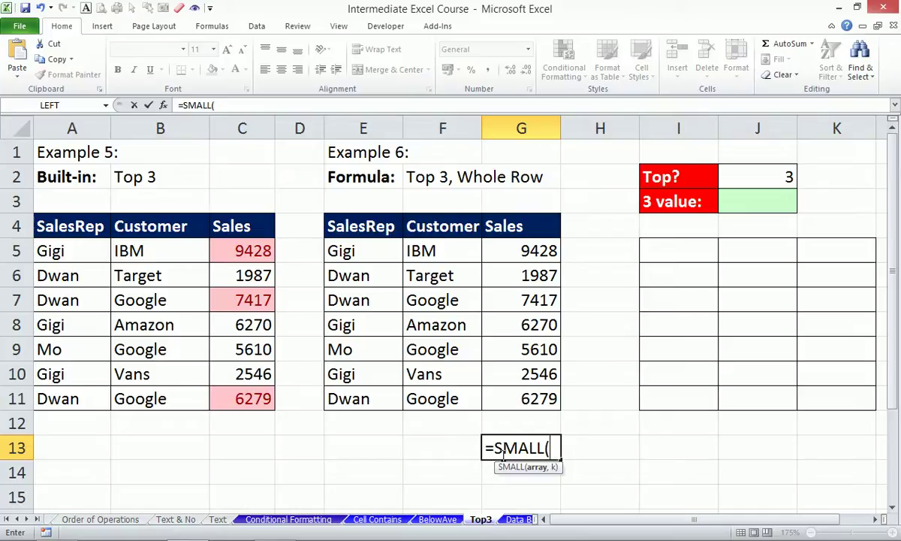
pyautogui.press('Escape')
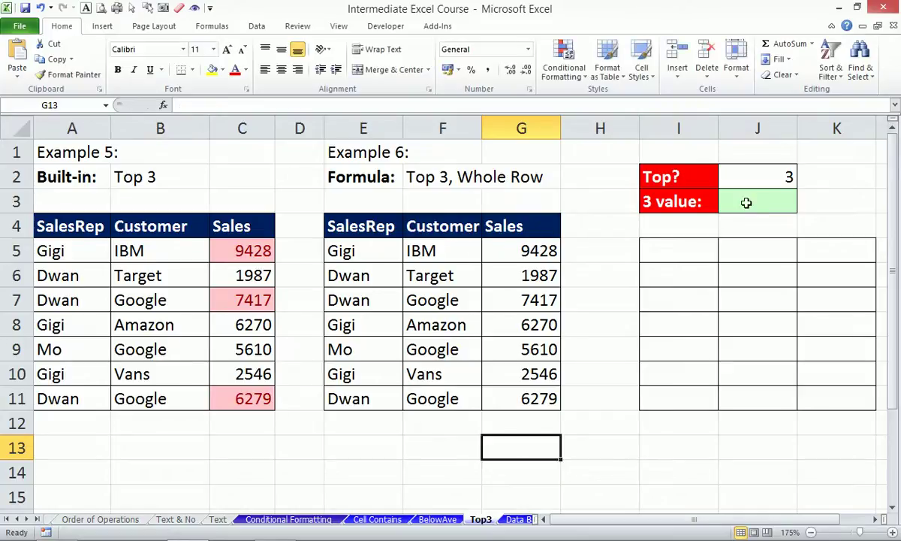
# Enter =LARGE($G$5:$G$11,J2) in J3 to calculate the third-largest sales value
pyautogui.click(723, 199)
pyautogui.write('=')
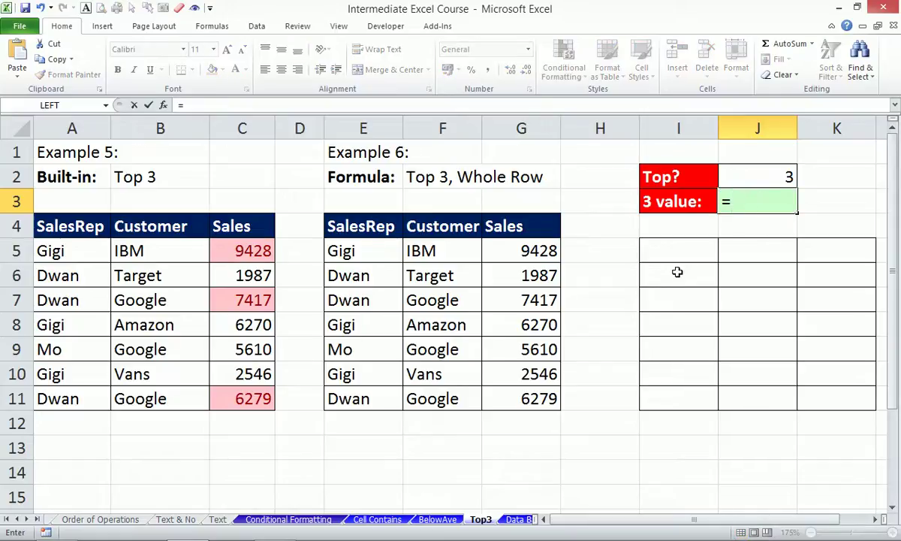
pyautogui.write('s')
pyautogui.press('BackSpace')
pyautogui.write('la')
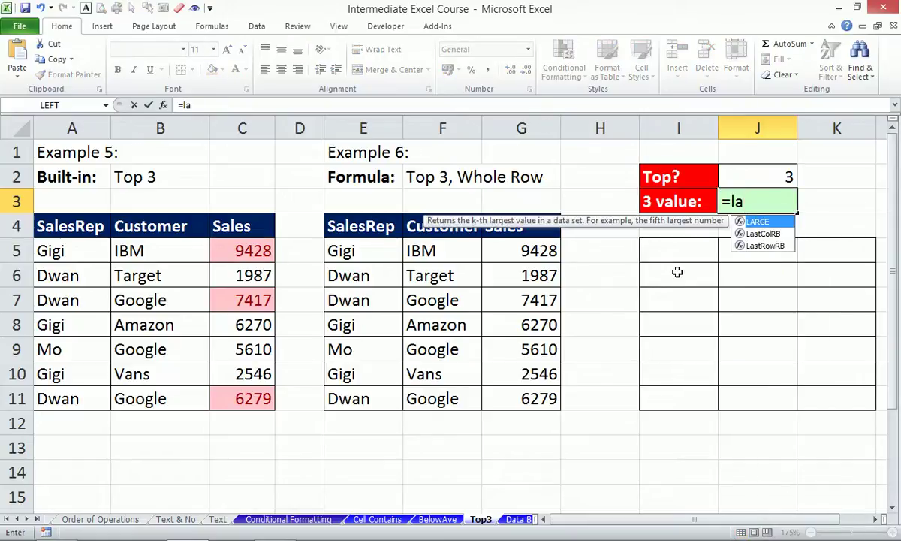
pyautogui.press('Tab')
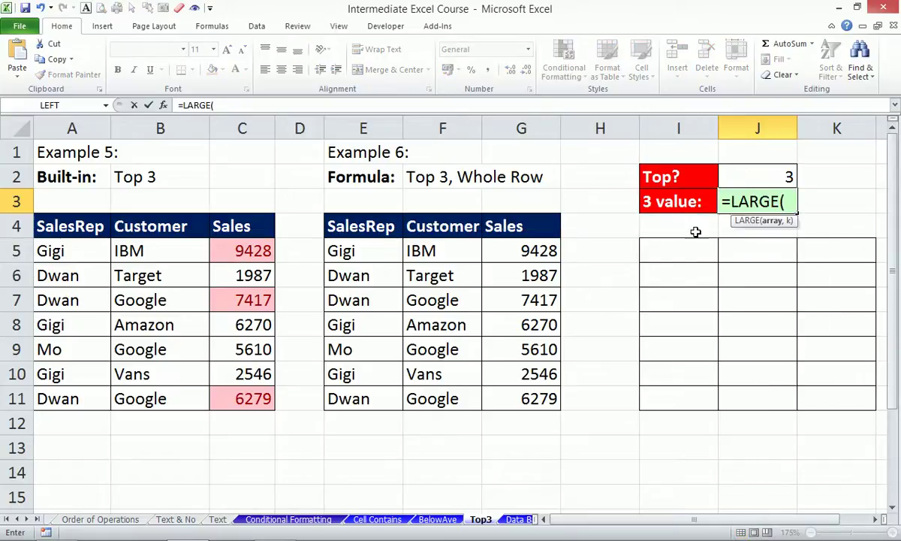
pyautogui.moveTo(527, 248); pyautogui.dragTo(546, 395)
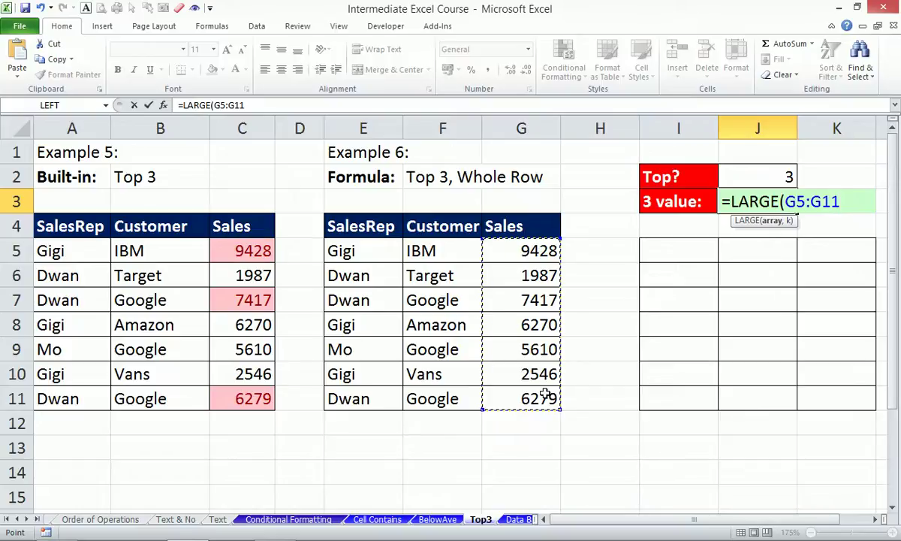
pyautogui.press('F4')
pyautogui.write(',')
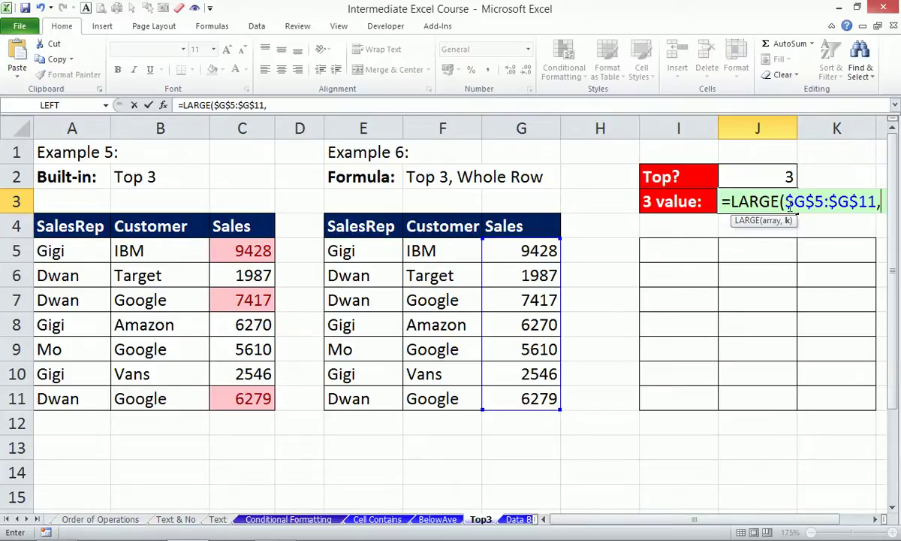
pyautogui.click(754, 174)
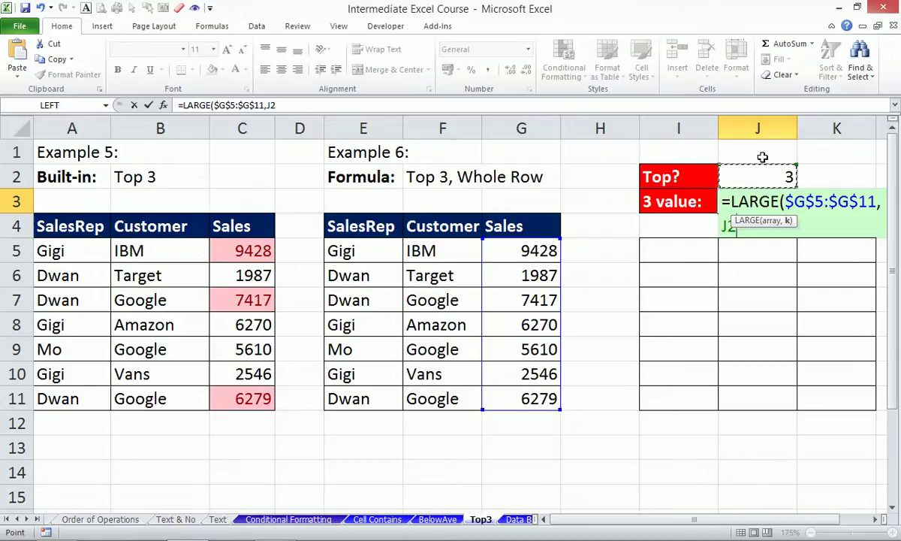
pyautogui.press('Return')
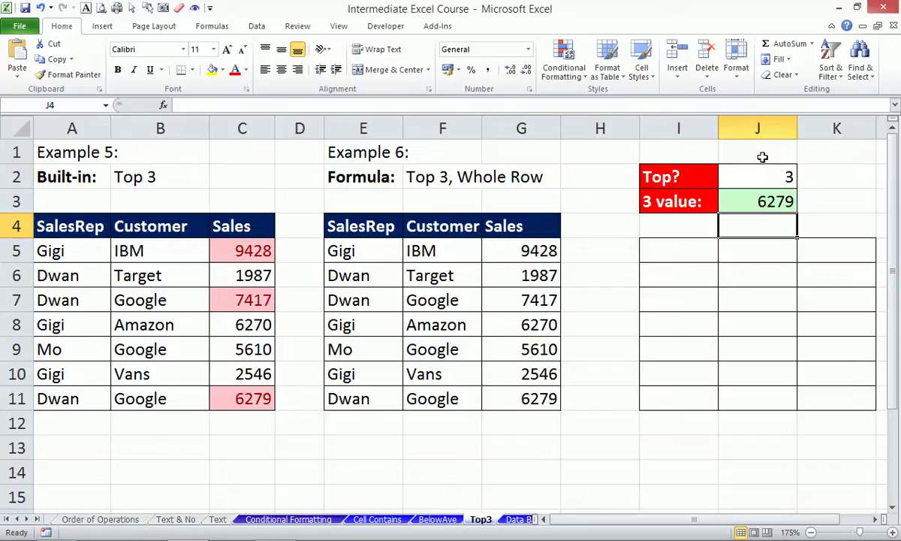
# Fill the range I5:K11 with the TRUE/FALSE formula =$G5>=$J$3
pyautogui.press('Left')
pyautogui.press('Down')
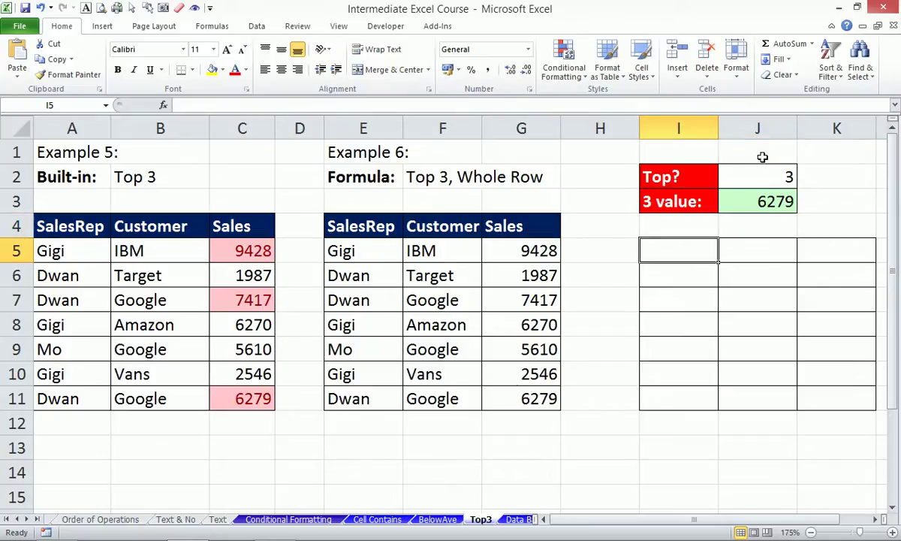
pyautogui.hotkey('shift', 'Right')
pyautogui.hotkey('shift', 'Right')
pyautogui.hotkey('shift', 'Down')
pyautogui.hotkey('shift', 'Down')
pyautogui.hotkey('shift', 'Down')
pyautogui.hotkey('shift', 'Down')
pyautogui.hotkey('shift', 'Down')
pyautogui.hotkey('shift', 'Down')
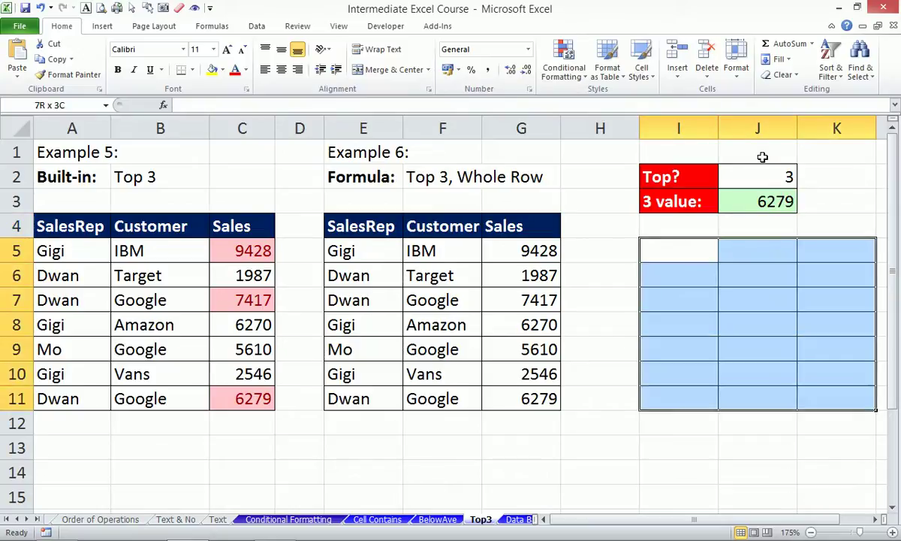
pyautogui.write('=')
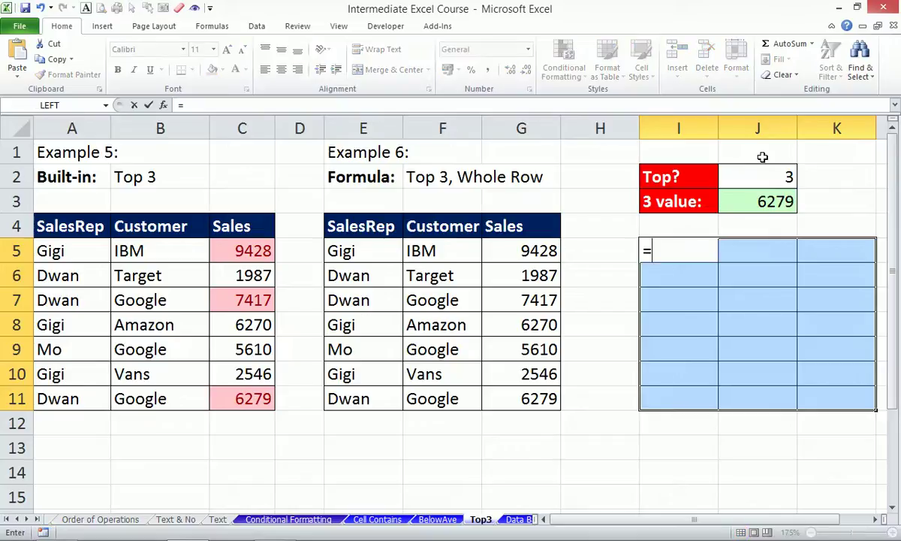
pyautogui.click(531, 253)
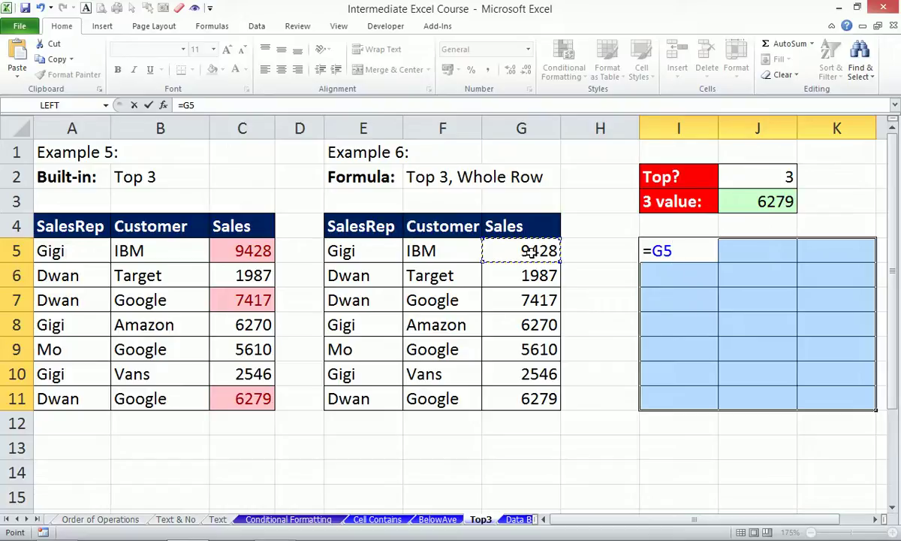
pyautogui.press('F4')
pyautogui.press('F4')
pyautogui.press('F4')
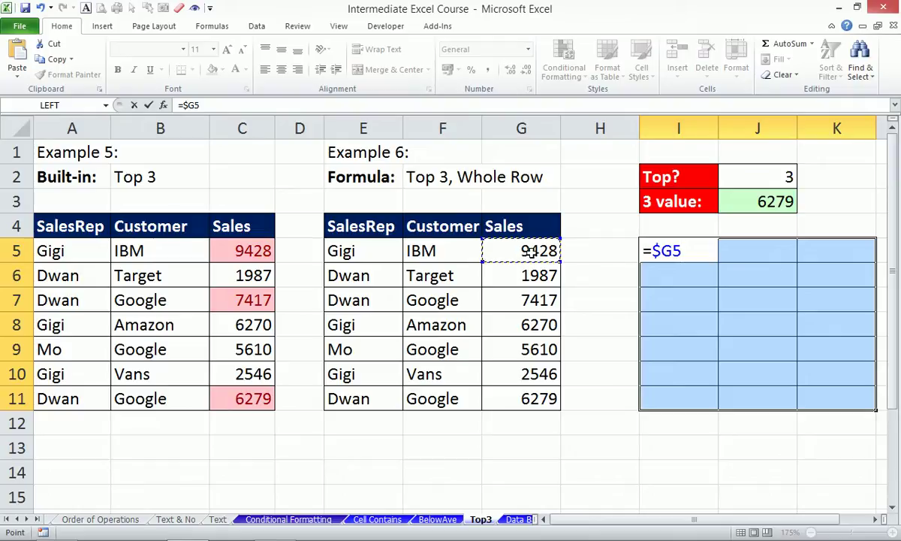
pyautogui.write('>=')
pyautogui.click(762, 201)
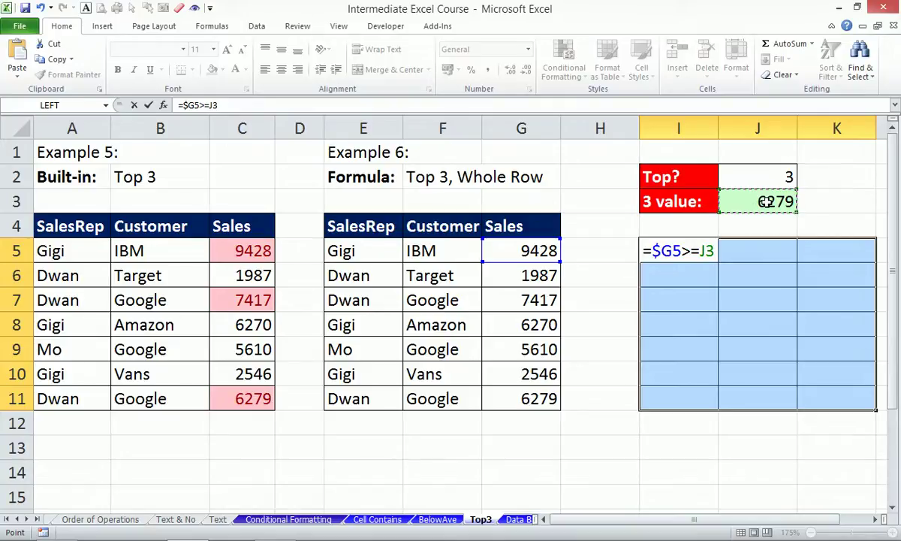
pyautogui.press('F4')
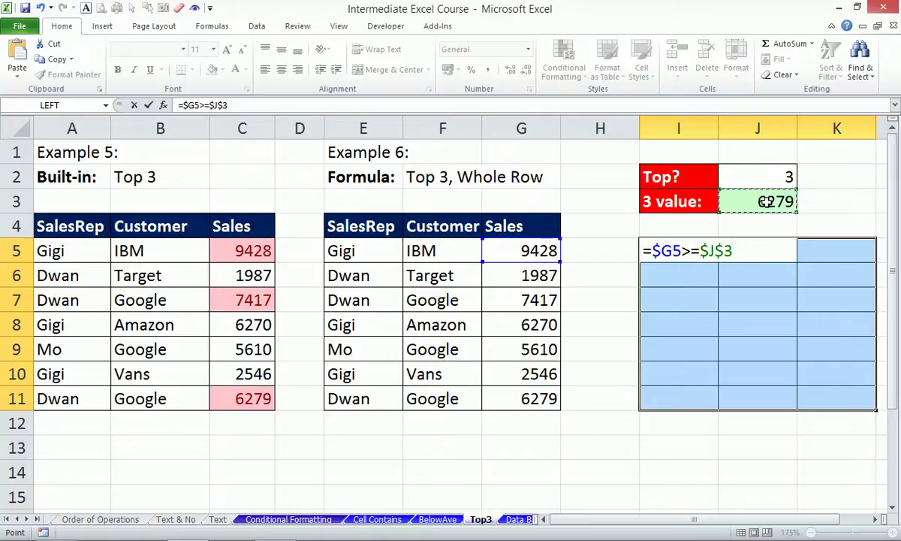
pyautogui.hotkey('ctrl', 'Return')
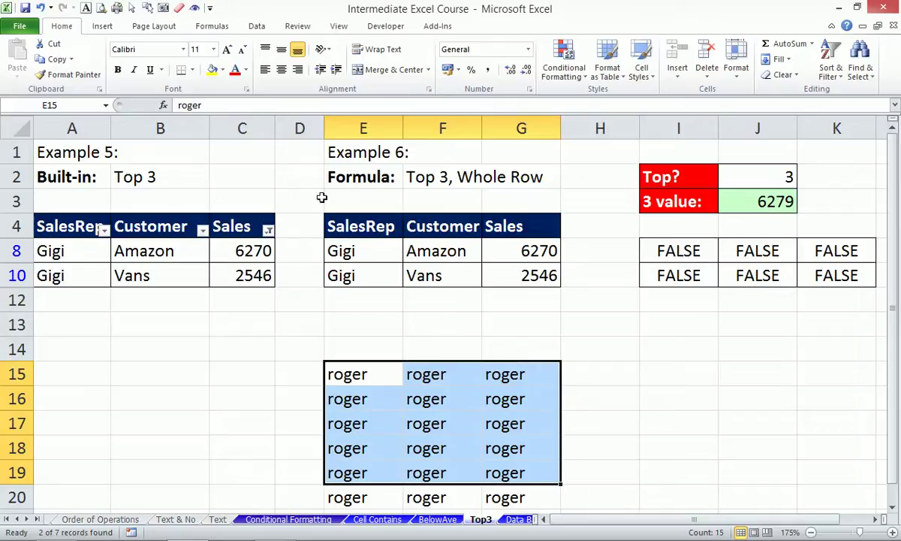
# Remove the Sales column filter in the Example 5 table so all sales records are shown
pyautogui.click(267, 230)
pyautogui.click(130, 361)
pyautogui.click(184, 492)
pyautogui.click(215, 301)
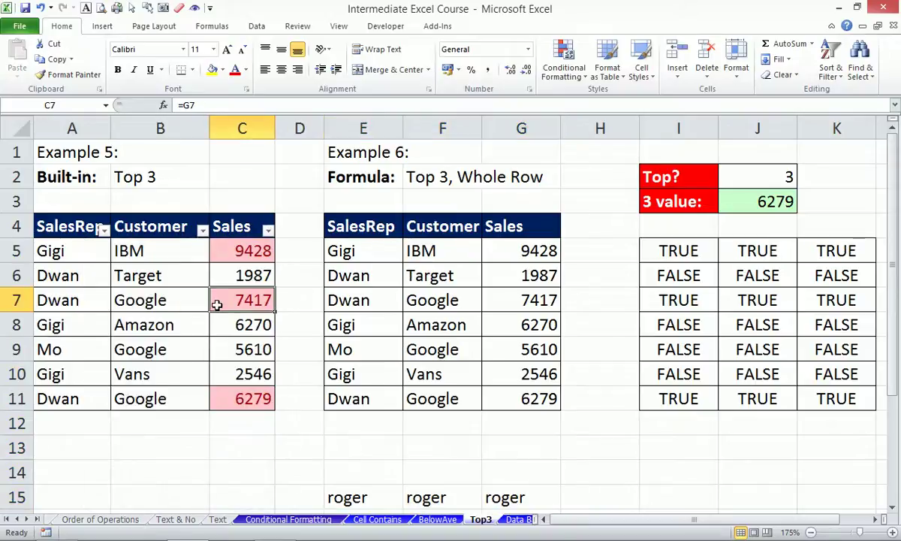
# Filter the Sales column of the Example 5 table to only 5610, 7417 and 9428
pyautogui.click(269, 230)
pyautogui.click(128, 361)
pyautogui.click(128, 394)
pyautogui.click(128, 428)
pyautogui.click(128, 440)
pyautogui.click(185, 492)
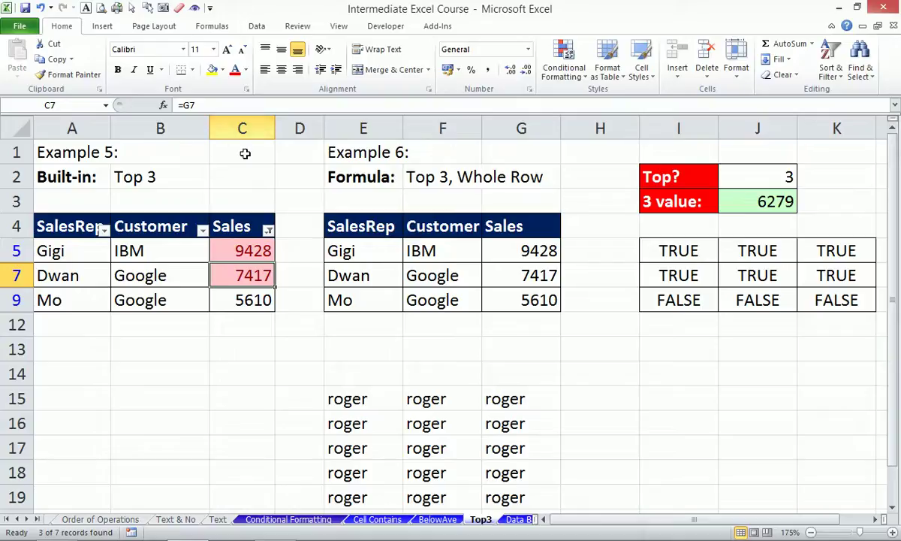
# Compare the copy outline of the filtered table A4:C9 with that of the unfiltered range E15:F18, then reselect the table
pyautogui.moveTo(88, 226); pyautogui.dragTo(251, 297)
pyautogui.hotkey('ctrl', 'c')
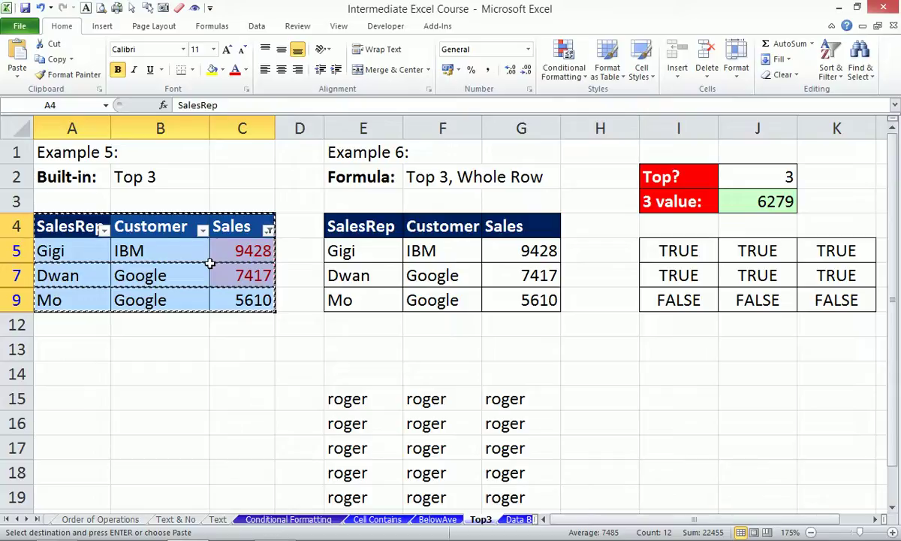
pyautogui.moveTo(339, 396); pyautogui.dragTo(474, 471)
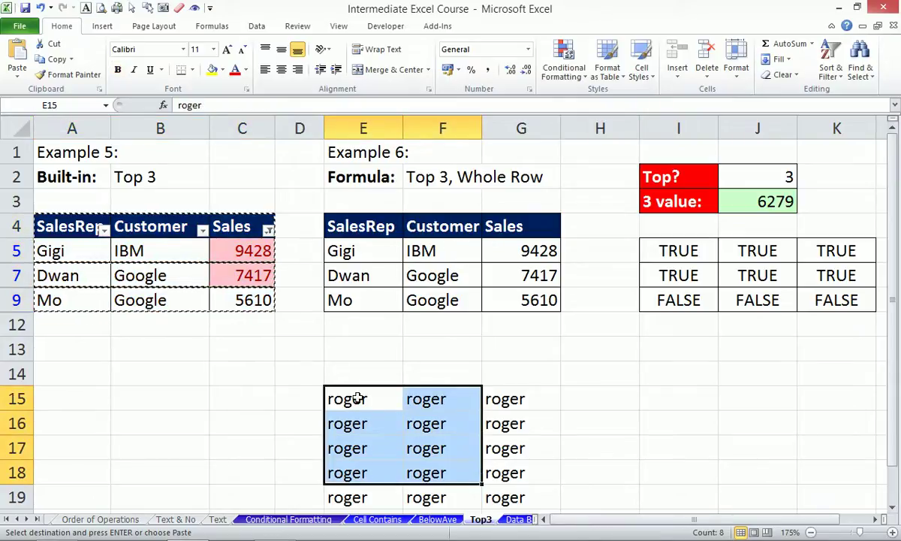
pyautogui.hotkey('ctrl', 'c')
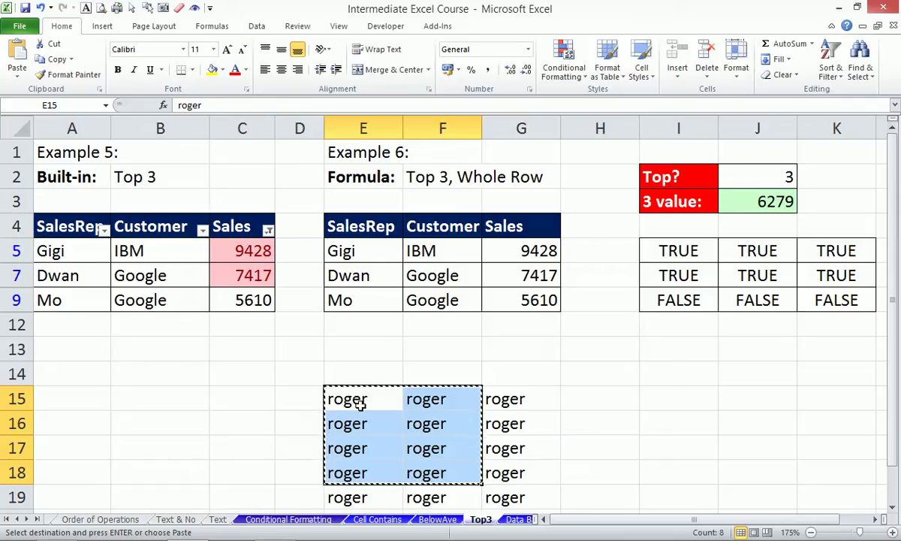
pyautogui.moveTo(85, 225); pyautogui.dragTo(256, 300)
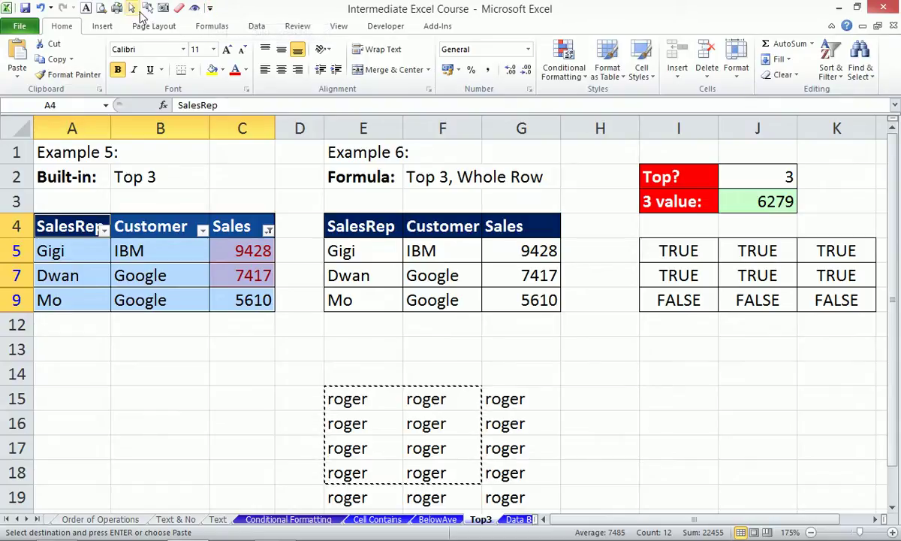
# Add the Select Visible Cells command from All Commands to the Quick Access Toolbar
pyautogui.click(211, 9)
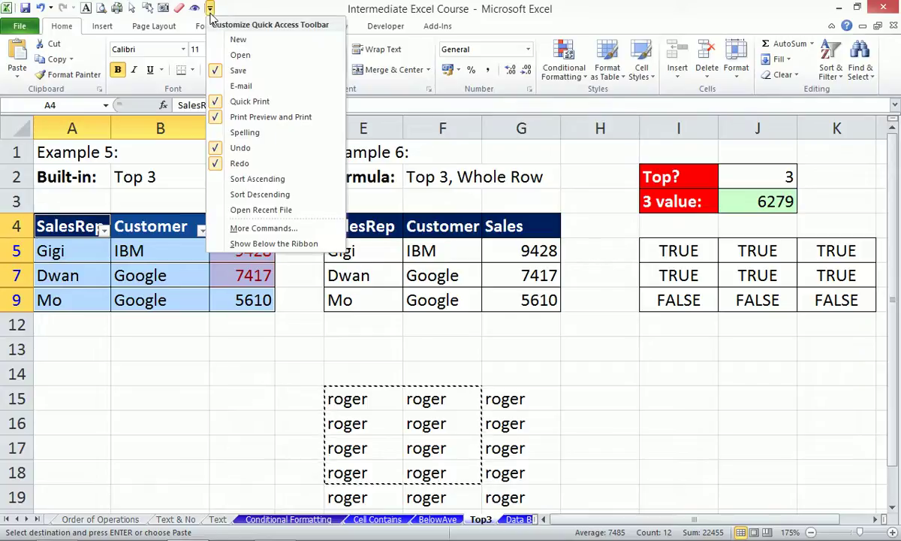
pyautogui.click(271, 234)
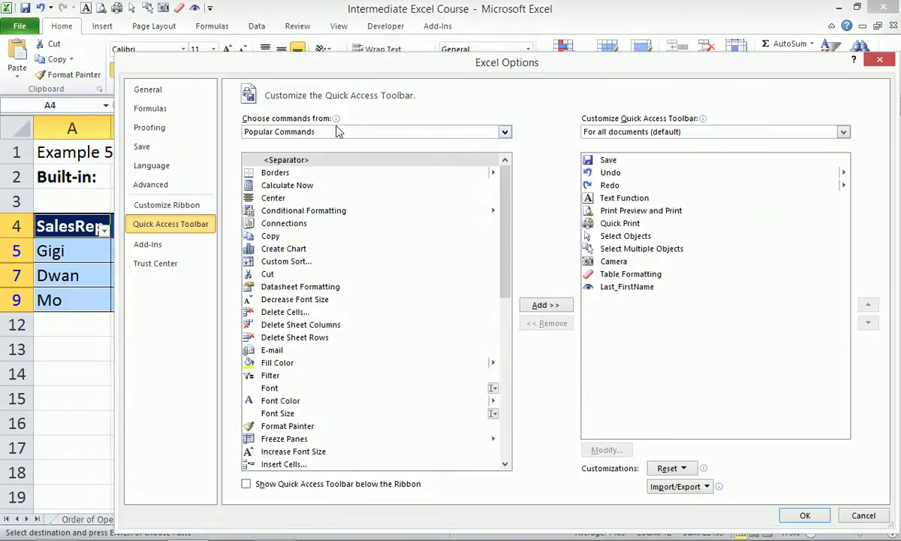
pyautogui.click(505, 133)
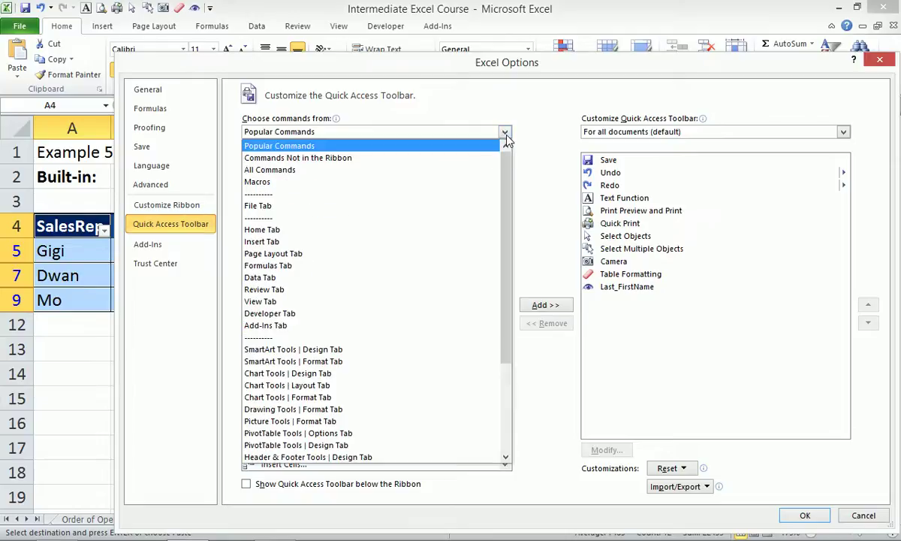
pyautogui.click(286, 171)
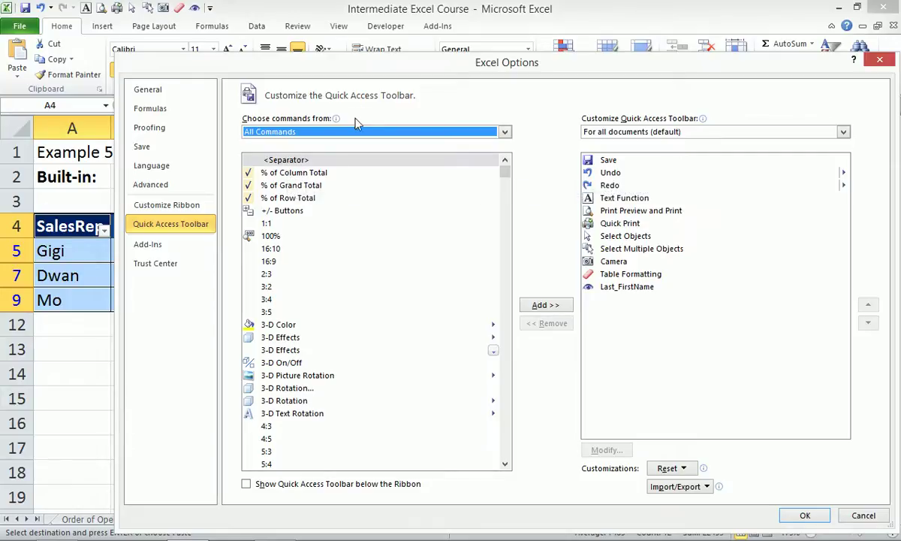
pyautogui.click(285, 212)
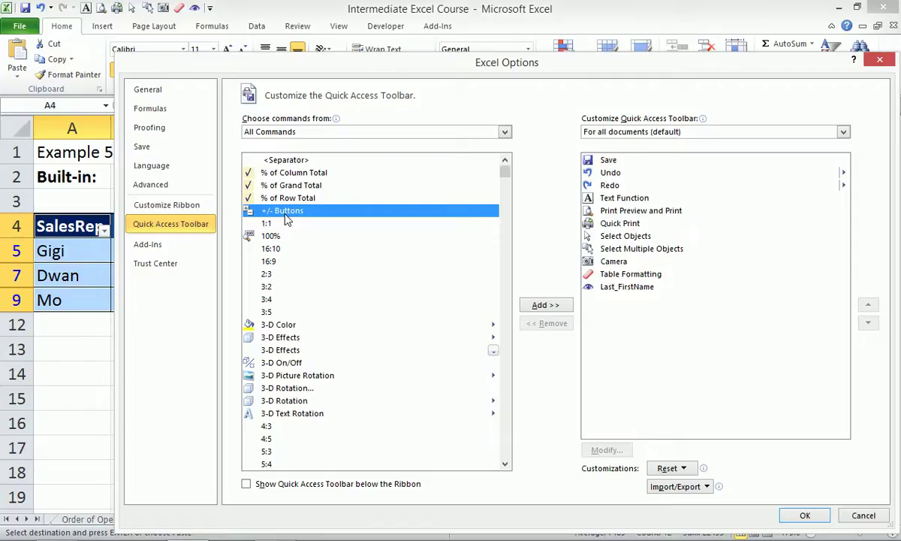
pyautogui.press('s')
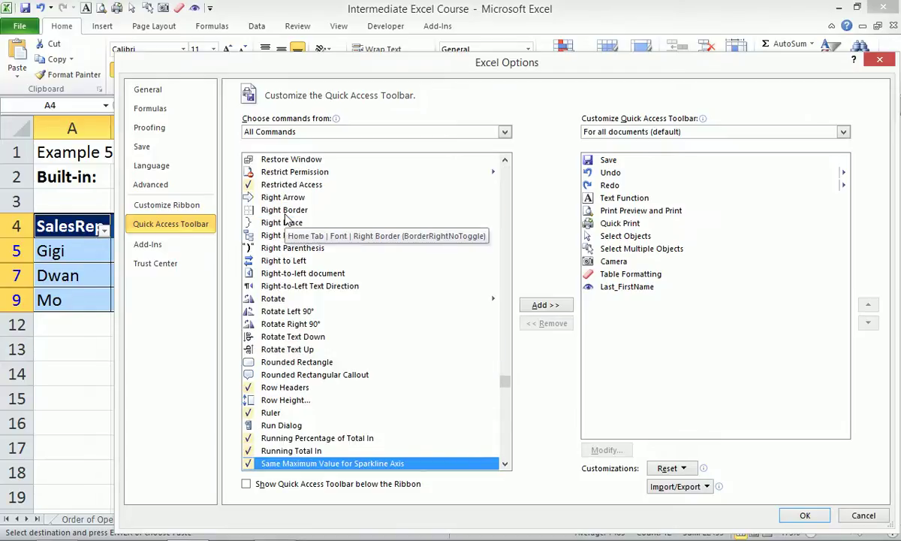
pyautogui.click(505, 465)
pyautogui.moveTo(504, 465); pyautogui.dragTo(504, 465)
pyautogui.click(248, 362)
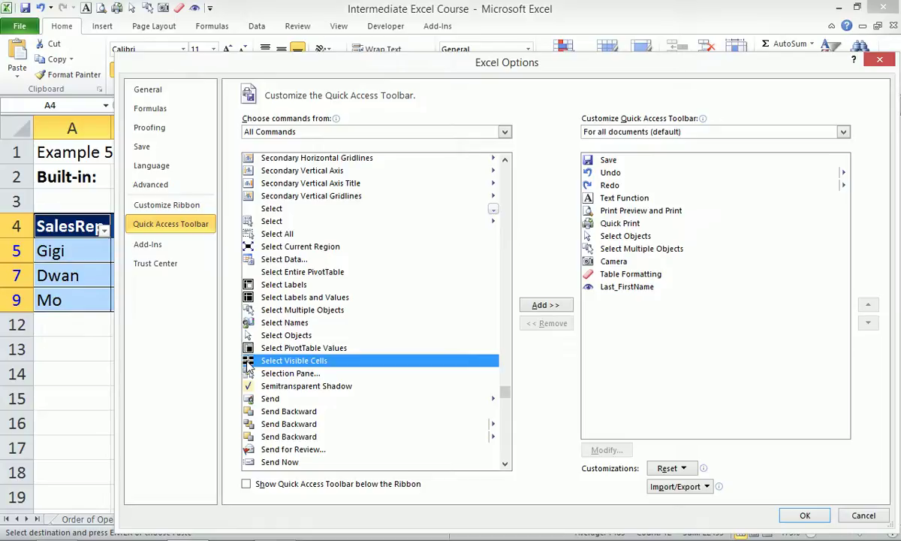
pyautogui.click(539, 305)
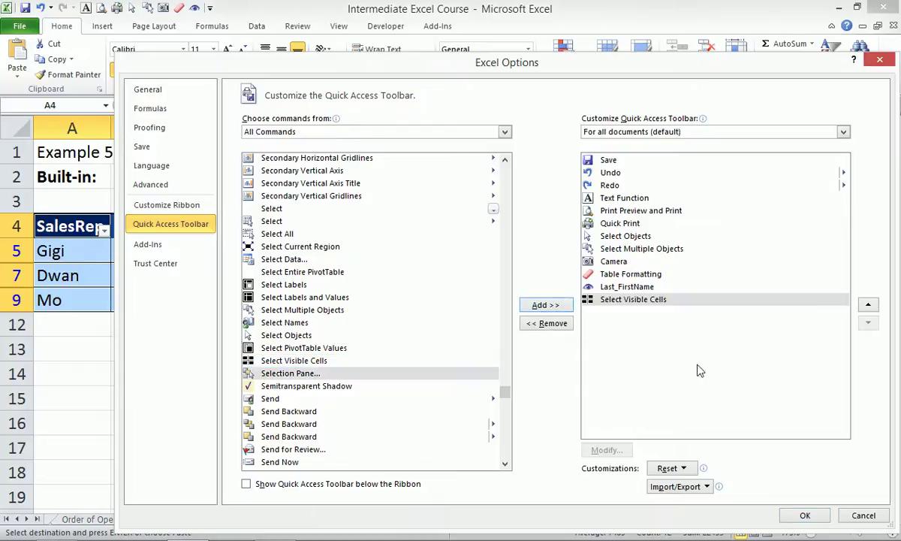
pyautogui.click(804, 514)
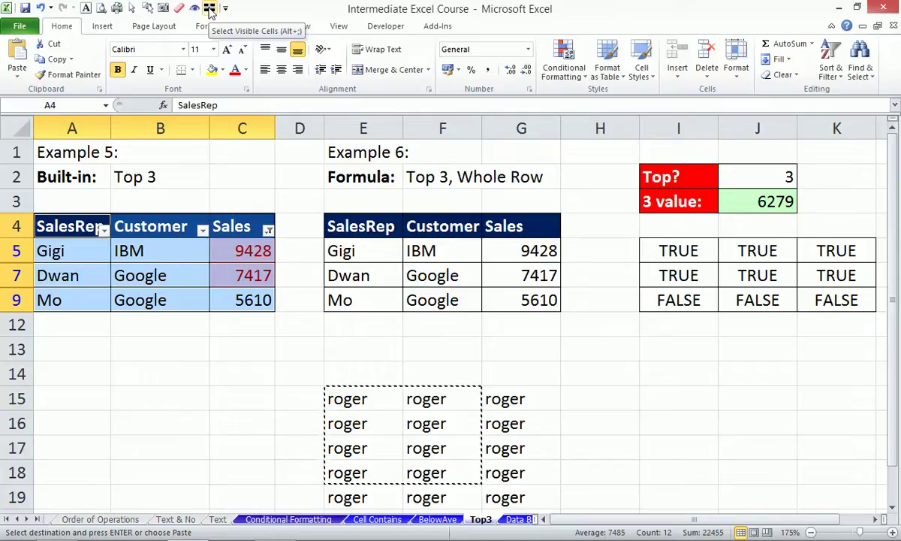
# Clear the filter from the Example 5 table, discarding the text mistakenly entered in A4
pyautogui.press('alt')
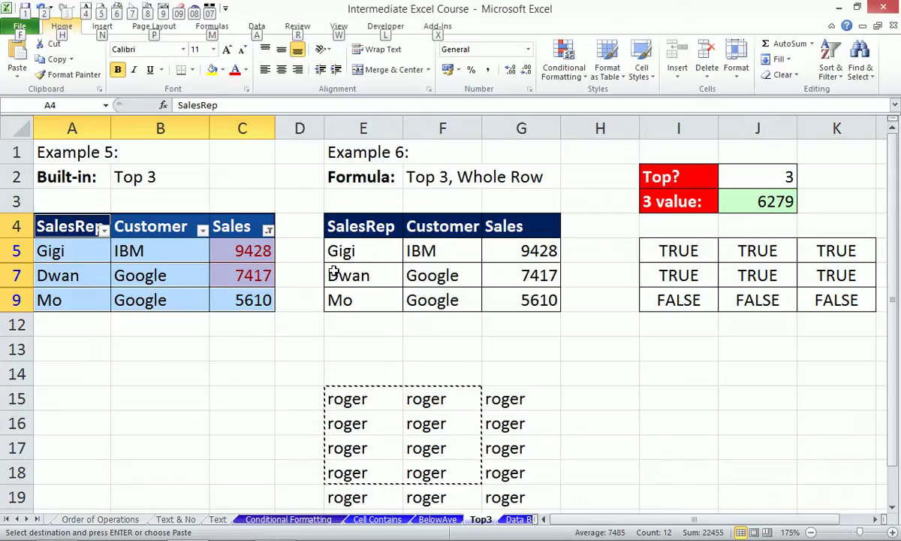
pyautogui.press('Escape')
pyautogui.write('ac')
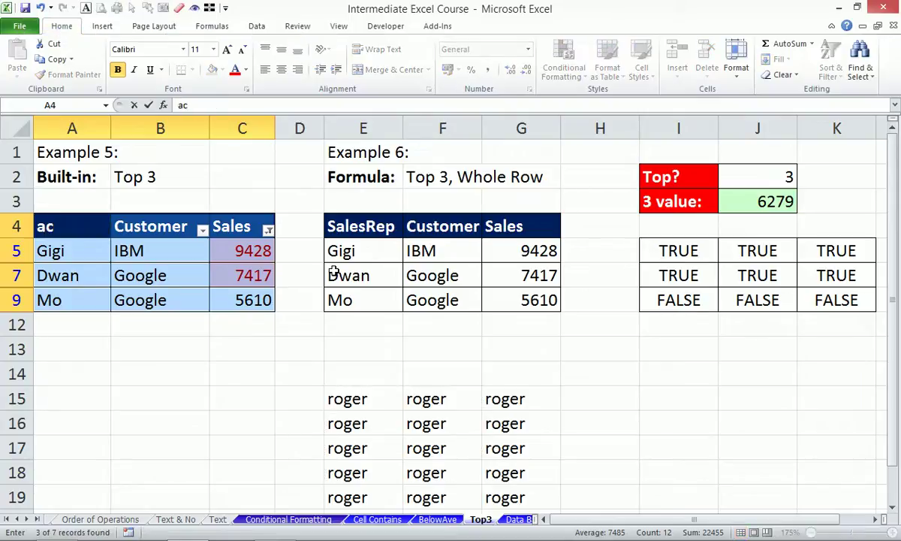
pyautogui.press('Escape')
pyautogui.hotkey('alt', 'a')
pyautogui.press('c')
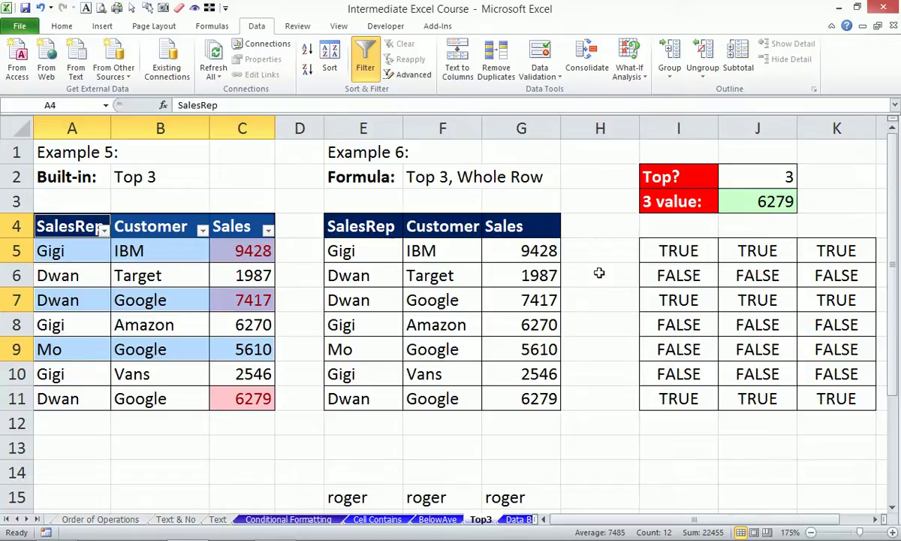
# Copy the text of the TRUE/FALSE formula in I5 without changing the cell
pyautogui.click(680, 250)
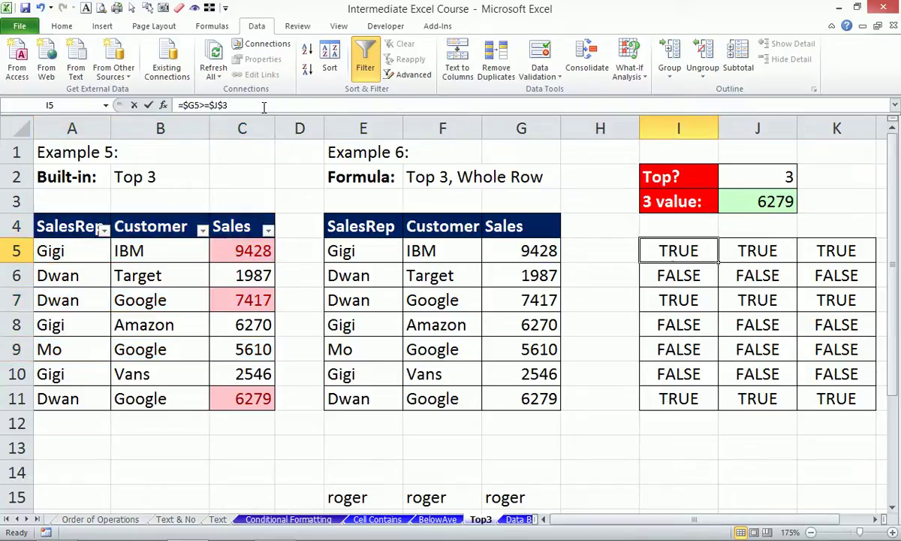
pyautogui.moveTo(249, 105); pyautogui.dragTo(111, 100)
pyautogui.press('Escape')
# Start a formula-based conditional formatting rule for E5:G11 with the formula =$G5>=$J$3
pyautogui.moveTo(370, 247); pyautogui.dragTo(548, 397)
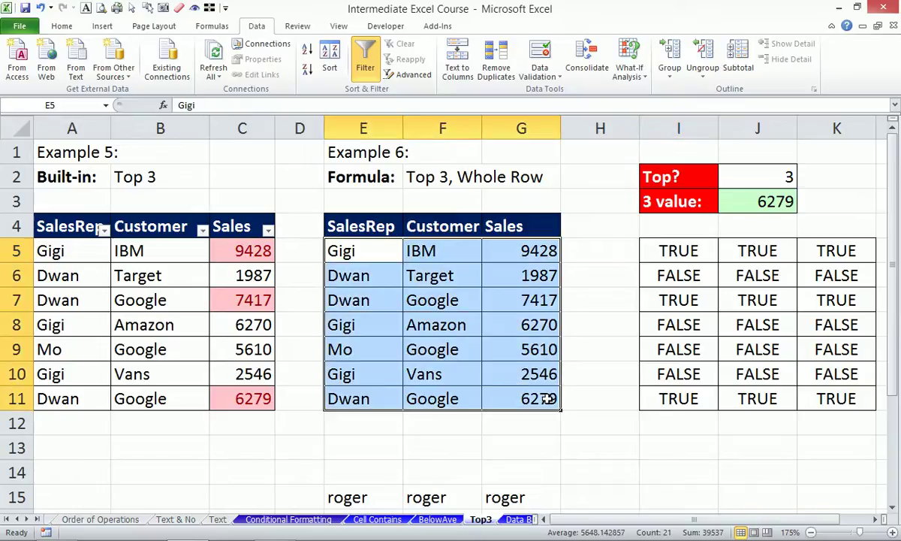
pyautogui.press('alt')
pyautogui.press('o')
pyautogui.press('d')
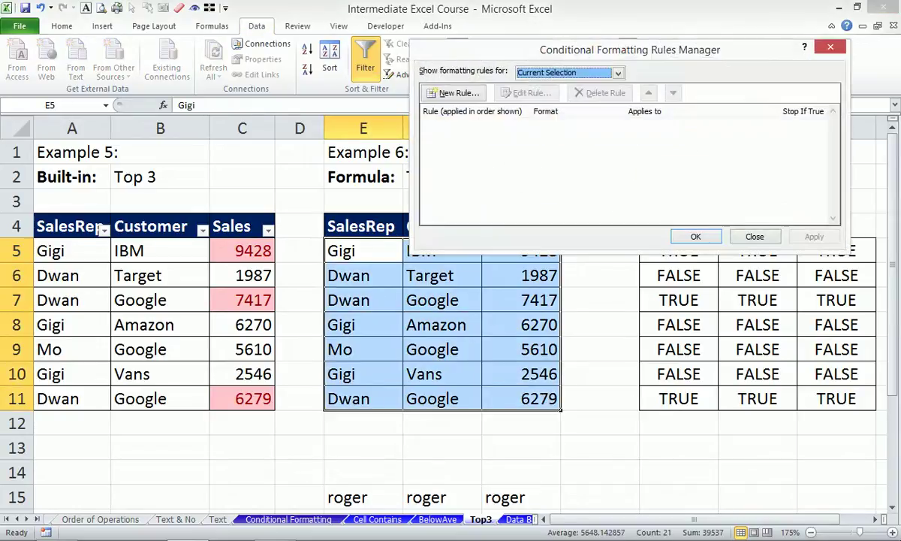
pyautogui.click(452, 93)
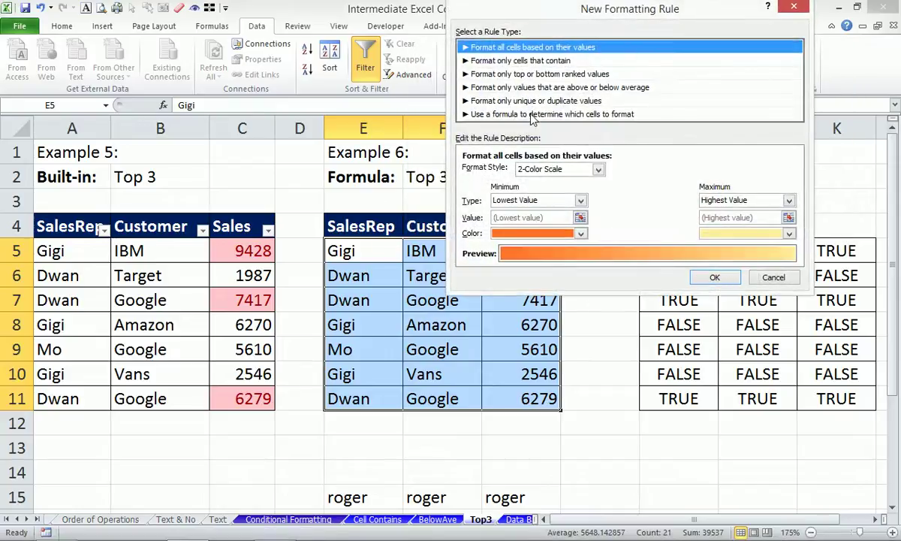
pyautogui.click(530, 115)
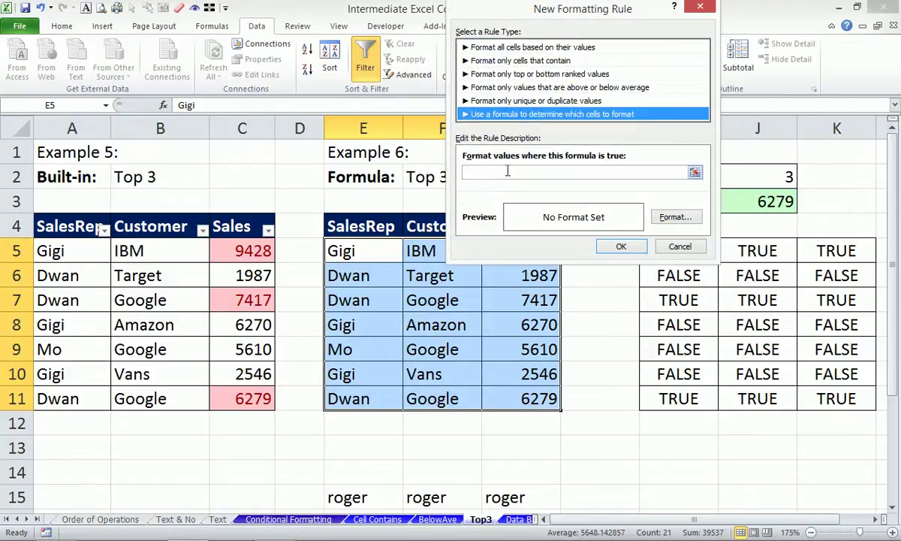
pyautogui.write('=$G5>=$J$3')
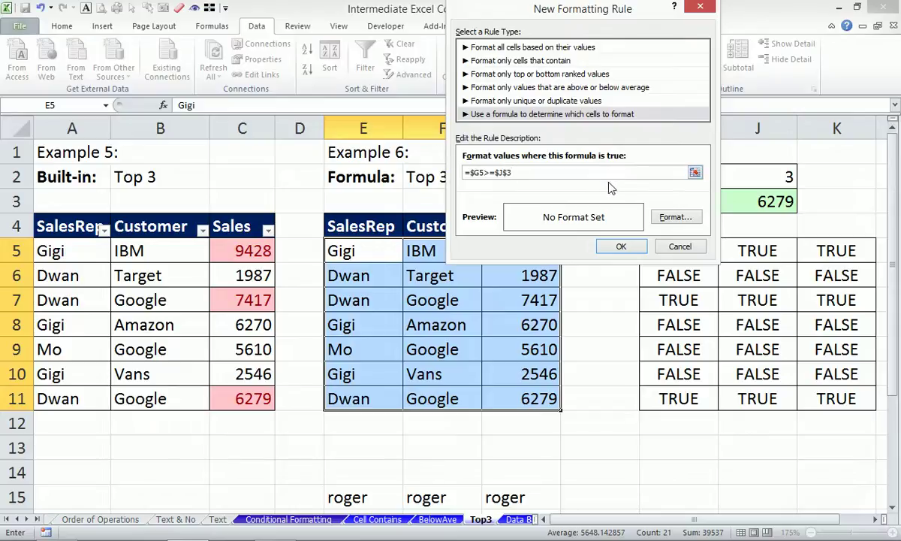
# Give the =$G5>=$J$3 rule a blue fill and apply it to the Example 6 rows E5:G11
pyautogui.click(691, 217)
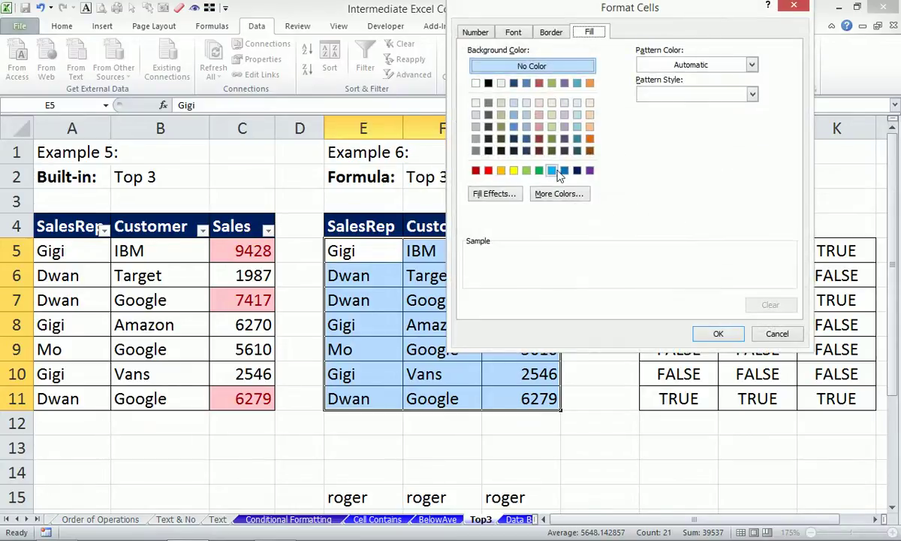
pyautogui.click(564, 170)
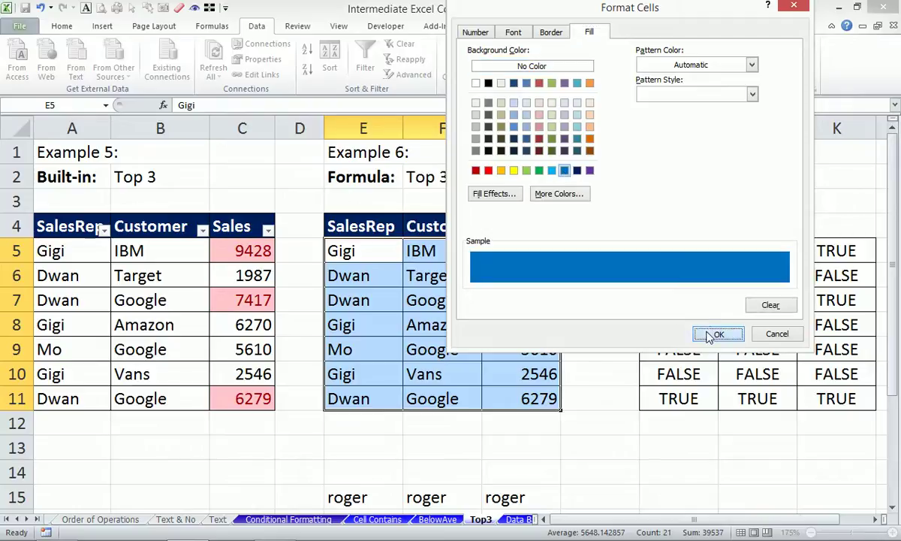
pyautogui.click(710, 333)
pyautogui.click(615, 248)
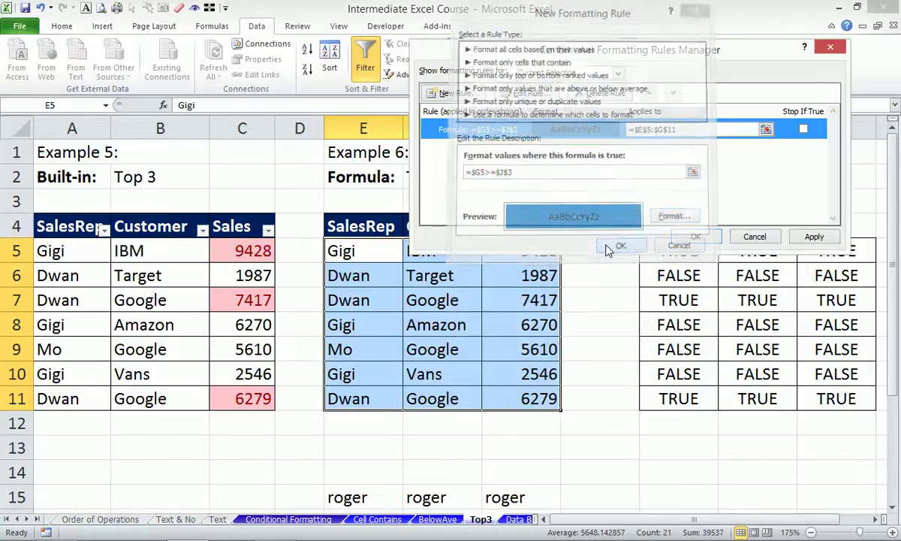
pyautogui.click(696, 236)
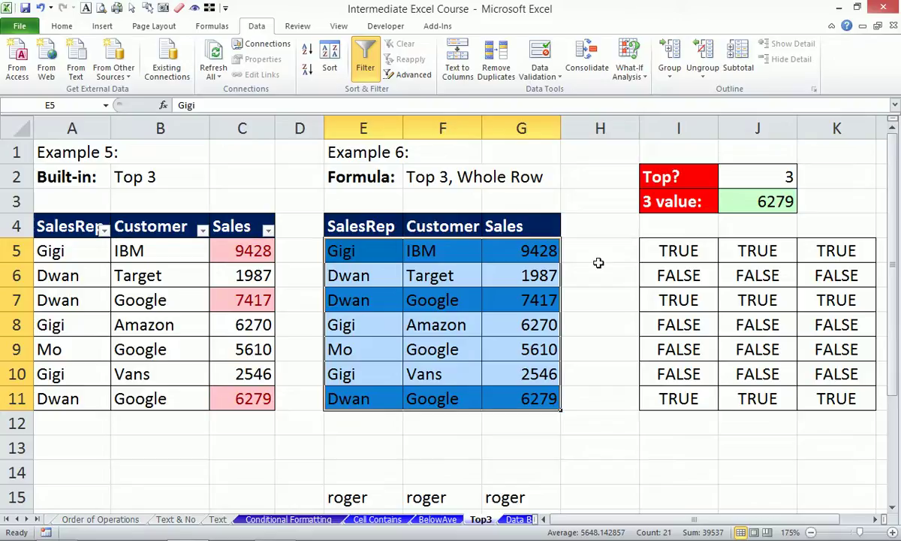
pyautogui.scroll(-1, 590, 267)
pyautogui.scroll(1, 593, 266)
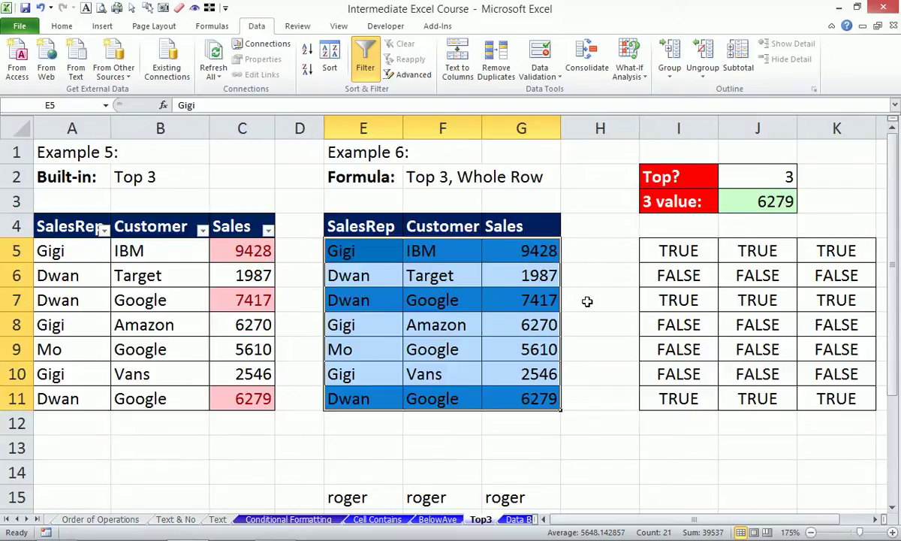
# Go to the Data Bars worksheet
pyautogui.click(518, 519)
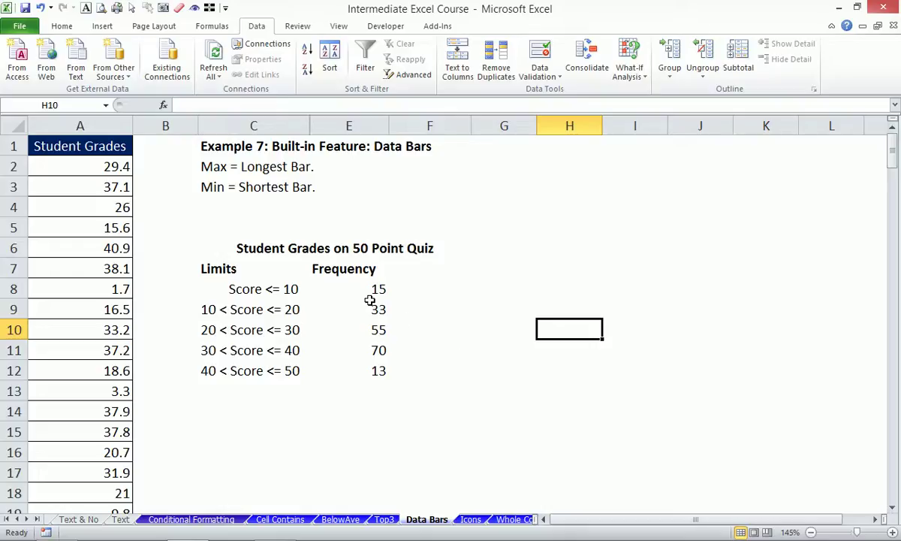
pyautogui.moveTo(808, 530)
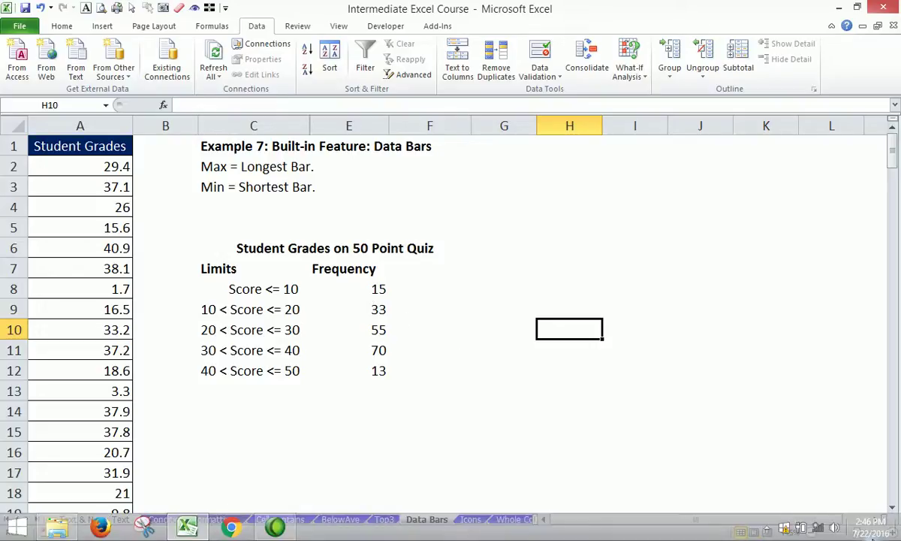
pyautogui.click(767, 528)
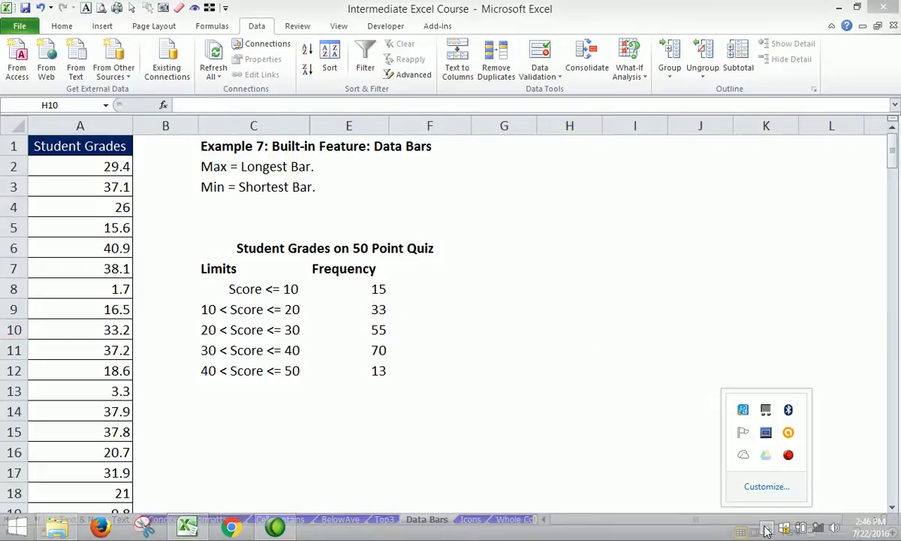
pyautogui.click(525, 257)
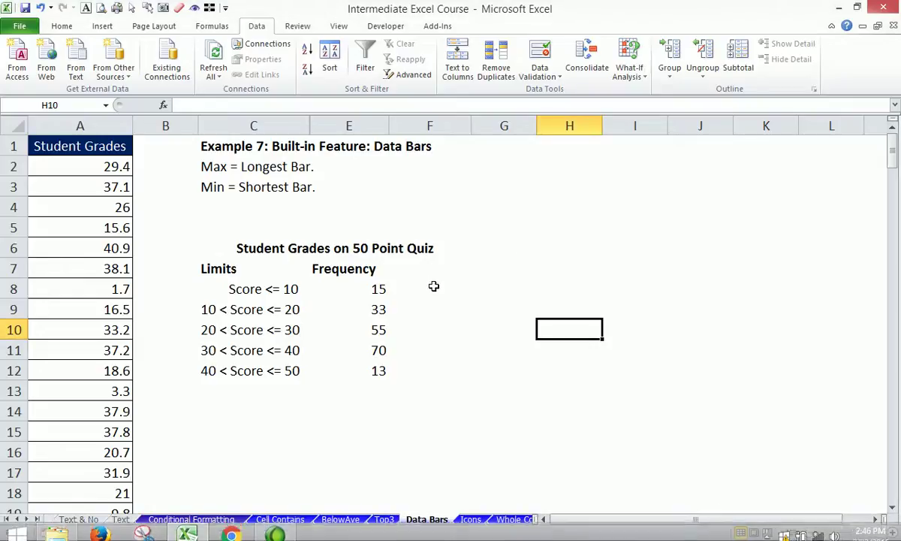
# Enter the formula =E8 in F8 and fill it down to F12 beside the frequencies
pyautogui.click(366, 289)
pyautogui.click(413, 288)
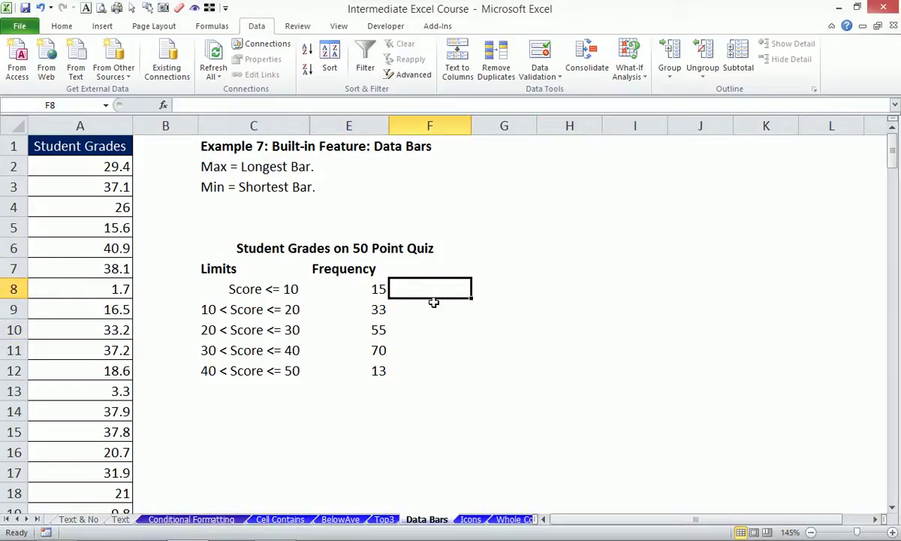
pyautogui.write('=')
pyautogui.press('Left')
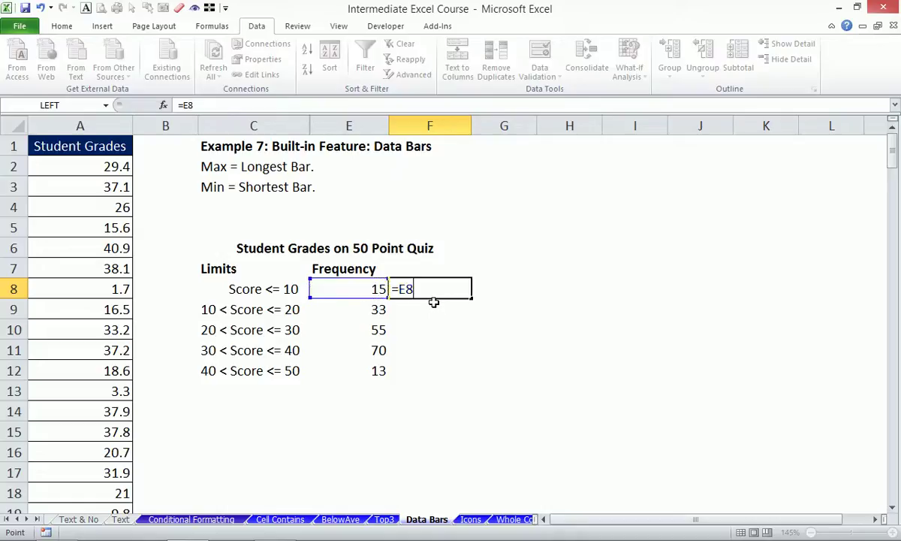
pyautogui.press('Return')
pyautogui.click(461, 289)
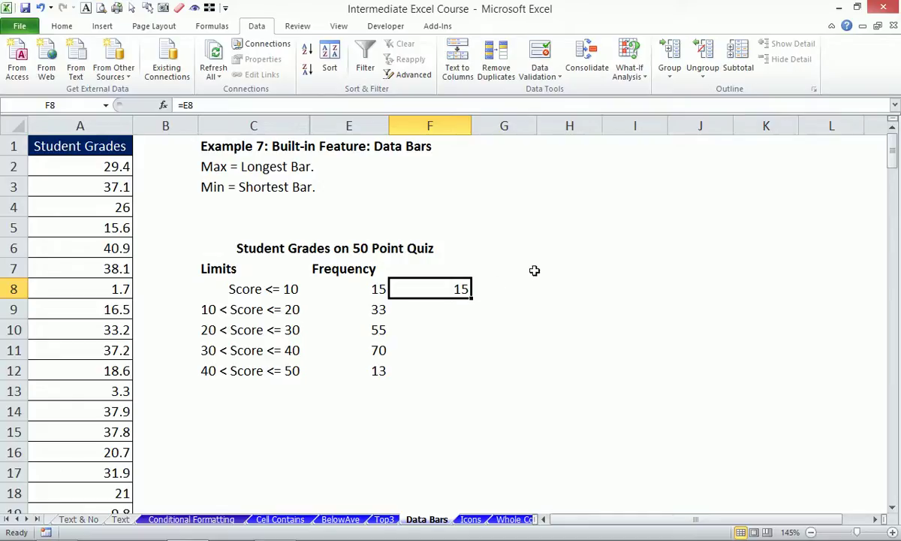
pyautogui.moveTo(472, 297); pyautogui.dragTo(472, 299)
pyautogui.doubleClick(472, 299)
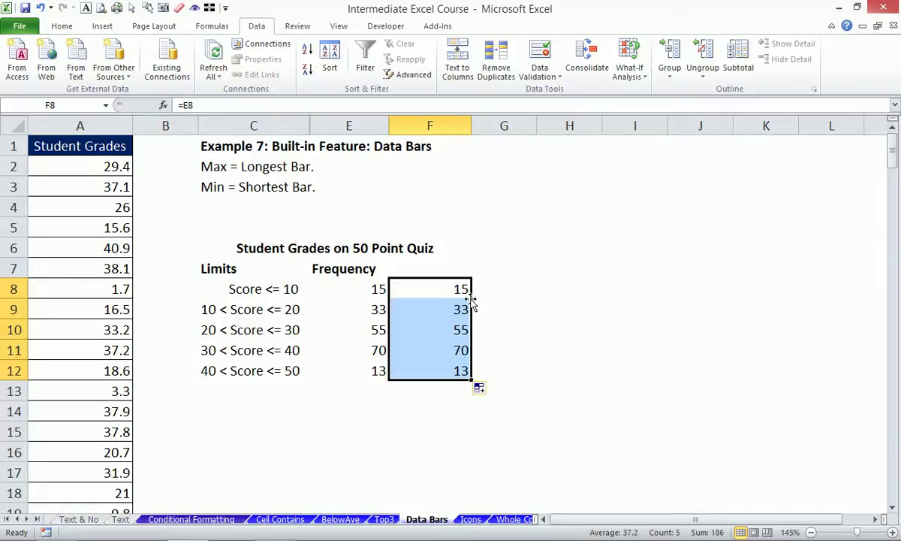
# Apply light blue solid-fill data bars to the copied frequencies in F8:F12
pyautogui.click(62, 27)
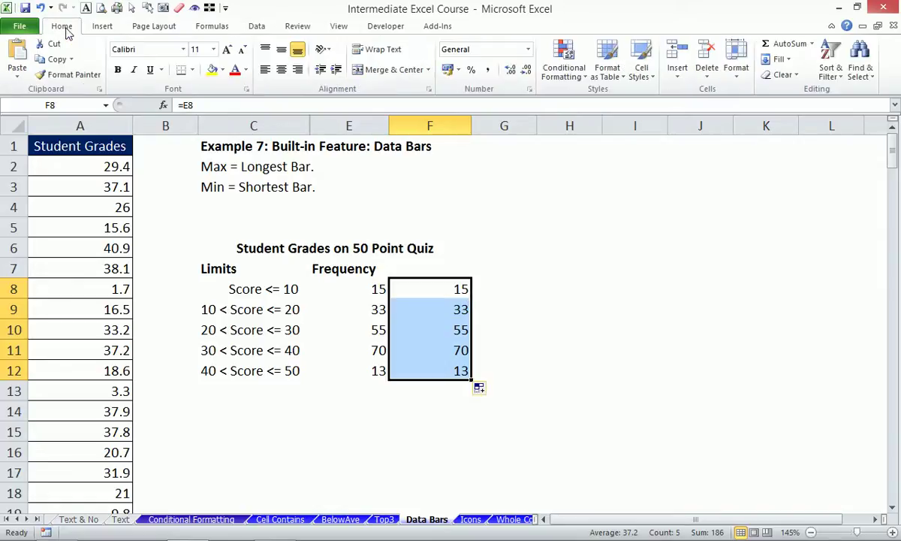
pyautogui.click(576, 85)
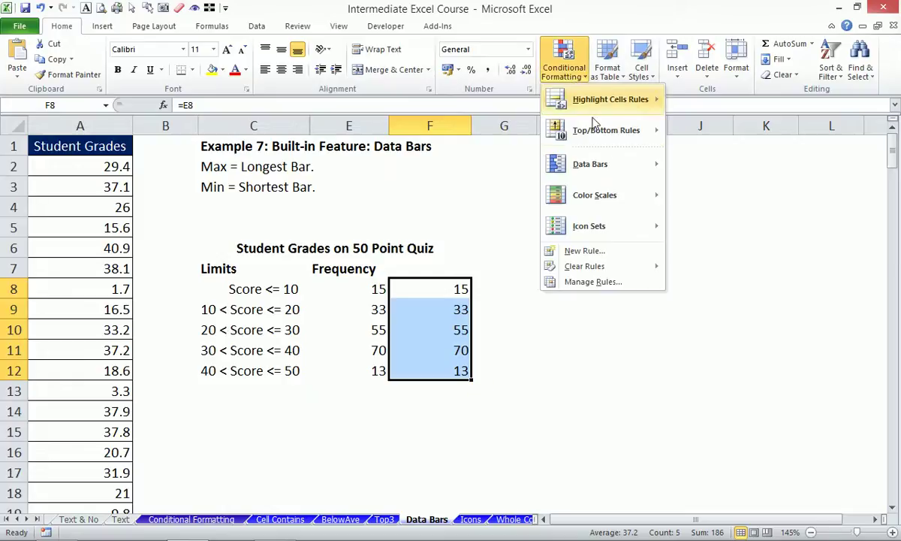
pyautogui.moveTo(590, 164)
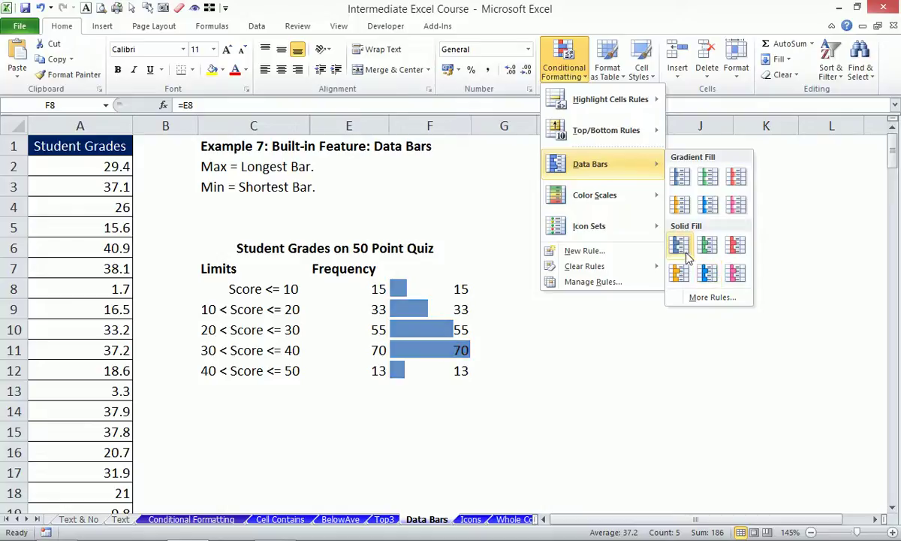
pyautogui.click(708, 272)
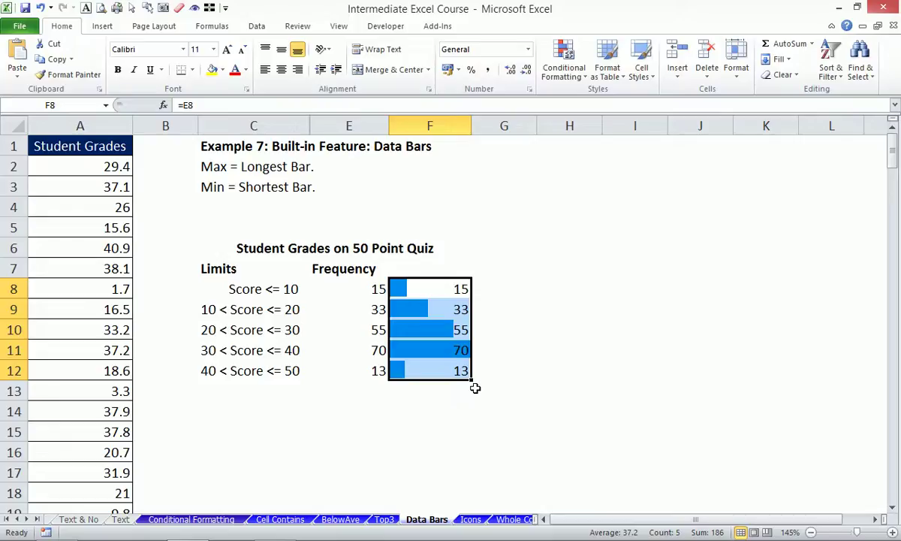
# Edit the data bar rule for F8:F12 to use Show Bar Only, and save the workbook
pyautogui.click(564, 61)
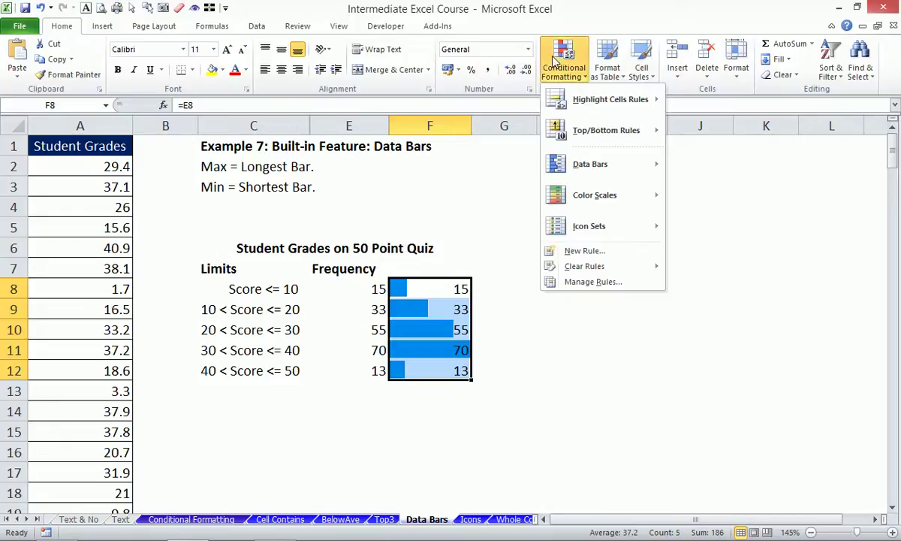
pyautogui.click(614, 284)
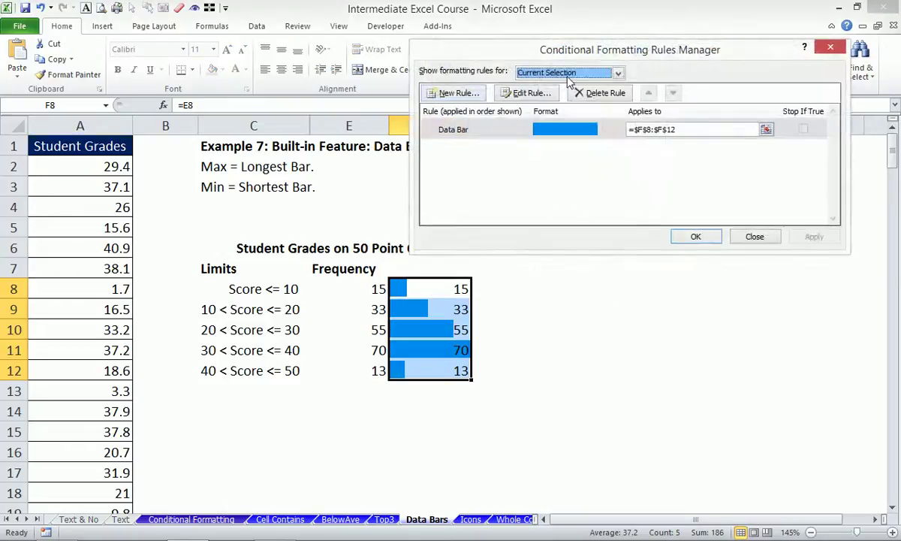
pyautogui.click(485, 131)
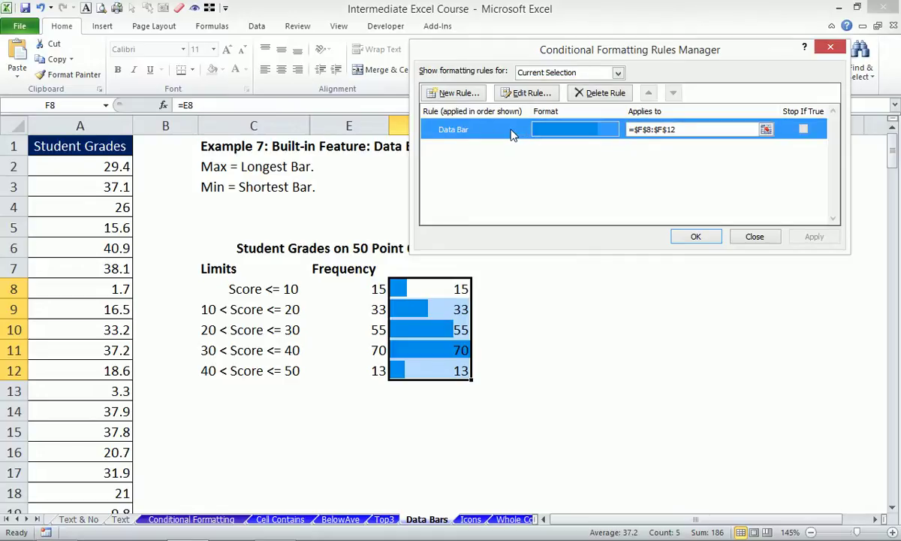
pyautogui.doubleClick(510, 134)
pyautogui.moveTo(591, 15); pyautogui.dragTo(645, 33)
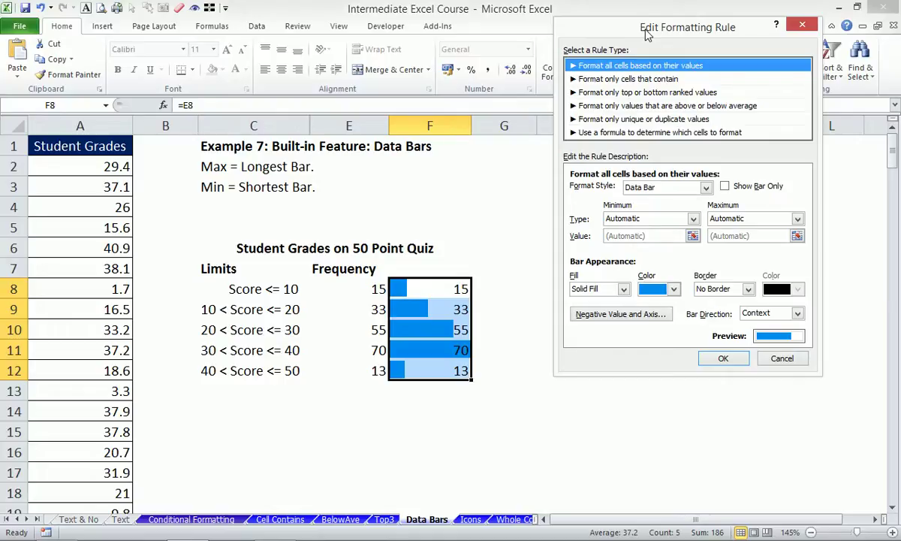
pyautogui.click(724, 187)
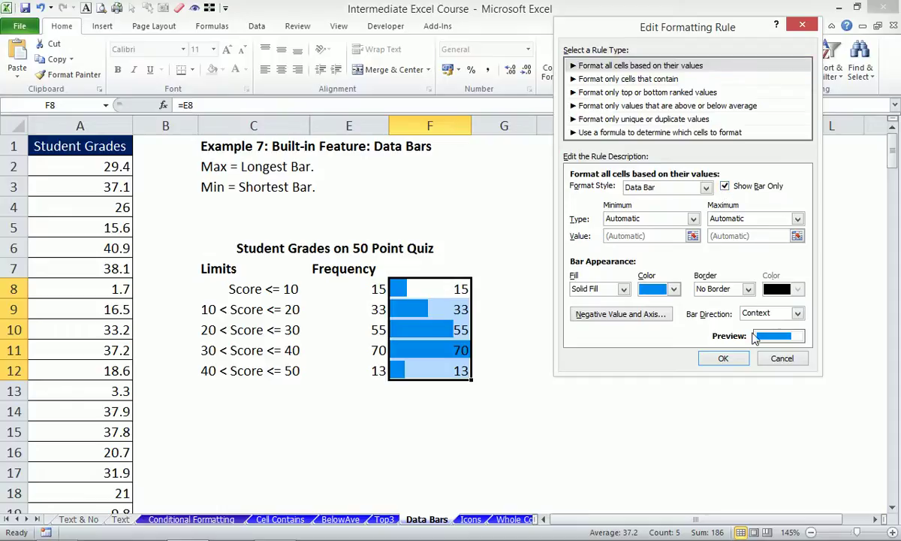
pyautogui.click(723, 359)
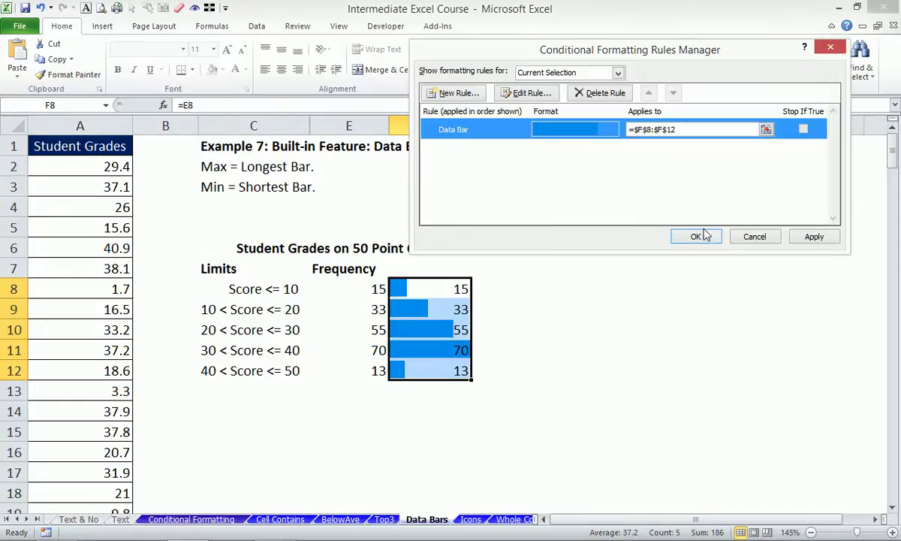
pyautogui.click(696, 237)
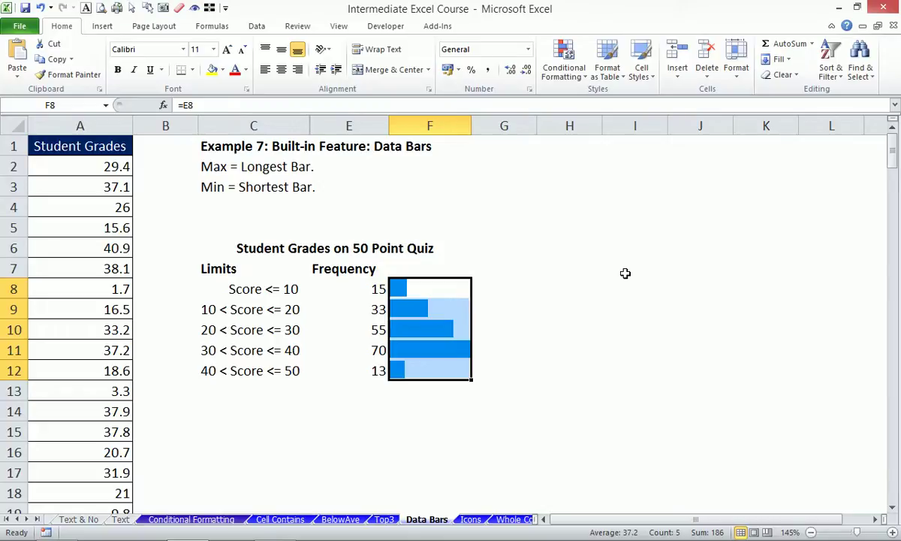
pyautogui.hotkey('ctrl', 's')
# Reopen the data bar rule for F8:F12 and review its Show Bar Only setting without changing it
pyautogui.press('alt')
pyautogui.press('o')
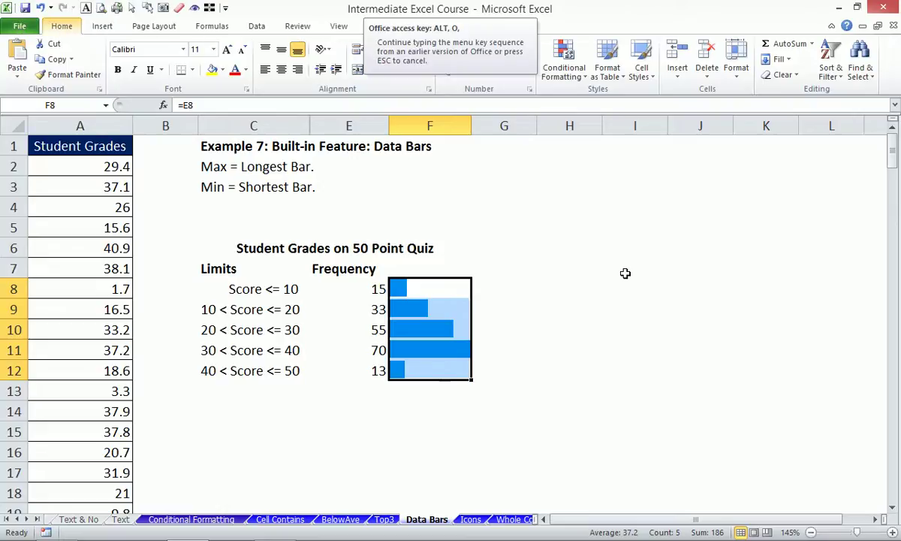
pyautogui.press('d')
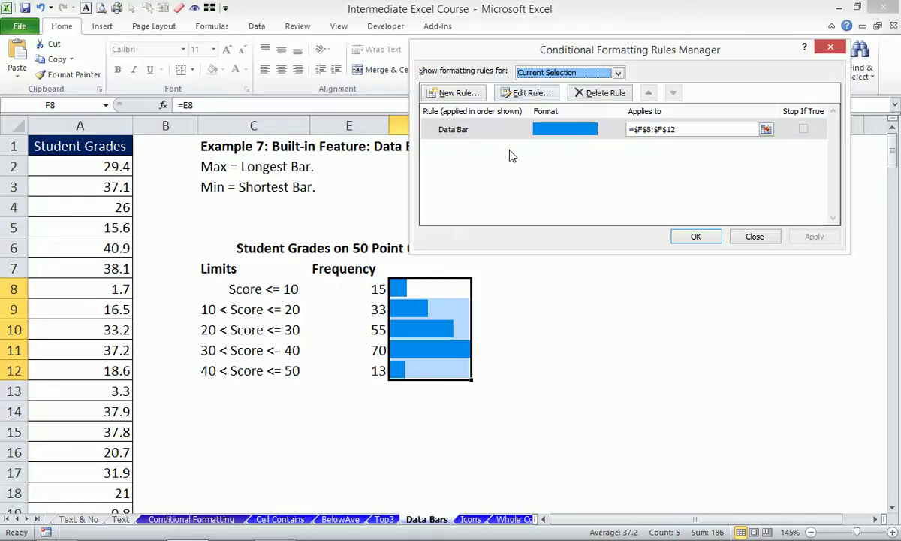
pyautogui.click(469, 131)
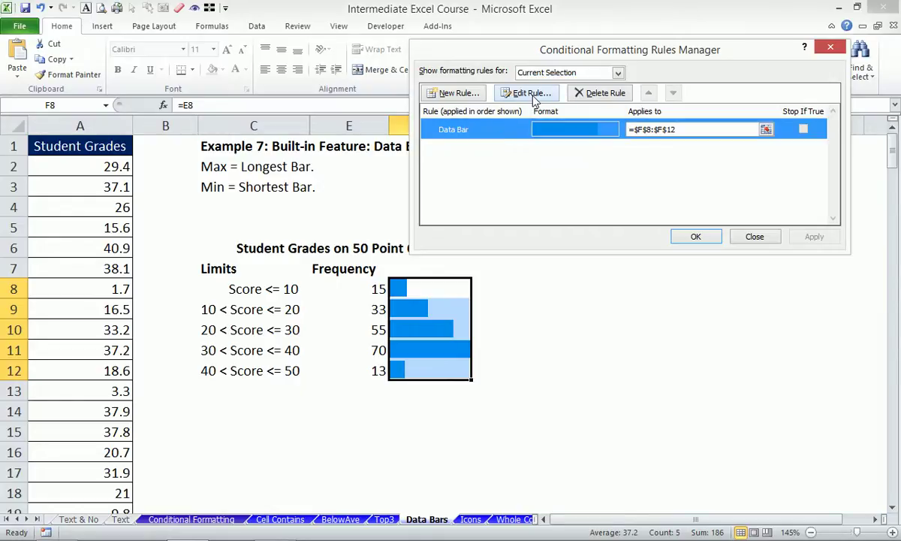
pyautogui.click(533, 96)
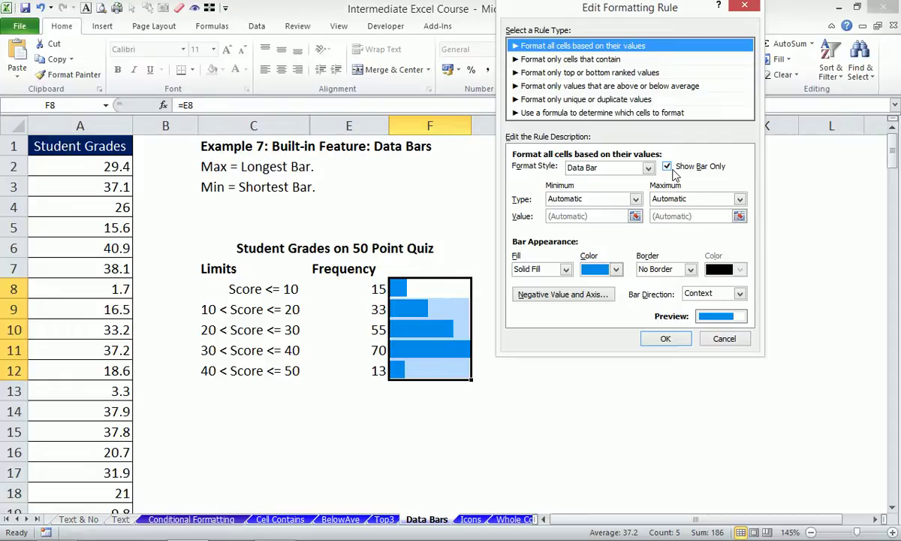
pyautogui.click(666, 339)
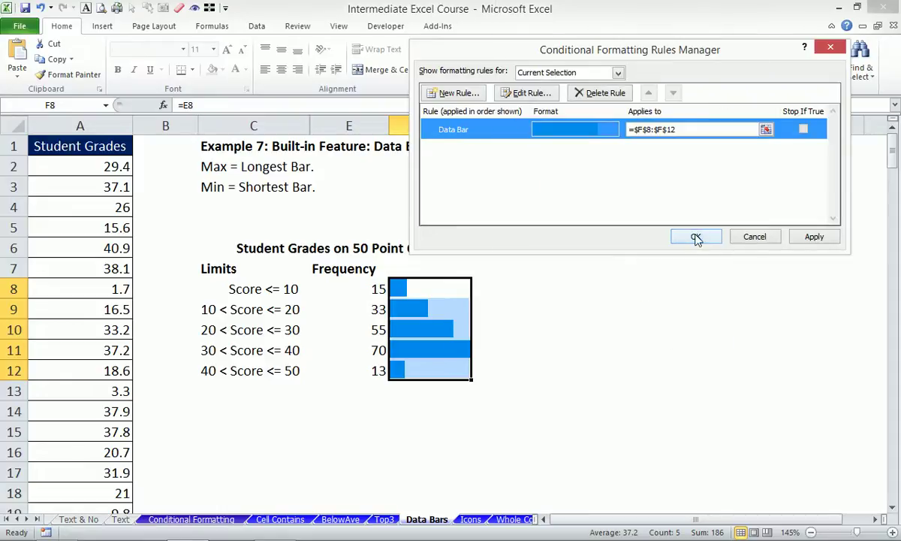
pyautogui.click(694, 235)
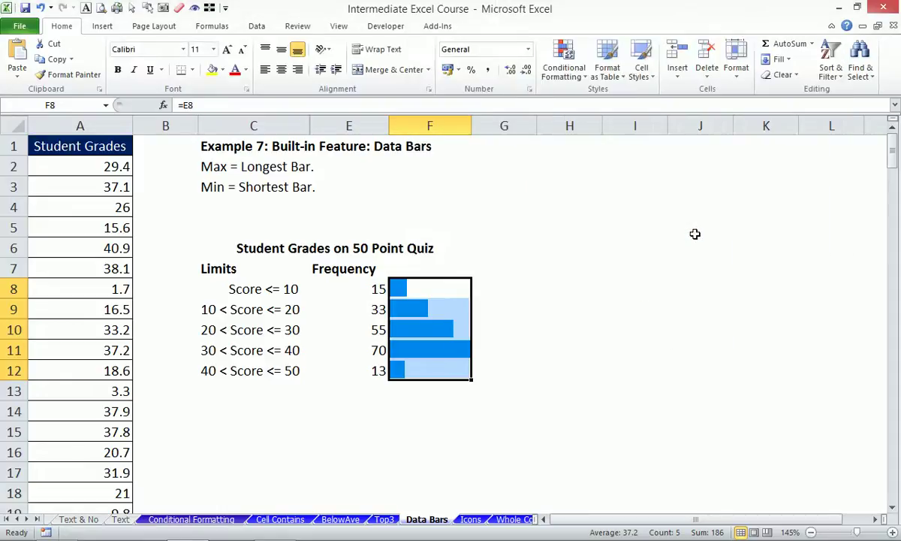
# Switch to the Icons worksheet and select C7, the first cell under Up Down?
pyautogui.click(471, 519)
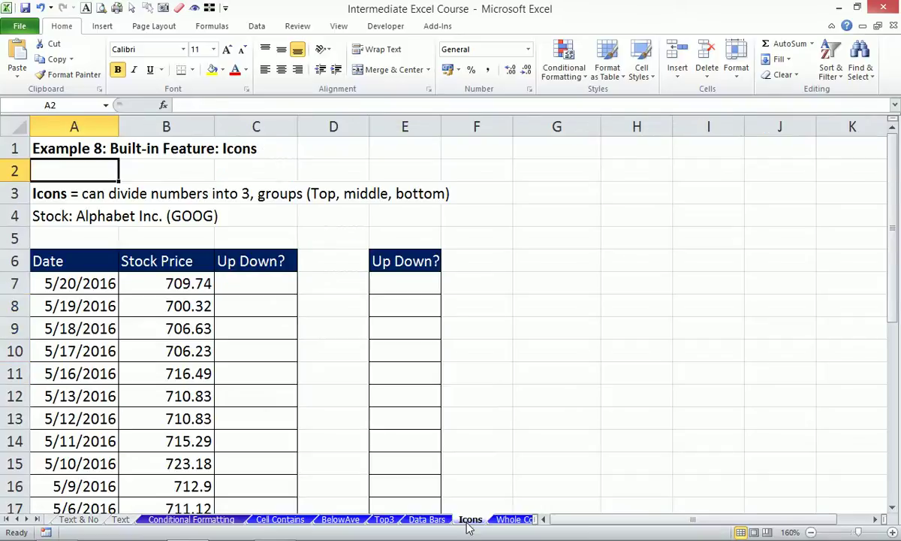
pyautogui.click(254, 286)
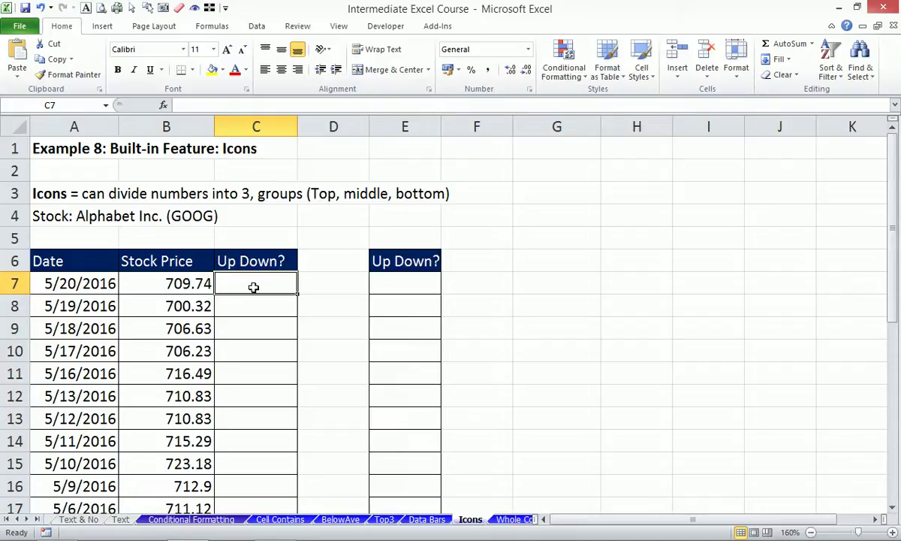
# Try calculating the first stock price change in C7 with the formula =B8-B7
pyautogui.write('=')
pyautogui.press('Left')
pyautogui.press('Down')
pyautogui.write('-')
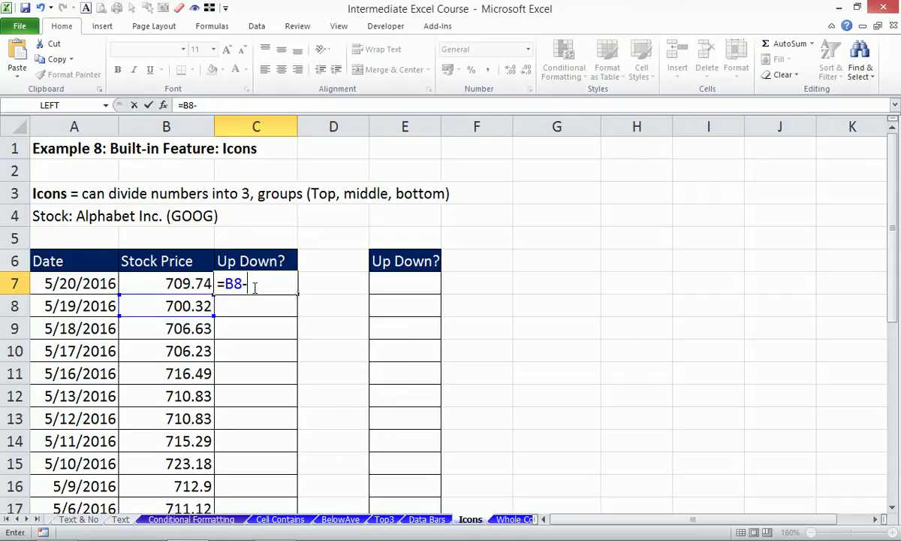
pyautogui.press('Up')
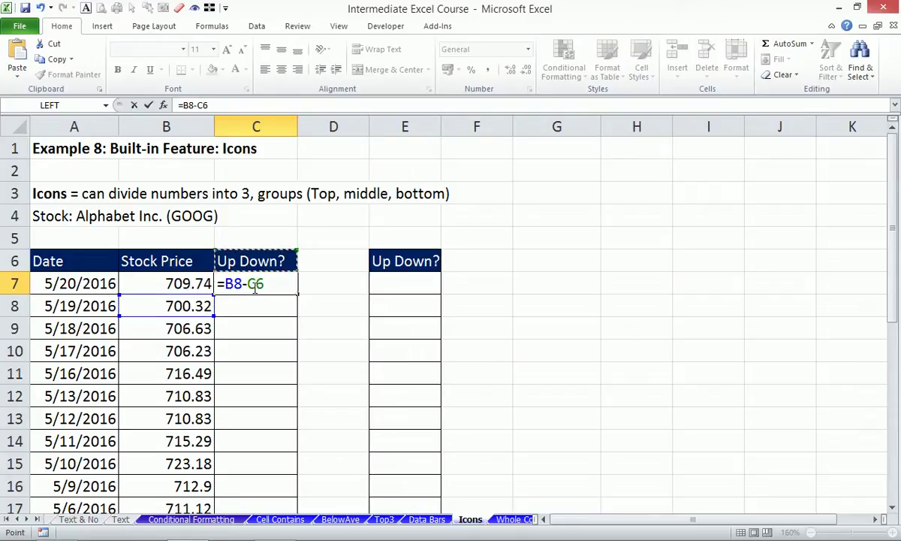
pyautogui.press('Left')
pyautogui.press('Down')
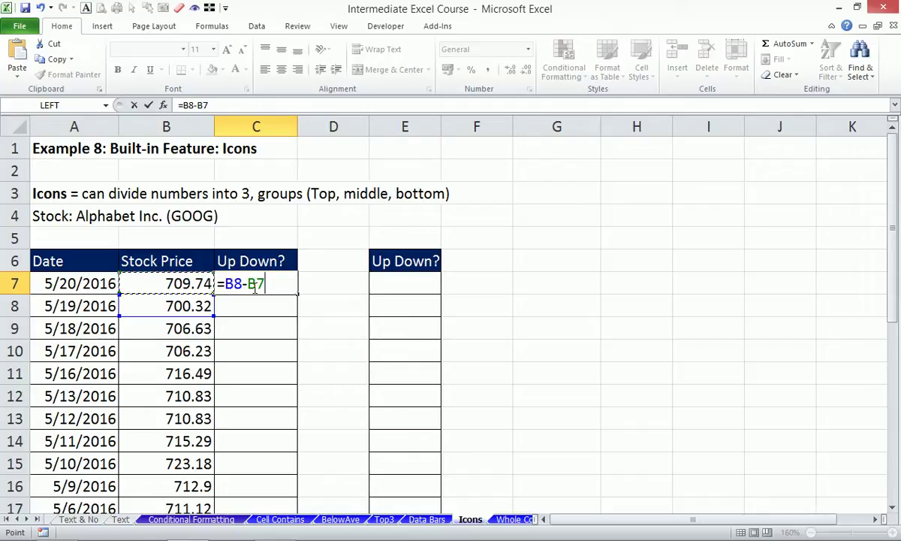
pyautogui.press('Return')
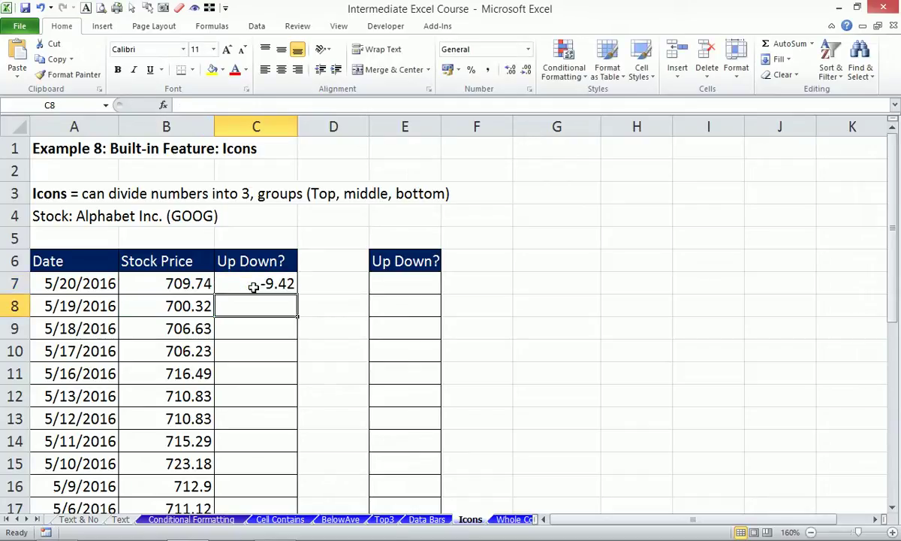
# Replace the formula in C7 with =B7-B8 to subtract the previous day's price from the current one
pyautogui.click(254, 286)
pyautogui.write('=')
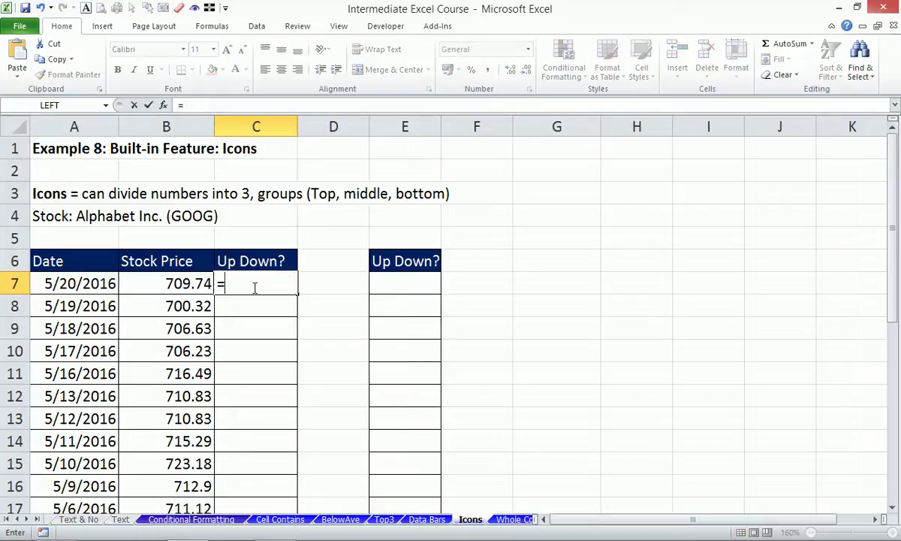
pyautogui.press('Left')
pyautogui.write('-')
pyautogui.press('Left')
pyautogui.press('Down')
pyautogui.write('+')
pyautogui.press('BackSpace')
pyautogui.press('Return')
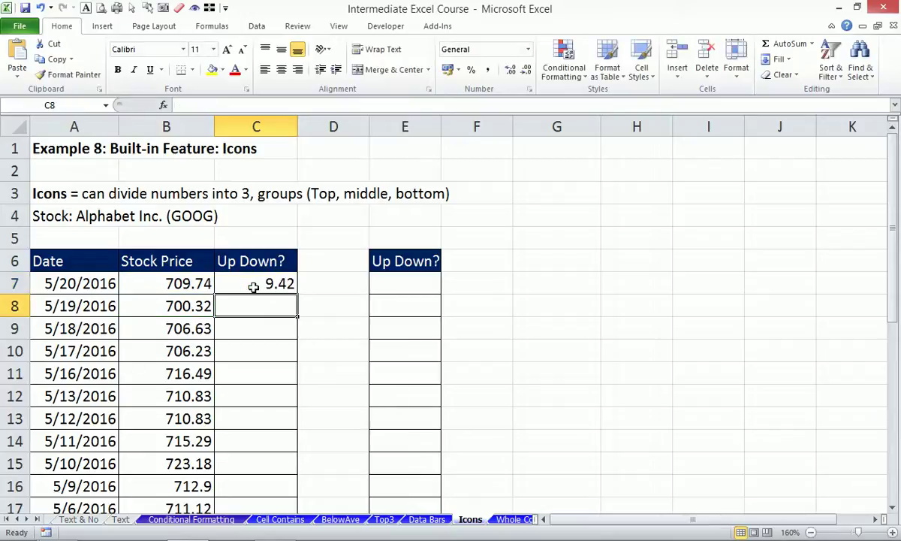
# Fill the C7 formula down the Up Down? column and clear the result in C31 beside the earliest date
pyautogui.click(254, 287)
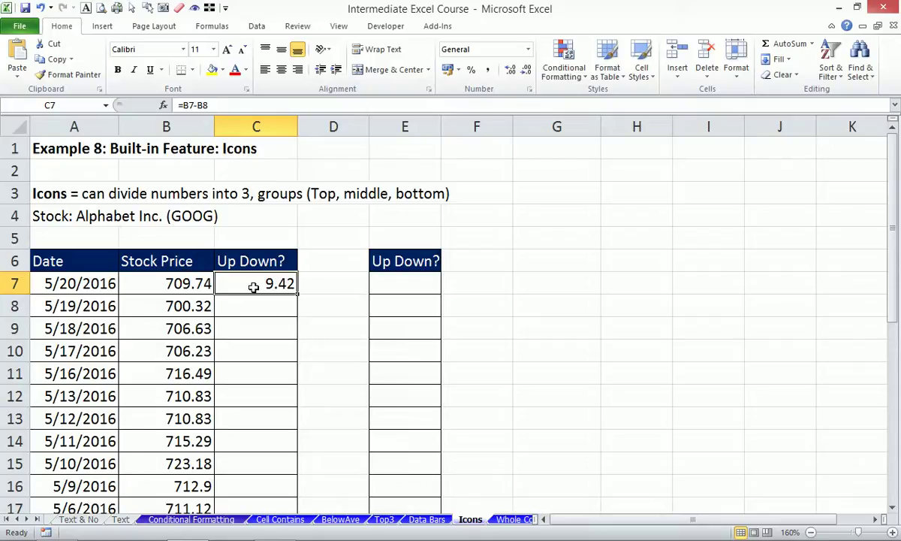
pyautogui.moveTo(298, 294); pyautogui.dragTo(297, 294)
pyautogui.doubleClick(298, 294)
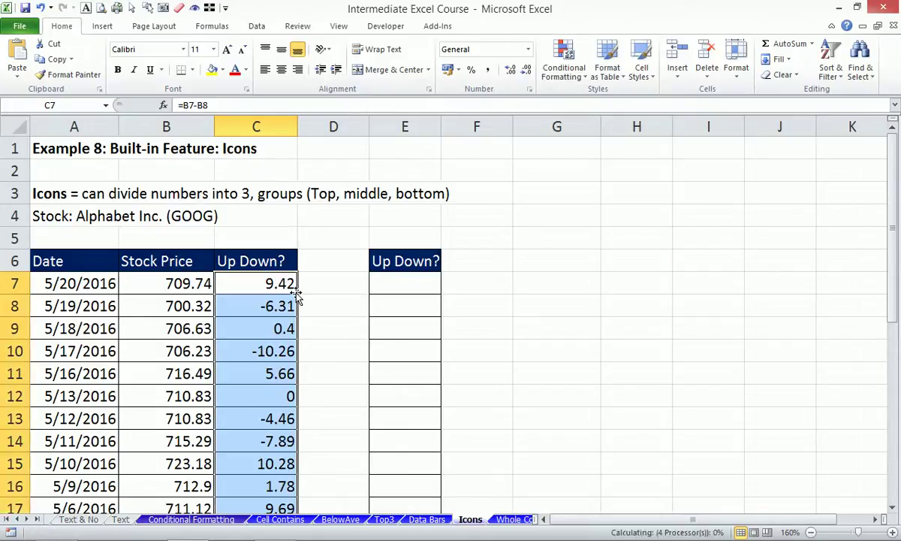
pyautogui.scroll(-8, 314, 303)
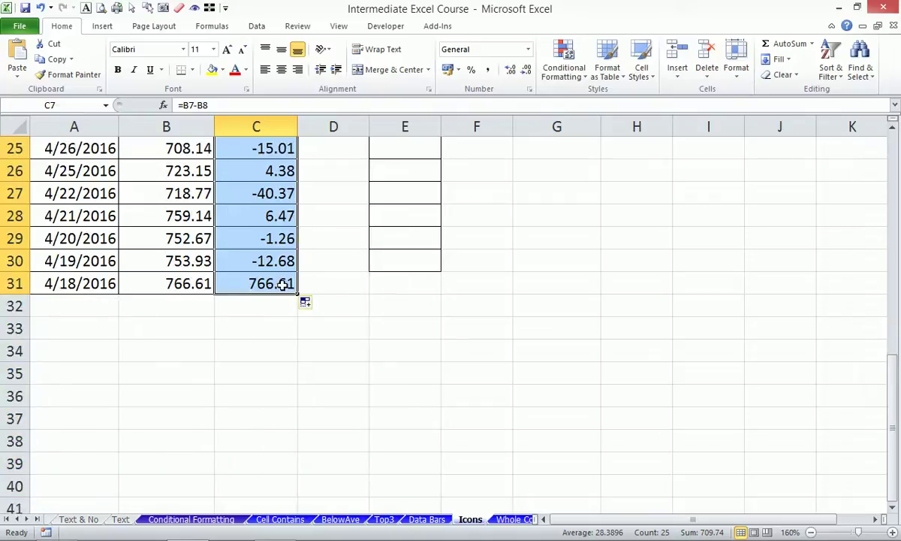
pyautogui.click(286, 287)
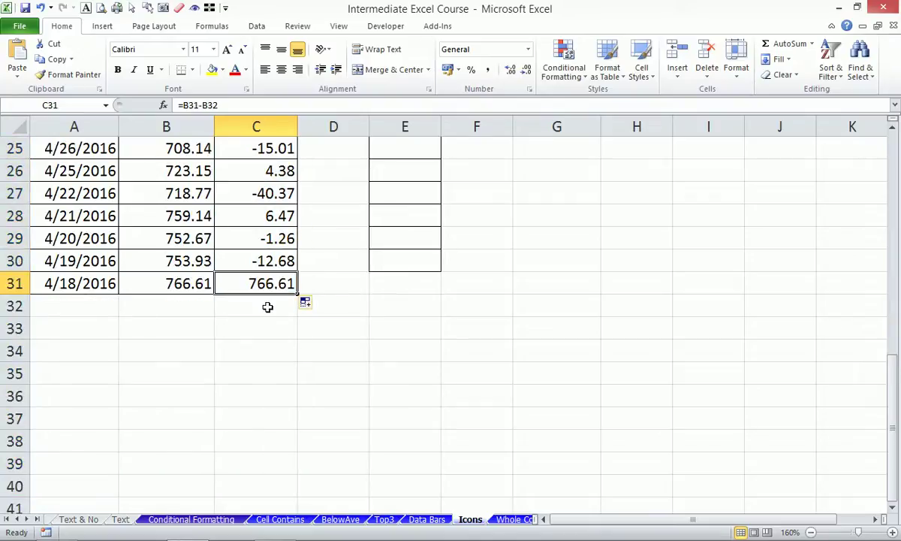
pyautogui.press('Delete')
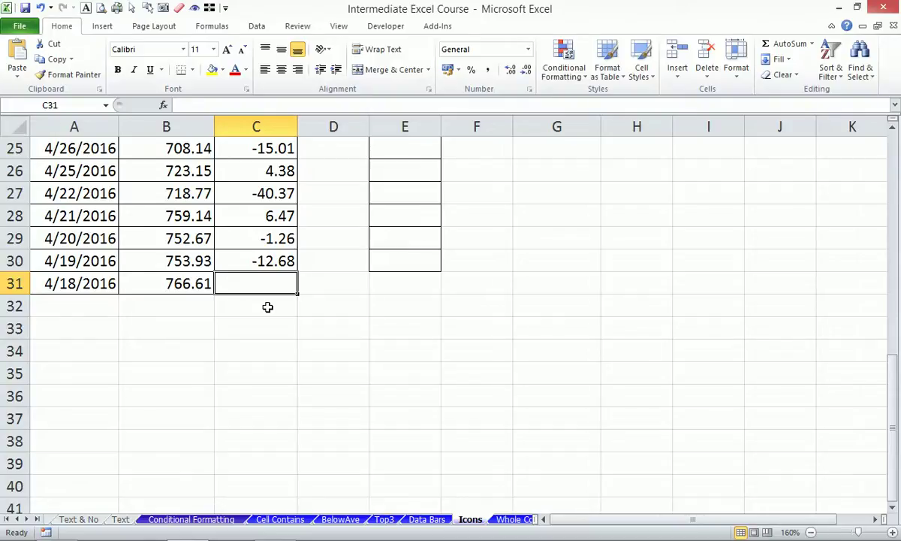
# Select the whole stock table A6:C31 and zoom the sheet to fit that selection
pyautogui.scroll(2, 309, 317)
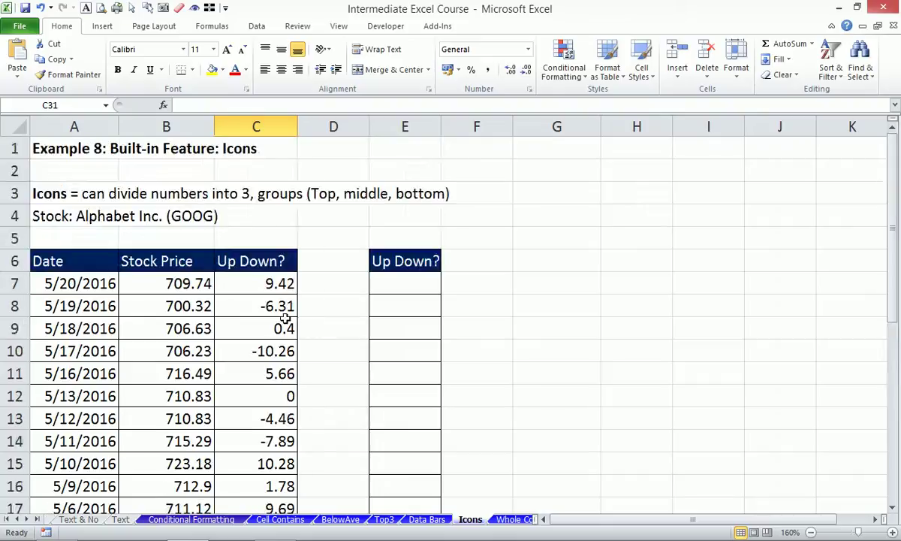
pyautogui.click(811, 532)
pyautogui.click(811, 532)
pyautogui.click(811, 532)
pyautogui.click(84, 232)
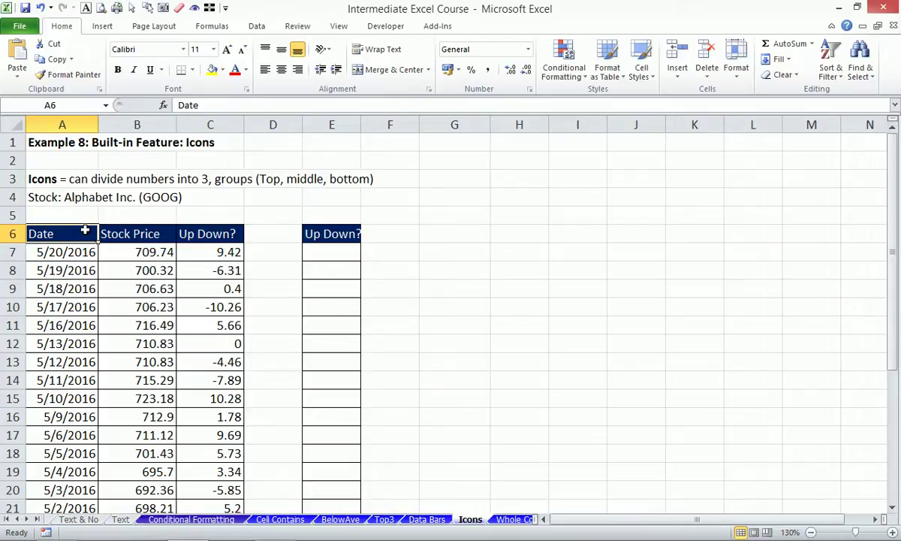
pyautogui.hotkey('ctrl', 'shift', 'Right')
pyautogui.hotkey('ctrl', 'shift', 'Down')
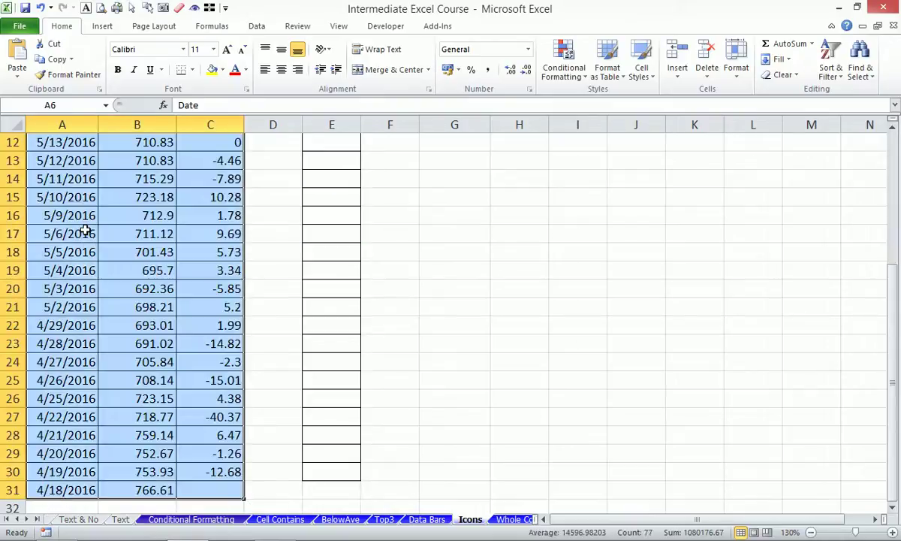
pyautogui.press('Up')
pyautogui.press('Down')
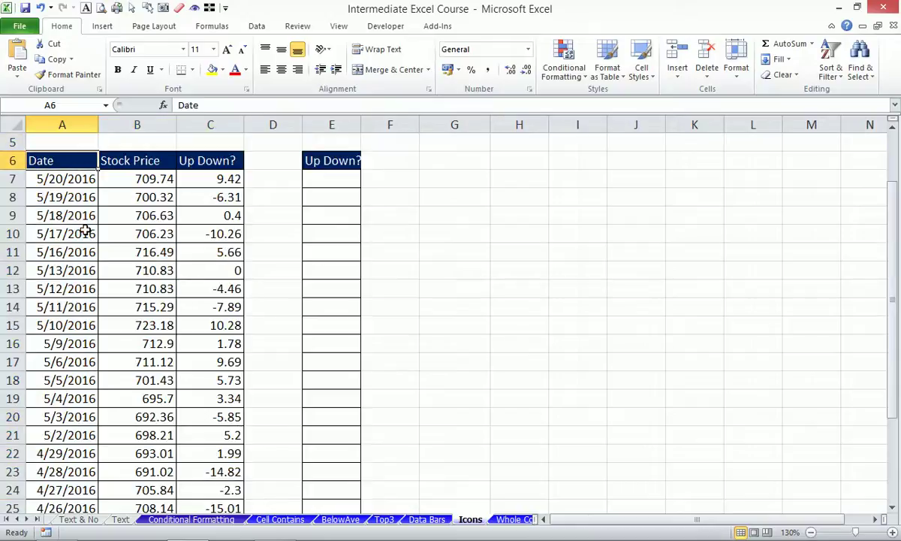
pyautogui.hotkey('ctrl', 'a')
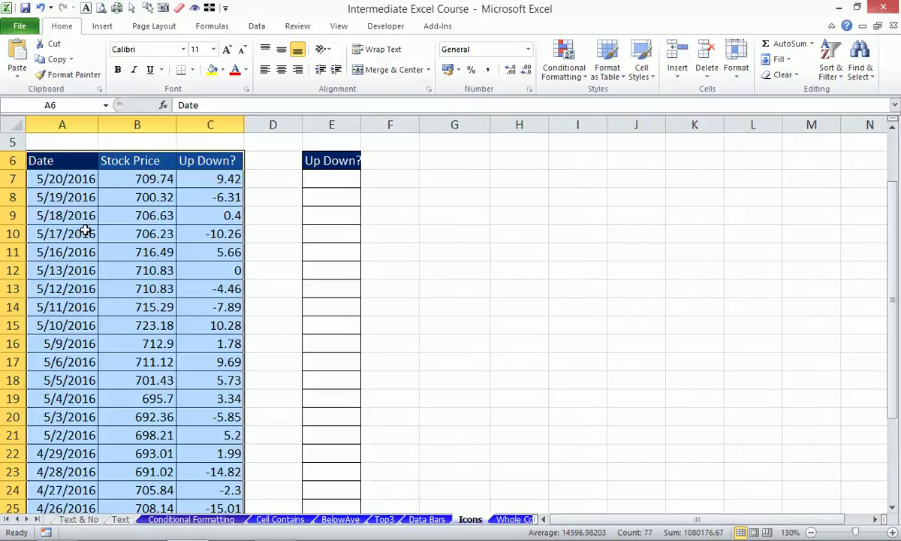
pyautogui.press('alt')
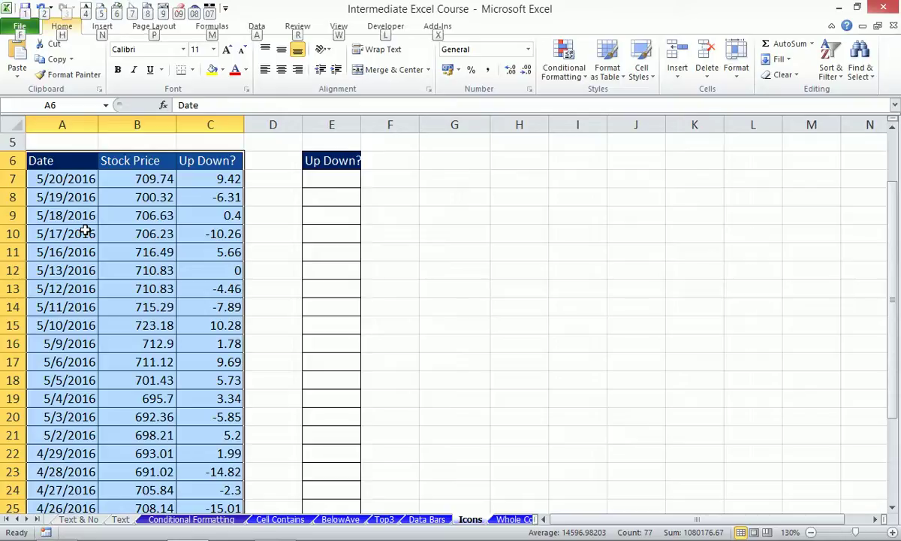
pyautogui.press('w')
pyautogui.press('g')
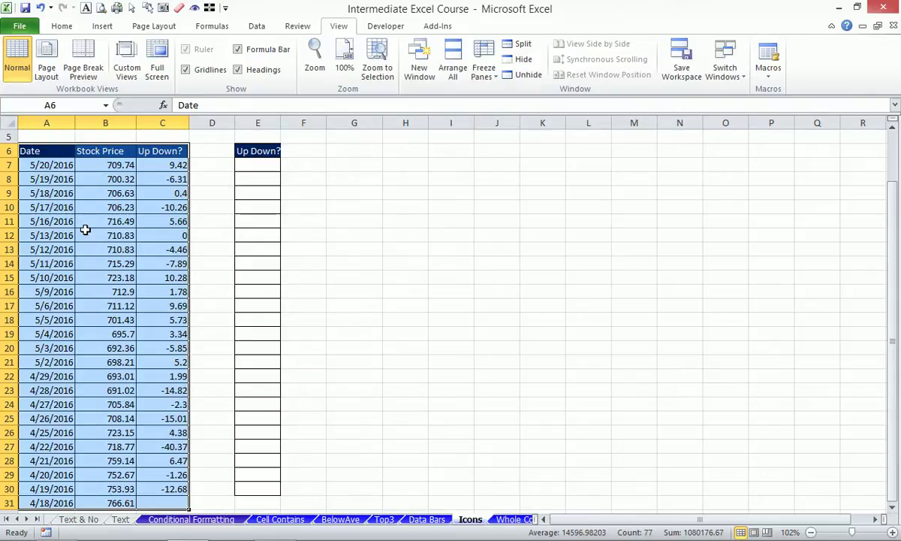
# Create a new conditional formatting rule for the price changes in C7:C30 using the Icon Sets format style
pyautogui.click(148, 163)
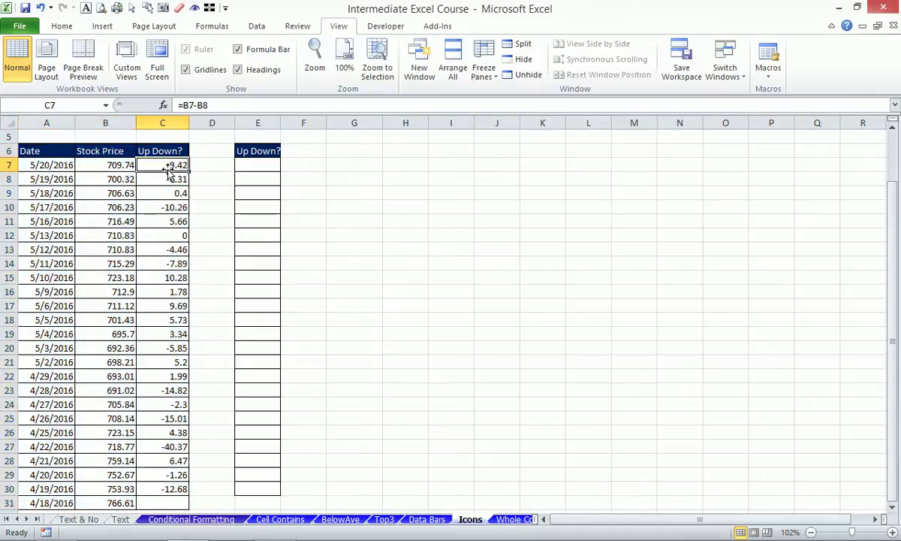
pyautogui.hotkey('ctrl', 'shift', 'Down')
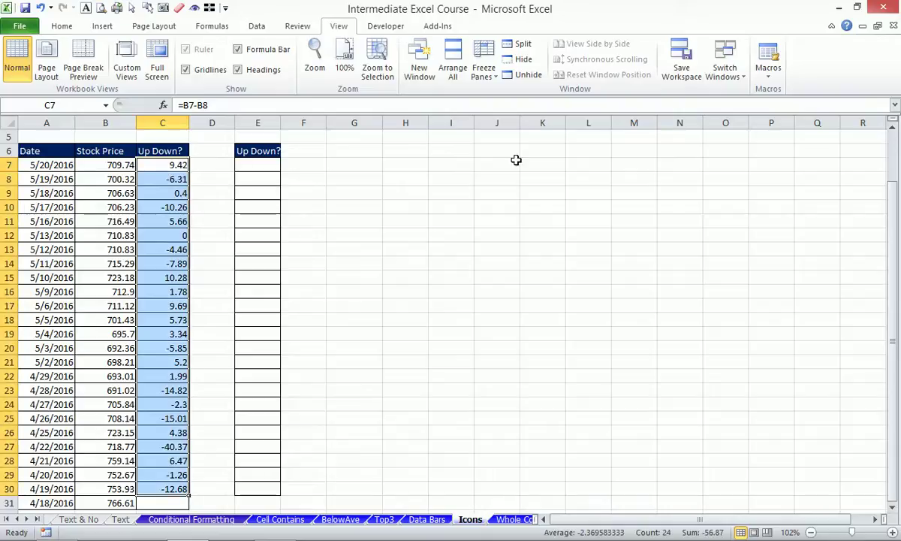
pyautogui.hotkey('alt', 'o')
pyautogui.press('d')
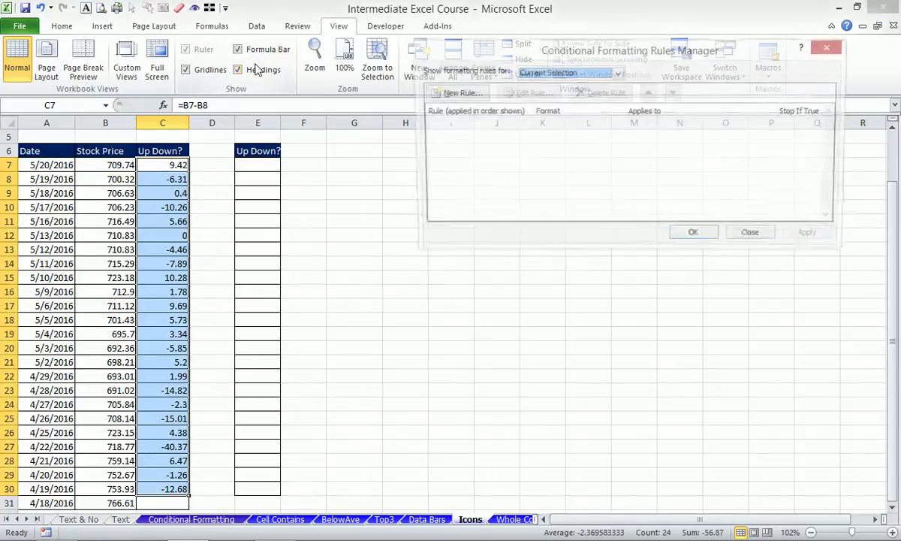
pyautogui.click(453, 93)
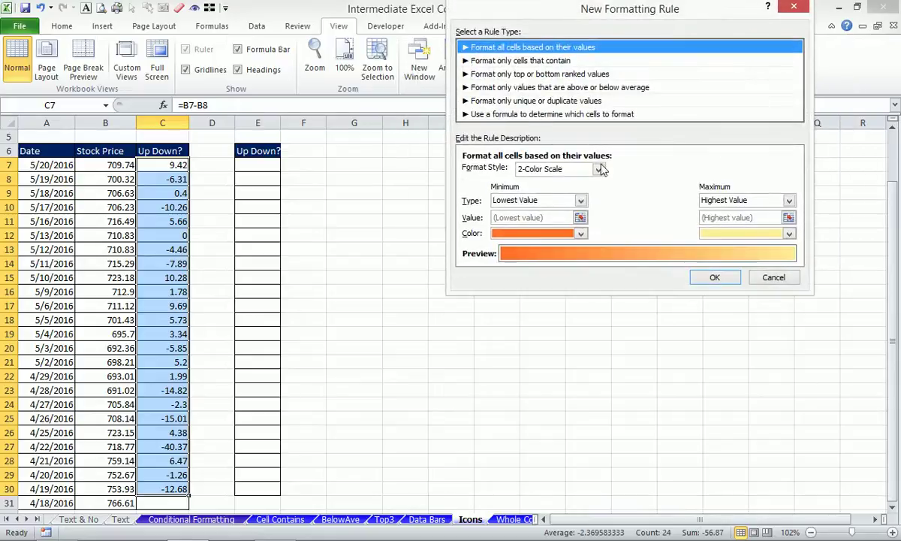
pyautogui.moveTo(590, 17); pyautogui.dragTo(568, 43)
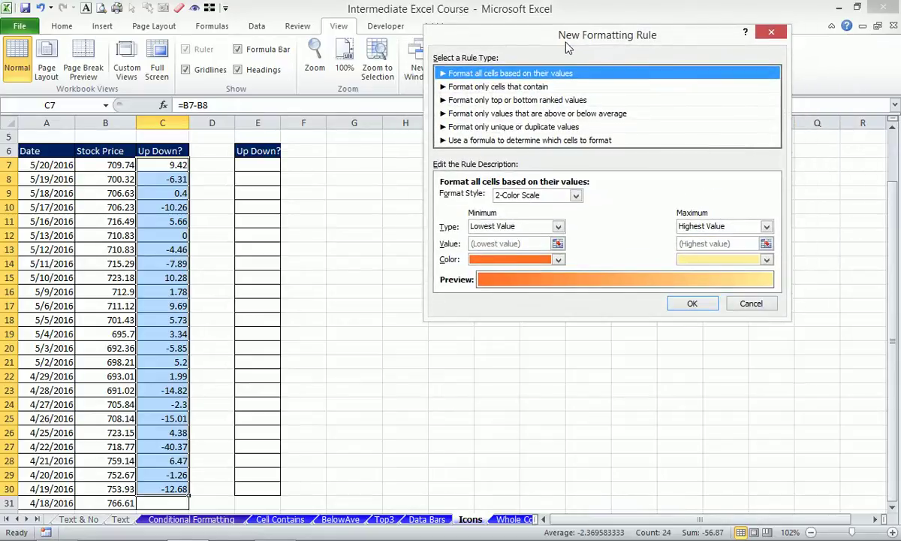
pyautogui.click(577, 197)
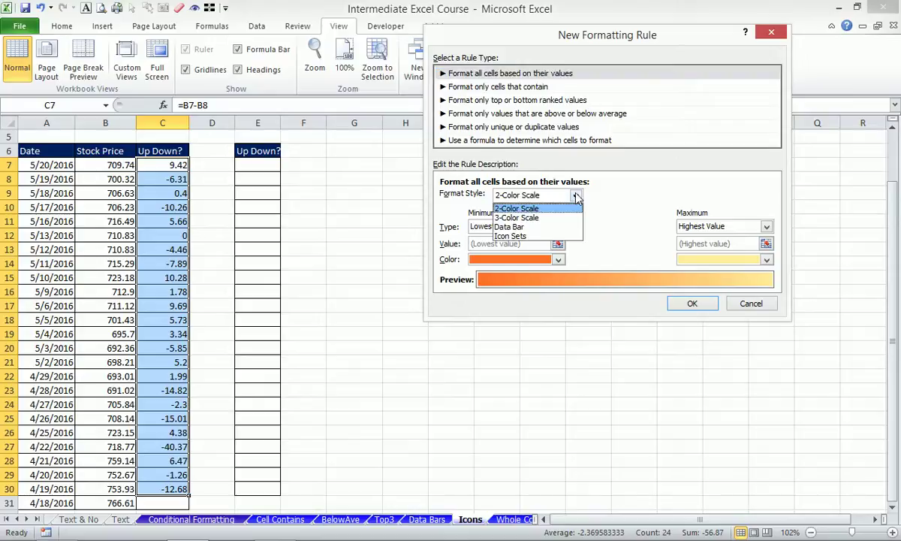
pyautogui.click(520, 237)
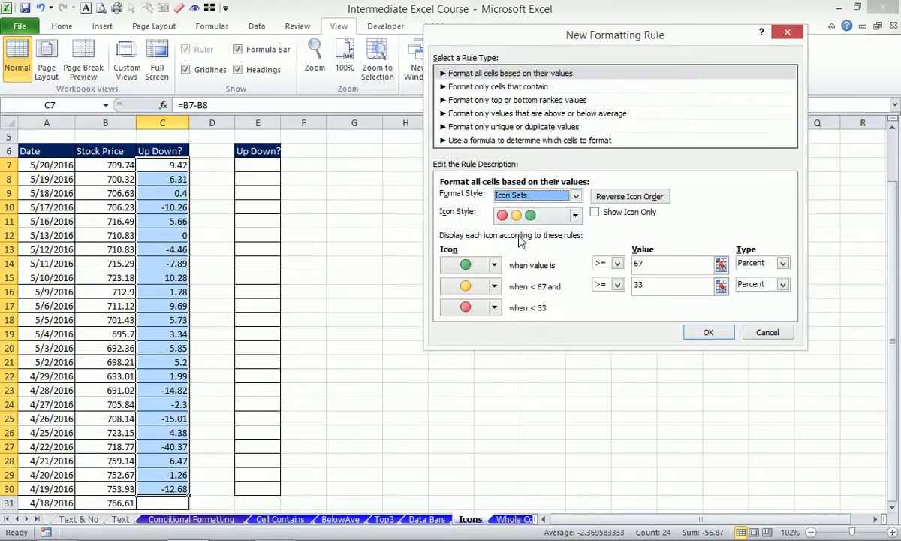
pyautogui.click(544, 194)
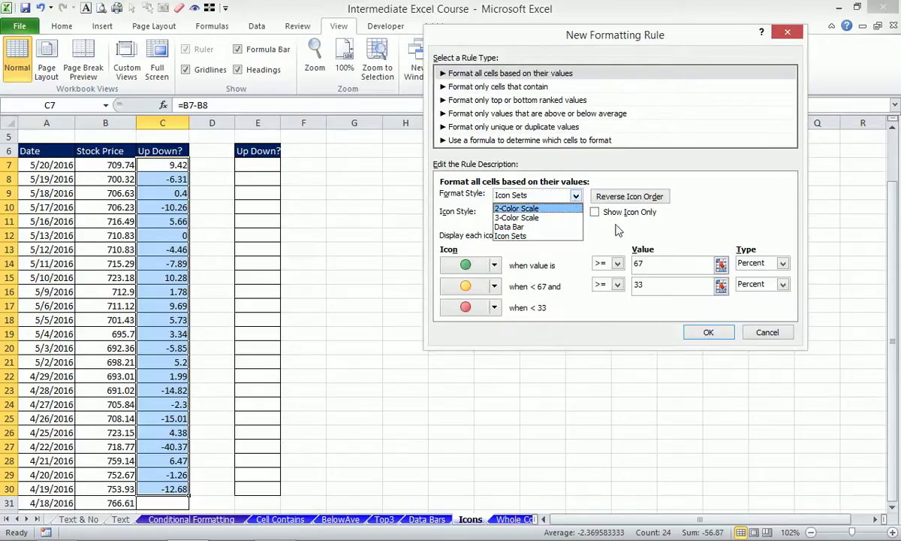
pyautogui.press('Escape')
# Choose the 3 Arrows (Colored) icon style for the new rule
pyautogui.click(576, 216)
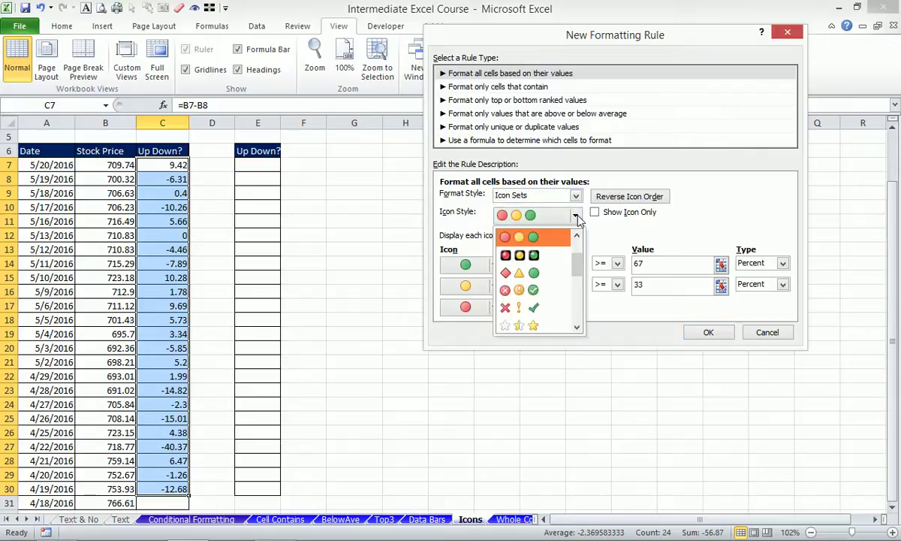
pyautogui.click(577, 237)
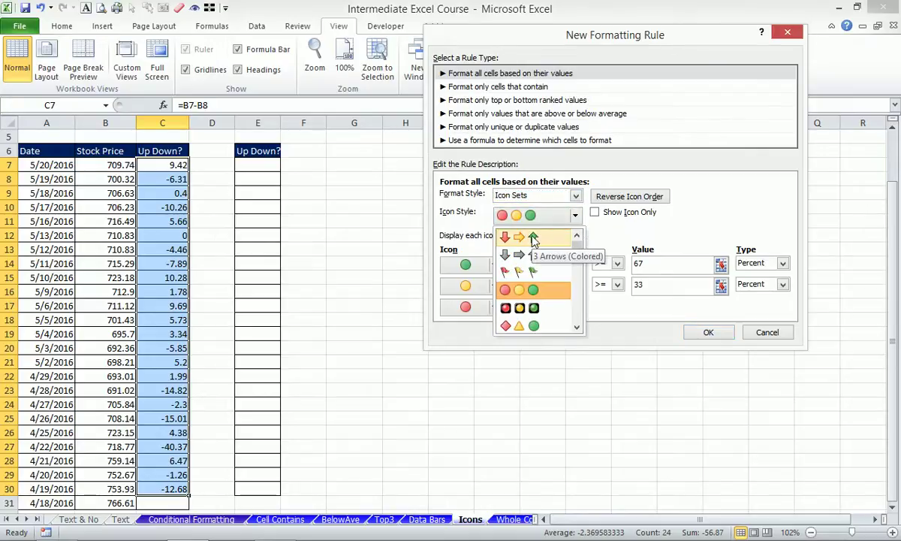
pyautogui.click(532, 237)
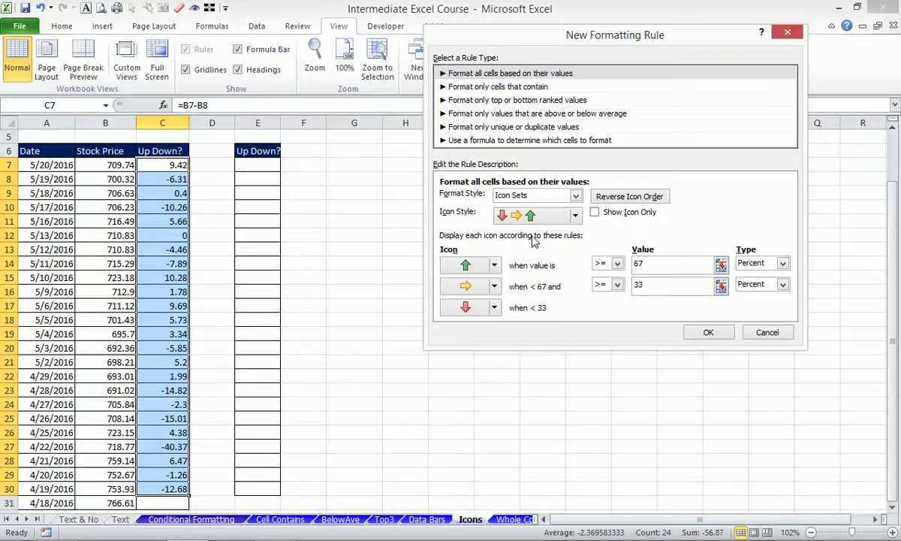
# Set the green arrow to values > 0 and the yellow arrow to values >= 0, both with type Number
pyautogui.click(612, 263)
pyautogui.click(605, 287)
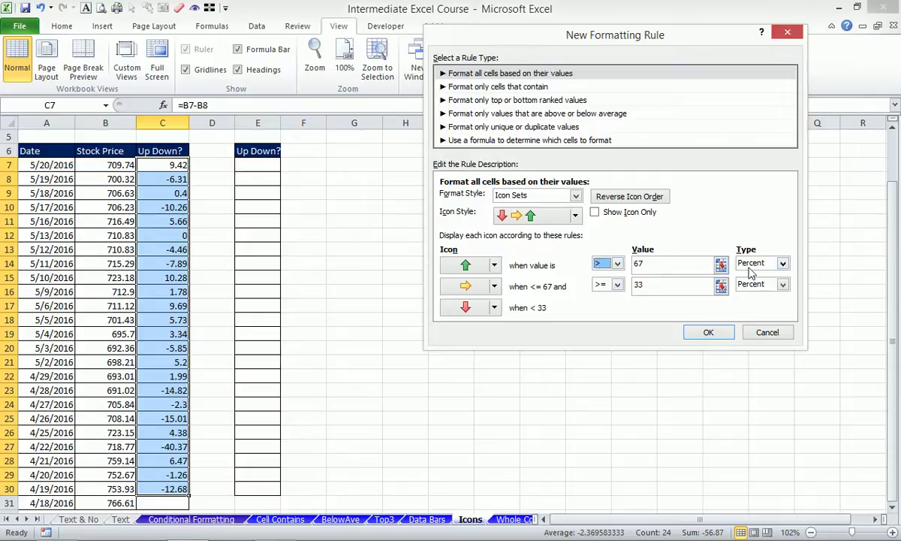
pyautogui.click(782, 263)
pyautogui.click(750, 276)
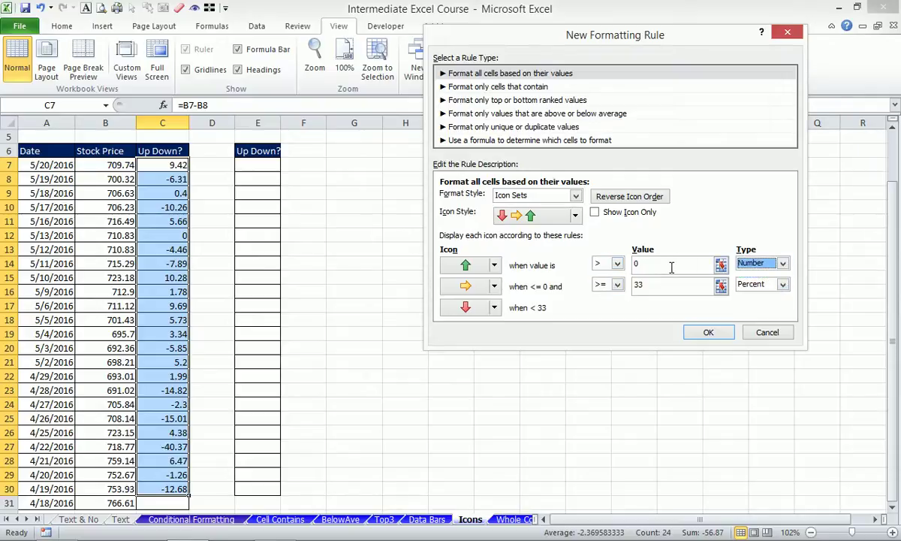
pyautogui.click(782, 284)
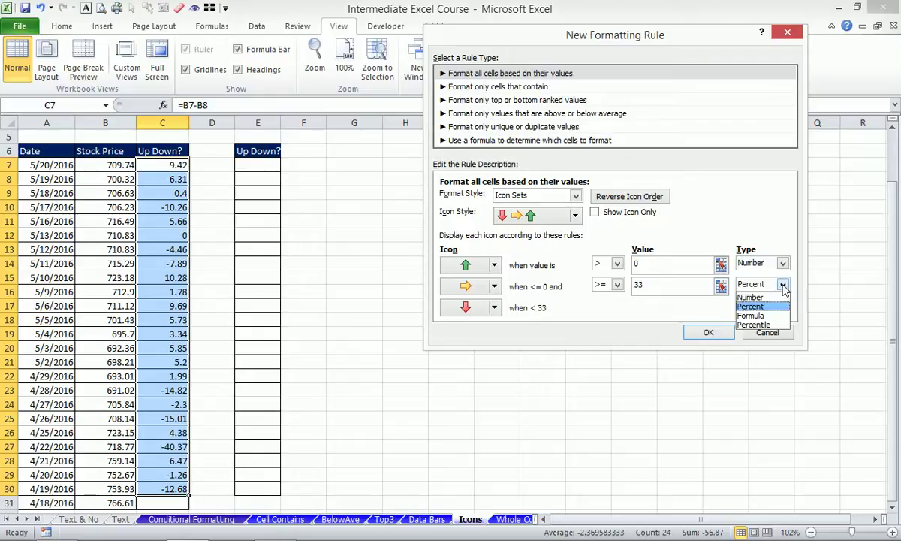
pyautogui.click(751, 297)
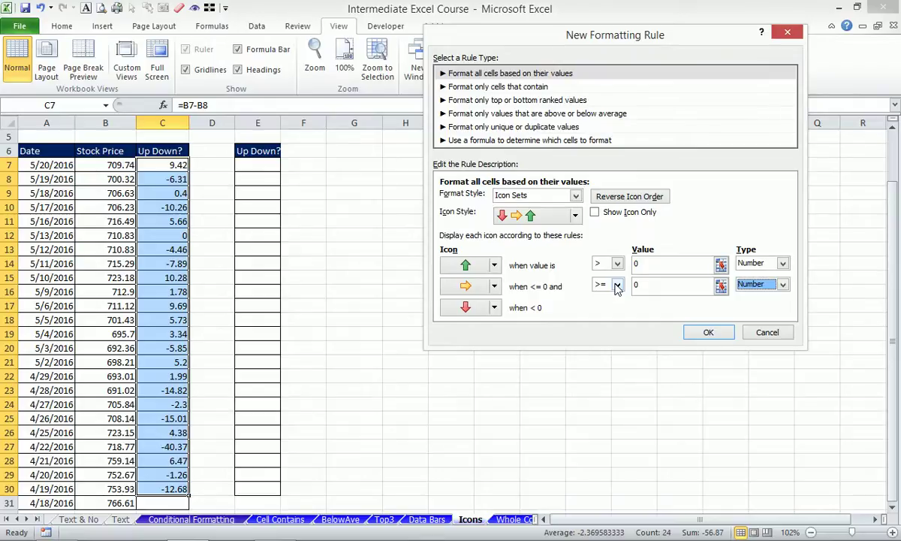
# Confirm the new icon set rule, check its settings, and apply it to C7:C30
pyautogui.click(710, 335)
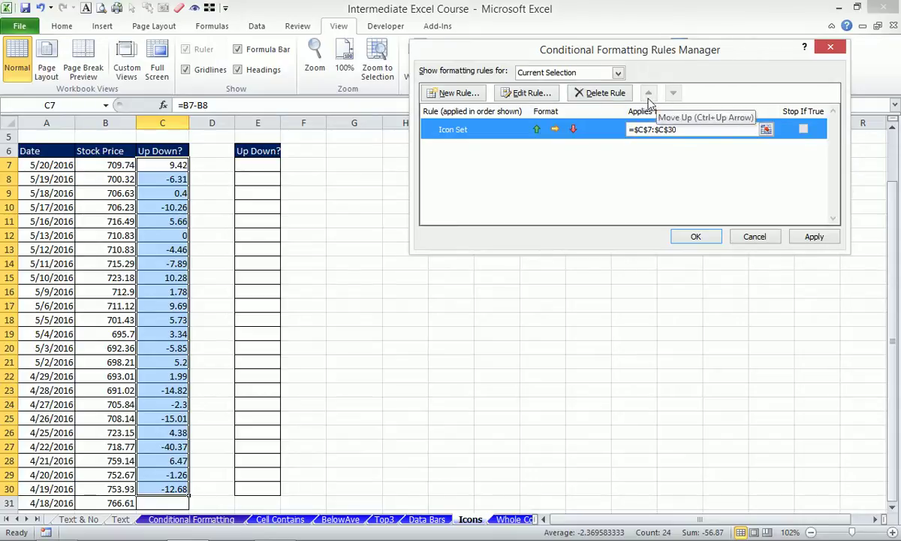
pyautogui.doubleClick(521, 135)
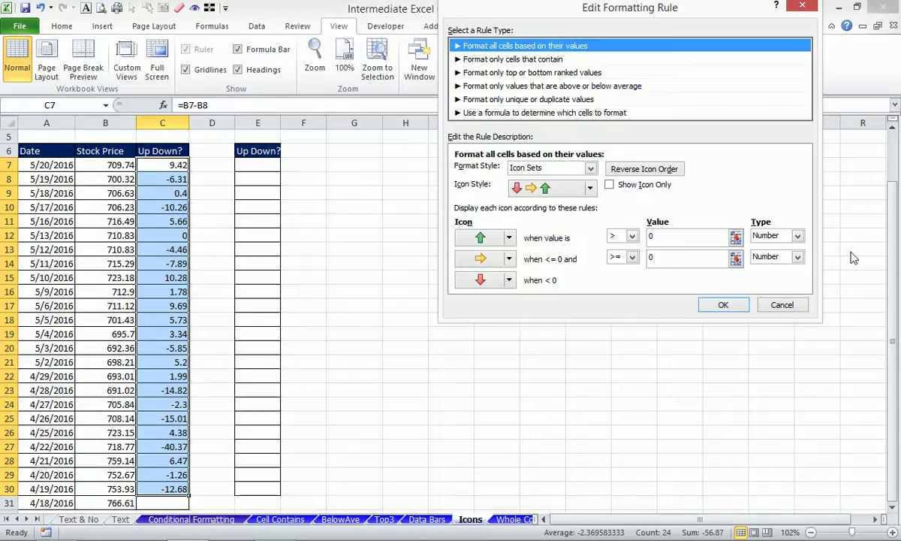
pyautogui.click(782, 304)
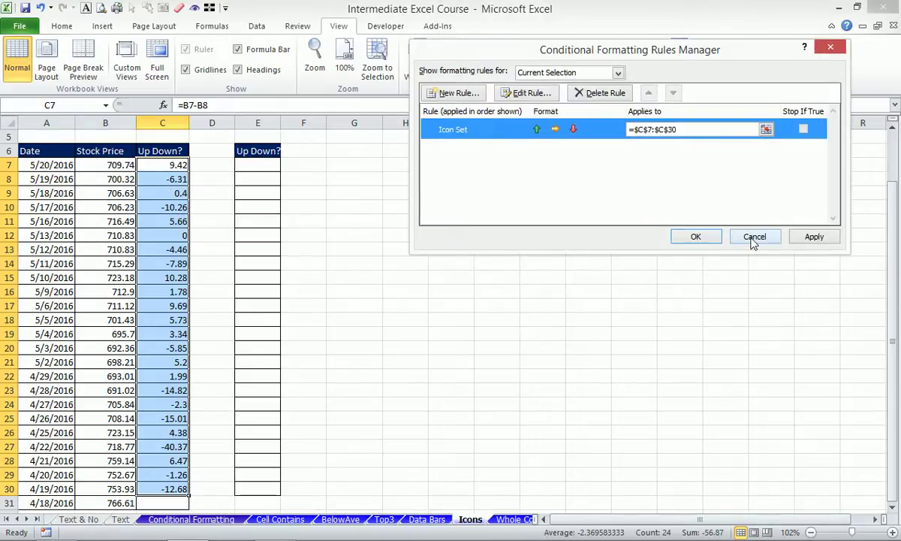
pyautogui.click(695, 237)
# Zoom in on A6:C11 and examine the arrow icons beside the price changes in C7:C30
pyautogui.moveTo(43, 151); pyautogui.dragTo(172, 221)
pyautogui.hotkey('alt', 'w')
pyautogui.press('g')
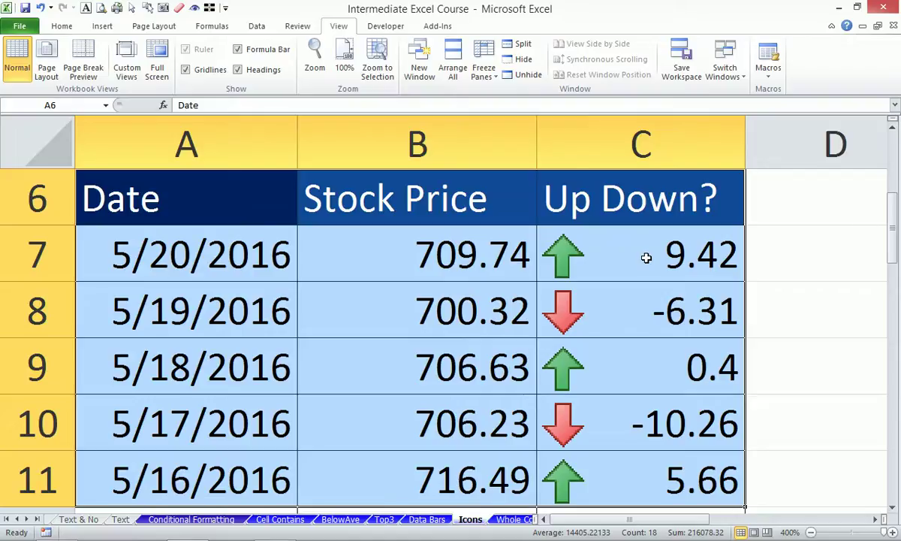
pyautogui.click(646, 258)
pyautogui.hotkey('ctrl', 'shift', 'Down')
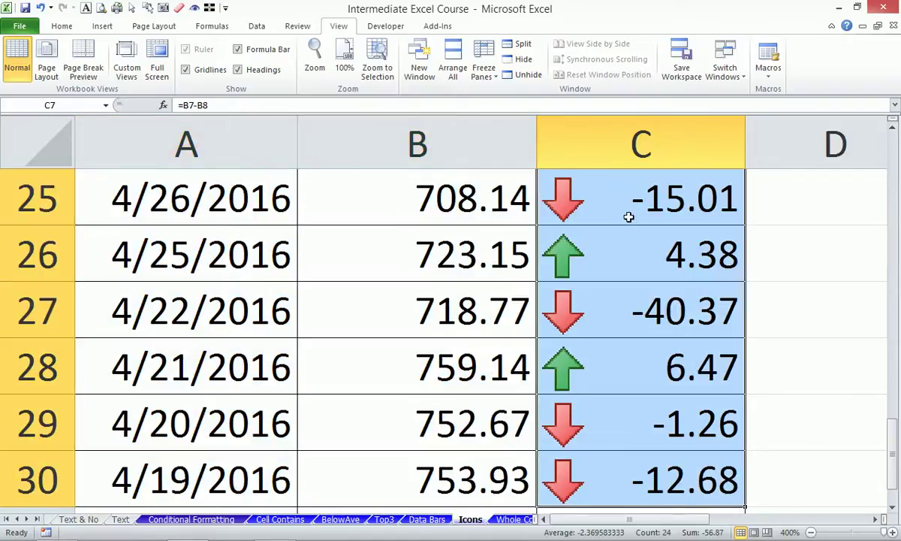
pyautogui.moveTo(893, 470); pyautogui.dragTo(893, 250)
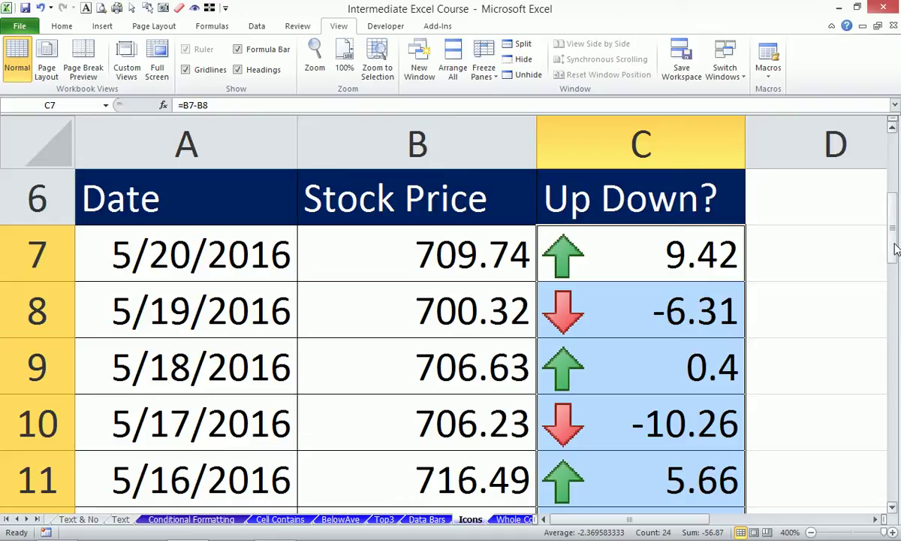
# Reopen the icon set rule for C7:C30 and review its arrow thresholds beside the worksheet values
pyautogui.hotkey('alt', 'o')
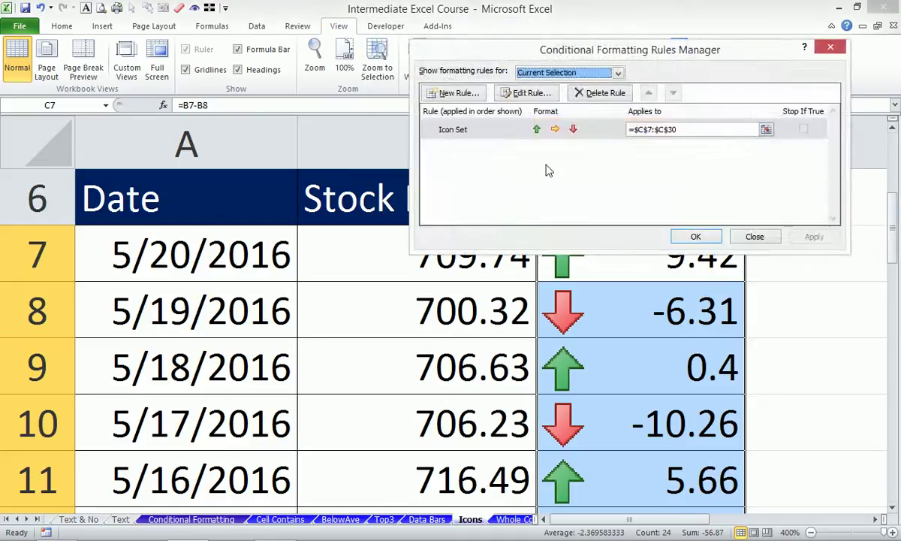
pyautogui.doubleClick(495, 127)
pyautogui.moveTo(526, 9); pyautogui.dragTo(229, 12)
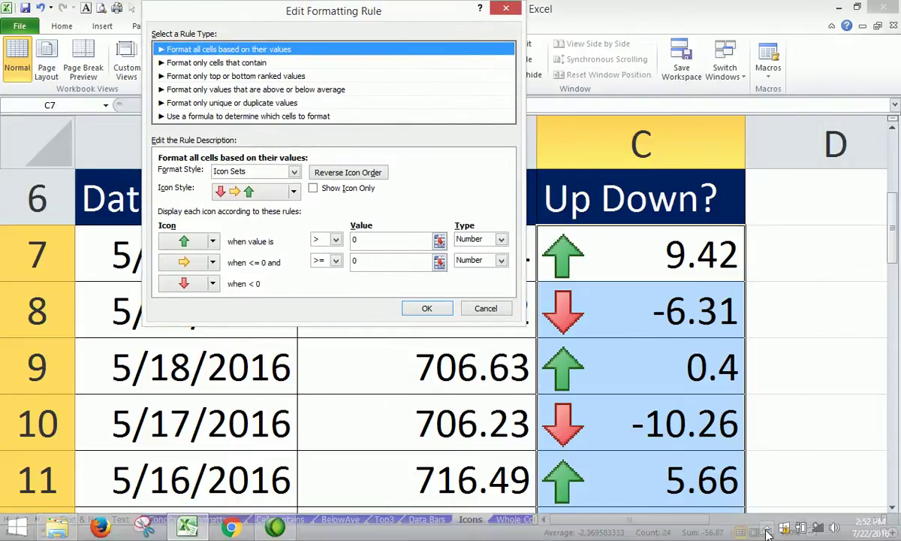
pyautogui.click(765, 529)
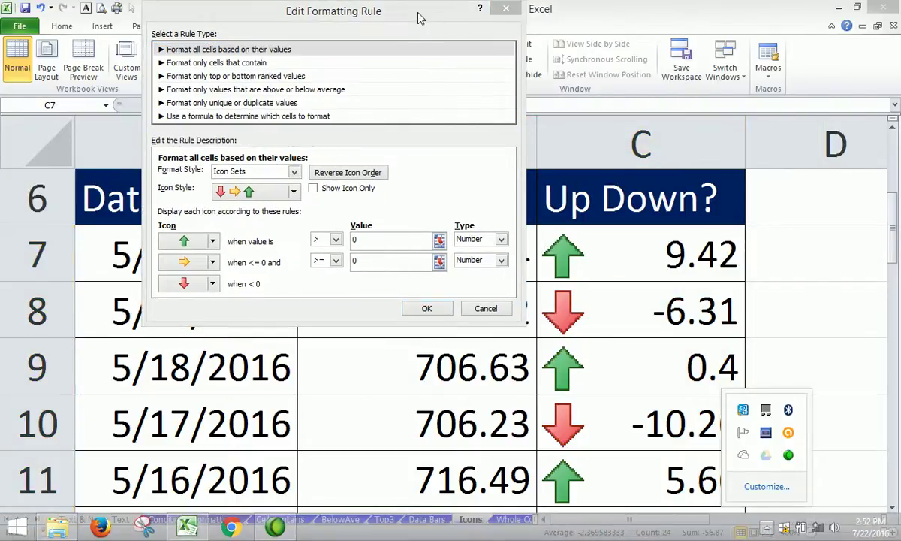
pyautogui.click(395, 18)
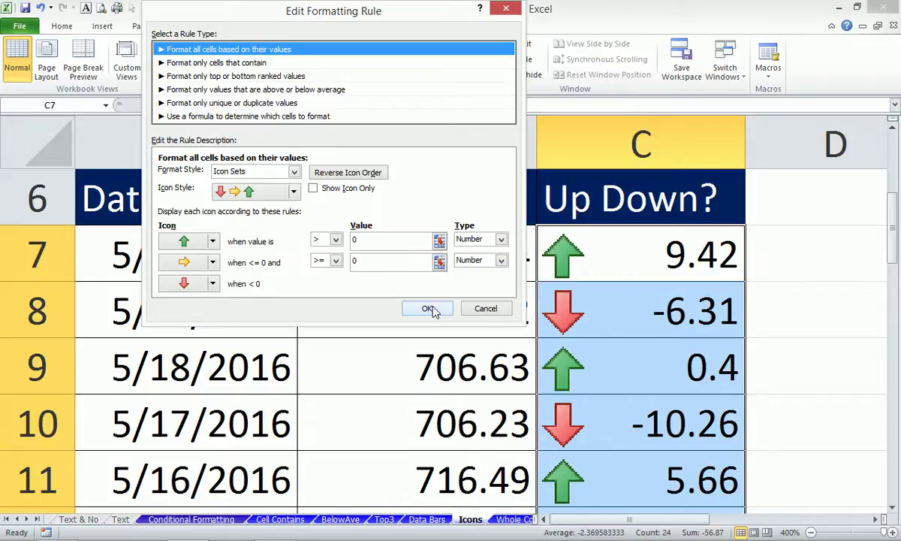
pyautogui.click(428, 309)
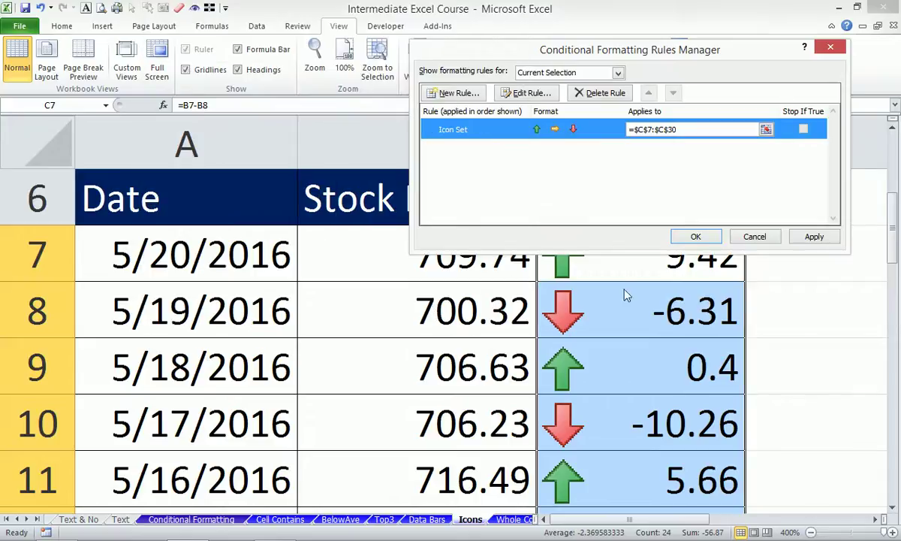
pyautogui.click(695, 236)
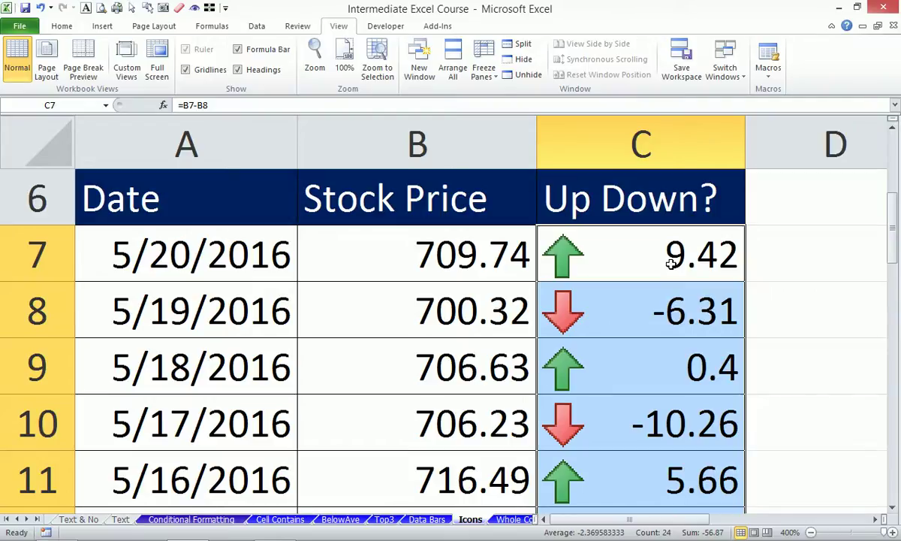
# Edit the icon set rule for C7:C30 to show icons only, and apply the change
pyautogui.hotkey('alt', 'o')
pyautogui.press('d')
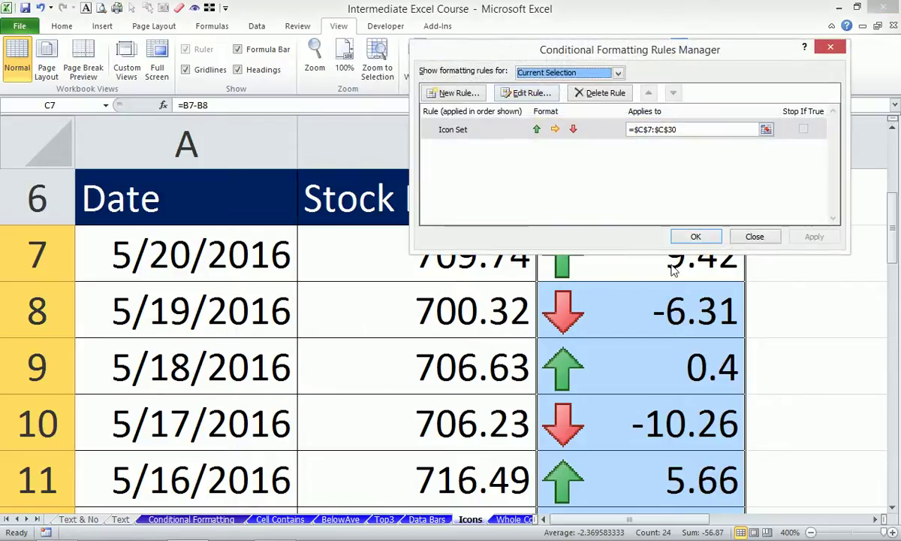
pyautogui.doubleClick(490, 127)
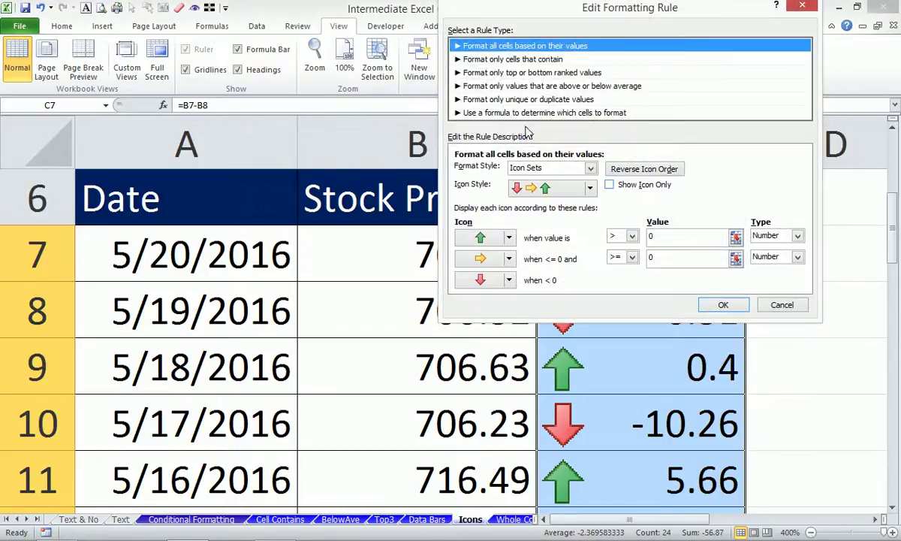
pyautogui.click(611, 188)
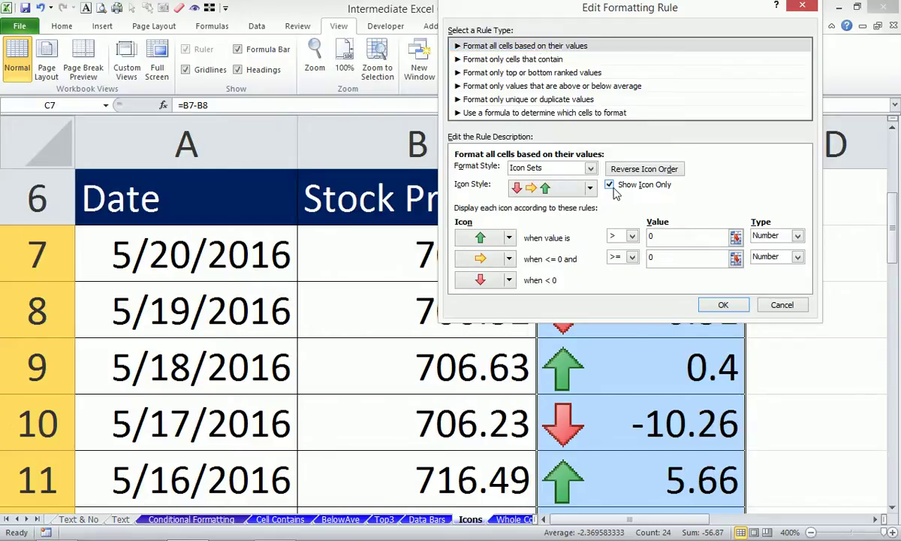
pyautogui.click(721, 304)
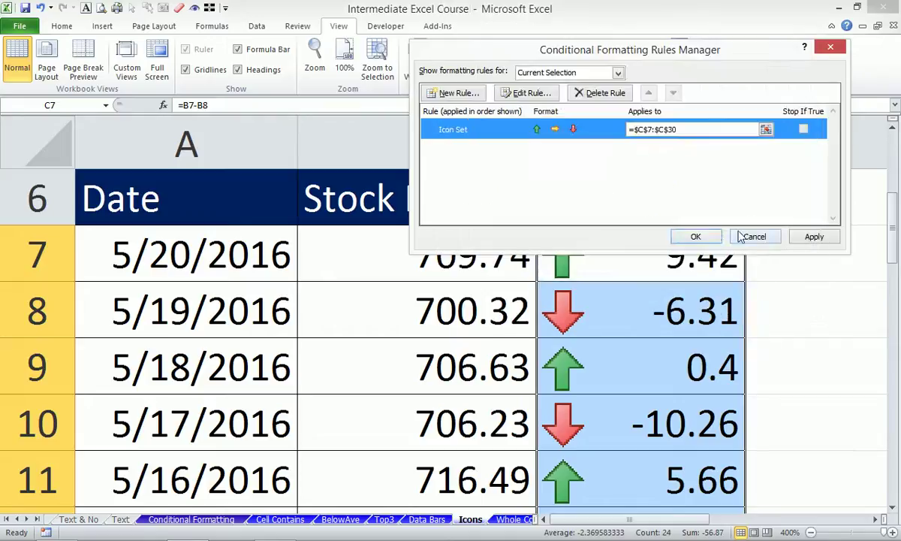
pyautogui.click(695, 236)
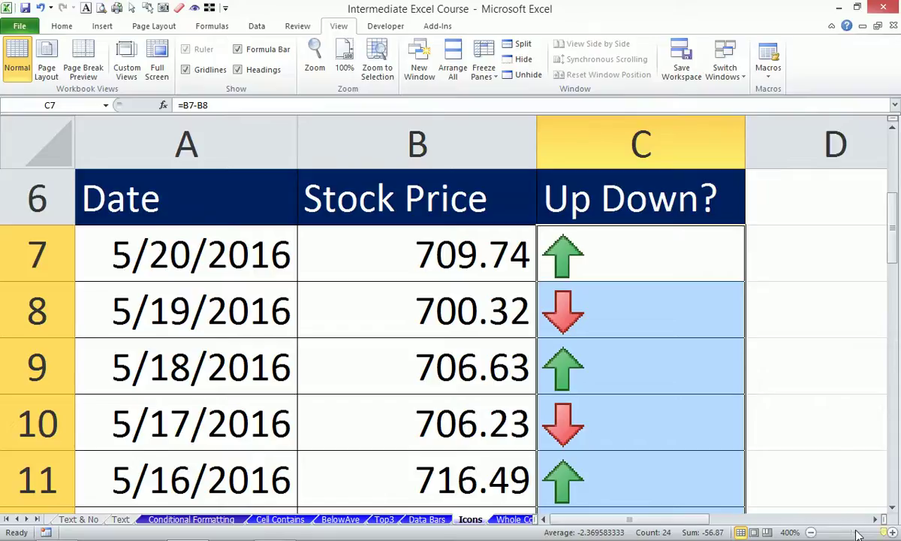
pyautogui.click(859, 533)
pyautogui.scroll(2, 434, 233)
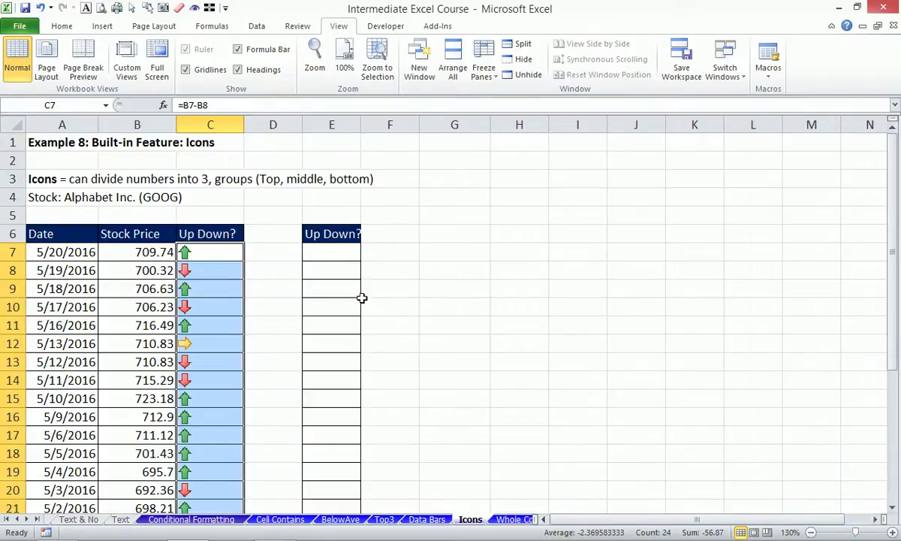
pyautogui.click(332, 256)
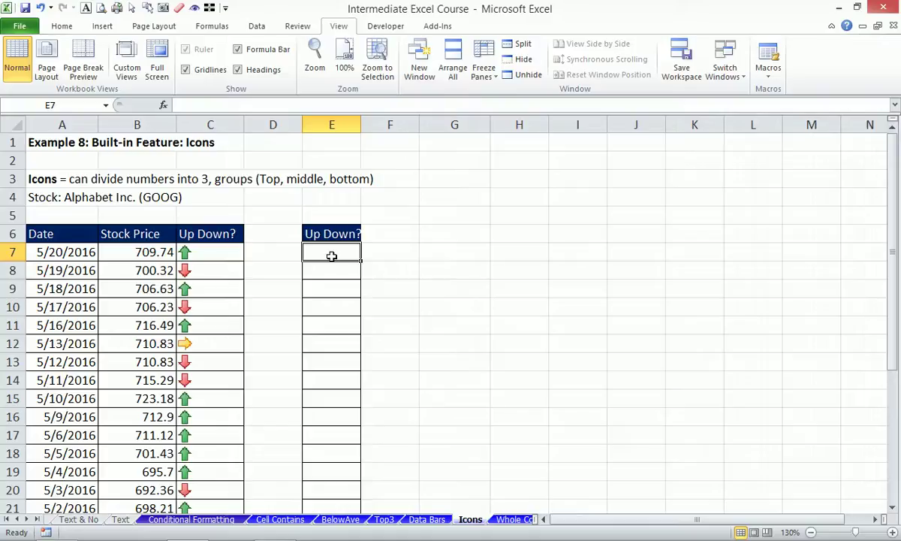
pyautogui.write('=')
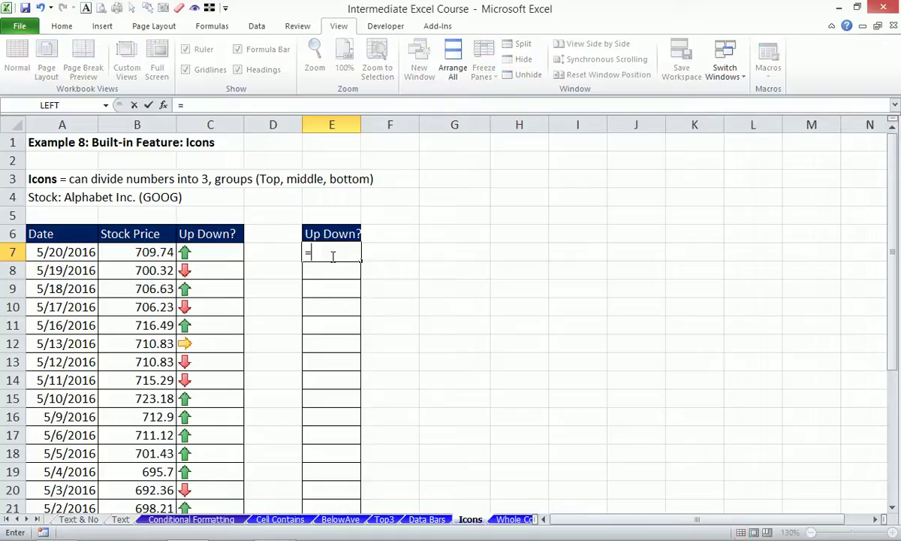
pyautogui.write('sigh')
pyautogui.press('BackSpace')
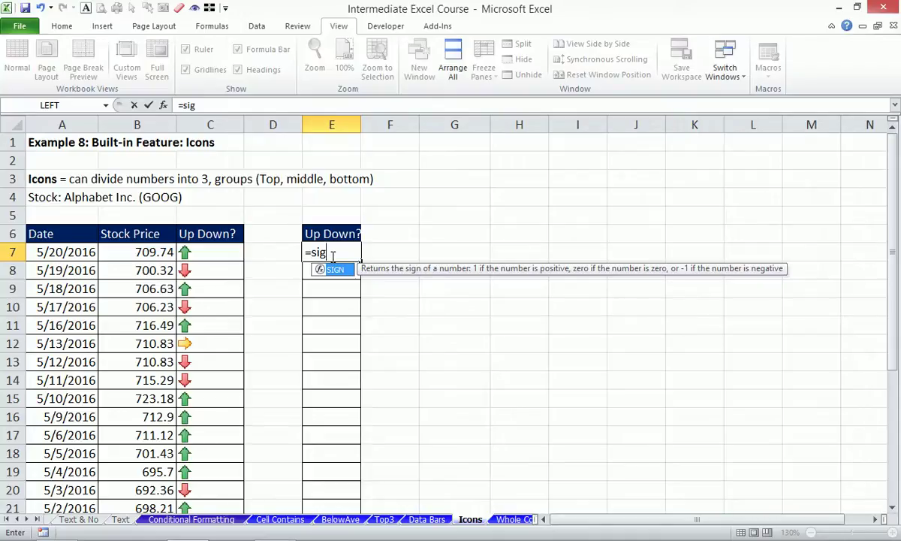
pyautogui.hotkey('ctrl', 'Return')
pyautogui.press('Left')
pyautogui.press('Left')
# Enter the formula =SIGN(C7) in cell E7 of the second Up Down? column
pyautogui.click(331, 255)
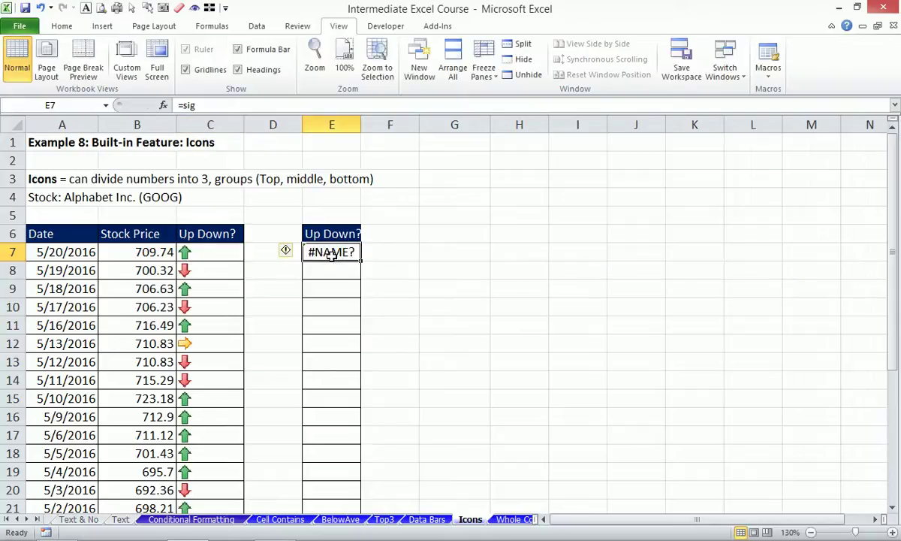
pyautogui.write('=sig')
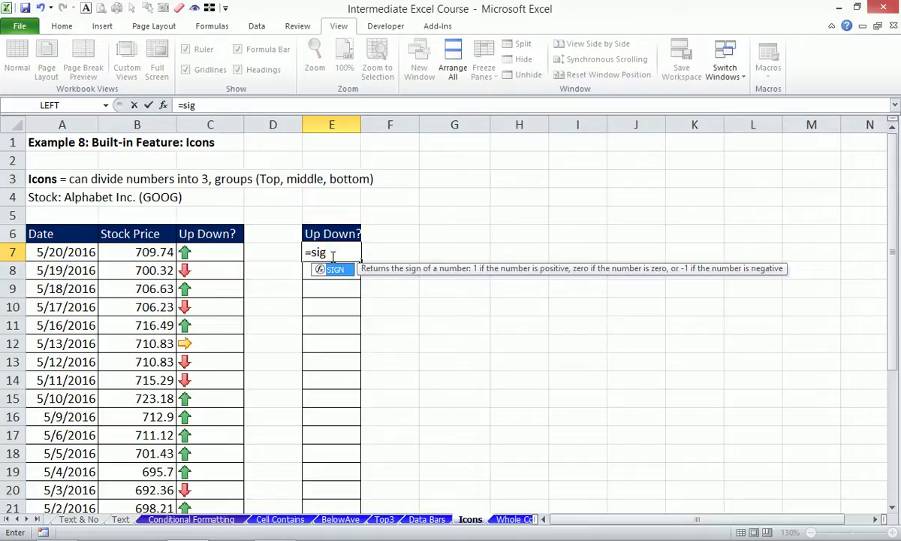
pyautogui.press('Tab')
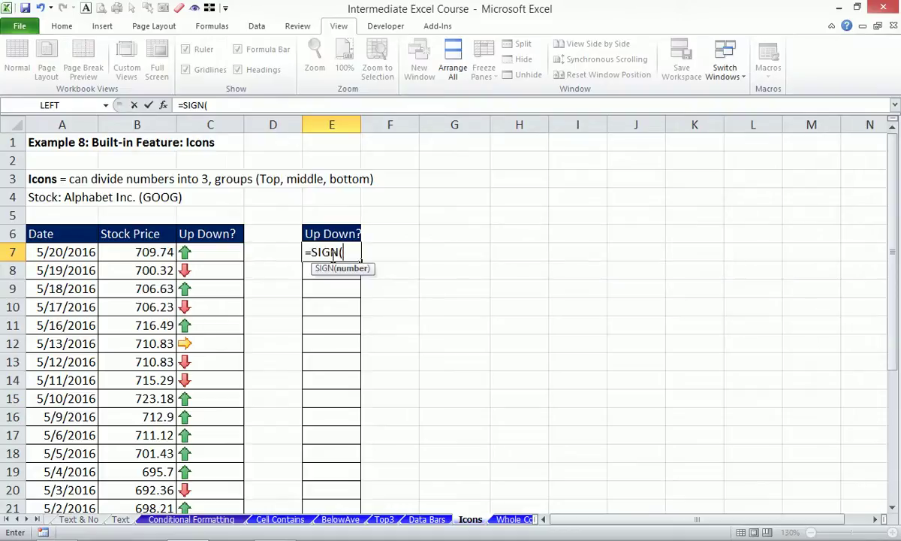
pyautogui.press('Left')
pyautogui.press('Left')
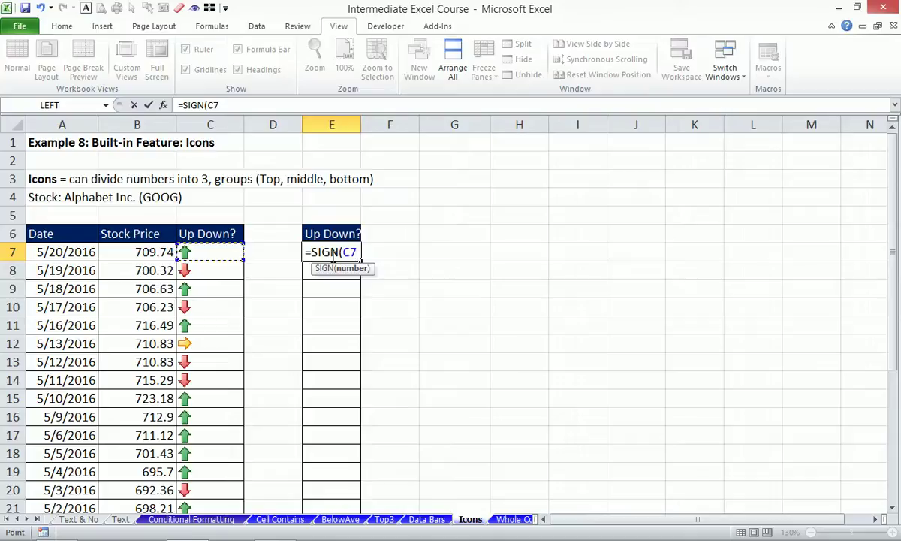
pyautogui.hotkey('ctrl', 'Return')
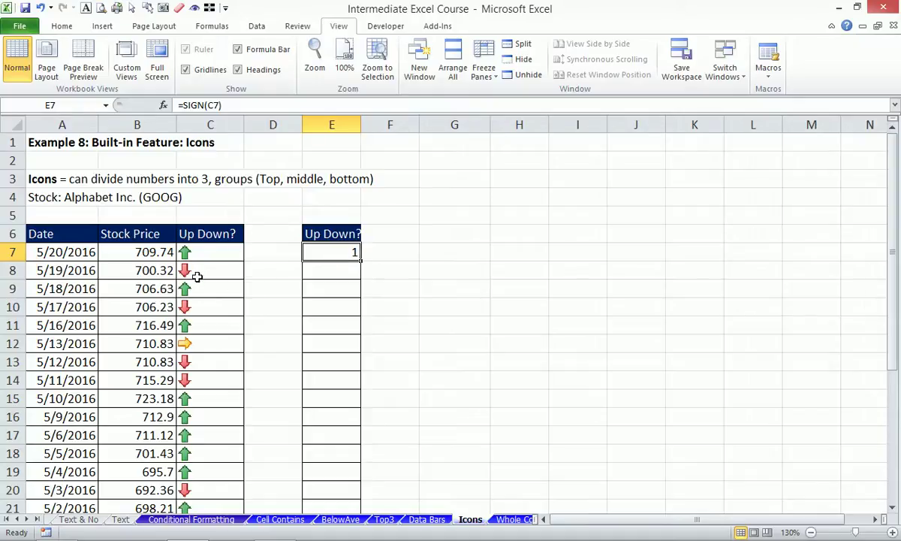
# Copy the SIGN formula from E7 to E8, extend it through E30, and undo that extension
pyautogui.moveTo(361, 262); pyautogui.dragTo(366, 282)
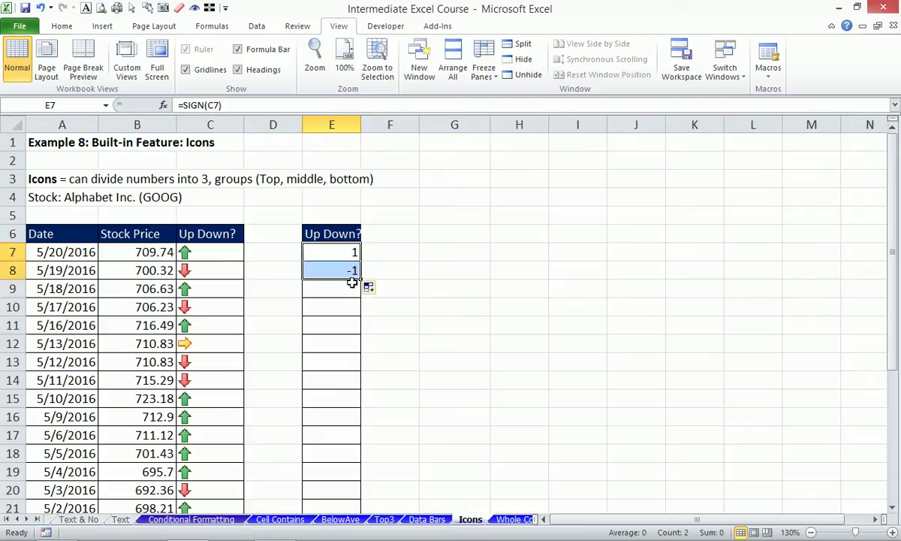
pyautogui.moveTo(361, 279); pyautogui.dragTo(358, 460)
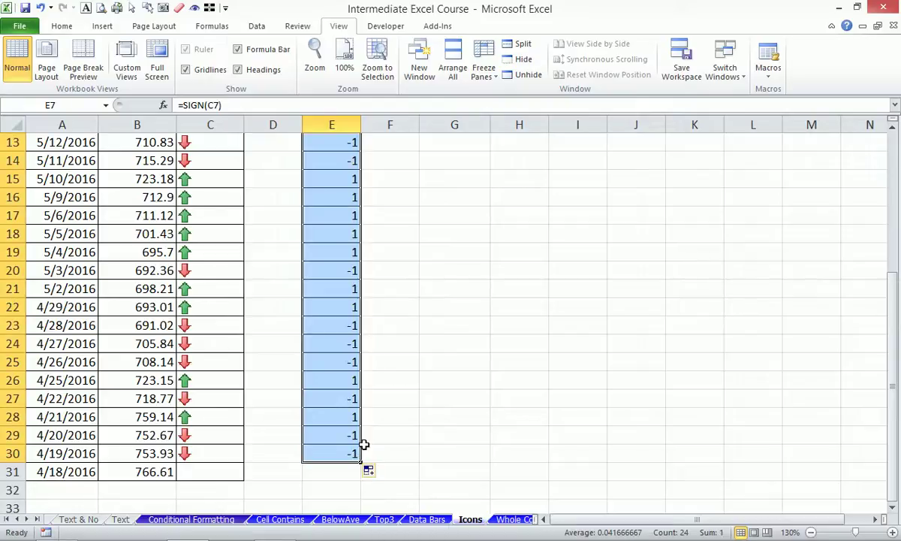
pyautogui.hotkey('ctrl', 'z')
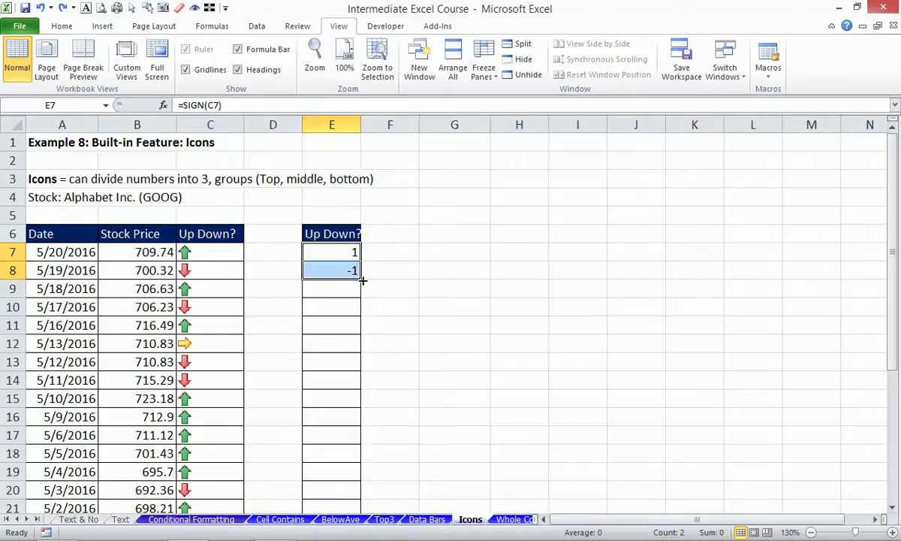
# Fill the SIGN formula from E8 down through E30 using column C to find the last row, and clear the filled range
pyautogui.hotkey('ctrl', 'z')
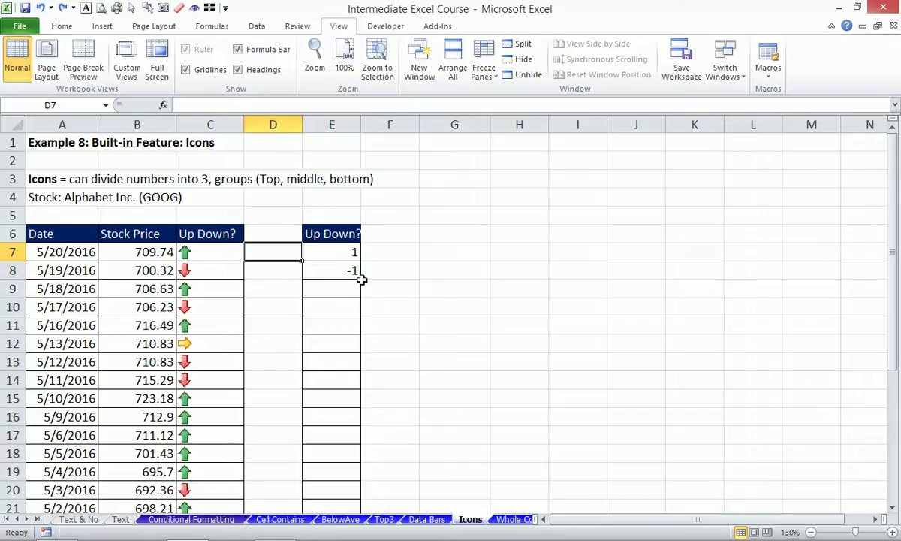
pyautogui.hotkey('ctrl', 'Down')
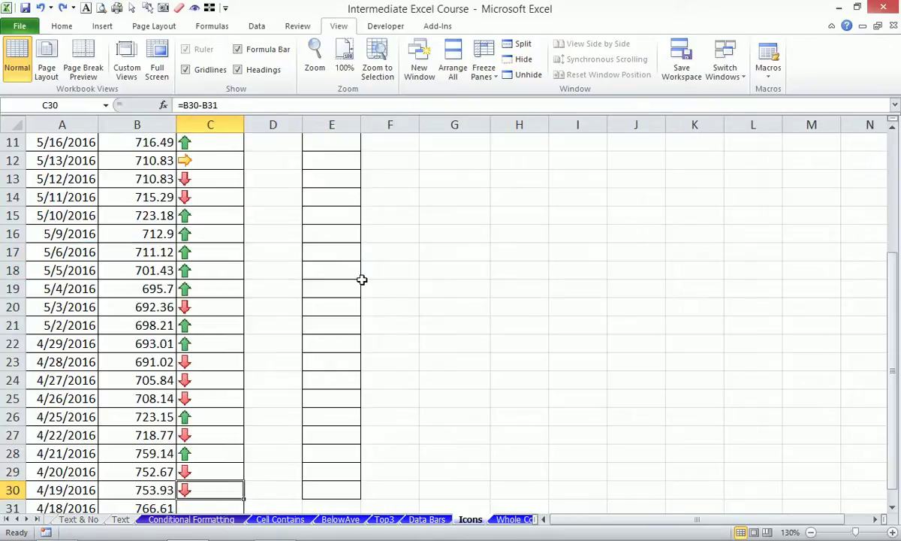
pyautogui.press('Right')
pyautogui.press('Right')
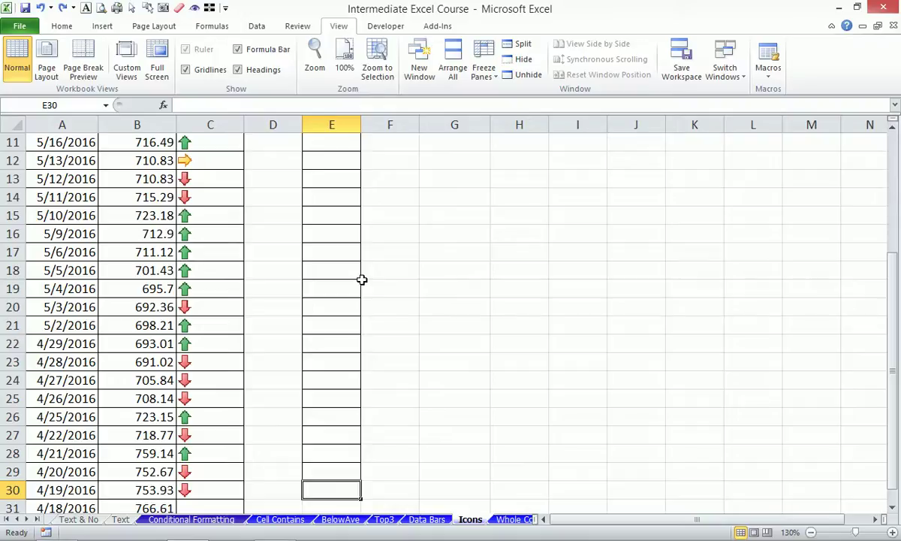
pyautogui.hotkey('ctrl', 'shift', 'Up')
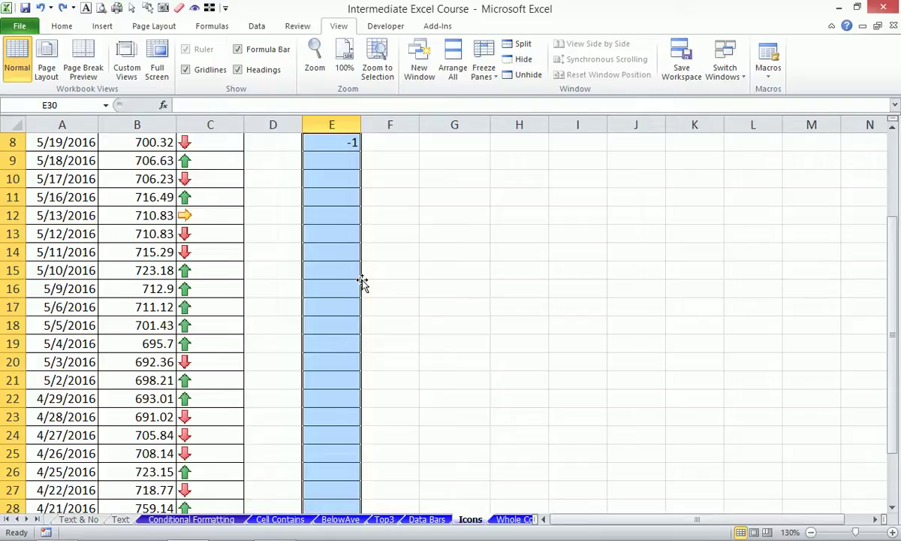
pyautogui.hotkey('ctrl', 'd')
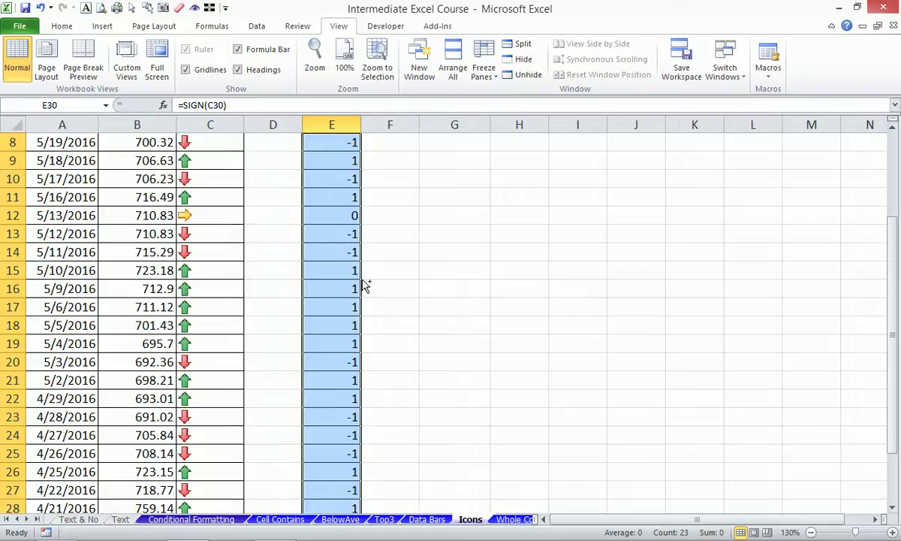
pyautogui.scroll(-4, 362, 281)
pyautogui.press('Delete')
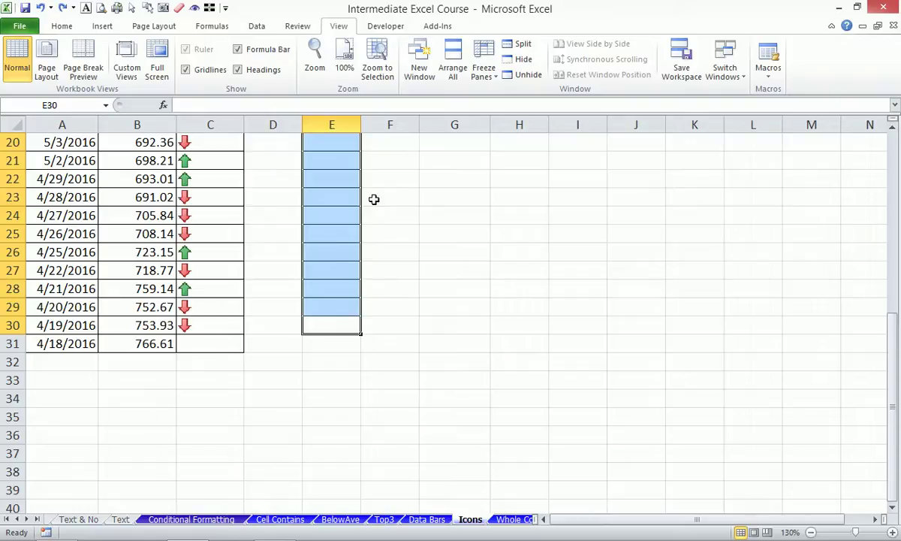
# Jump from E7 to cell E30 with Go To, and return to E7
pyautogui.scroll(5, 361, 203)
pyautogui.click(339, 178)
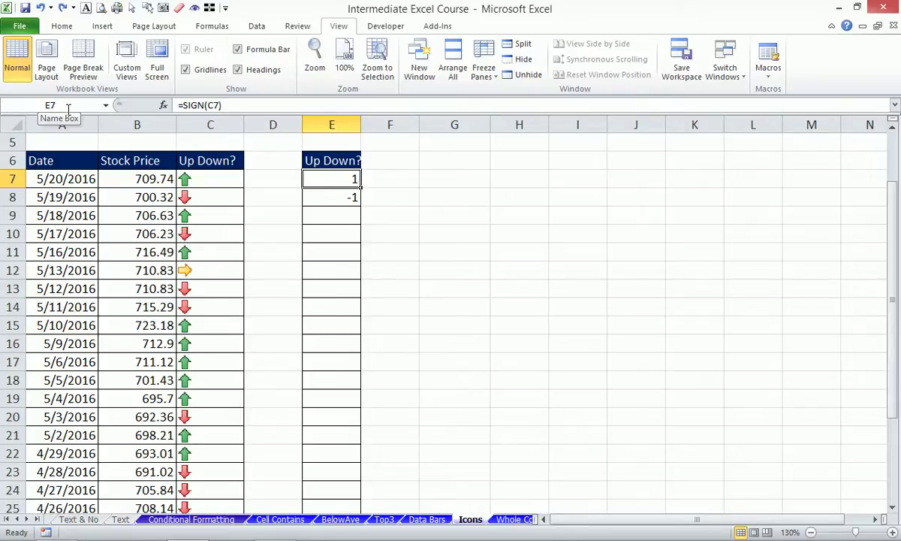
pyautogui.press('F5')
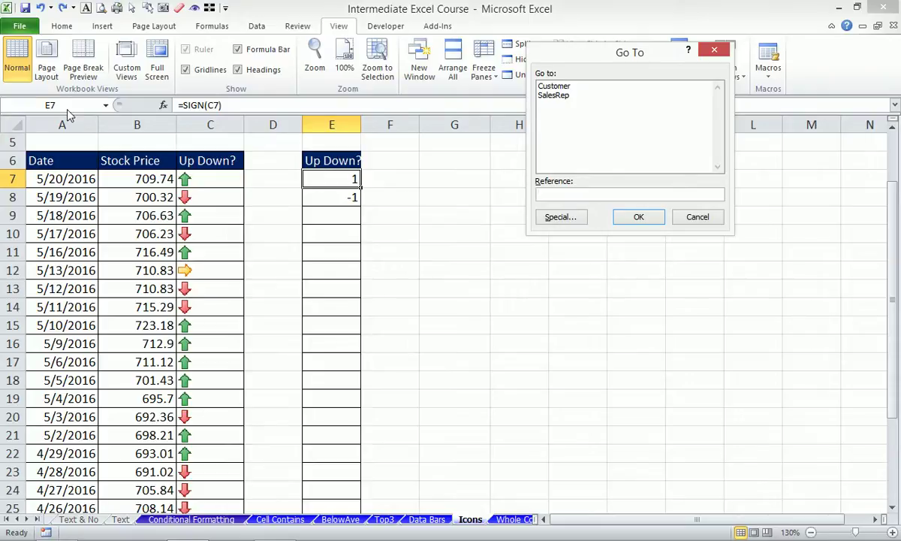
pyautogui.write('e30')
pyautogui.press('Return')
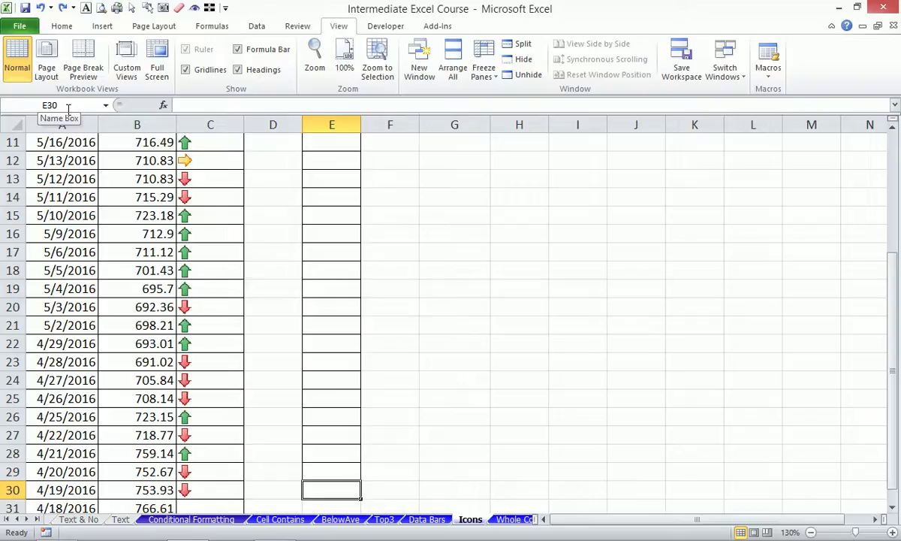
pyautogui.hotkey('ctrl', 'Up')
pyautogui.press('Up')
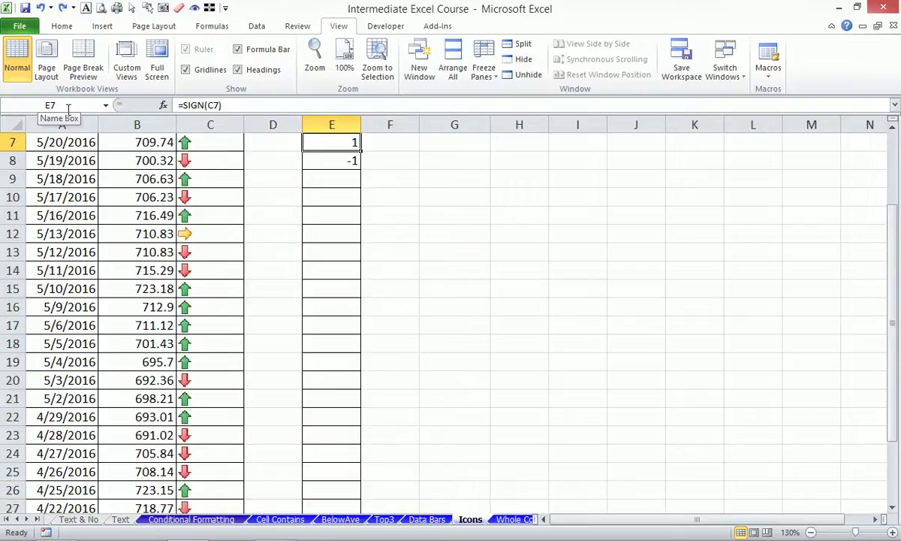
pyautogui.press('Up')
pyautogui.press('Down')
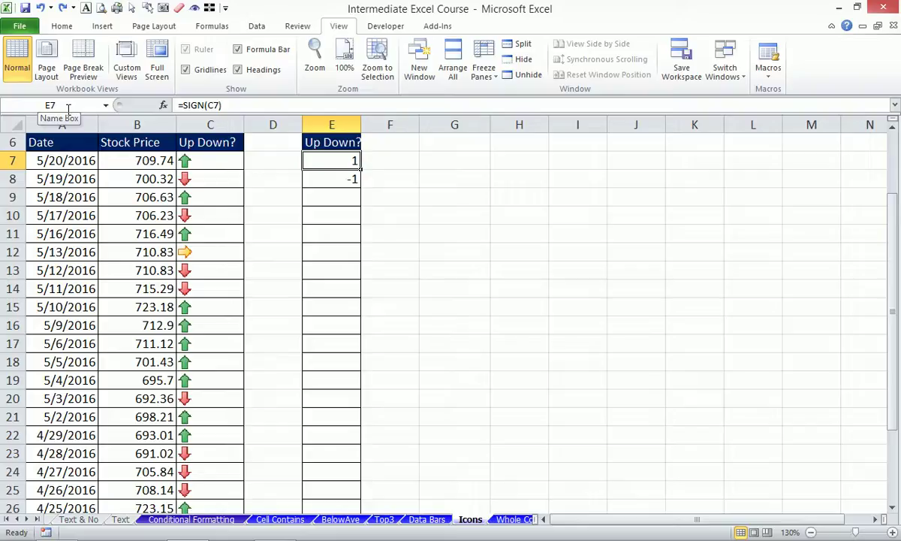
# Extend the selection from E7 to E30 with Go To, and fill the SIGN formula down the range
pyautogui.press('F5')
pyautogui.write('e30')
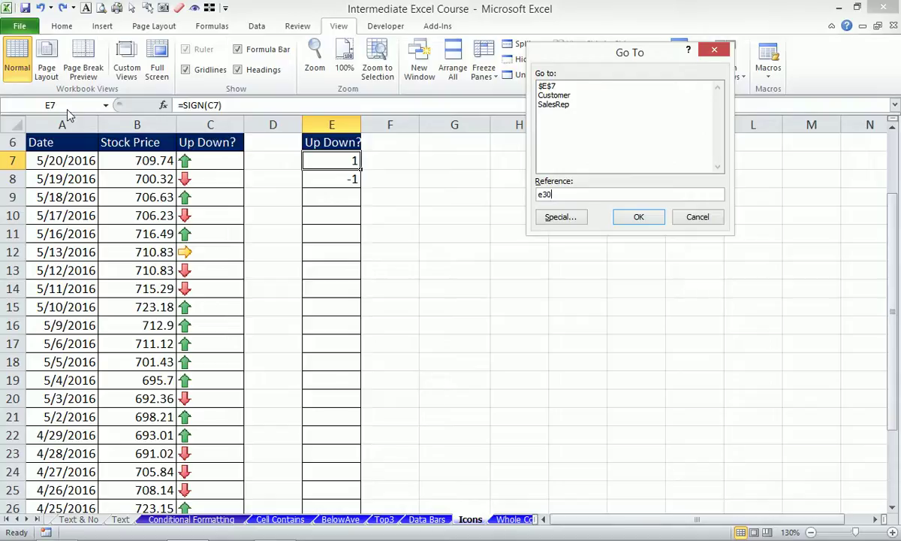
pyautogui.hotkey('shift', 'Return')
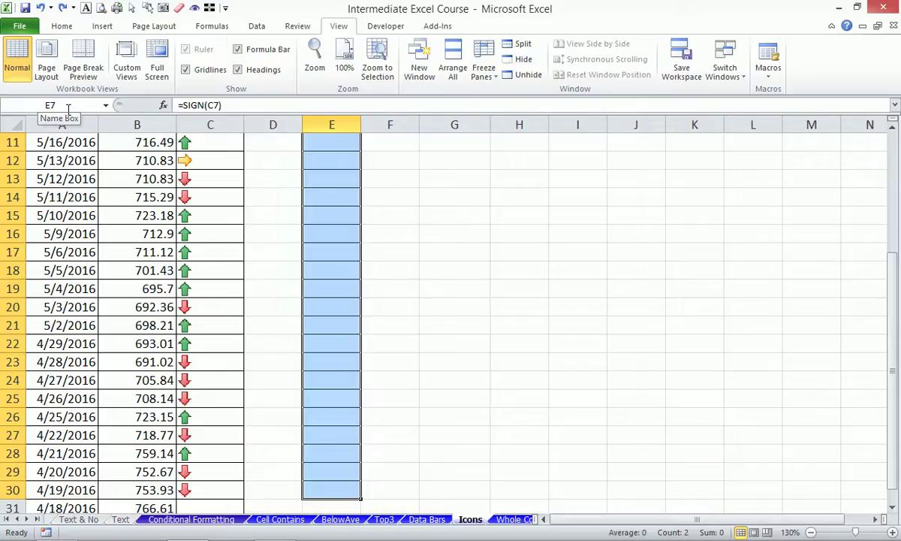
pyautogui.hotkey('ctrl', 'd')
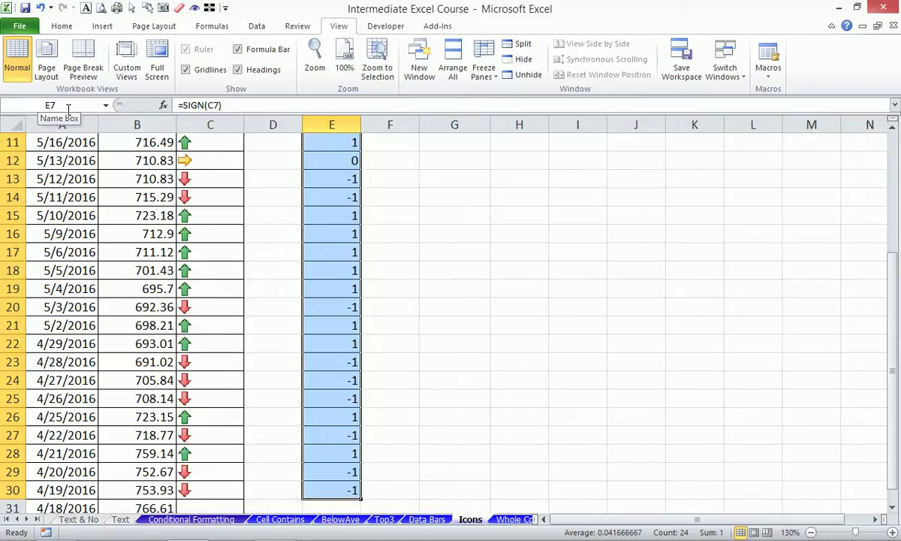
# Copy cell C7 and paste only its formats onto E7:E30 in the second Up Down? column
pyautogui.press('Left')
pyautogui.press('Left')
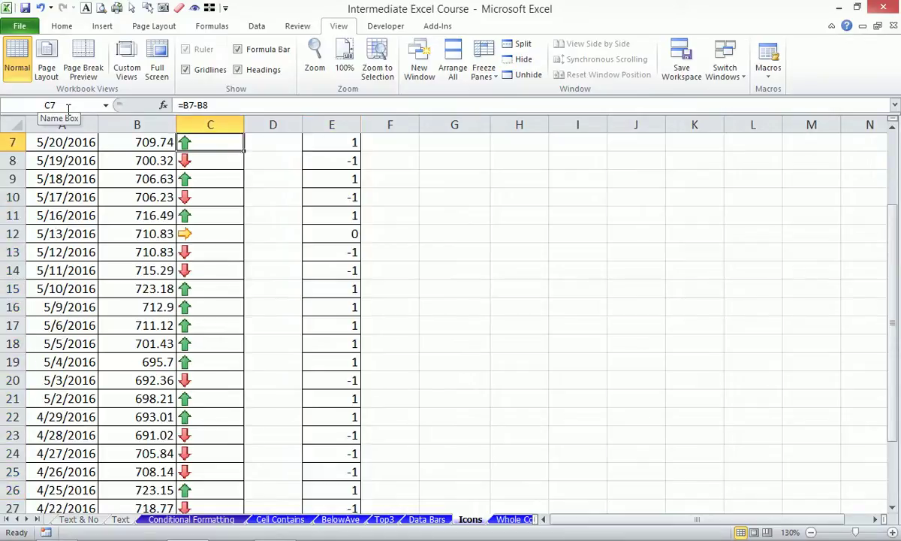
pyautogui.hotkey('ctrl', 'c')
pyautogui.press('Right')
pyautogui.press('Right')
pyautogui.press('Up')
pyautogui.press('Down')
pyautogui.hotkey('ctrl', 'shift', 'Down')
pyautogui.press('alt')
pyautogui.press('e')
pyautogui.press('s')
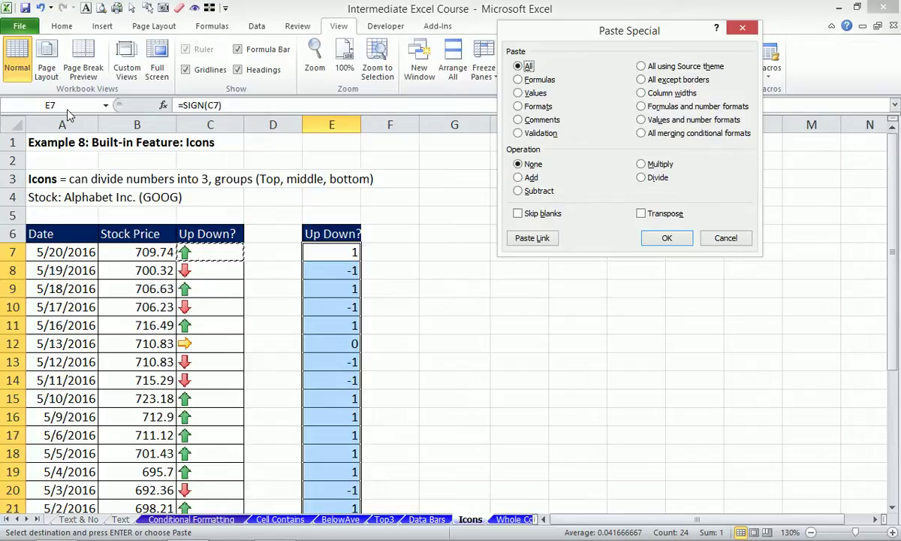
pyautogui.press('t')
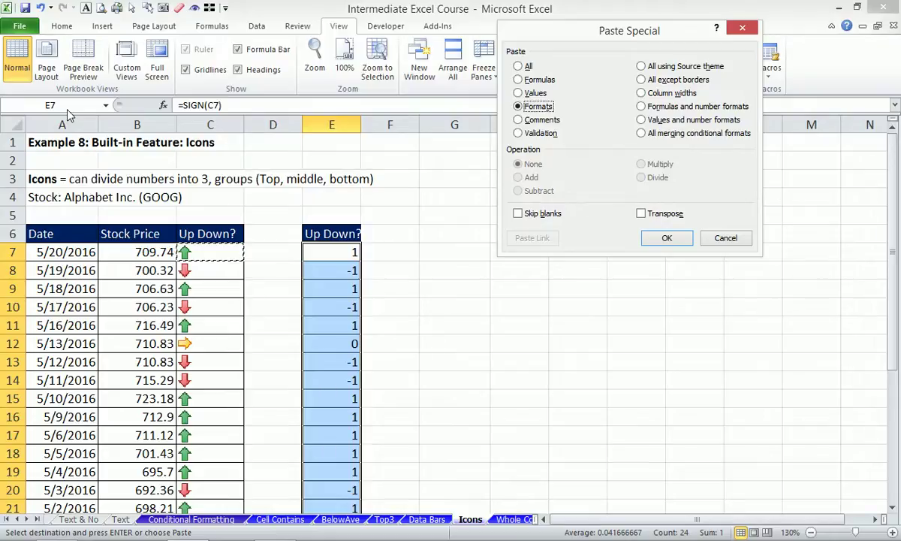
pyautogui.press('Return')
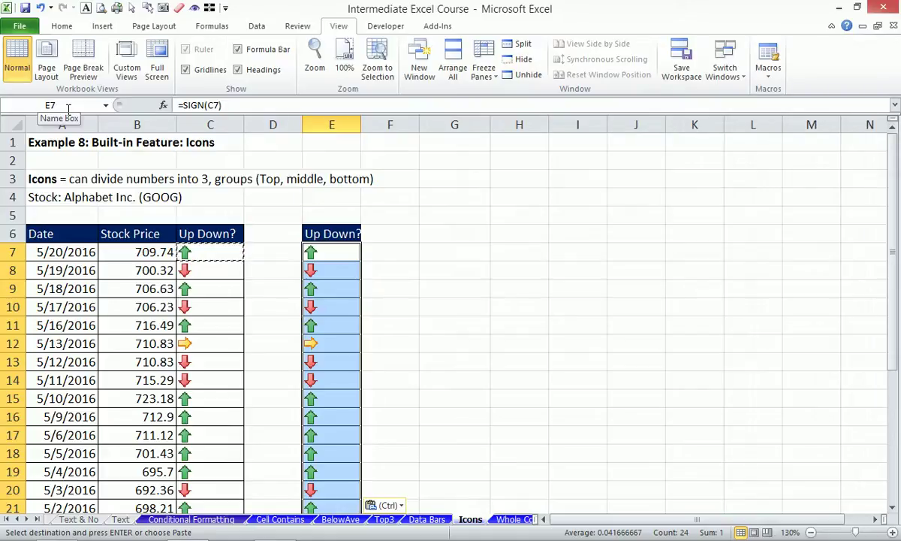
# On the Whole Column sheet, start a new conditional formatting rule for B5:M15 that uses a formula to determine which cells to format
pyautogui.click(518, 518)
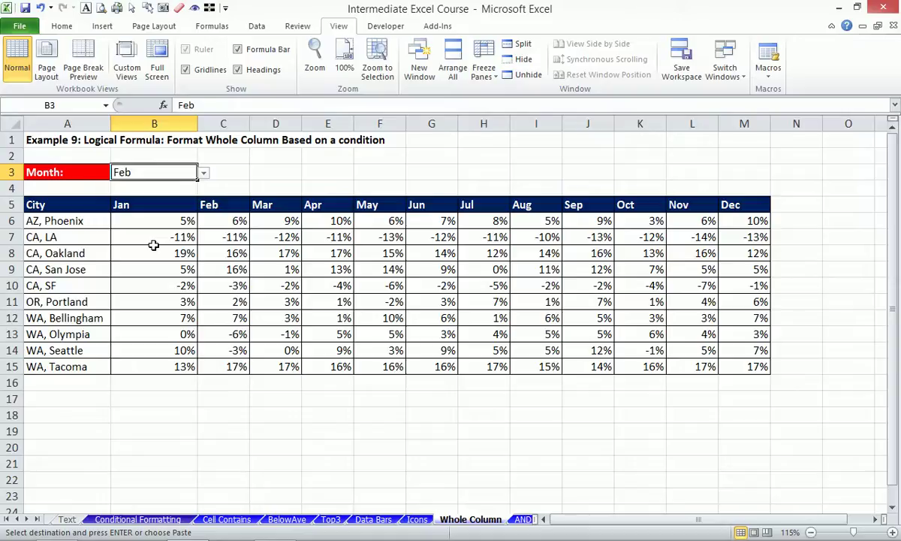
pyautogui.click(149, 206)
pyautogui.moveTo(150, 207); pyautogui.dragTo(739, 366)
pyautogui.press('alt')
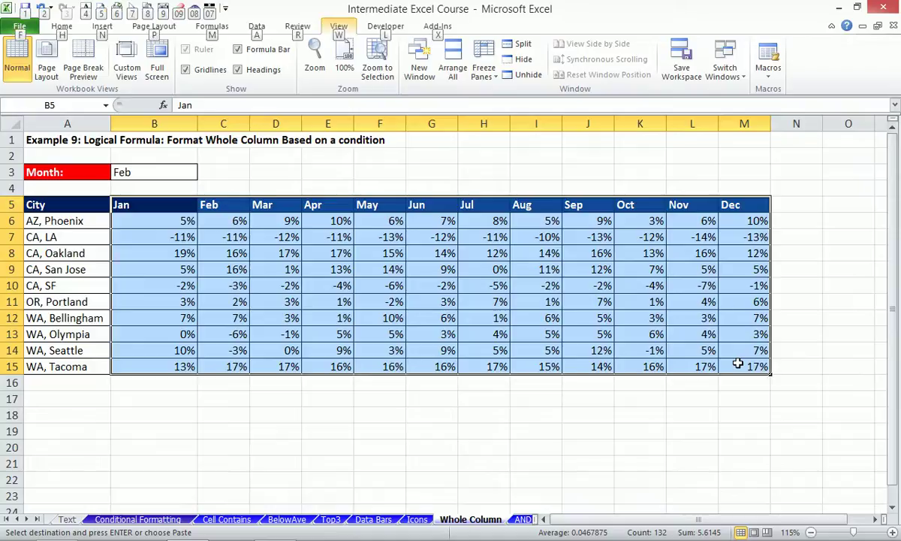
pyautogui.press('o')
pyautogui.press('d')
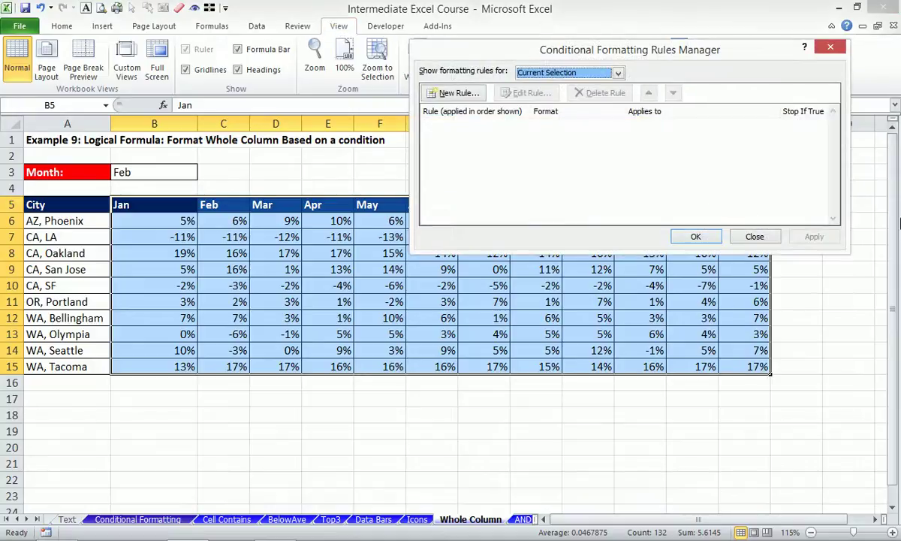
pyautogui.moveTo(696, 52); pyautogui.dragTo(608, 193)
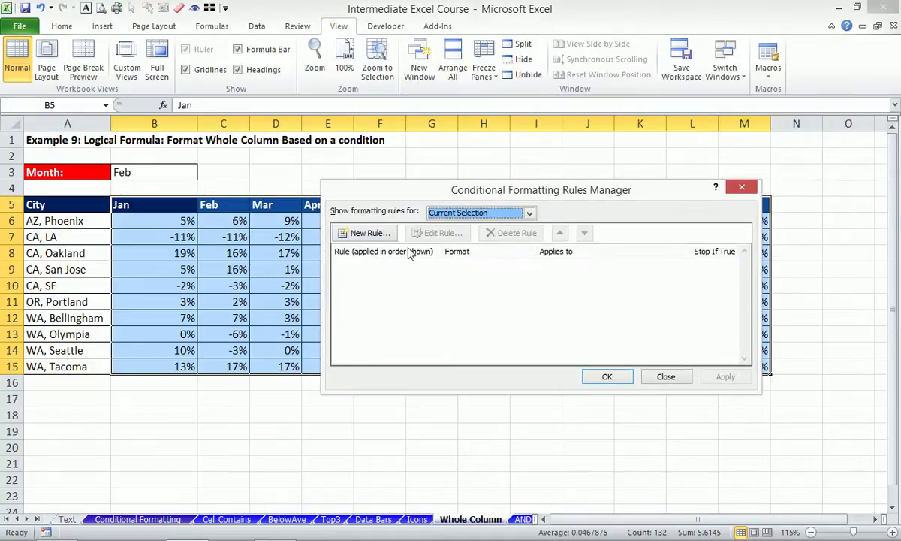
pyautogui.click(368, 234)
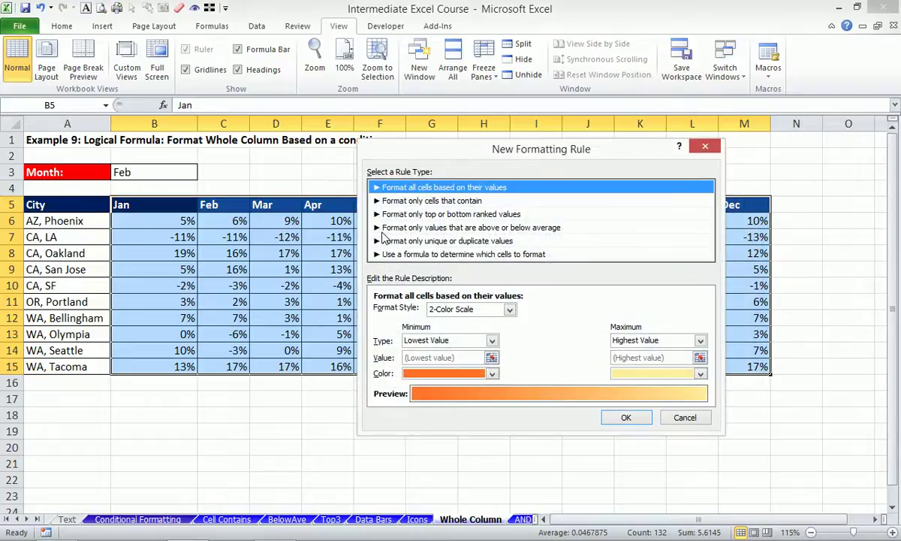
pyautogui.click(432, 255)
# Enter the rule formula =B$5=$B$3 to compare each month header with the selected month
pyautogui.click(420, 313)
pyautogui.write('=')
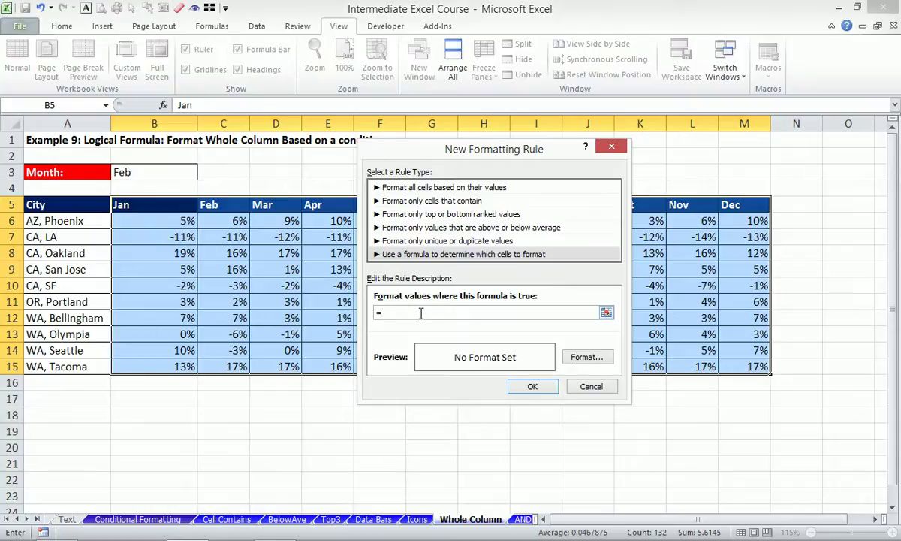
pyautogui.click(169, 205)
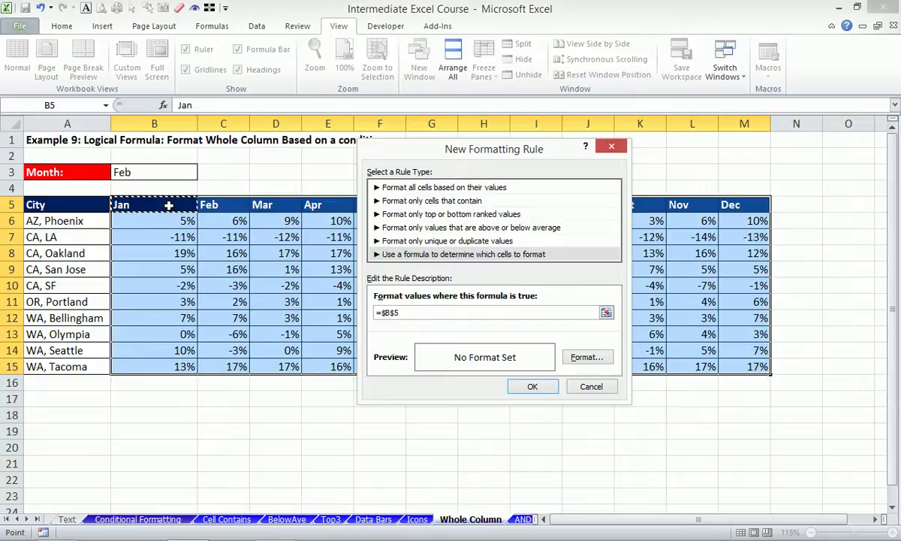
pyautogui.press('F4')
pyautogui.write('=')
pyautogui.click(152, 172)
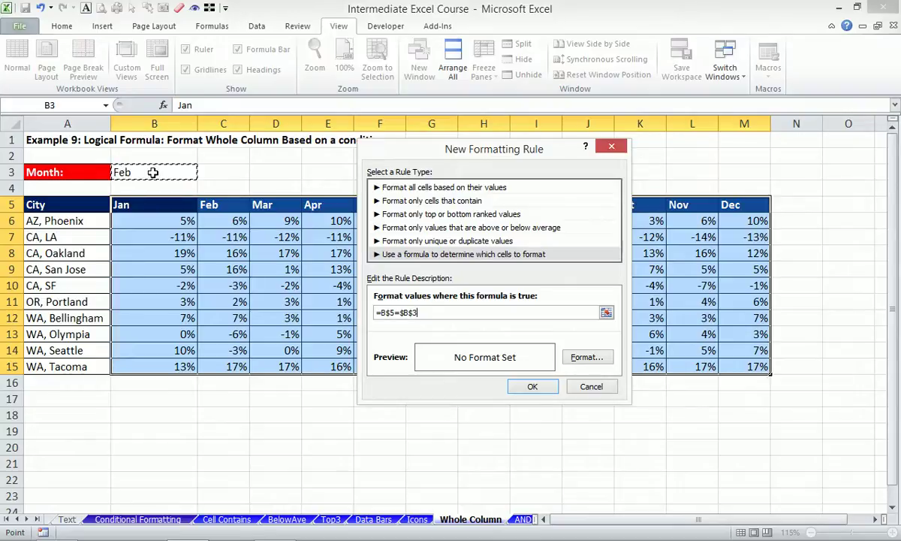
# Give the rule a yellow fill, and apply it to B5:M15
pyautogui.click(591, 359)
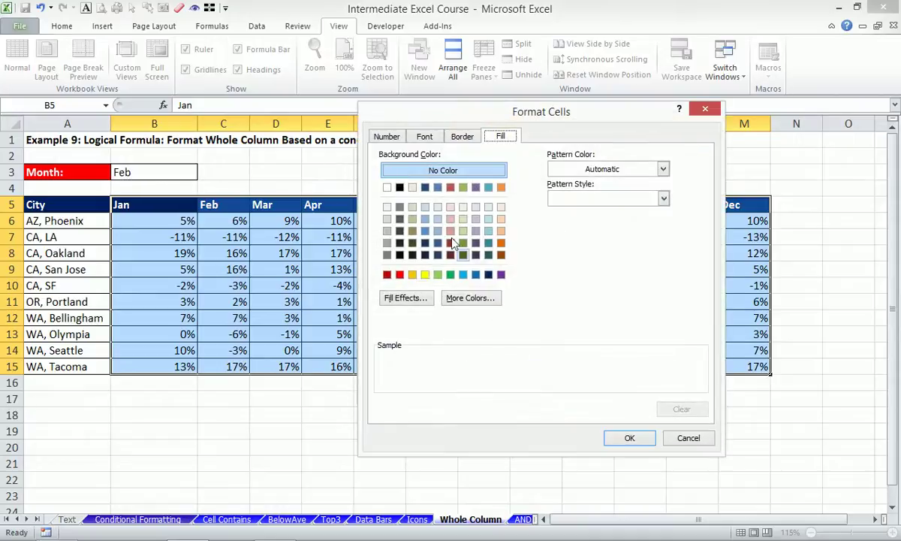
pyautogui.click(425, 275)
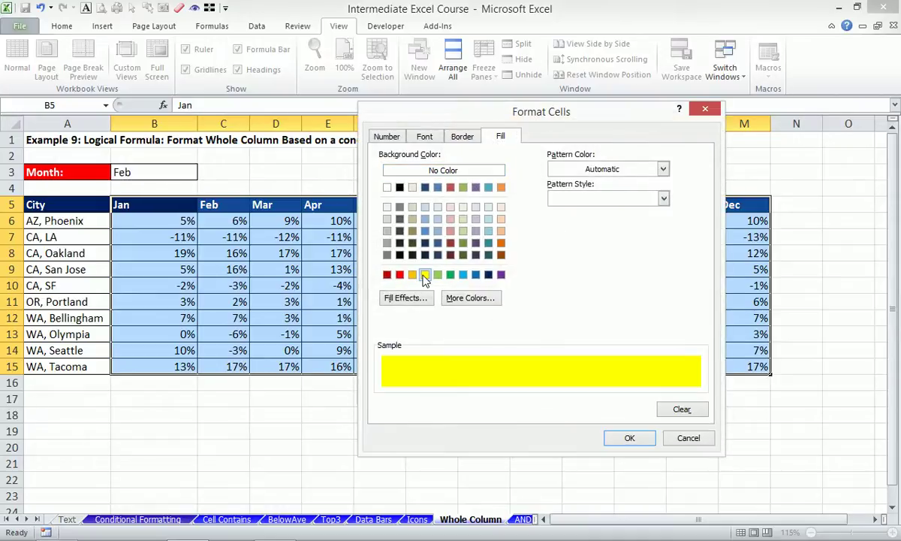
pyautogui.click(629, 438)
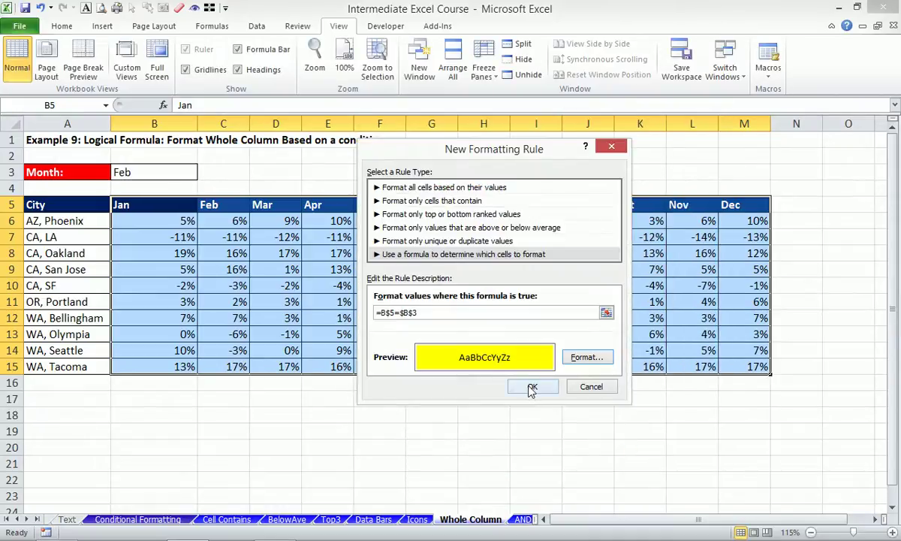
pyautogui.click(532, 388)
pyautogui.click(606, 376)
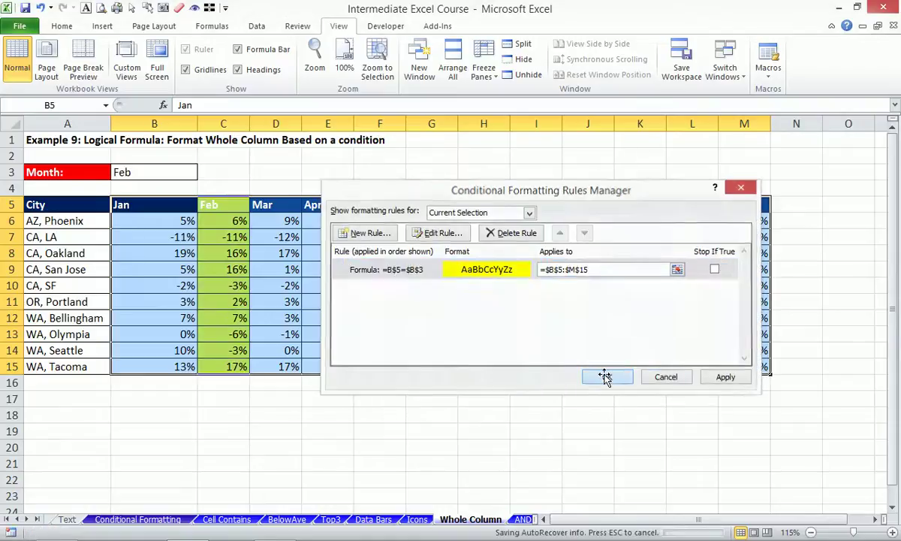
# Change the month in cell B3 to Sep
pyautogui.click(192, 172)
pyautogui.click(203, 174)
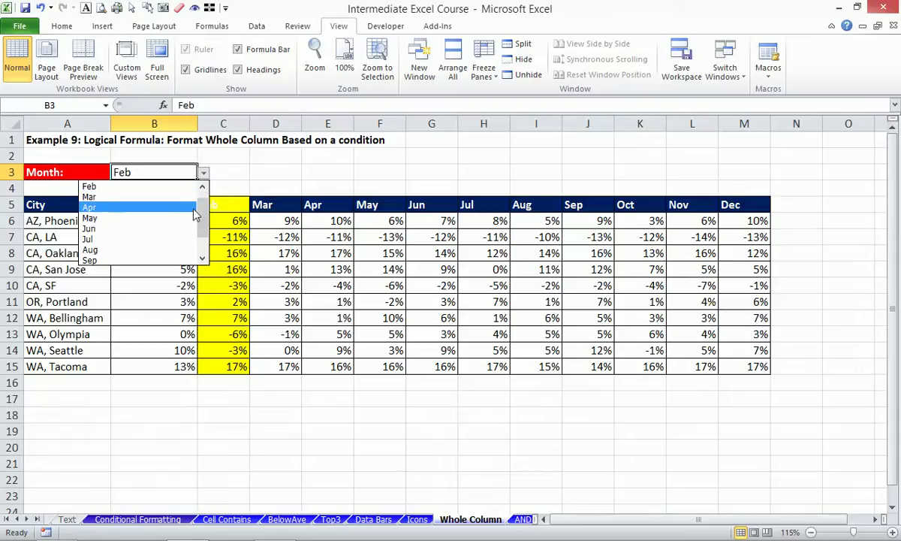
pyautogui.moveTo(201, 214); pyautogui.dragTo(202, 237)
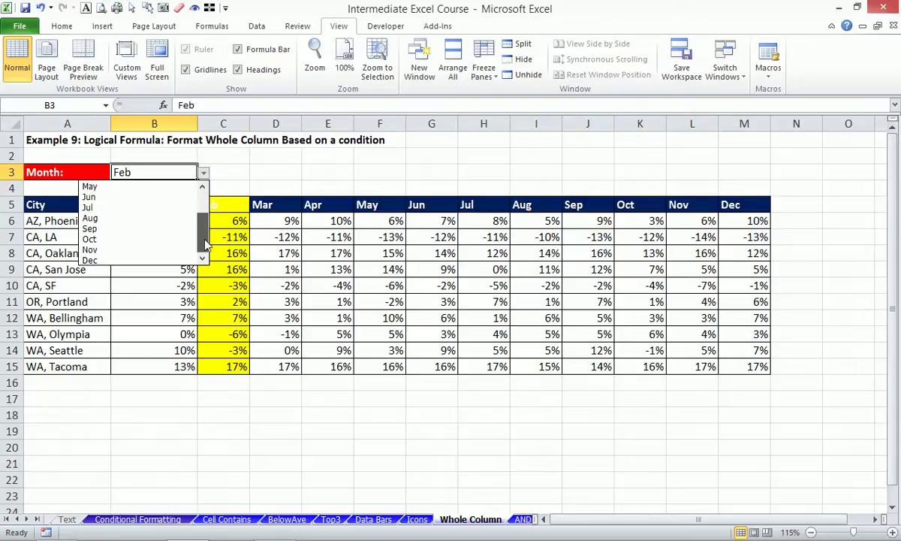
pyautogui.click(135, 235)
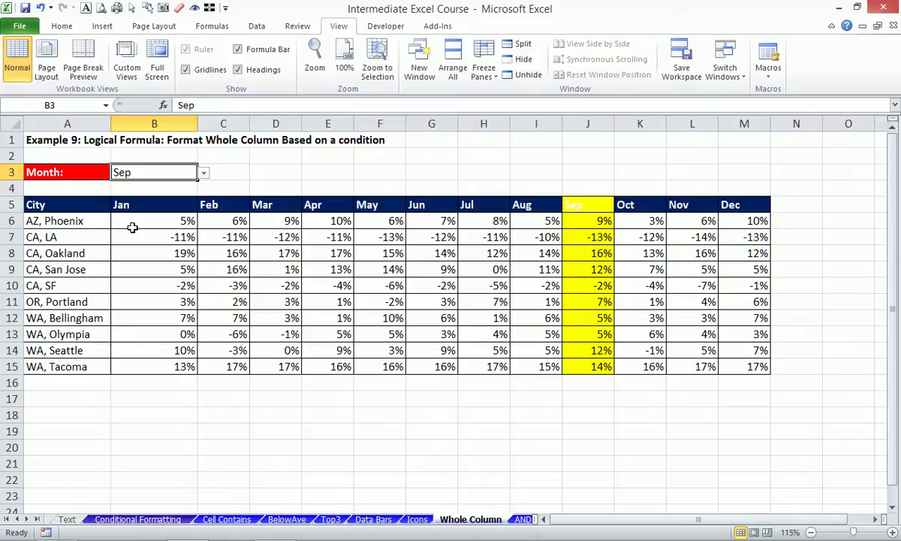
# Fill the month headers in B5:M5 with black, and set their font color to Automatic
pyautogui.moveTo(125, 204); pyautogui.dragTo(736, 205)
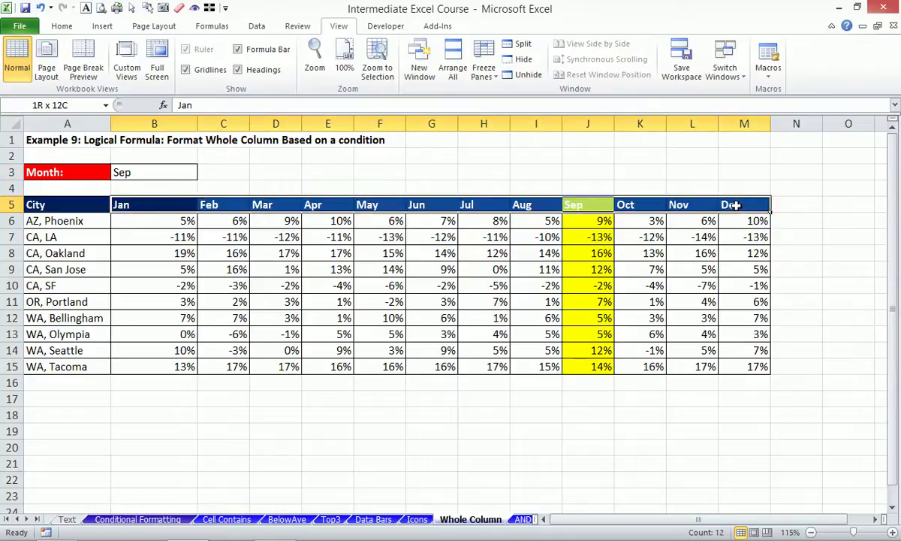
pyautogui.click(64, 28)
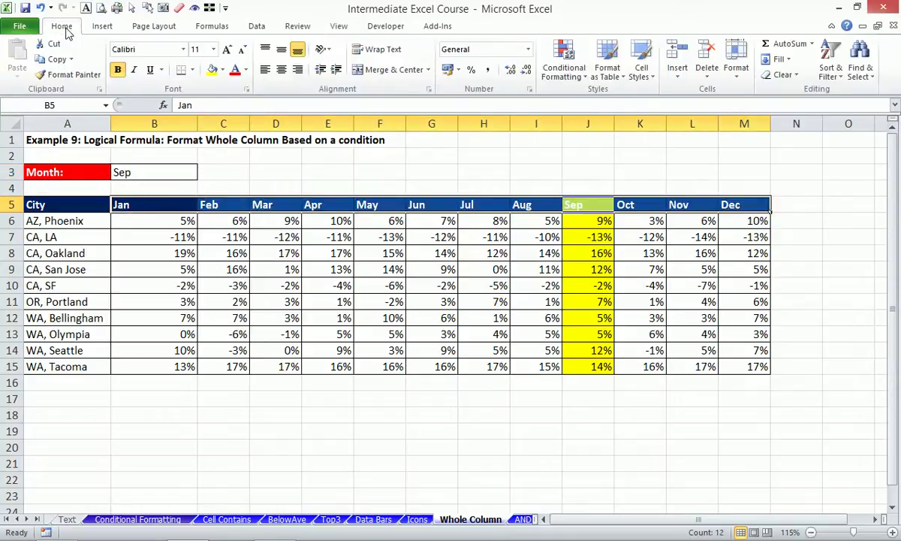
pyautogui.click(222, 75)
pyautogui.click(216, 94)
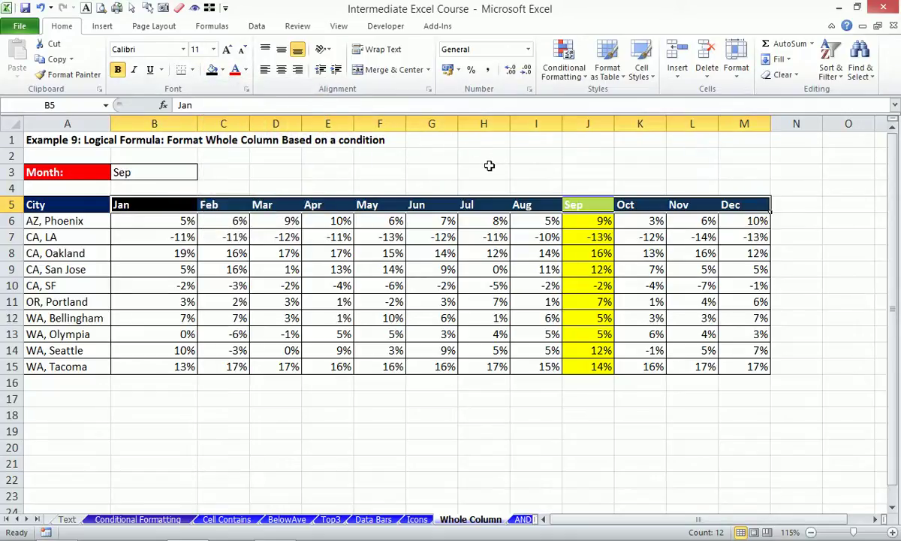
pyautogui.click(246, 69)
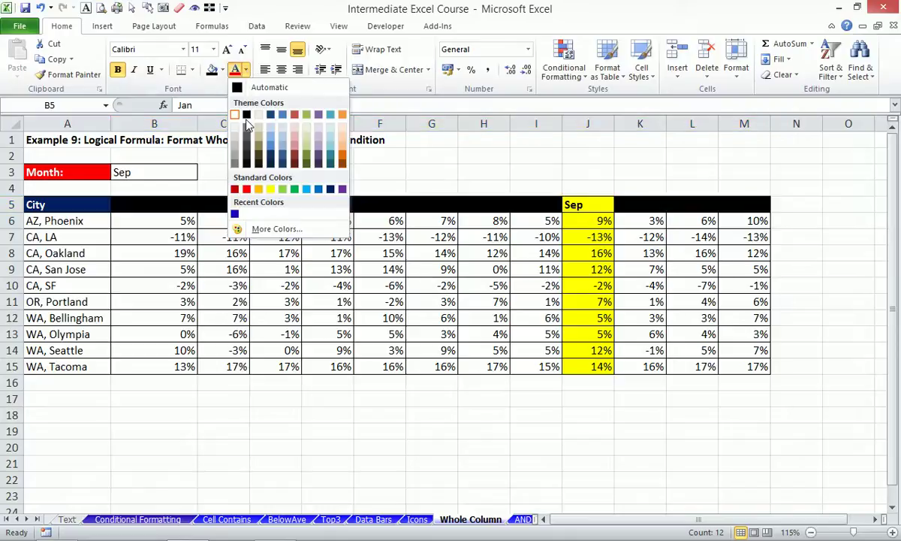
pyautogui.click(271, 89)
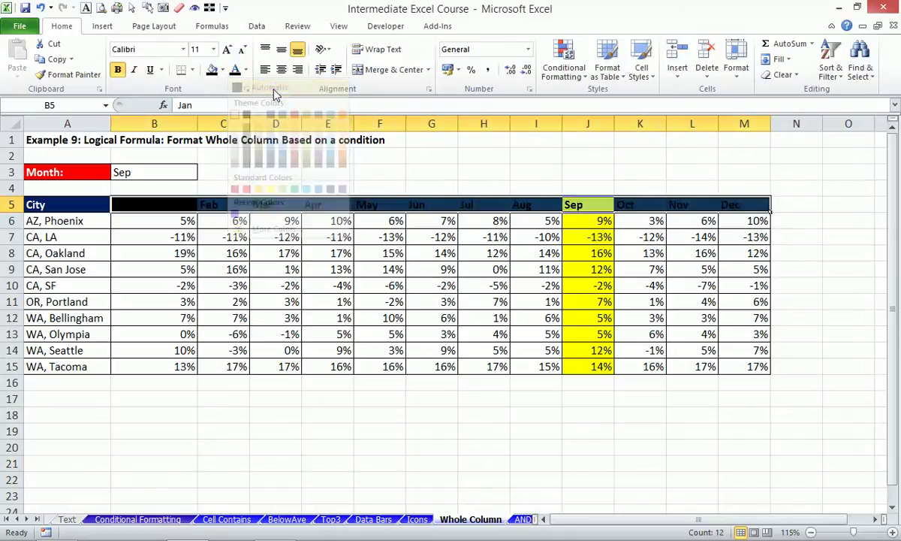
# Try the recently used blue as the fill of the month headers B5:M5, and replace it with yellow
pyautogui.click(223, 69)
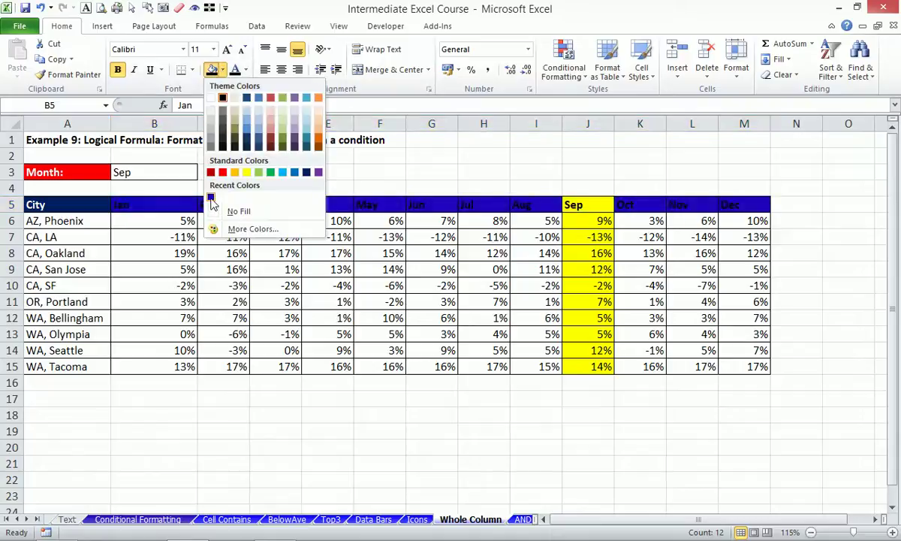
pyautogui.click(211, 197)
pyautogui.click(222, 70)
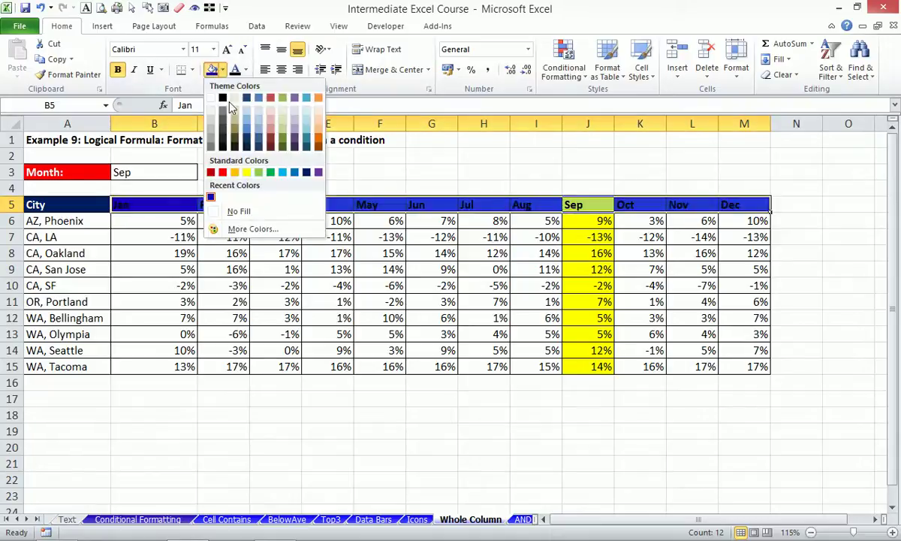
pyautogui.click(250, 175)
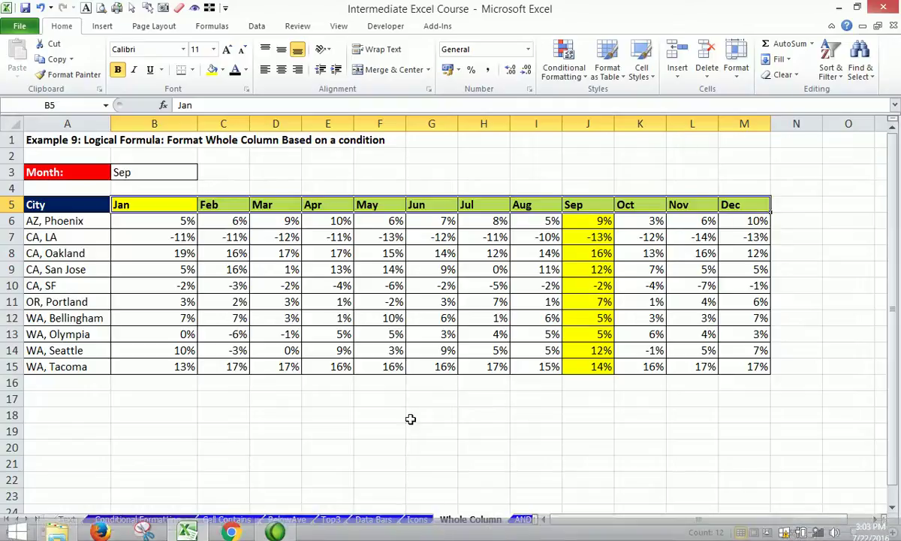
# Examine the formula of the conditional formatting rule on the month headers B5:M5, and close the rules manager
pyautogui.press('alt')
pyautogui.press('o')
pyautogui.press('d')
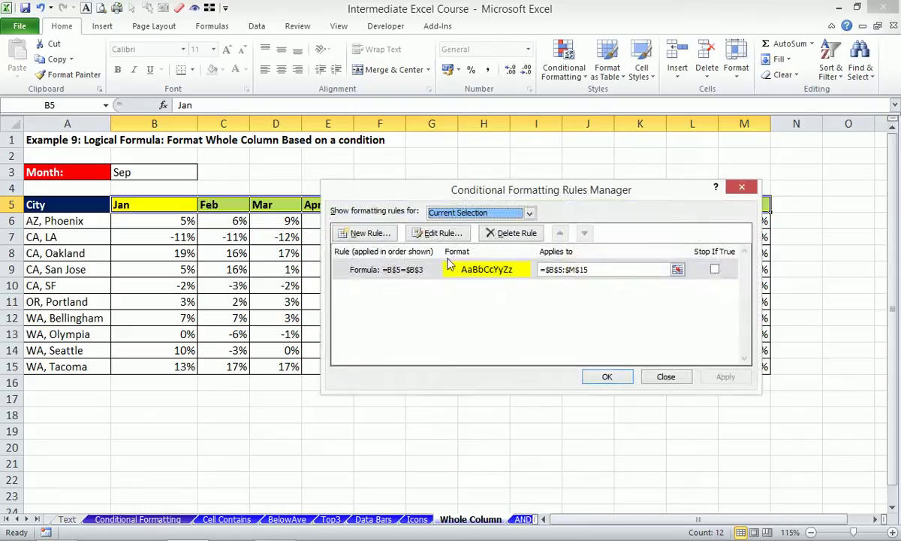
pyautogui.doubleClick(411, 270)
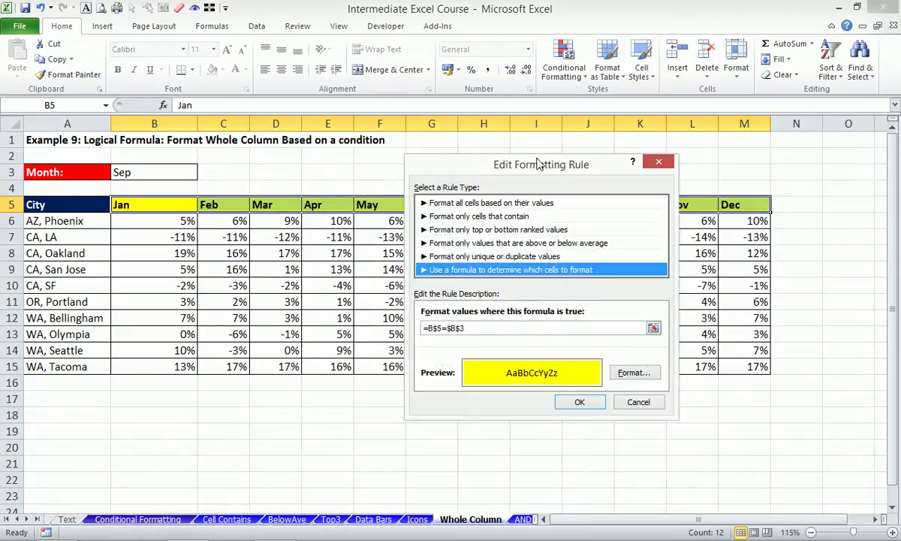
pyautogui.moveTo(502, 158); pyautogui.dragTo(469, 128)
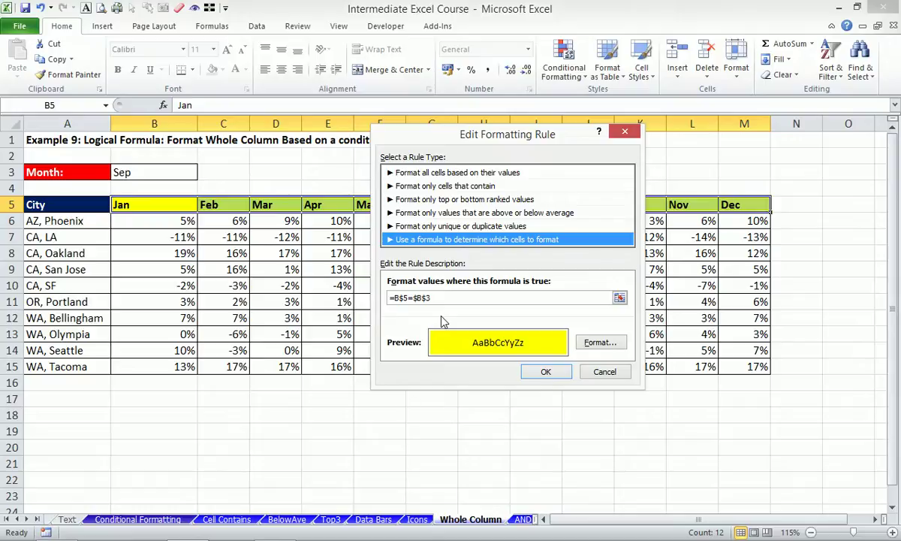
pyautogui.click(618, 373)
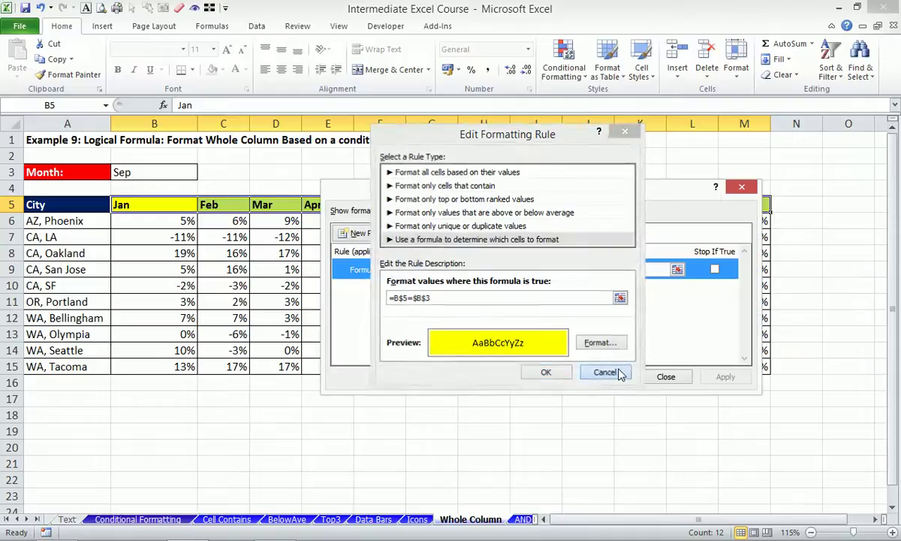
pyautogui.click(668, 375)
# Zoom the sheet to fit the range A1:K12, and collapse the ribbon
pyautogui.moveTo(76, 140); pyautogui.dragTo(635, 317)
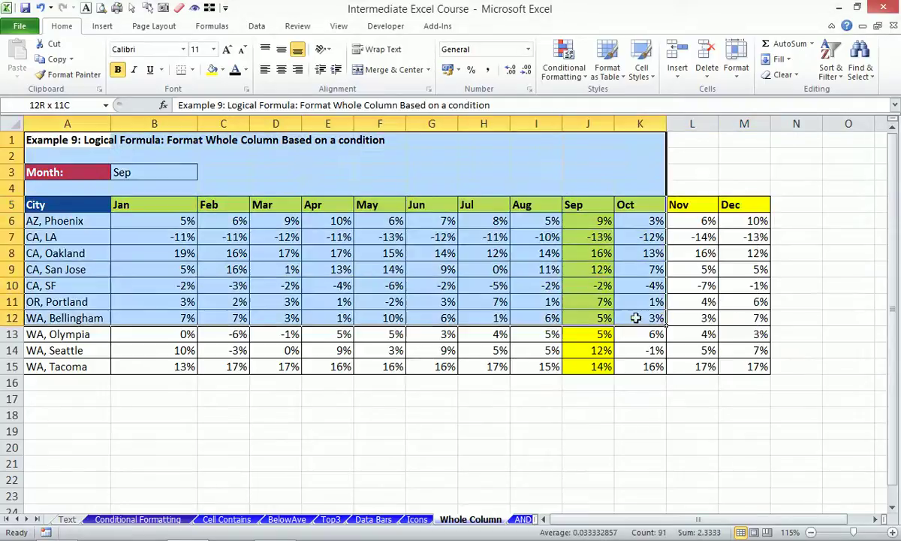
pyautogui.hotkey('alt', 'w')
pyautogui.press('g')
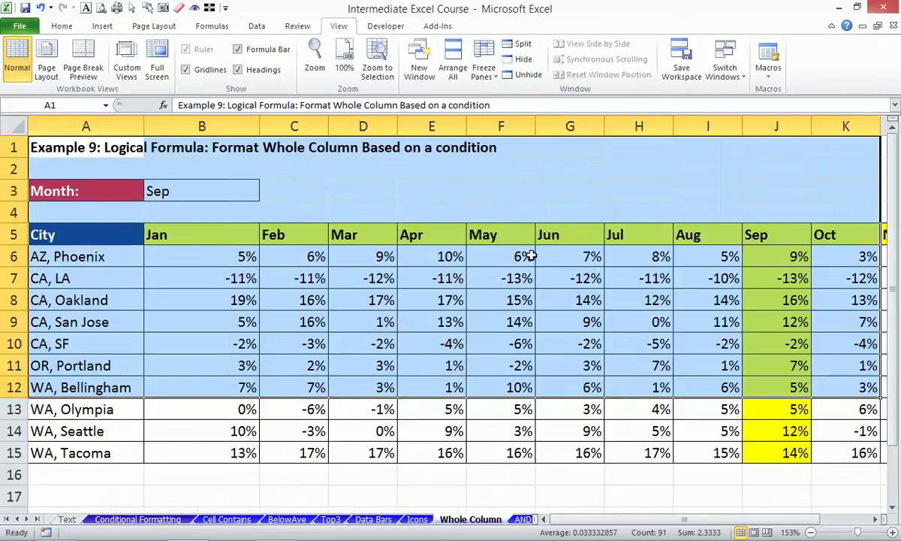
pyautogui.hotkey('ctrl', 'F1')
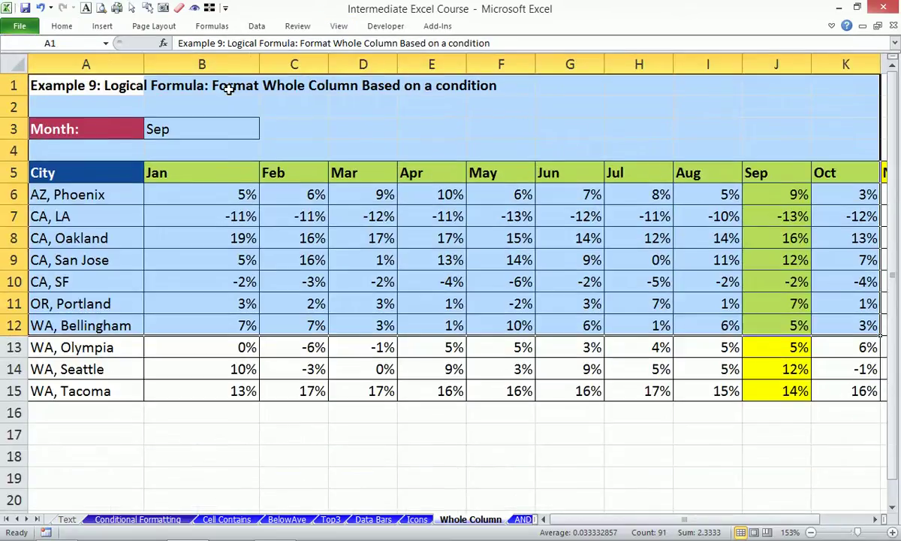
pyautogui.click(274, 186)
pyautogui.click(188, 193)
pyautogui.moveTo(188, 193); pyautogui.dragTo(748, 383)
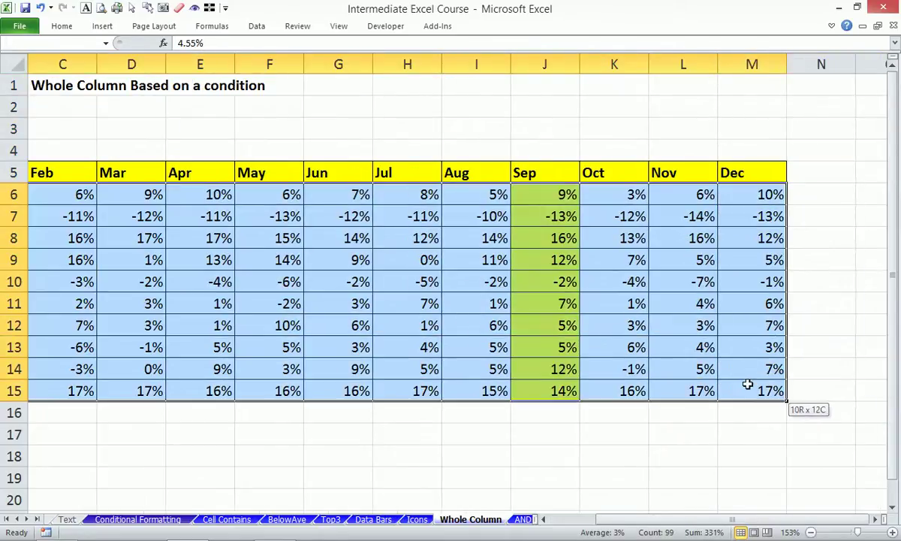
pyautogui.moveTo(732, 519); pyautogui.dragTo(631, 522)
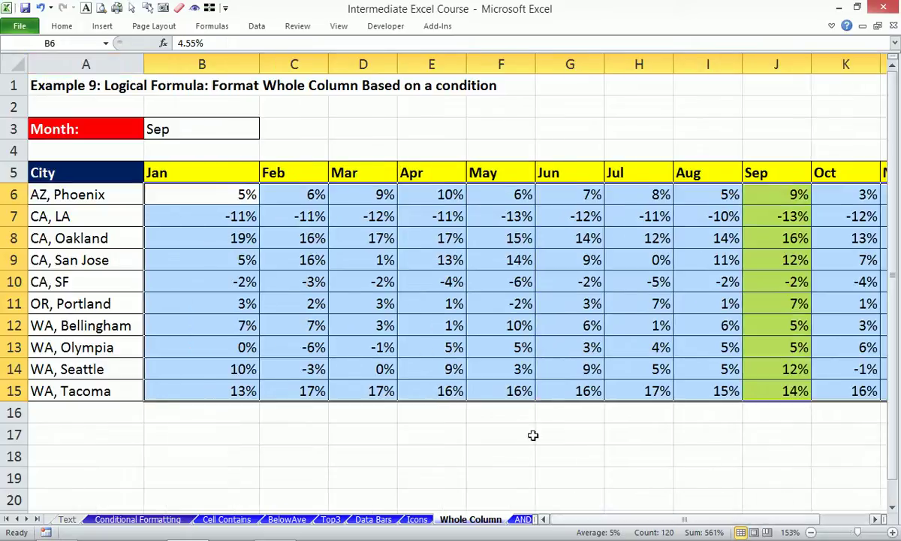
# Select B5:M15, examine the formula and range of its conditional formatting rule, and leave the rule unedited
pyautogui.moveTo(210, 169); pyautogui.dragTo(766, 390)
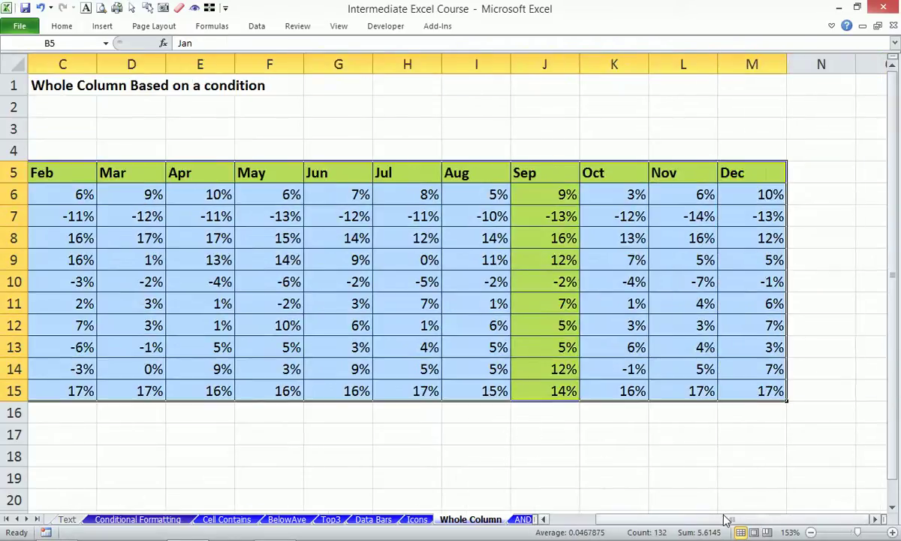
pyautogui.moveTo(727, 518); pyautogui.dragTo(603, 510)
pyautogui.press('alt')
pyautogui.press('o')
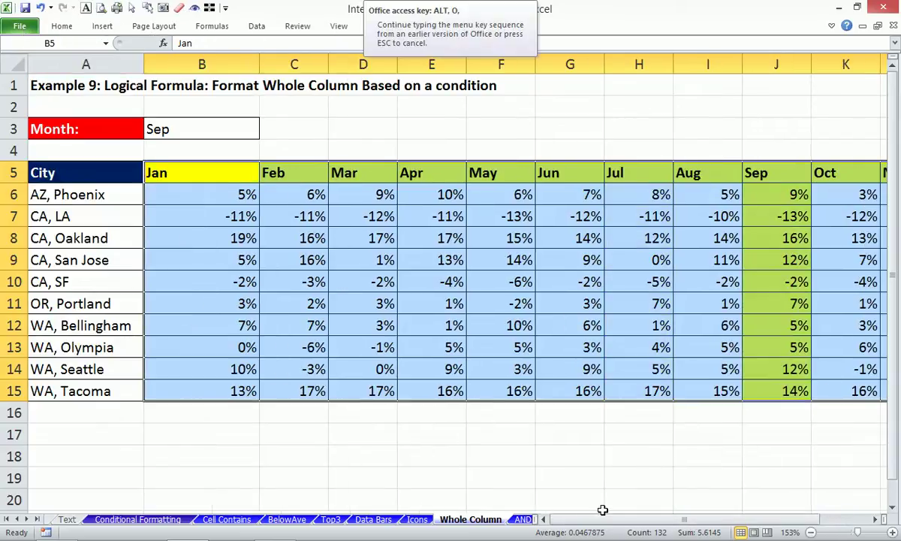
pyautogui.press('d')
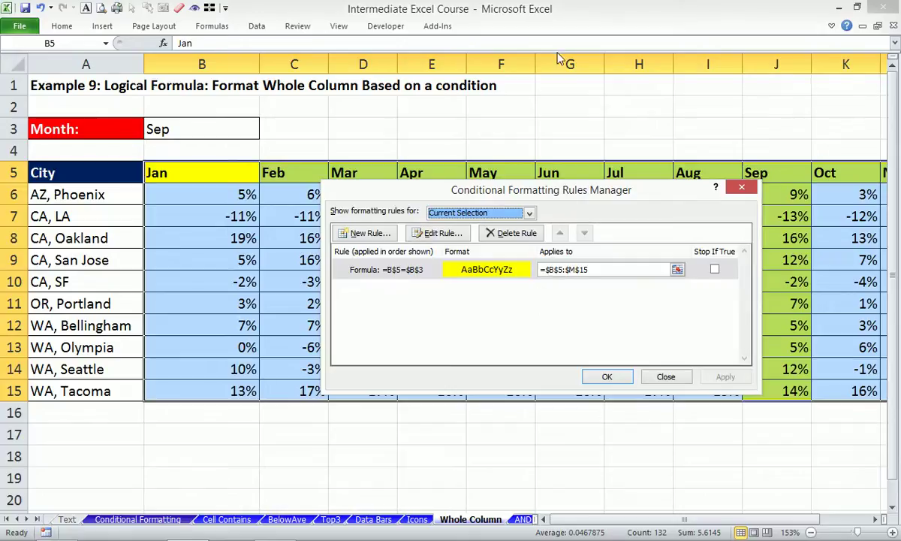
pyautogui.click(412, 275)
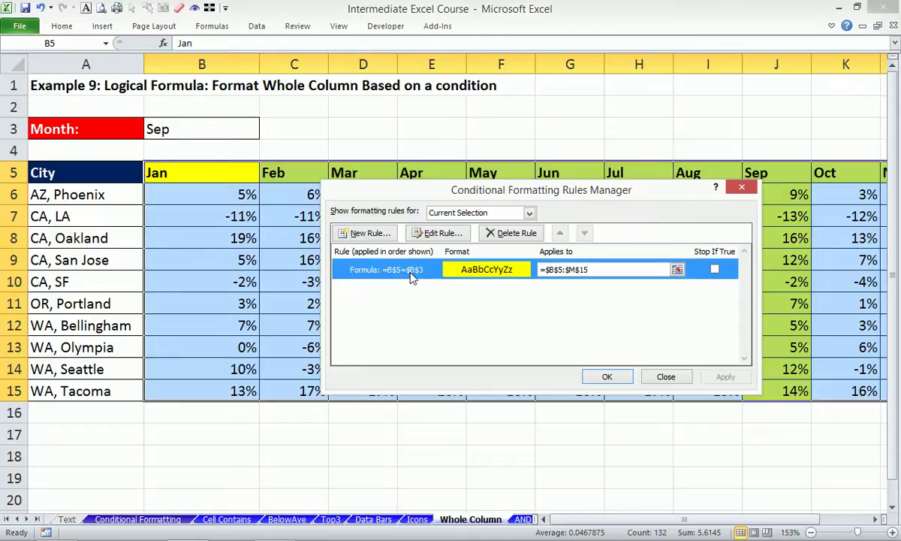
pyautogui.doubleClick(412, 275)
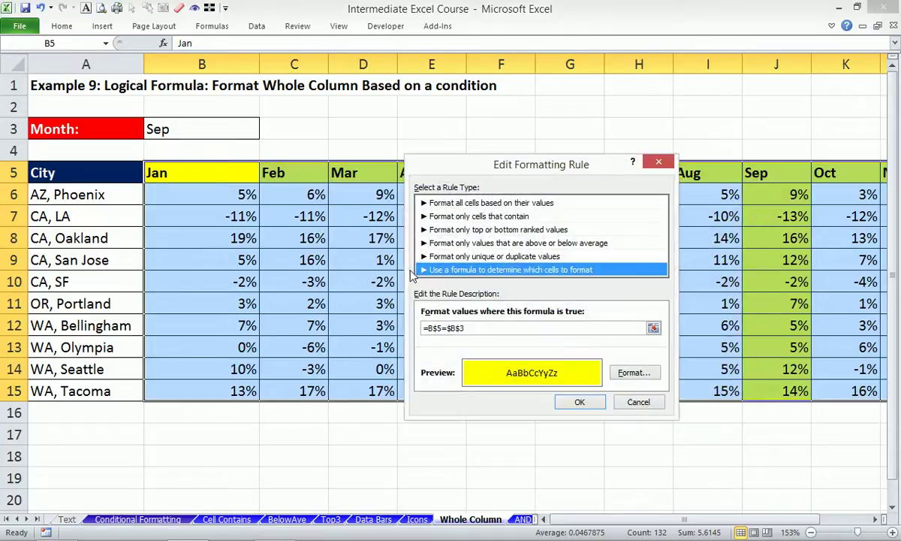
pyautogui.moveTo(507, 159); pyautogui.dragTo(398, 75)
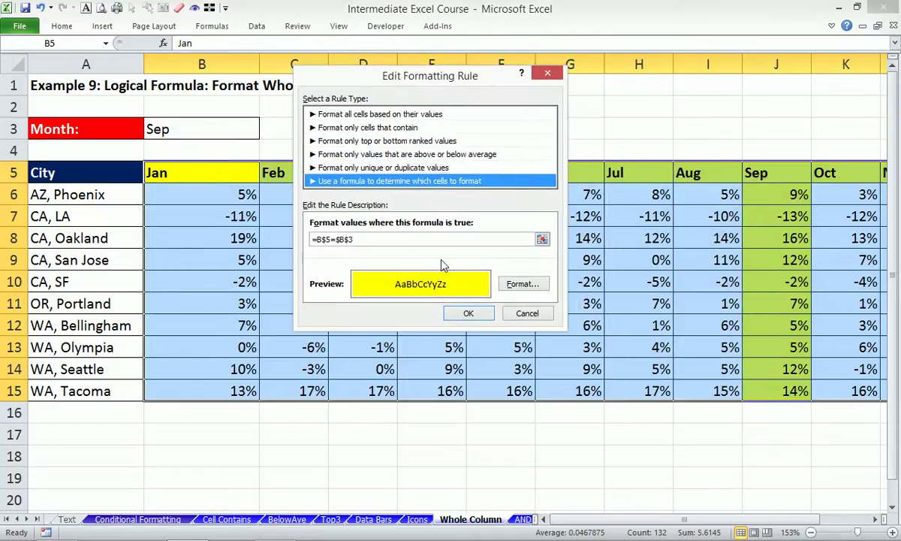
pyautogui.click(377, 239)
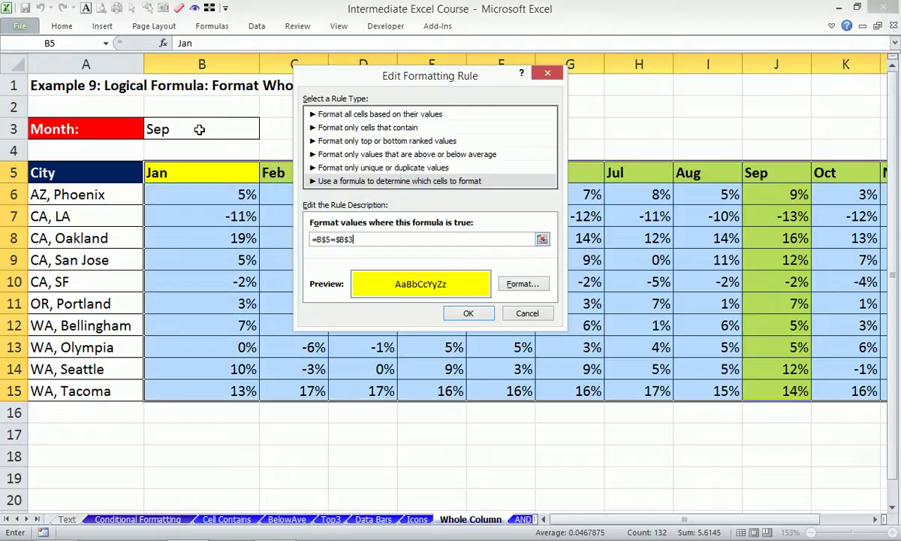
pyautogui.click(528, 313)
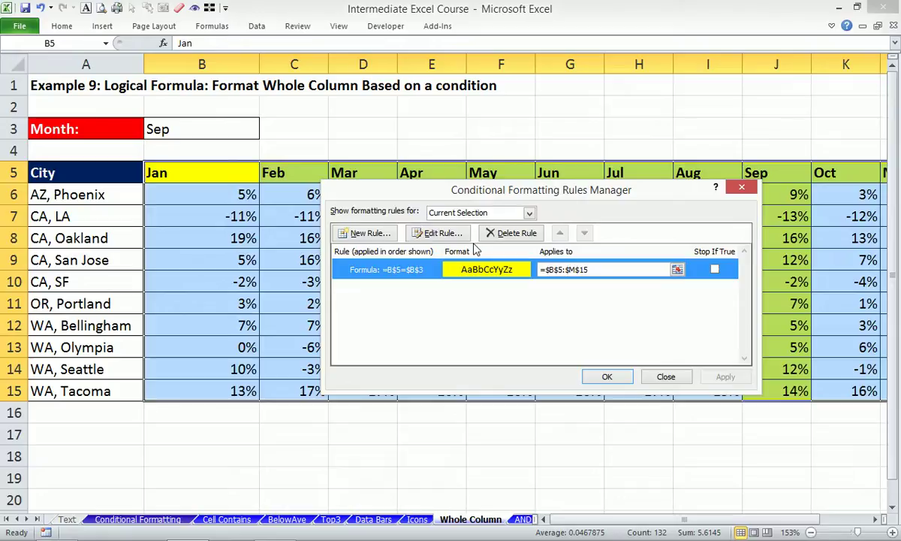
pyautogui.click(651, 380)
pyautogui.click(213, 147)
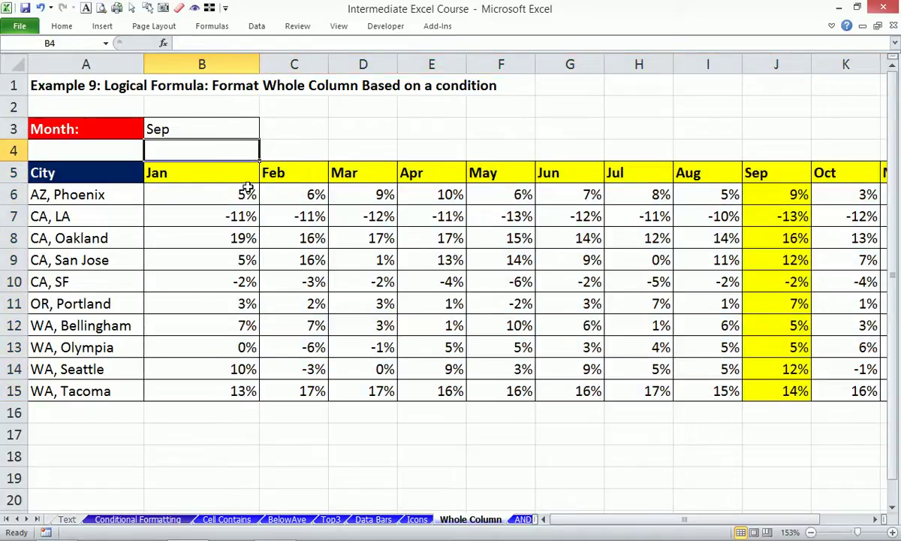
pyautogui.click(104, 216)
pyautogui.moveTo(120, 216); pyautogui.dragTo(288, 237)
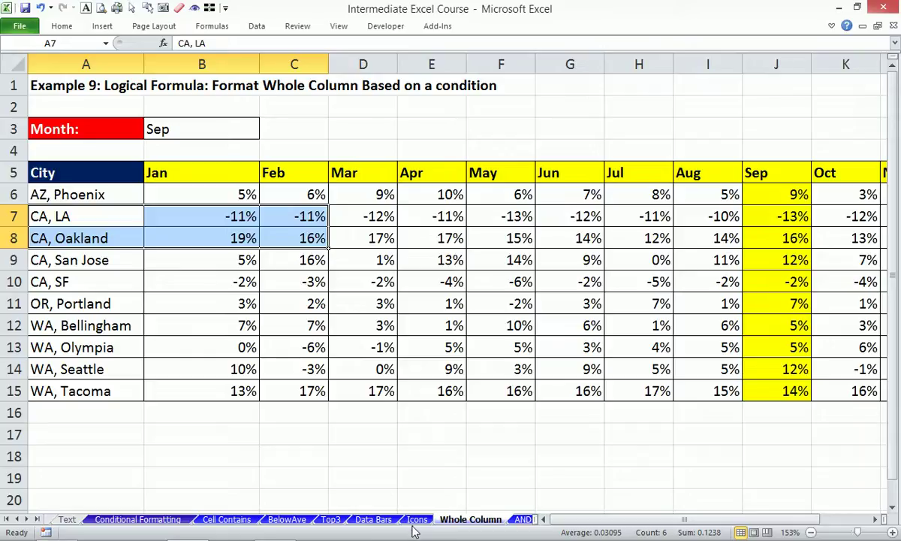
# Look through the Top3 and Data Bars sheets, and go to the Icons sheet
pyautogui.click(330, 519)
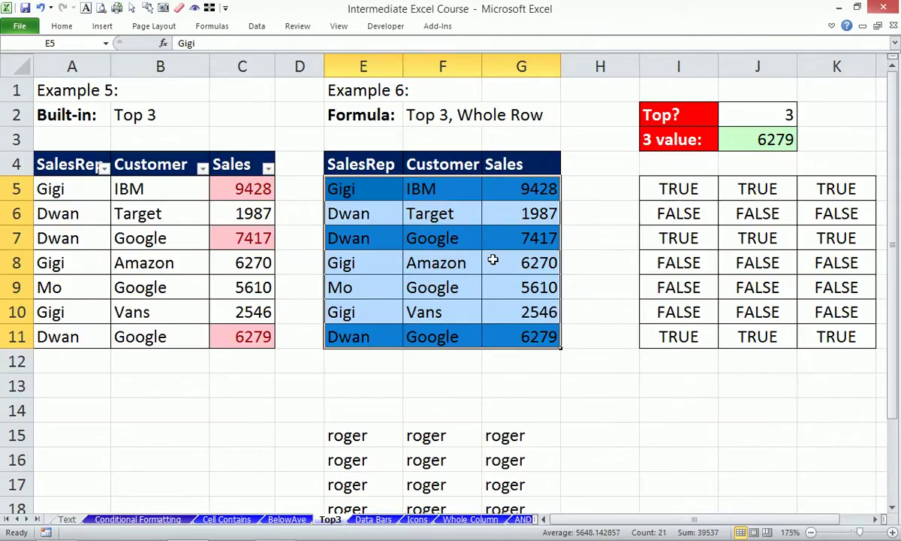
pyautogui.click(378, 523)
pyautogui.click(413, 522)
pyautogui.click(477, 522)
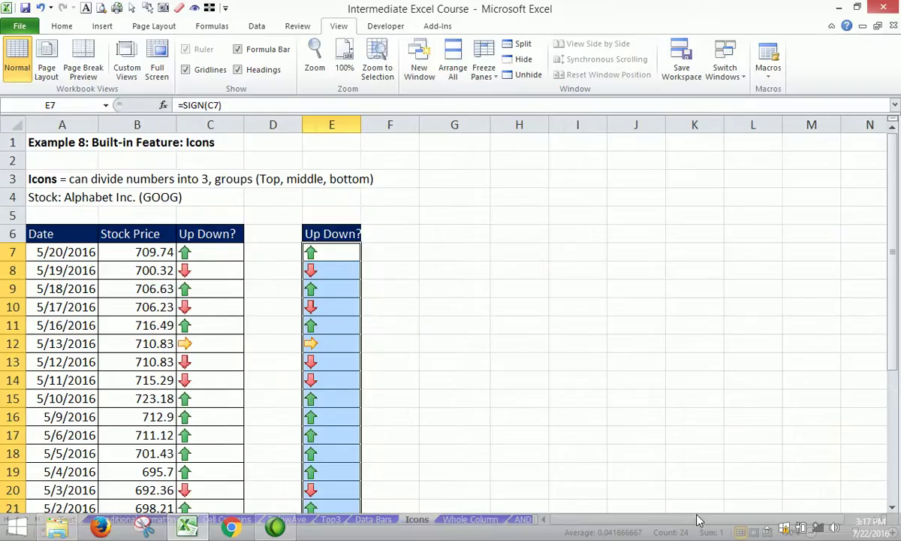
pyautogui.click(767, 529)
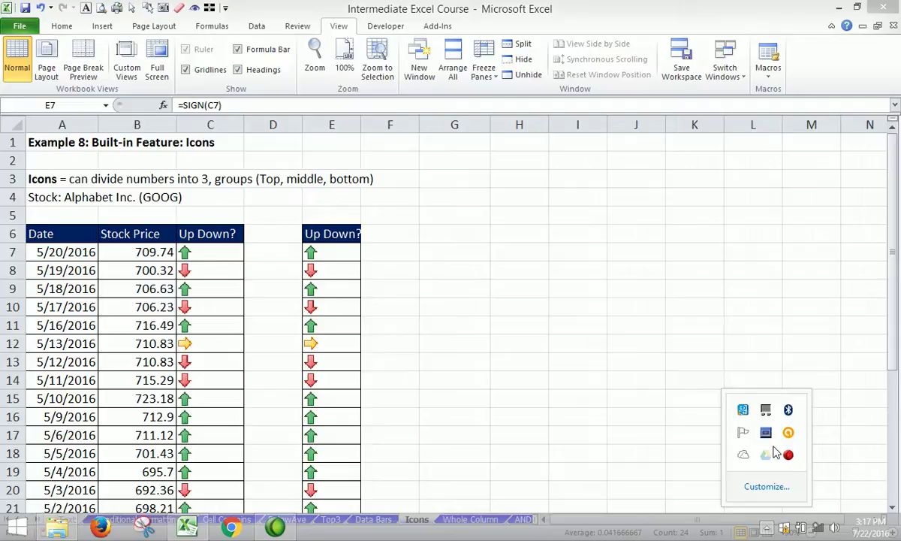
pyautogui.click(578, 347)
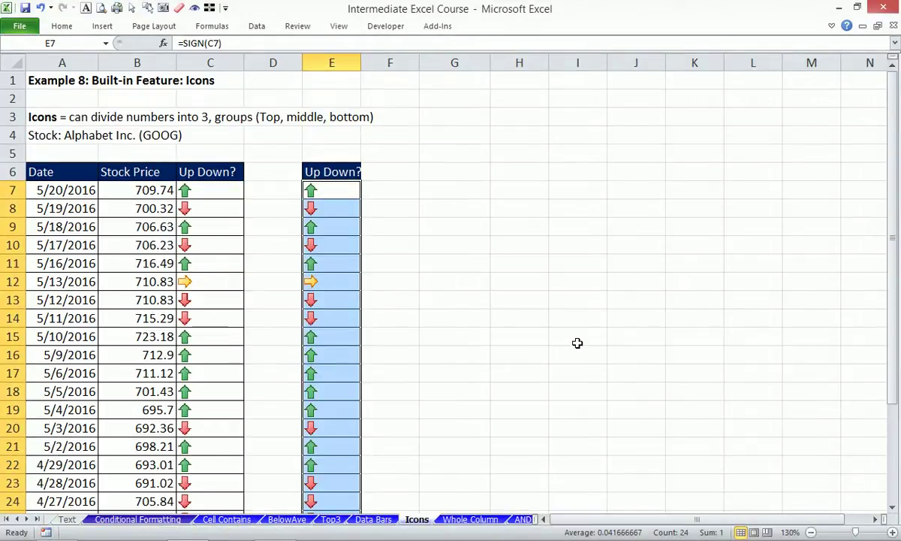
# Apply the two-decimal Number format to the SIGN results in E7:E30, and delete their icon set rule
pyautogui.hotkey('ctrl', 'F1')
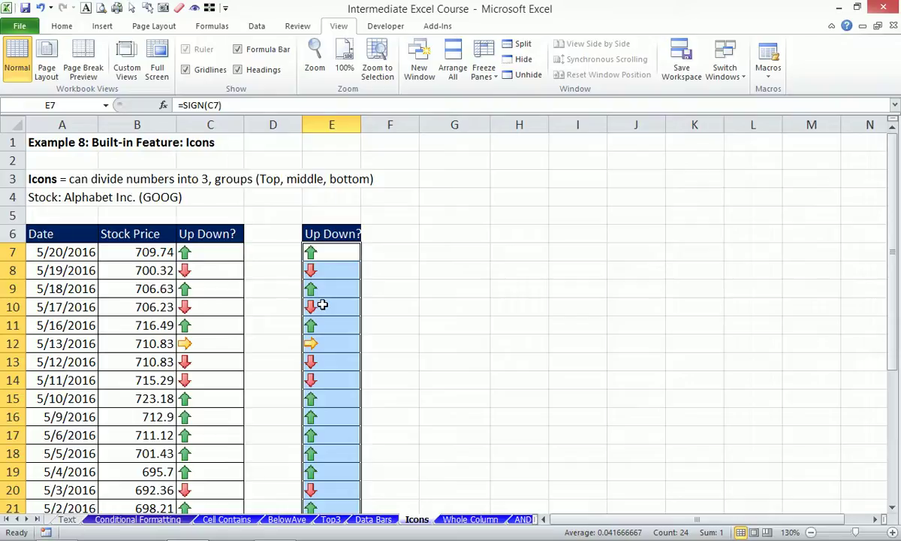
pyautogui.hotkey('ctrl', 'shift', '1')
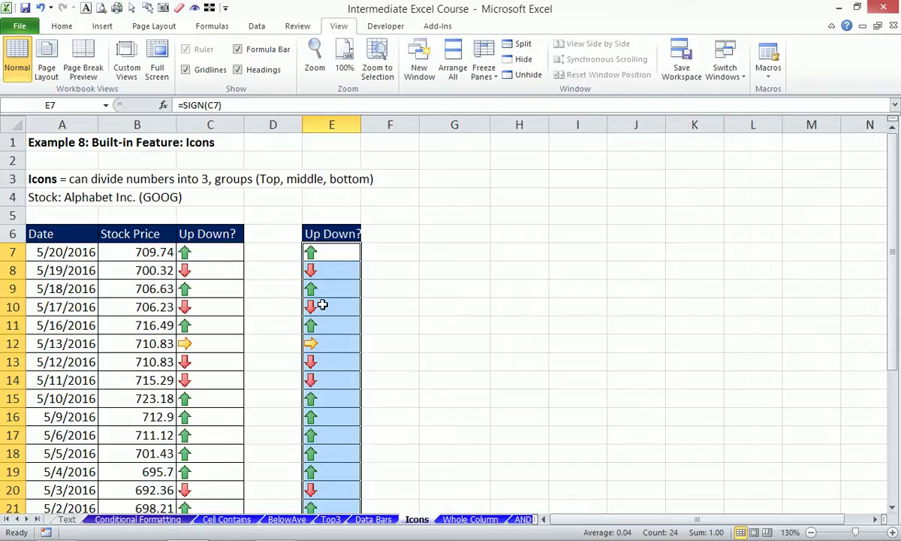
pyautogui.hotkey('alt', 'o')
pyautogui.press('d')
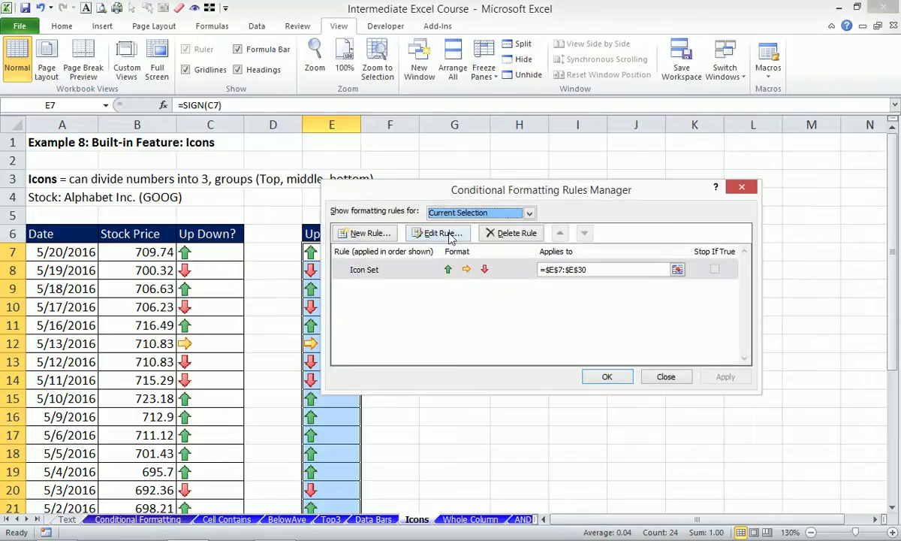
pyautogui.click(515, 234)
pyautogui.click(725, 375)
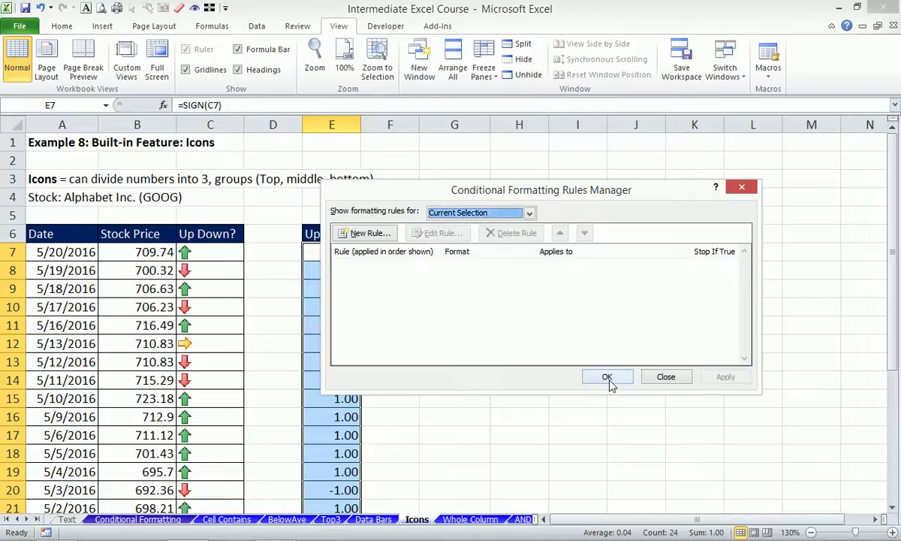
pyautogui.click(605, 376)
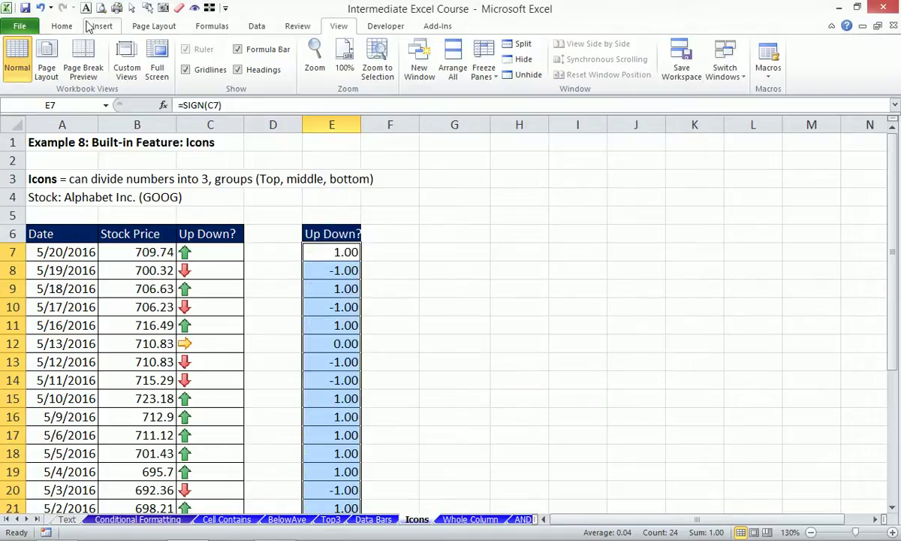
# Reduce the number format of the SIGN results in E7:E30 to zero decimals
pyautogui.click(63, 26)
pyautogui.click(525, 71)
pyautogui.click(525, 72)
pyautogui.click(525, 72)
pyautogui.click(525, 72)
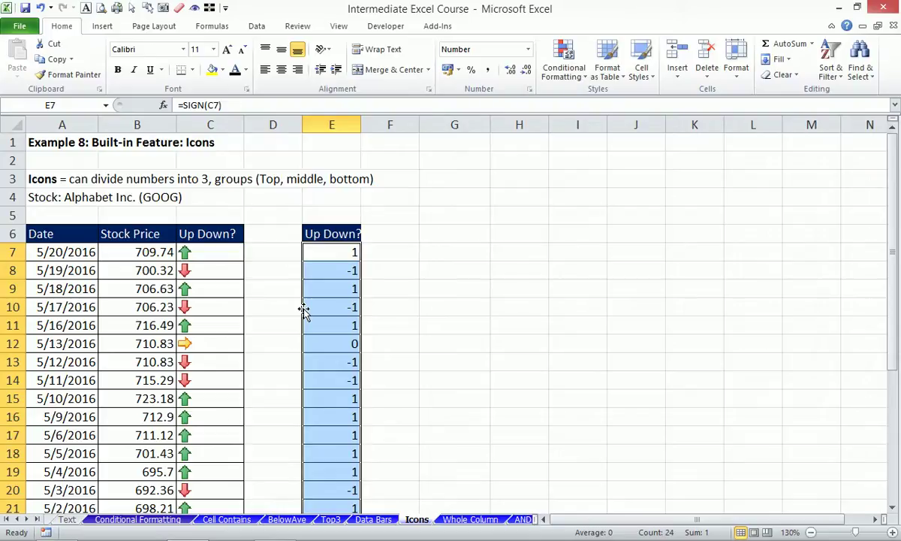
# Copy the icon formatting of C7 to cells E7:E8 with Format Painter
pyautogui.click(234, 252)
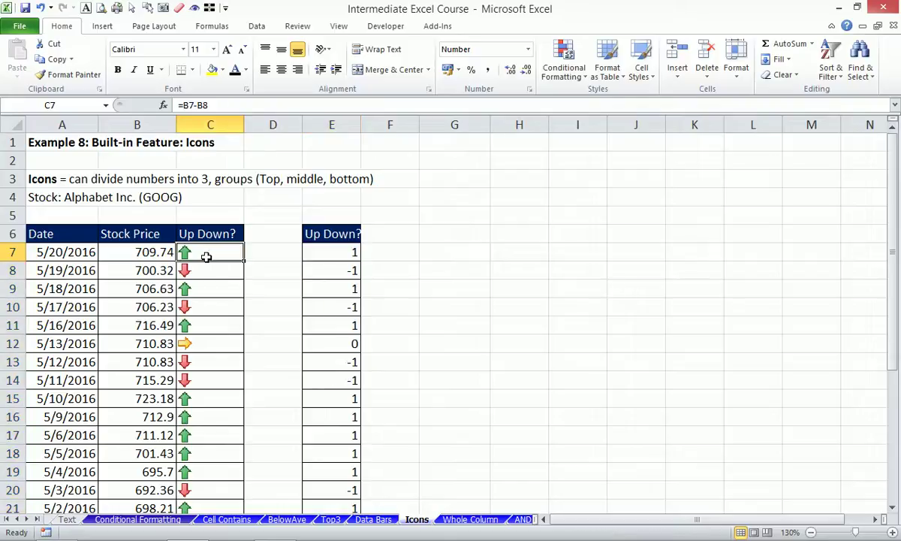
pyautogui.click(73, 75)
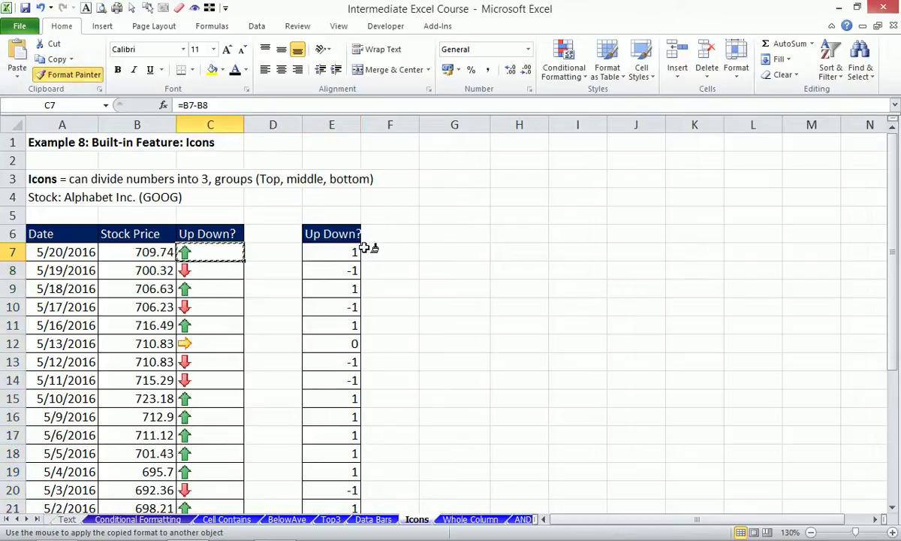
pyautogui.click(334, 252)
pyautogui.moveTo(334, 253); pyautogui.dragTo(335, 268)
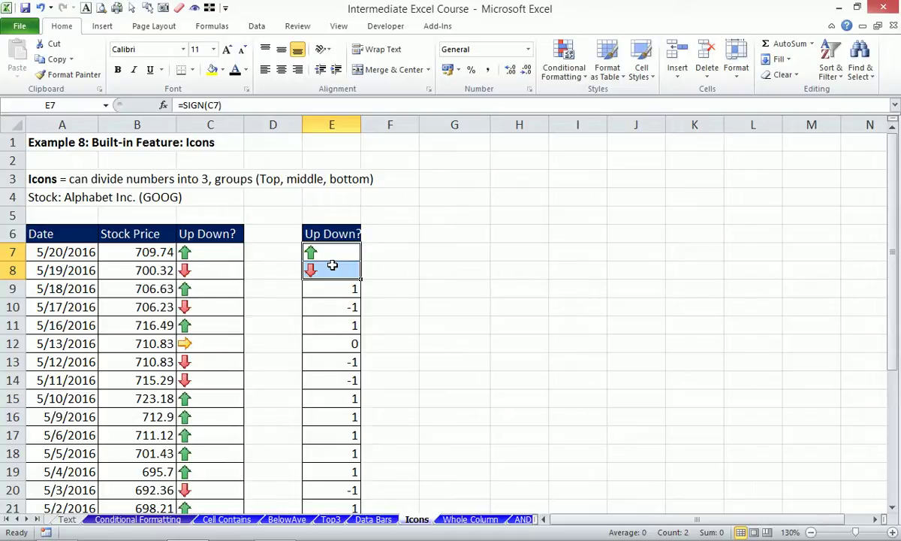
# Copy the icon formatting of C7 to cells E9, E11, E15, E17, E20 and E25 with Format Painter
pyautogui.click(199, 255)
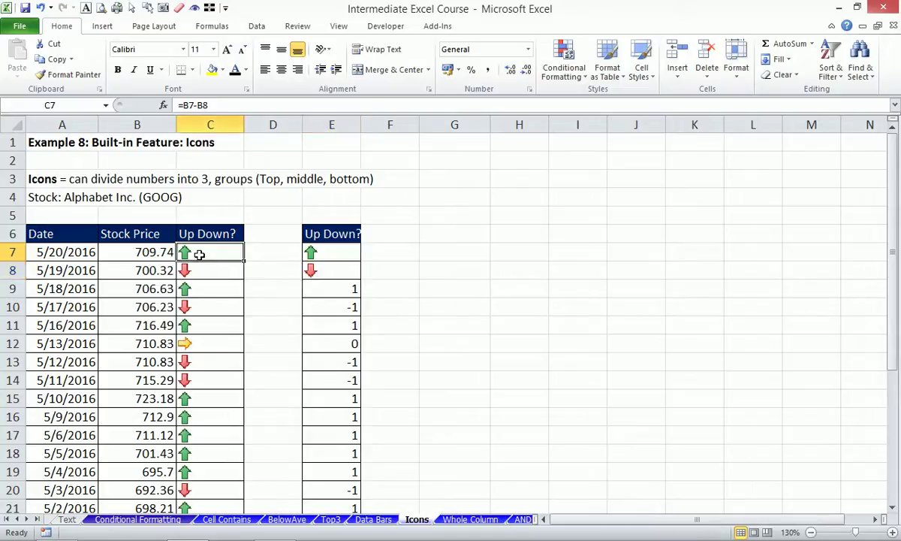
pyautogui.click(69, 75)
pyautogui.click(331, 293)
pyautogui.click(335, 327)
pyautogui.click(334, 398)
pyautogui.click(338, 439)
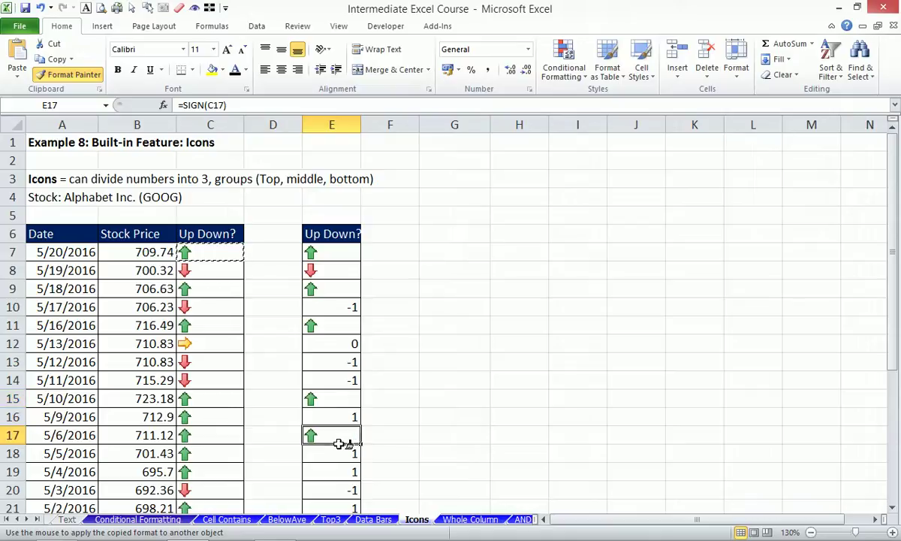
pyautogui.scroll(-1, 355, 351)
pyautogui.click(323, 432)
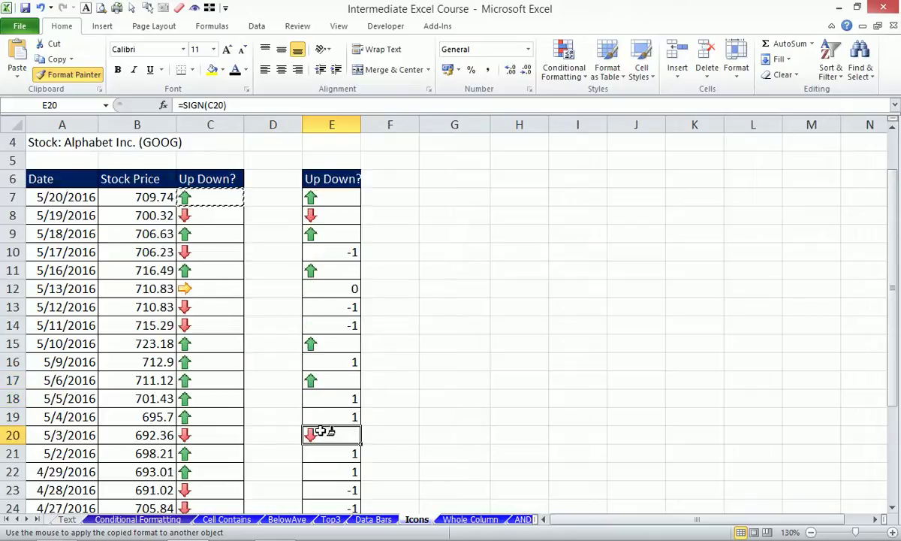
pyautogui.scroll(-2, 323, 431)
pyautogui.click(339, 418)
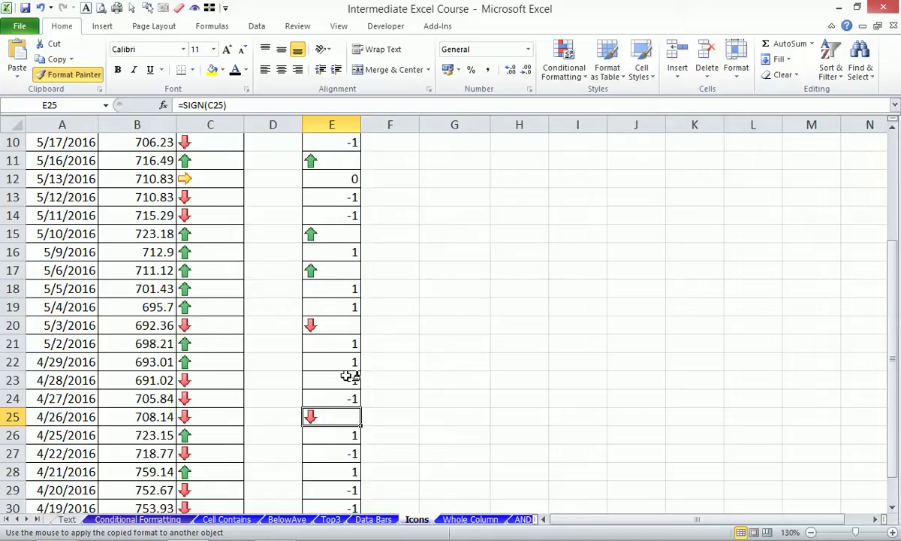
pyautogui.press('Escape')
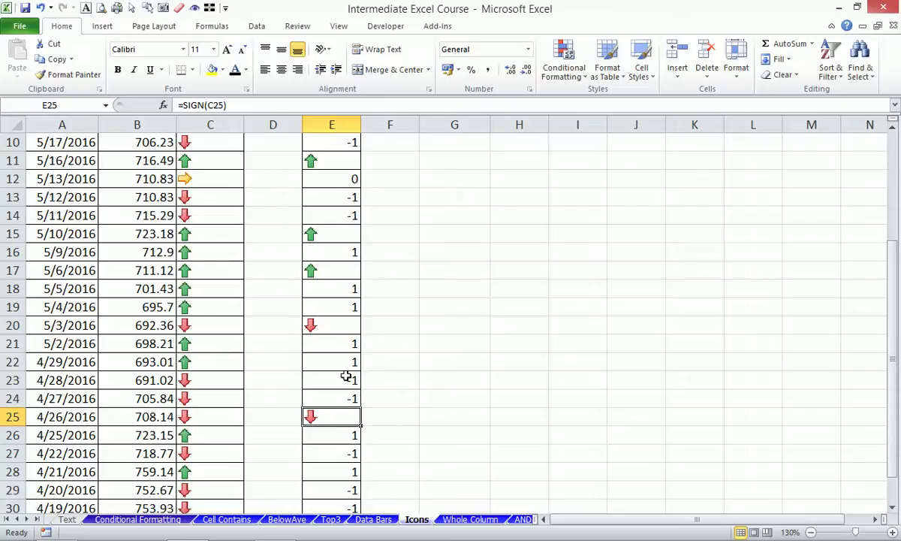
# Widen column E to fit its "Up Down?" header, and go to the Whole Column sheet
pyautogui.scroll(3, 681, 363)
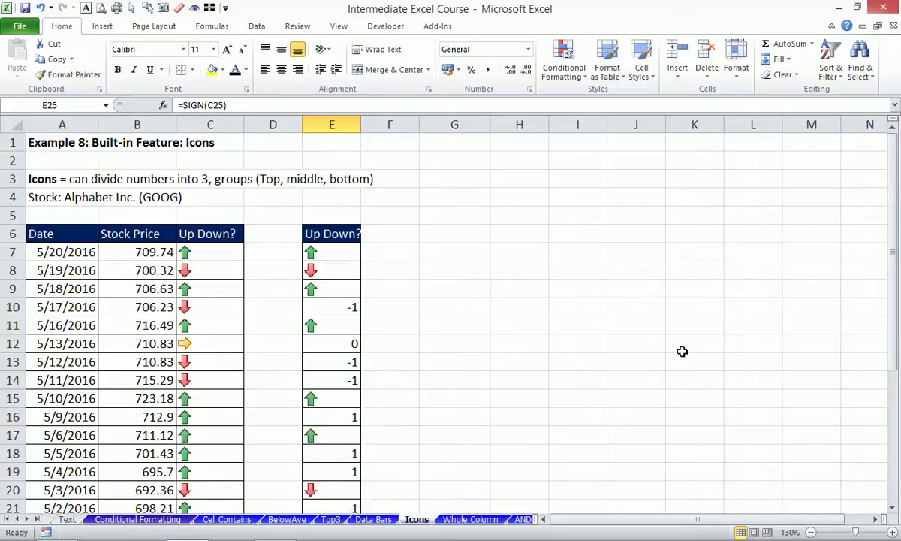
pyautogui.moveTo(361, 123)
pyautogui.mouseDown()
pyautogui.moveTo(397, 122)
pyautogui.moveTo(377, 123)
pyautogui.mouseUp()
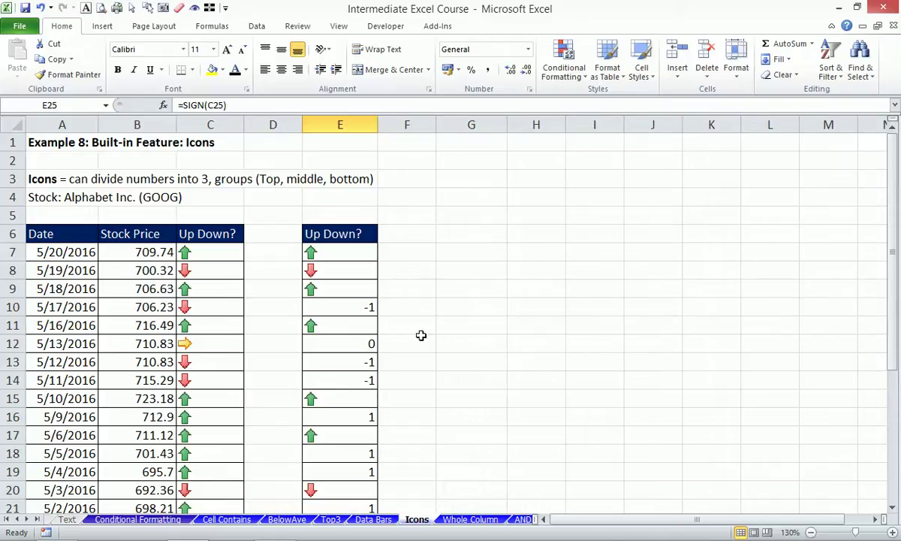
pyautogui.click(471, 519)
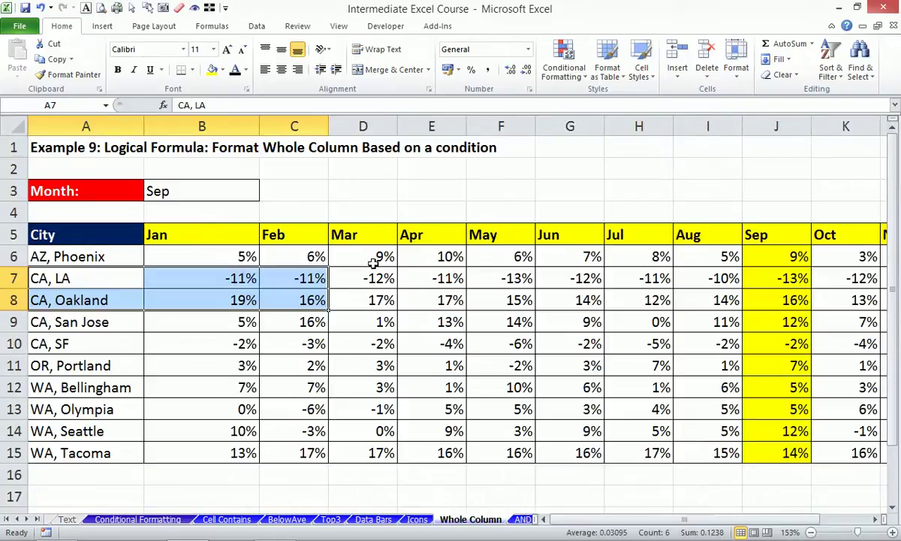
pyautogui.scroll(2, 382, 257)
pyautogui.scroll(1, 373, 263)
pyautogui.scroll(-2, 376, 259)
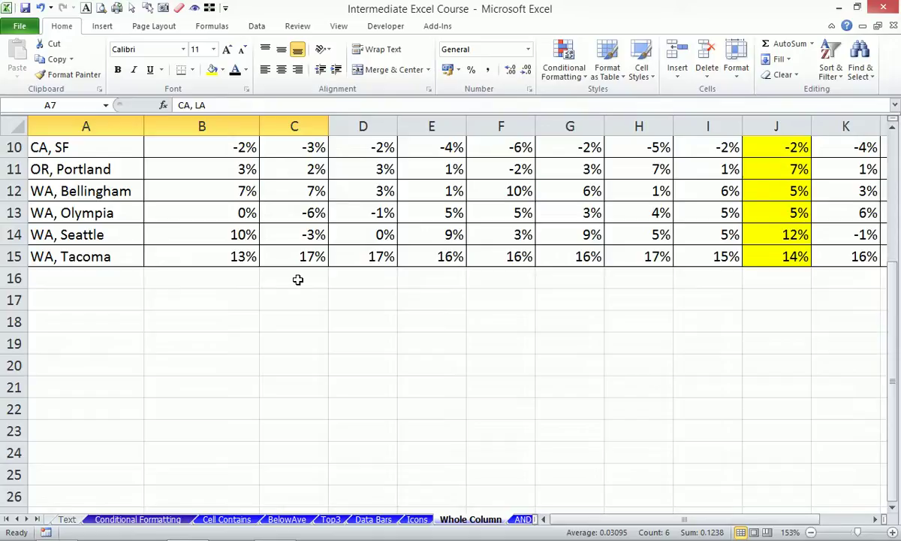
pyautogui.scroll(3, 220, 315)
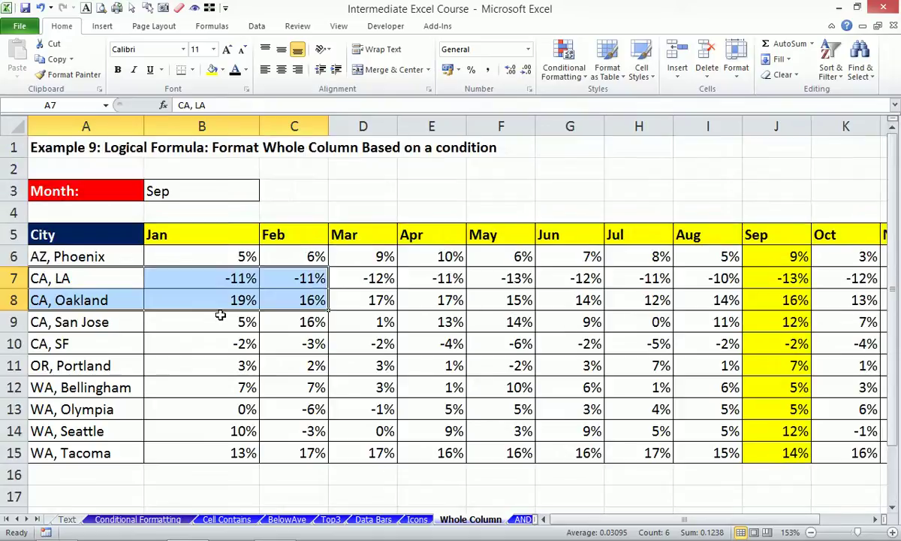
# Copy the city and month table A5:M15 and paste it below the original, starting at A18
pyautogui.moveTo(76, 236); pyautogui.dragTo(761, 451)
pyautogui.hotkey('ctrl', 'c')
pyautogui.moveTo(732, 519); pyautogui.dragTo(557, 524)
pyautogui.scroll(-3, 71, 344)
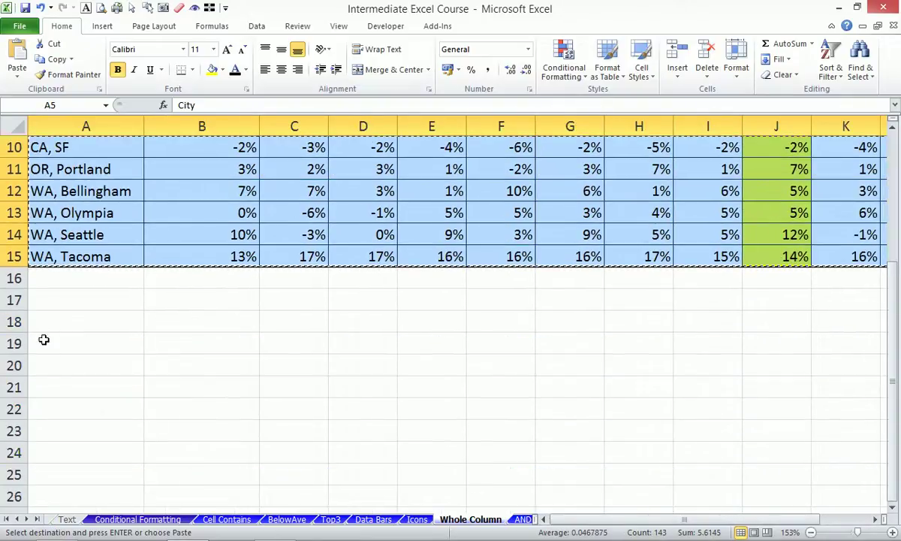
pyautogui.click(39, 323)
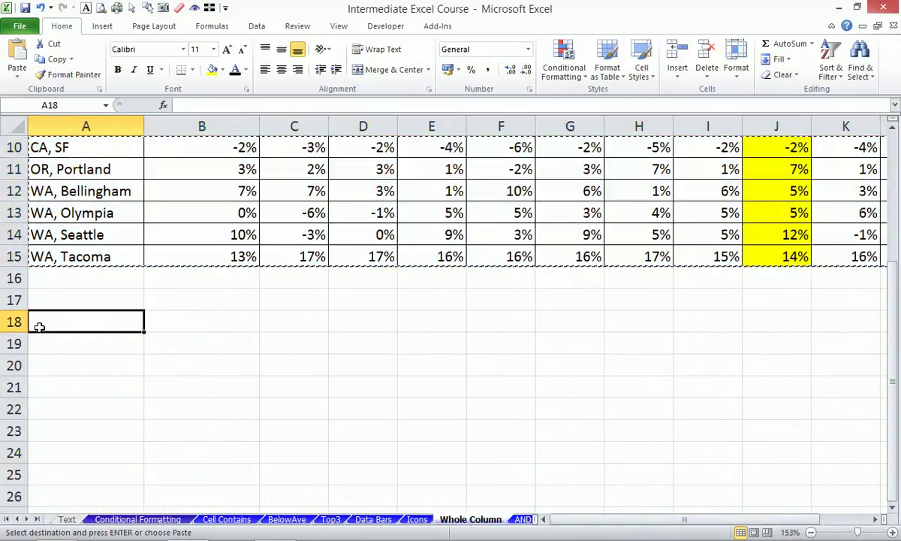
pyautogui.hotkey('ctrl', 'v')
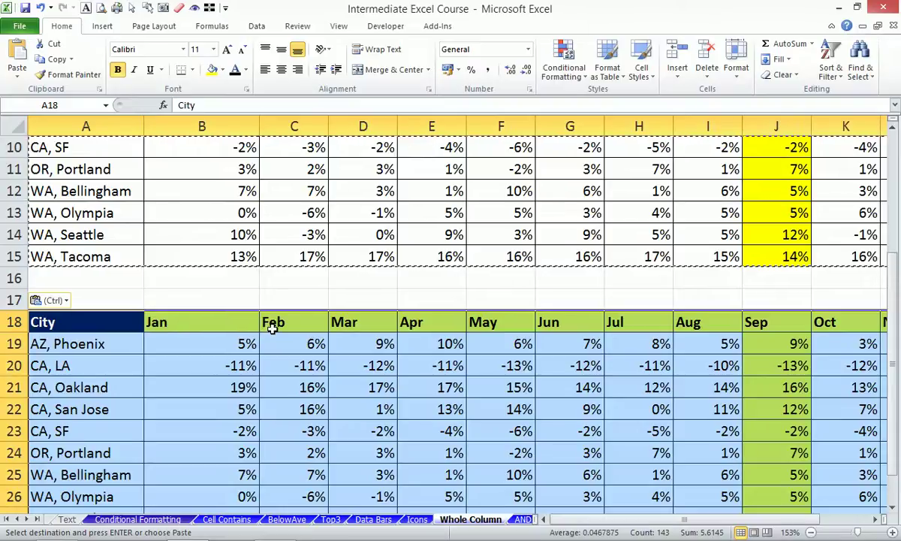
# Delete the =B$5=$B$3 conditional formatting rule from the pasted table
pyautogui.hotkey('alt', 'o')
pyautogui.press('d')
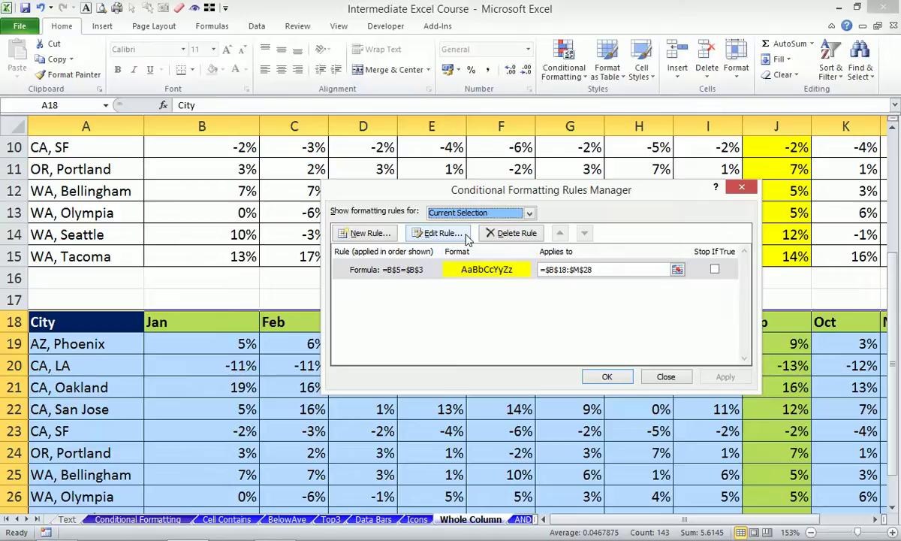
pyautogui.click(511, 234)
pyautogui.click(723, 377)
pyautogui.click(607, 377)
pyautogui.scroll(-2, 412, 304)
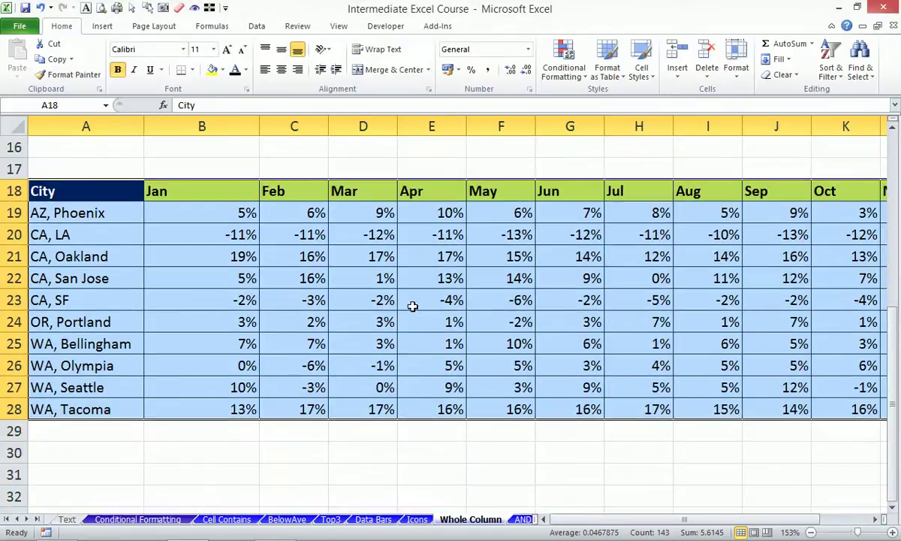
pyautogui.click(211, 194)
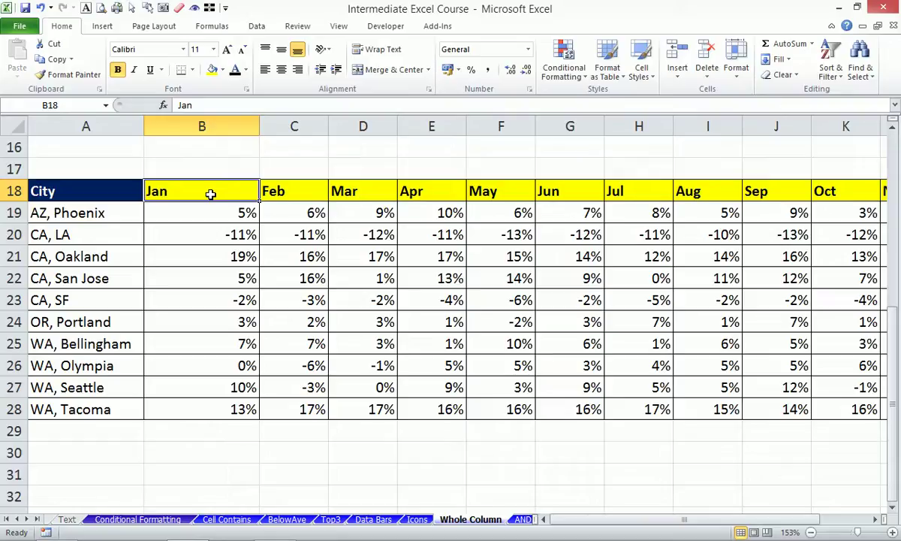
pyautogui.press('Left')
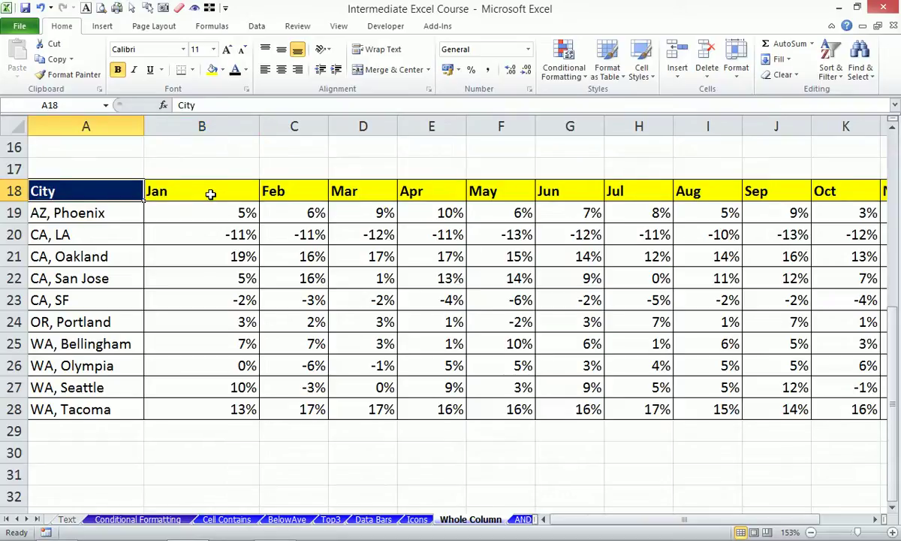
pyautogui.hotkey('ctrl', ';')
pyautogui.hotkey('ctrl', 'z')
pyautogui.press('Escape')
# Replace the Jan header in B18 with today's date, 7/22/2016, as a fixed value
pyautogui.click(225, 225)
pyautogui.click(237, 191)
pyautogui.hotkey('ctrl', ';')
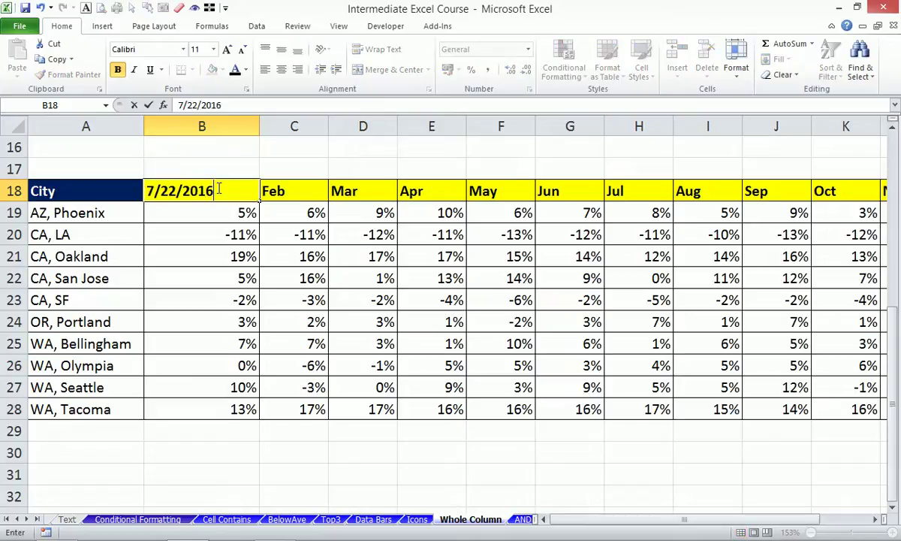
pyautogui.press('Return')
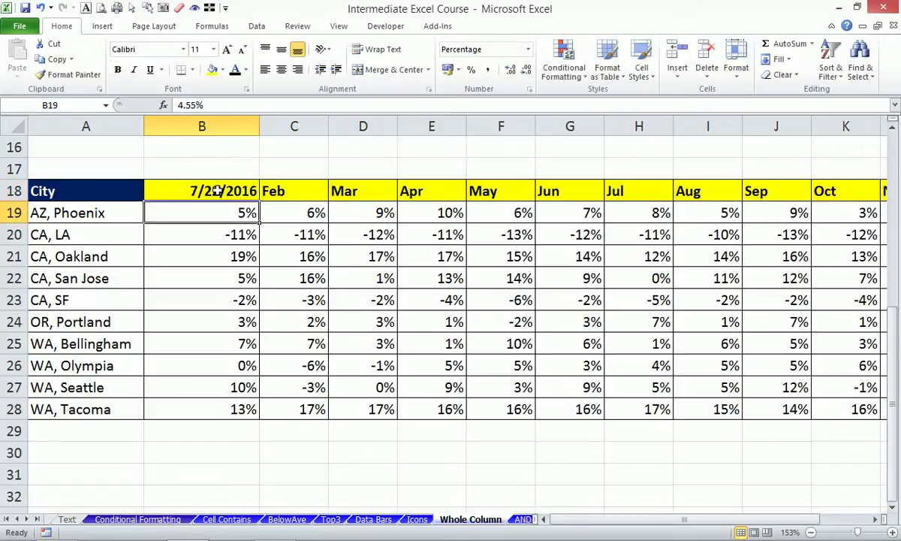
# Enter the next-day formula =B18+1 in C18 and fill it across the header row through K18
pyautogui.click(213, 191)
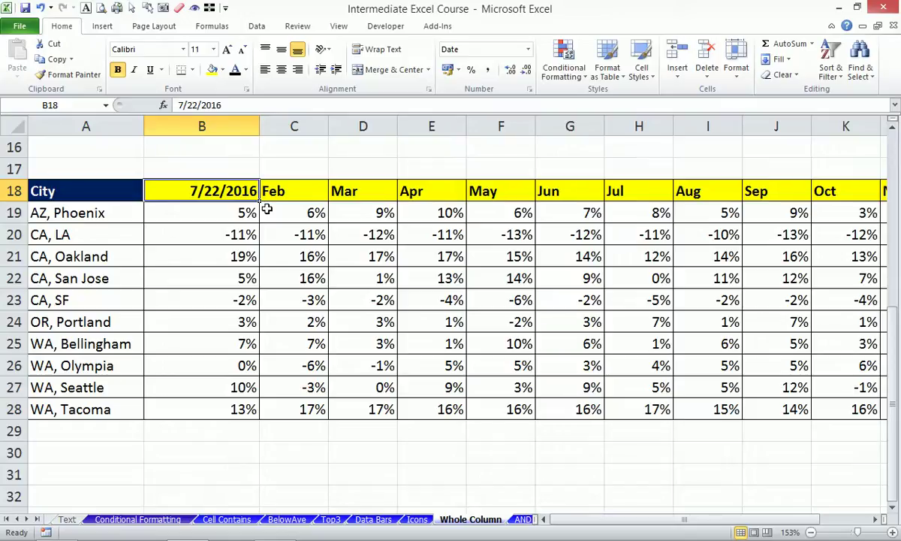
pyautogui.click(309, 193)
pyautogui.write('=')
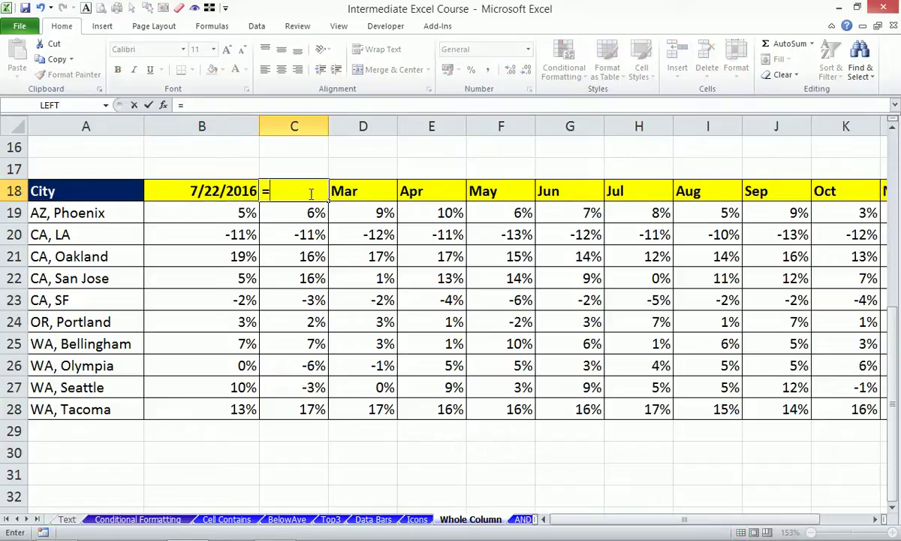
pyautogui.press('Left')
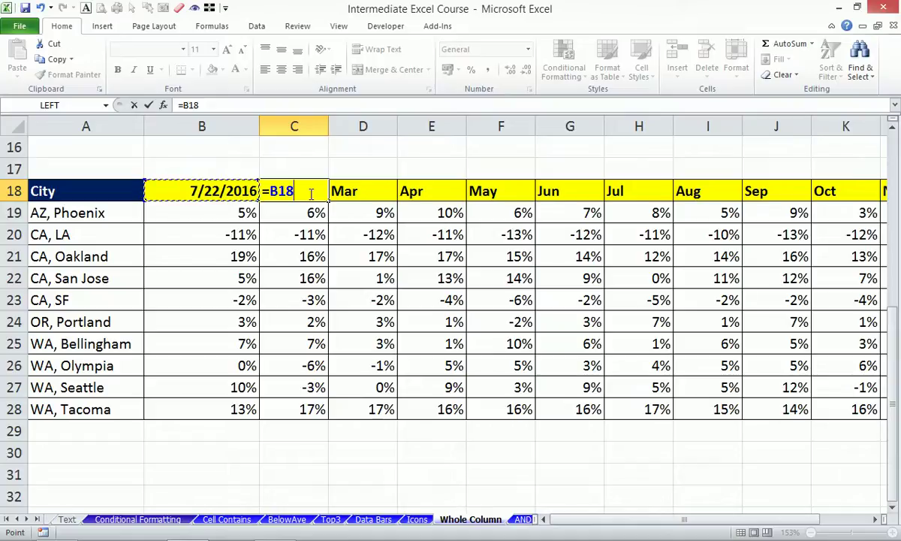
pyautogui.write('+1')
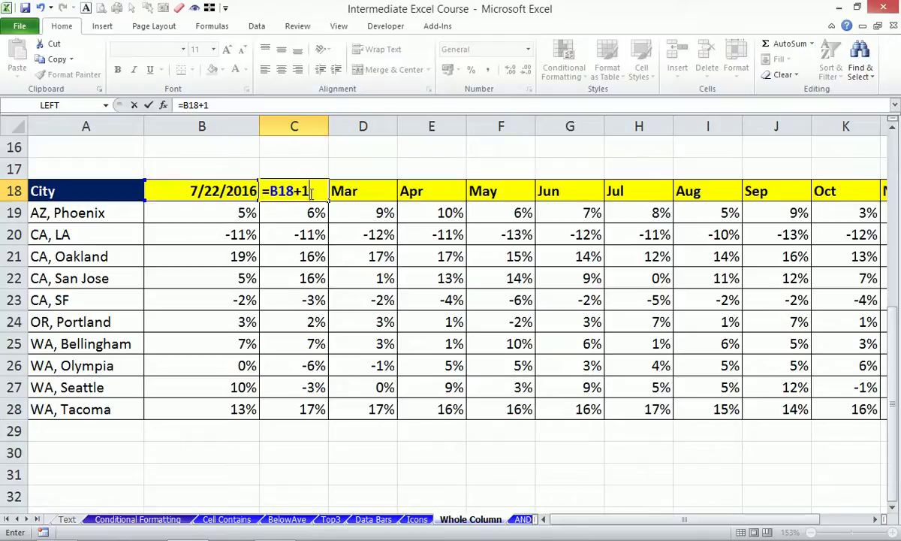
pyautogui.hotkey('ctrl', 'Return')
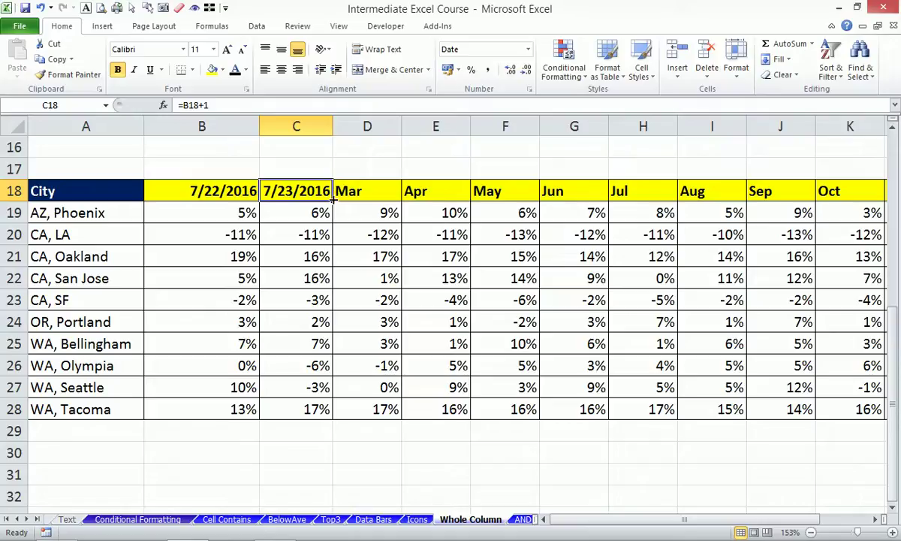
pyautogui.moveTo(333, 203); pyautogui.dragTo(867, 211)
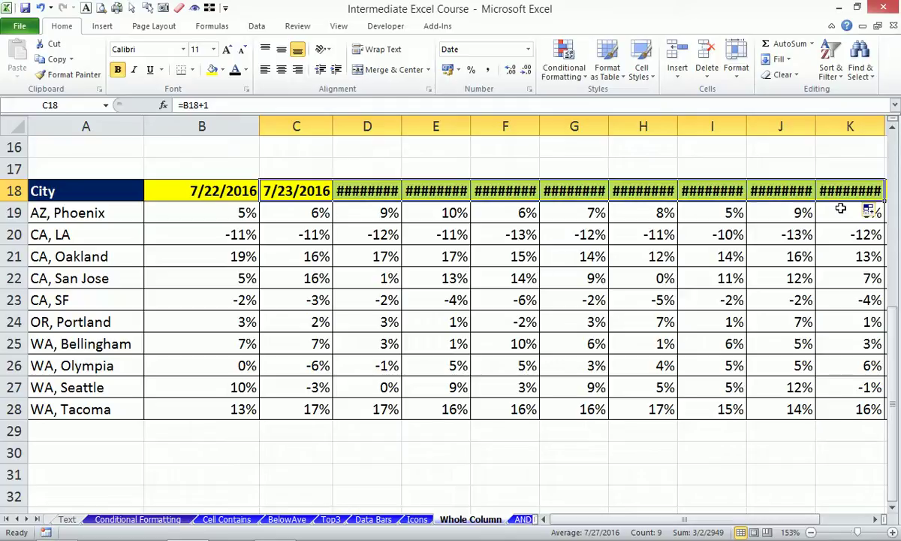
# AutoFit the widths of columns C through K to the dates in row 18
pyautogui.press('alt')
pyautogui.press('o')
pyautogui.press('c')
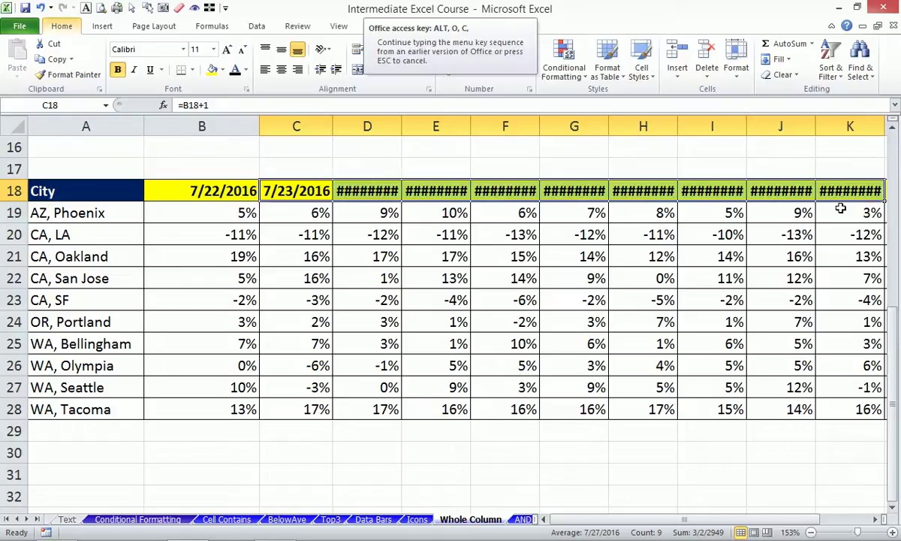
pyautogui.press('a')
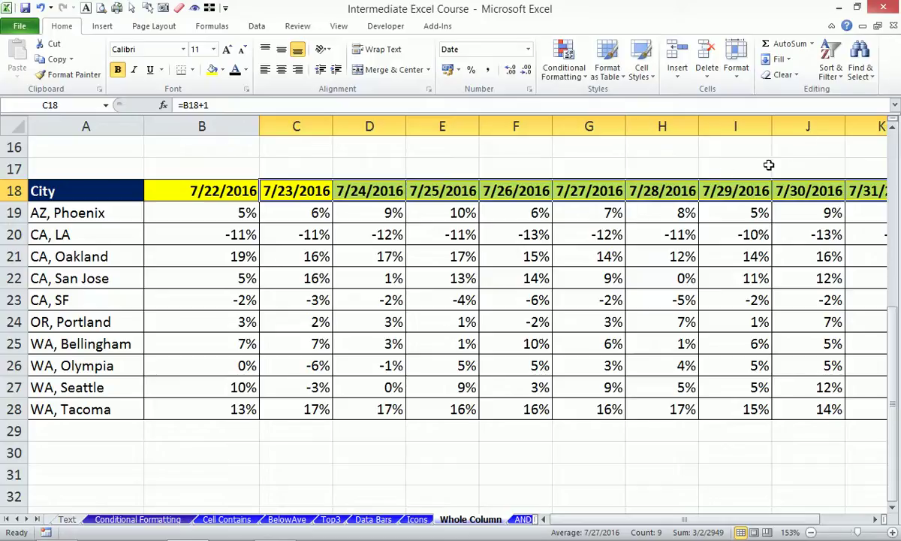
# Start a text entry beginning with "d" in cell B31 below the copied table
pyautogui.scroll(-2, 315, 338)
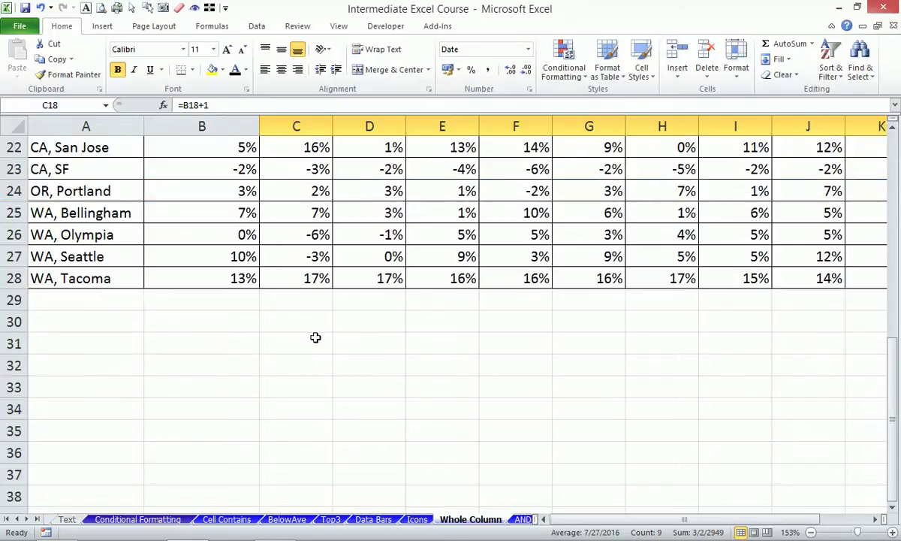
pyautogui.click(207, 342)
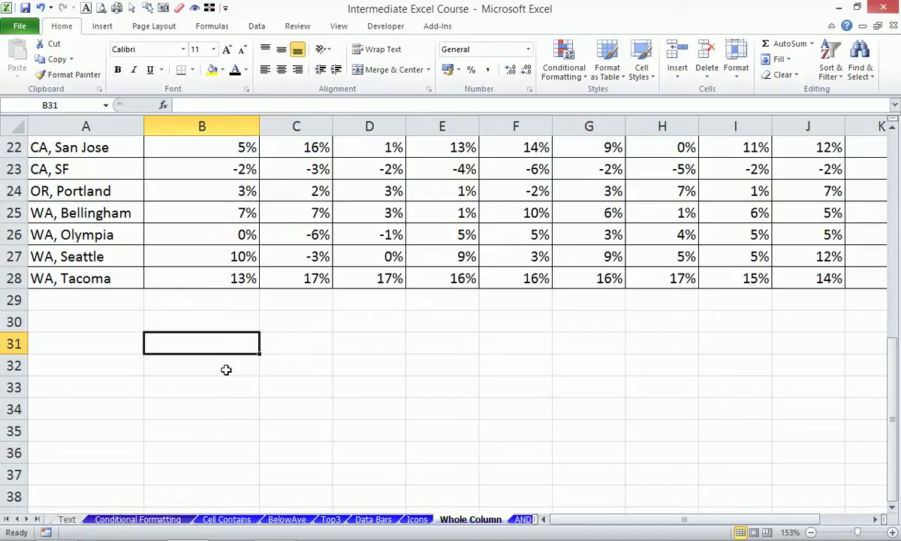
pyautogui.write('d')
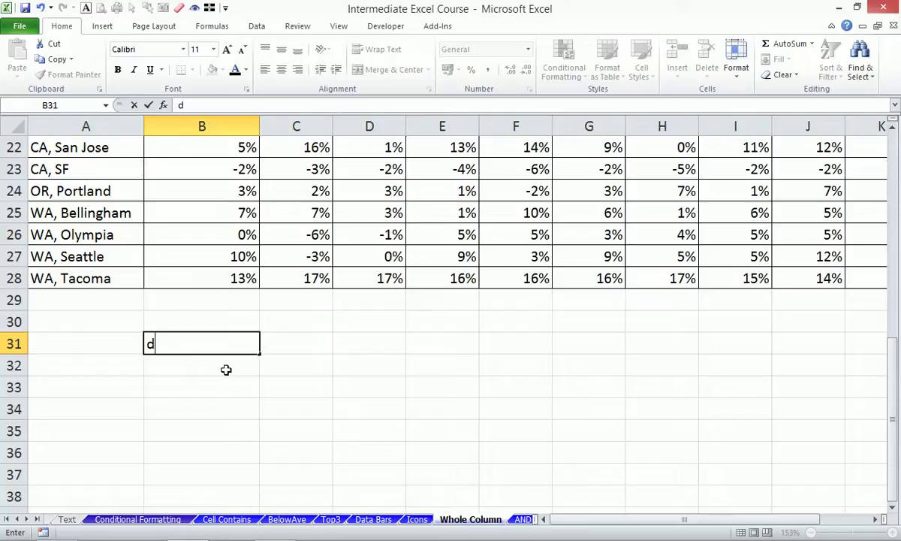
# Enter the day code d in B31 and the example value 1 in C31, and apply the Number format to C31
pyautogui.press('Return')
pyautogui.press('Up')
pyautogui.press('Right')
pyautogui.write('1')
pyautogui.press('Return')
pyautogui.press('Left')
pyautogui.press('Up')
pyautogui.press('Right')
pyautogui.hotkey('ctrl', 'shift', '1')
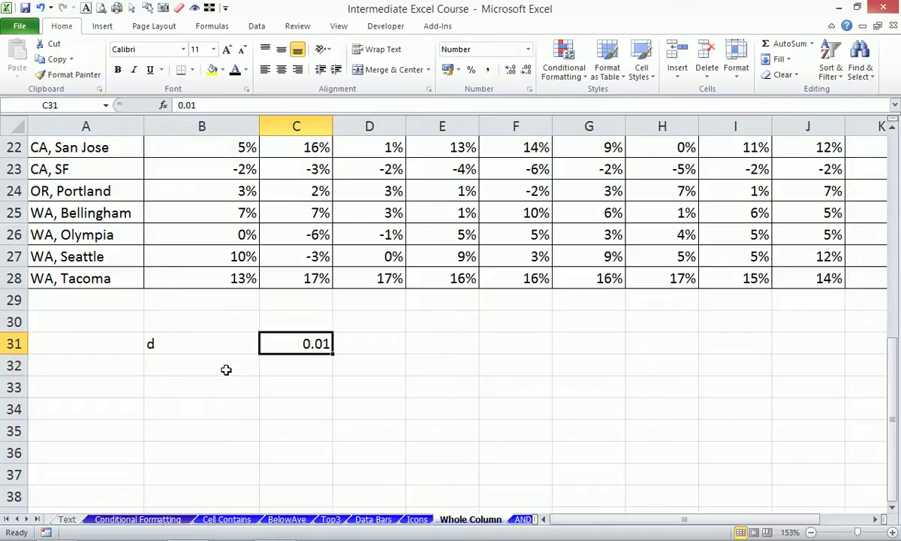
# Re-enter 1 in C31 and reduce its number format to no decimal places
pyautogui.write('1')
pyautogui.press('Return')
pyautogui.press('Up')
pyautogui.click(526, 70)
pyautogui.click(526, 70)
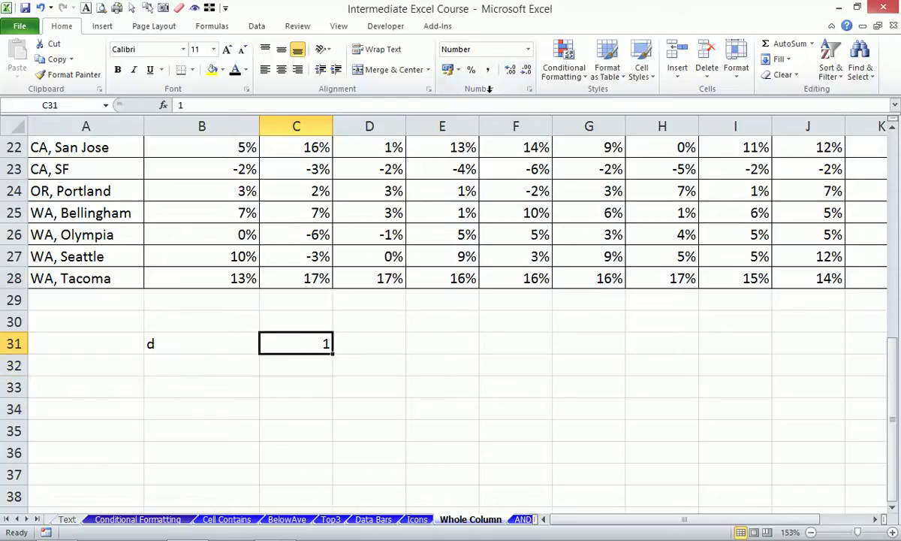
# Enter the code dd in B32 with the example 01 stored as text in C32
pyautogui.click(202, 365)
pyautogui.write('dd')
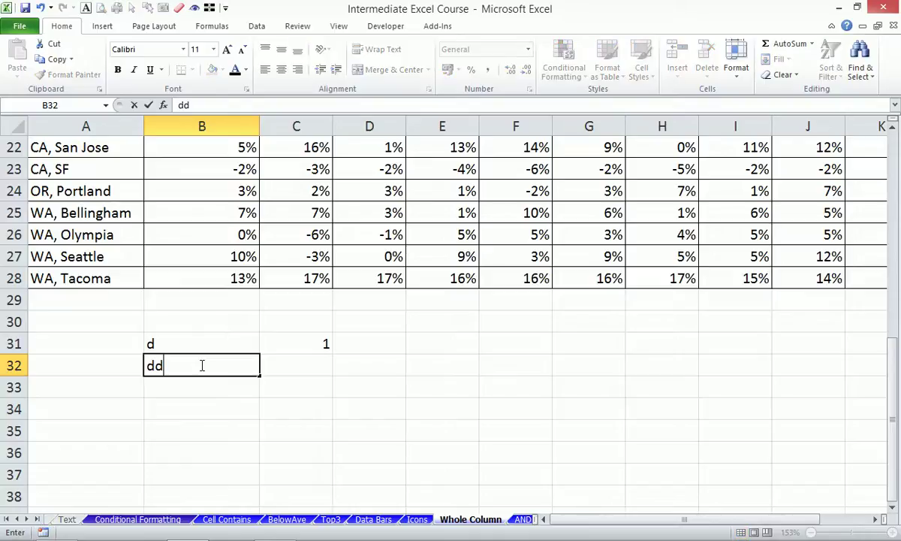
pyautogui.press('Tab')
pyautogui.write("'01")
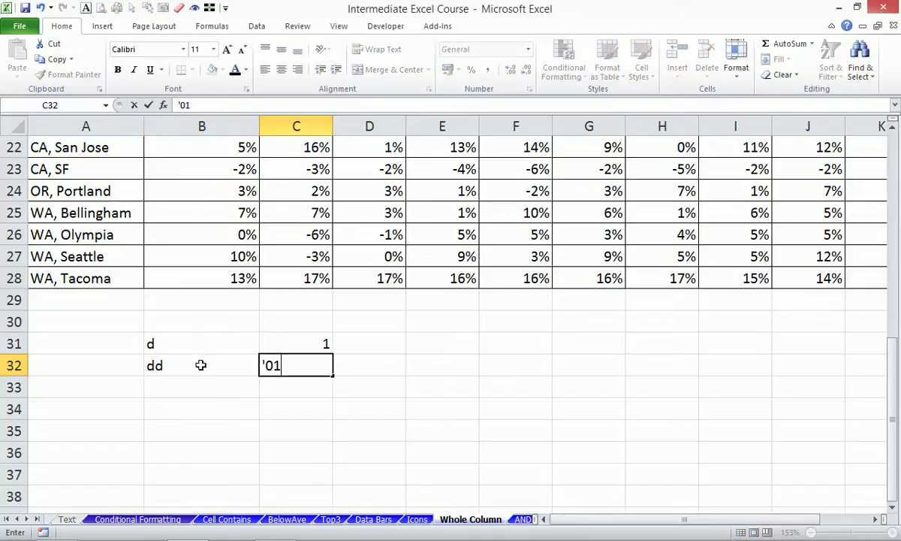
pyautogui.press('Return')
pyautogui.press('Left')
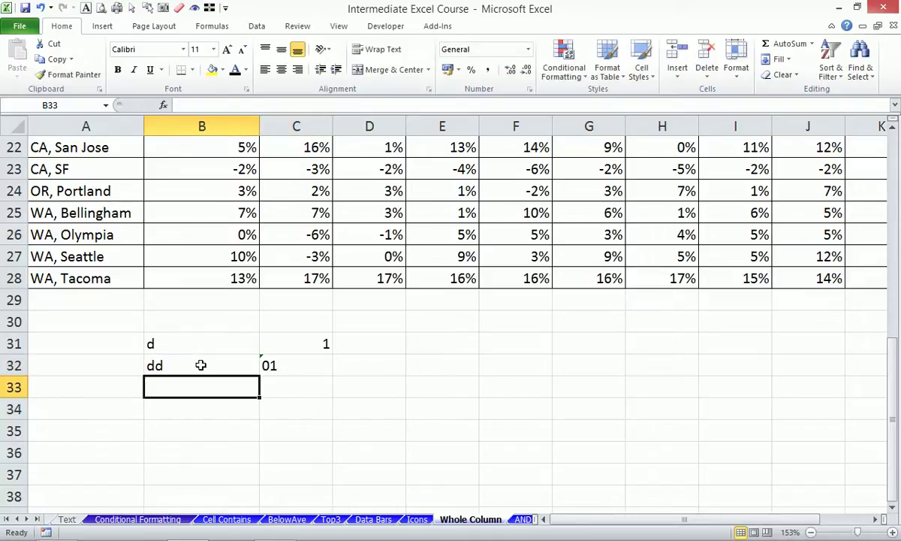
# Enter the code ddd in B33 with the example tue in C33
pyautogui.write('ddd')
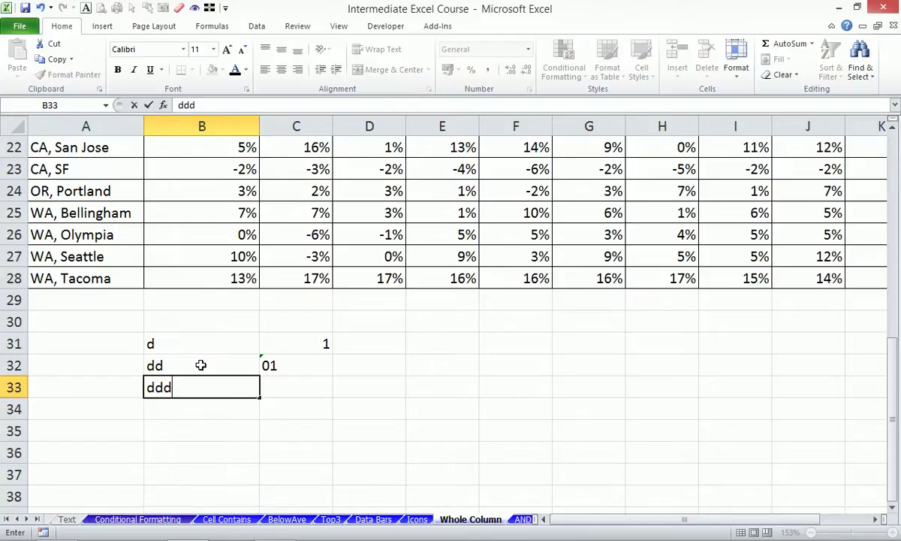
pyautogui.press('Right')
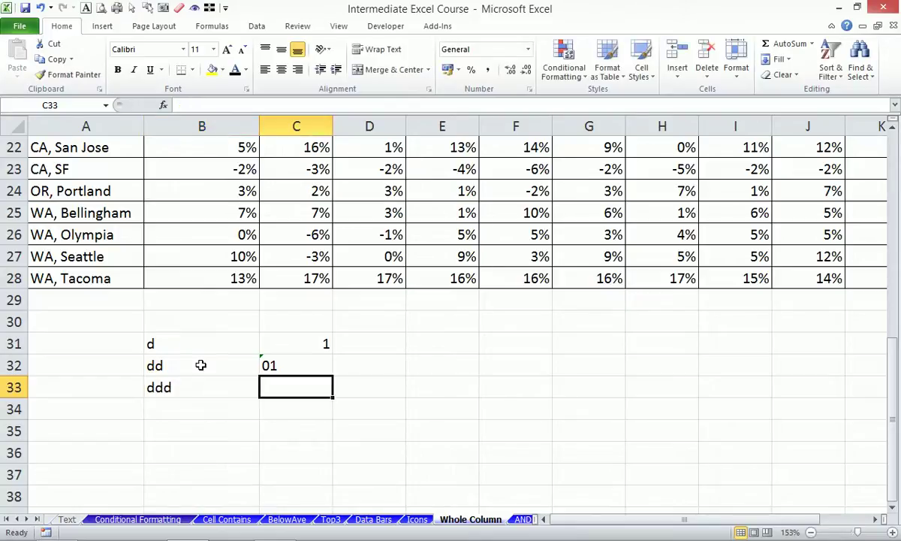
pyautogui.write('tue')
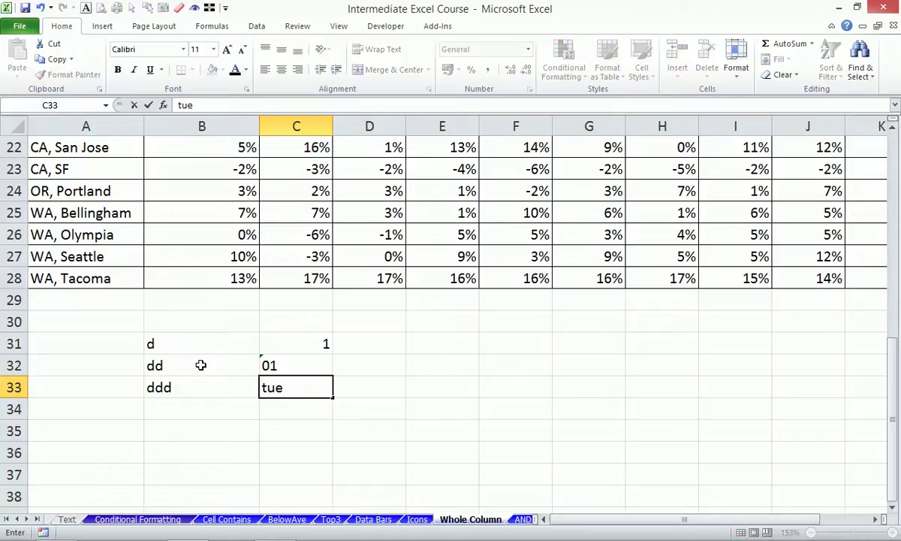
pyautogui.press('Return')
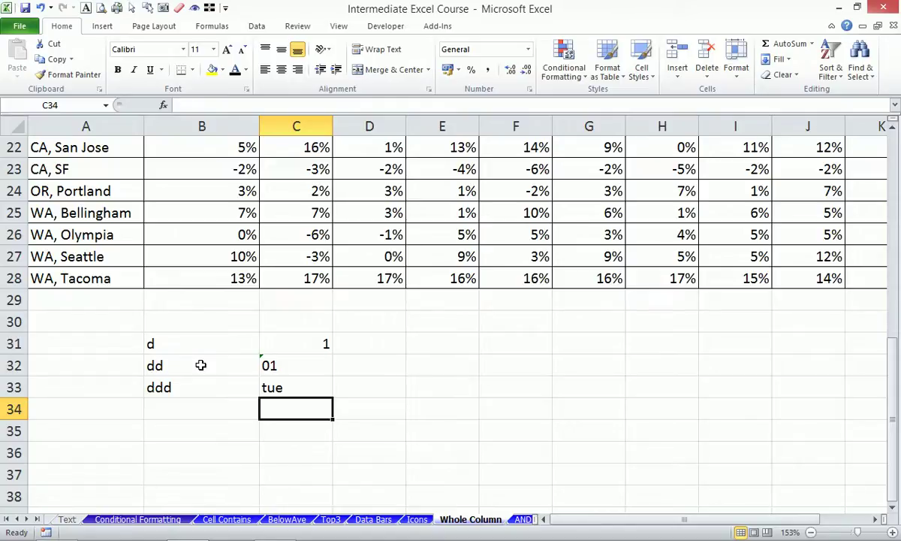
# Enter the code dddd in B34 with the example Tuesday in C34
pyautogui.press('Left')
pyautogui.write('dddd')
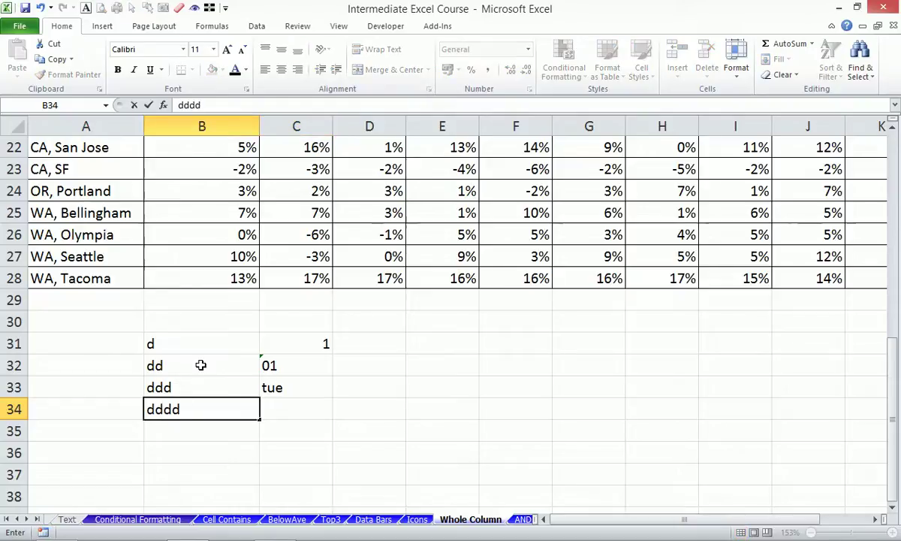
pyautogui.press('Right')
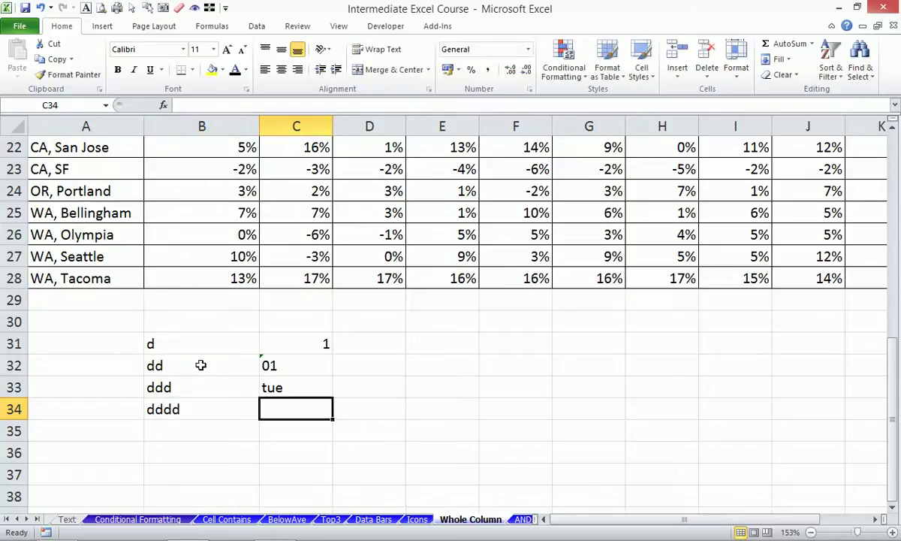
pyautogui.write('tues')
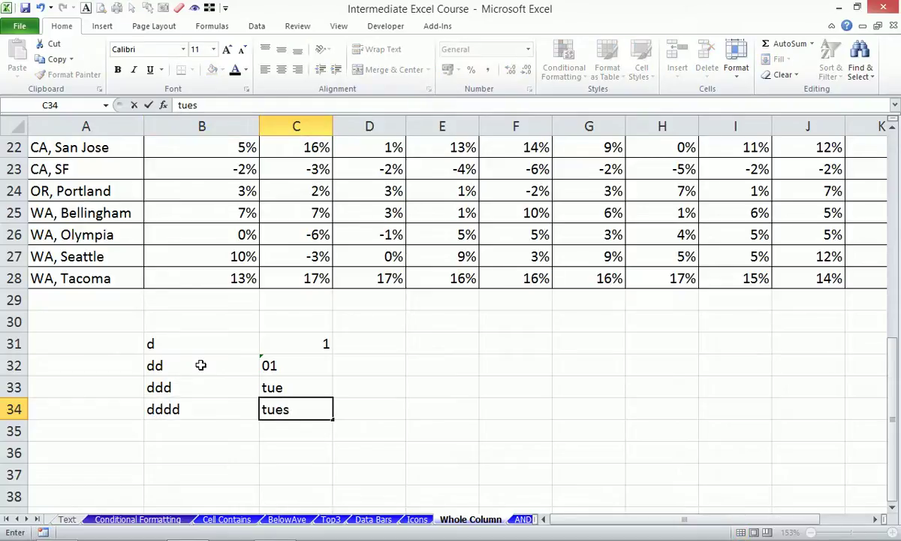
pyautogui.write('day')
pyautogui.press('Return')
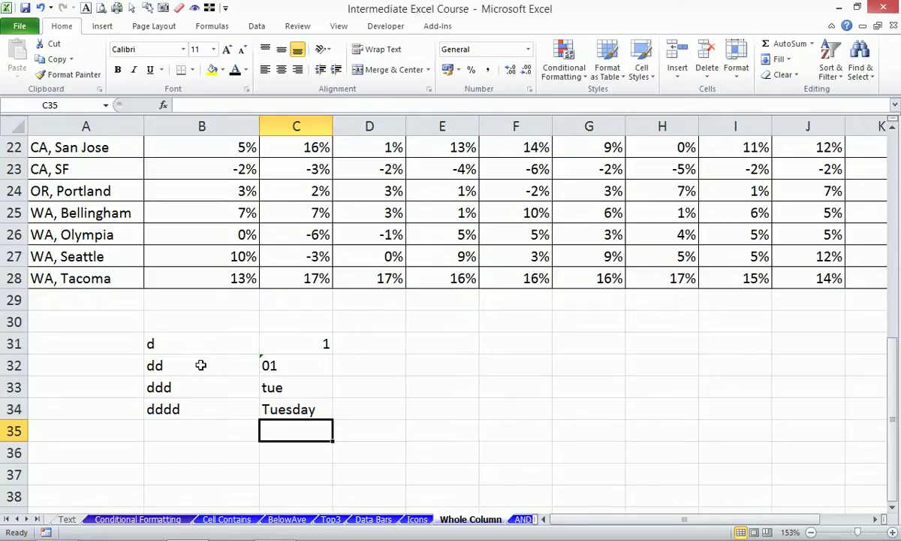
# List the month format codes m, mm, mmm and mmmm down cells A31 to A34
pyautogui.press('Up')
pyautogui.press('Up')
pyautogui.press('Up')
pyautogui.press('Up')
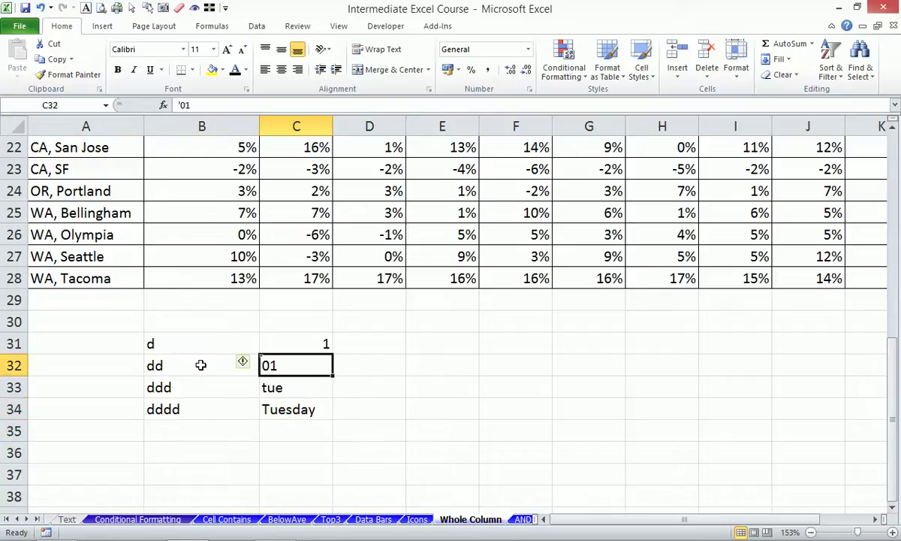
pyautogui.press('Left')
pyautogui.press('Left')
pyautogui.write('m')
pyautogui.press('Return')
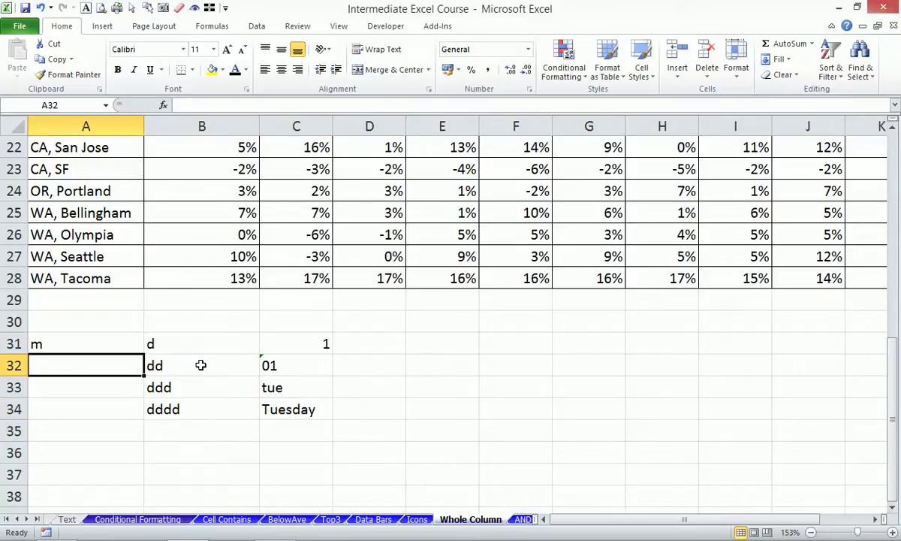
pyautogui.write('mm')
pyautogui.press('Return')
pyautogui.write('mmm')
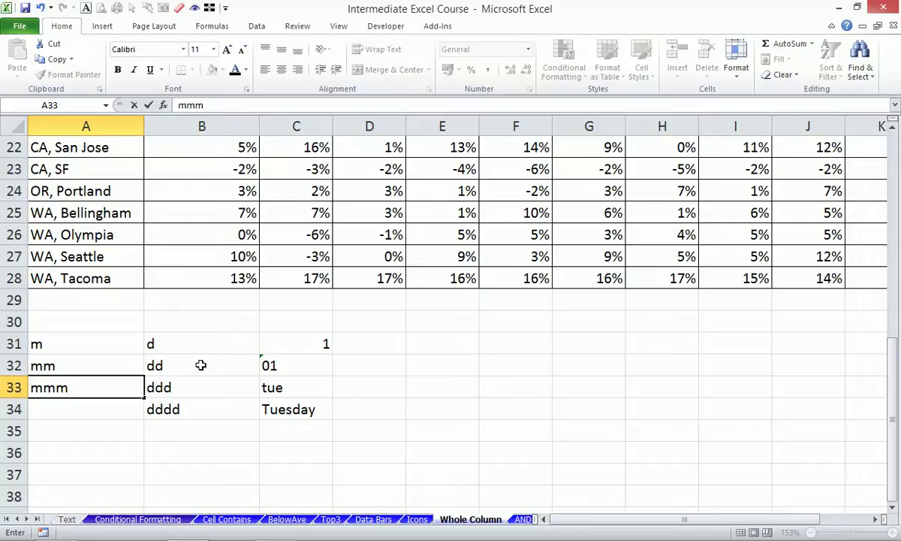
pyautogui.press('Return')
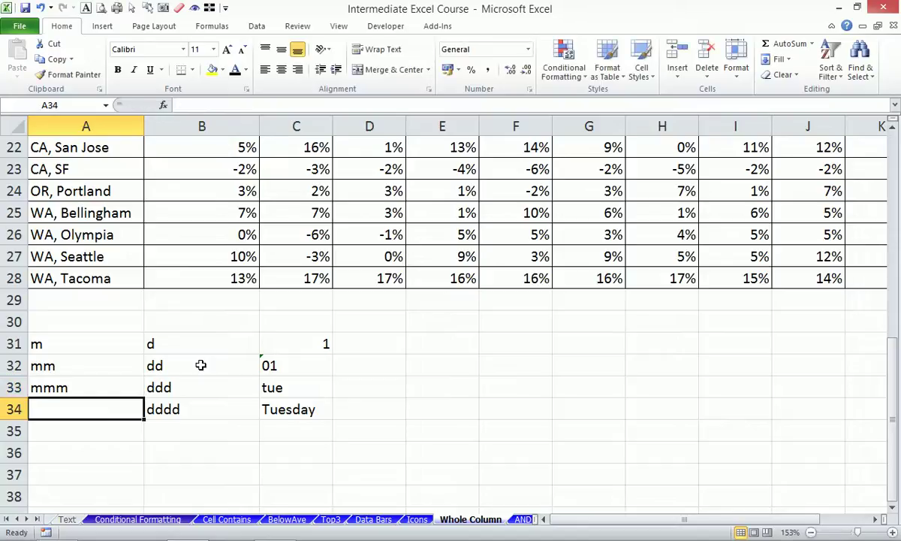
pyautogui.write('mmmm')
pyautogui.press('Return')
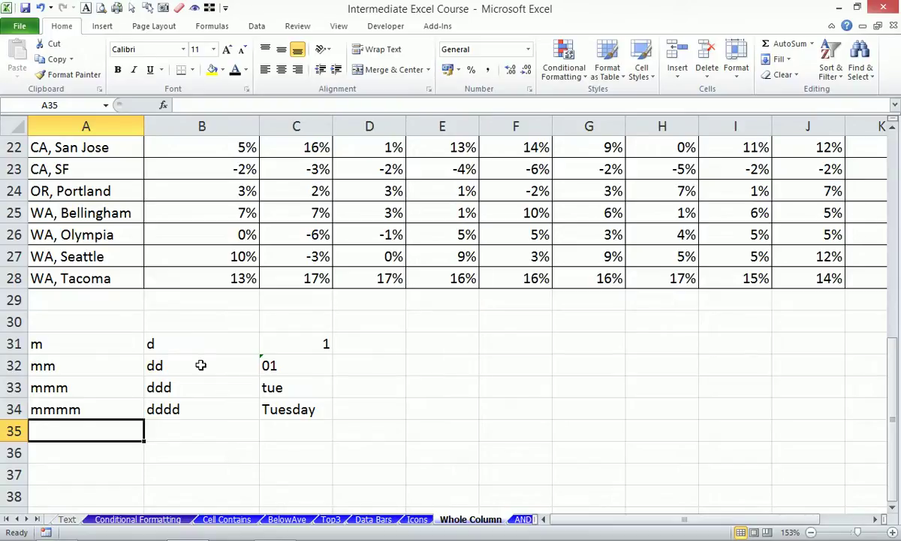
# Enter the year codes y&yy in A35 with the example 16 in C35
pyautogui.write('y')
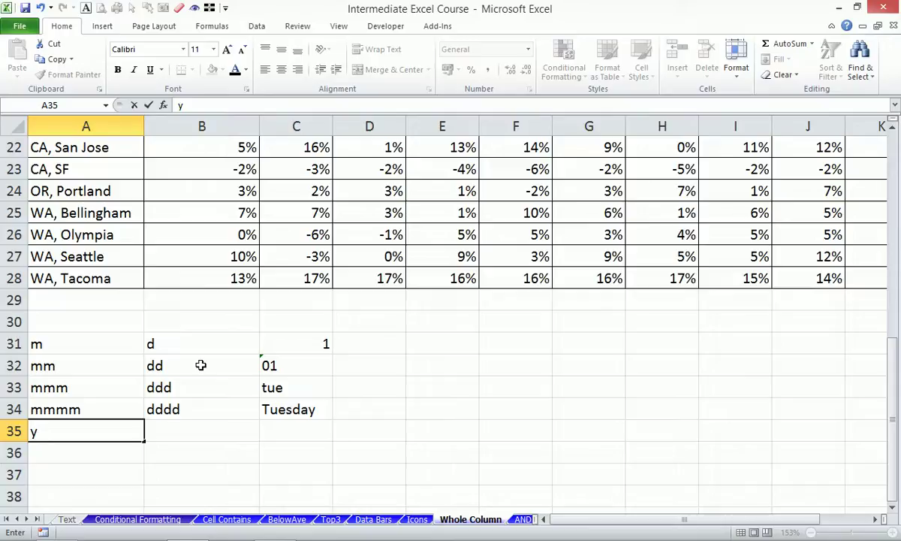
pyautogui.write('&yy')
pyautogui.press('Tab')
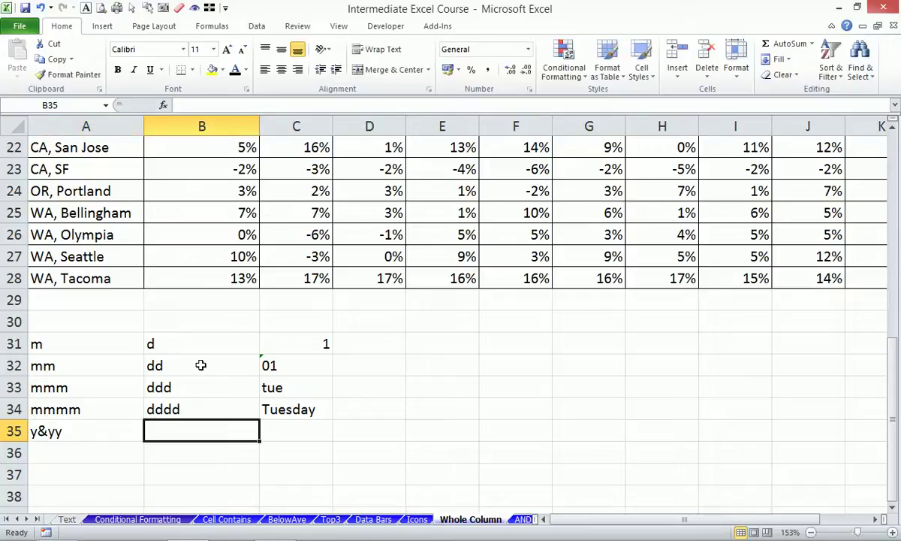
pyautogui.press('Right')
pyautogui.press('Right')
pyautogui.press('Left')
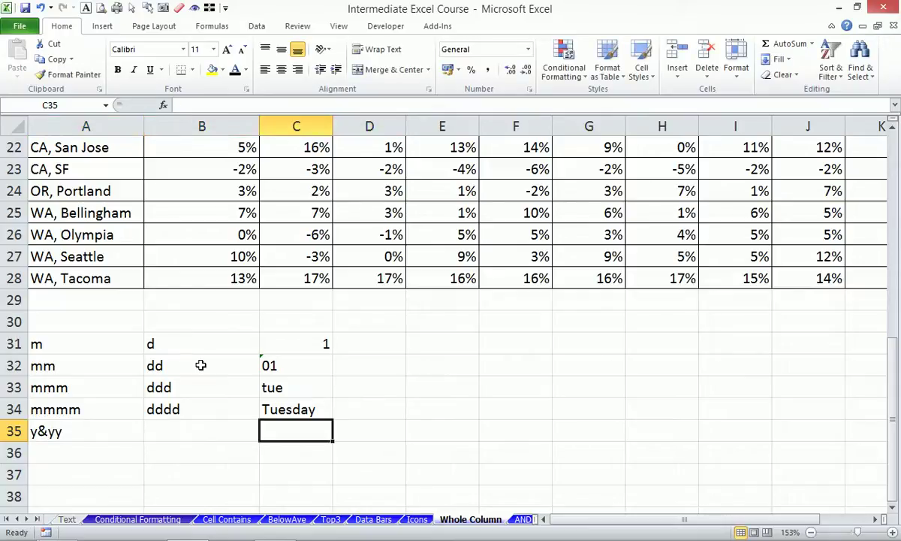
pyautogui.write('16')
pyautogui.press('Return')
# Enter the year codes yyy & yyyy in A36 with the example 2016 in C36
pyautogui.press('Left')
pyautogui.press('Left')
pyautogui.write('yyy')
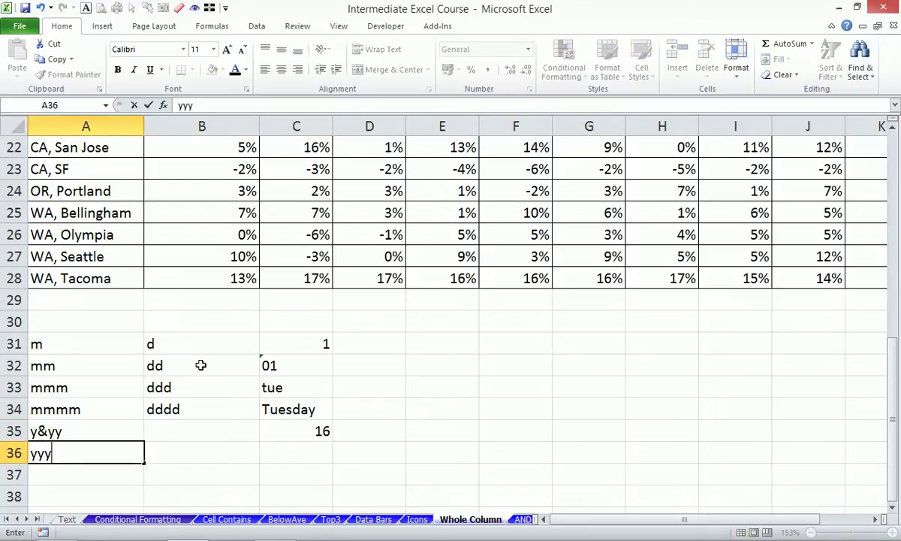
pyautogui.write(' & yyyy')
pyautogui.press('Right')
pyautogui.press('Right')
pyautogui.write('2016')
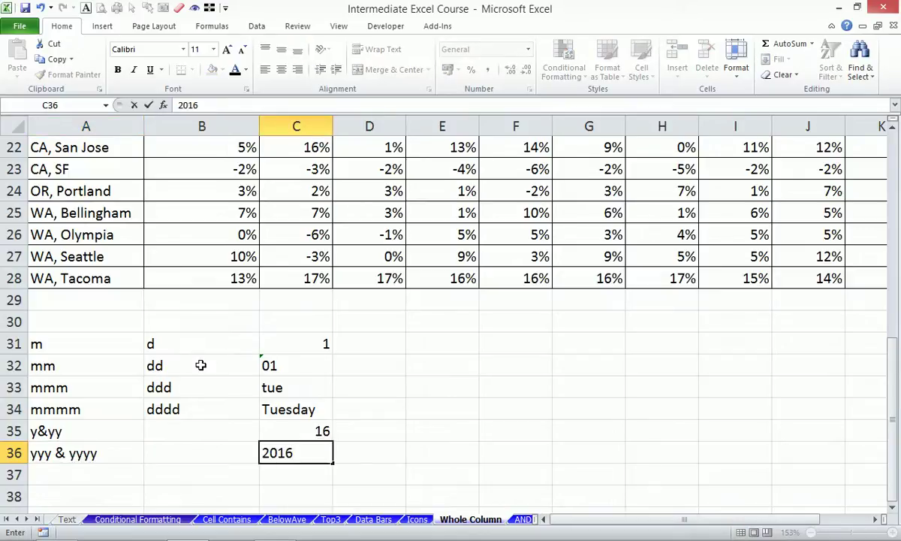
pyautogui.press('Return')
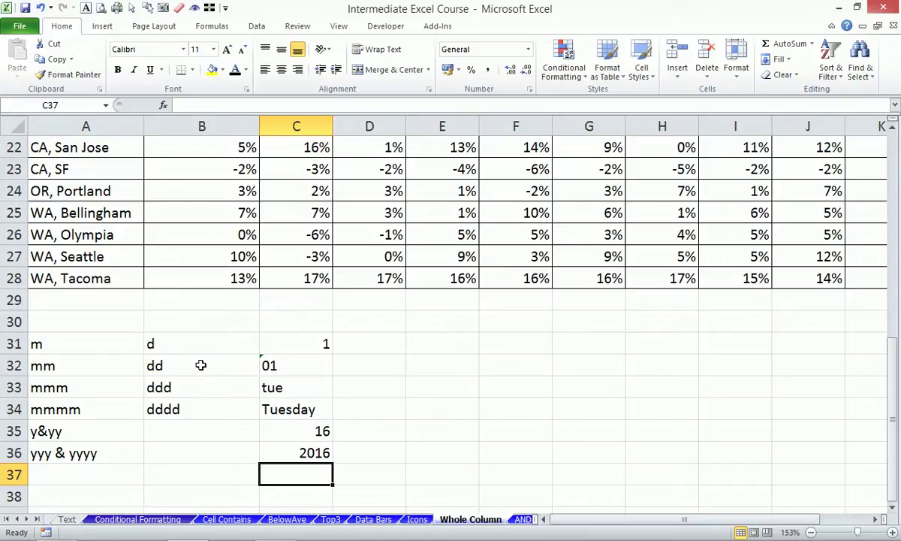
pyautogui.scroll(3, 180, 323)
pyautogui.click(215, 233)
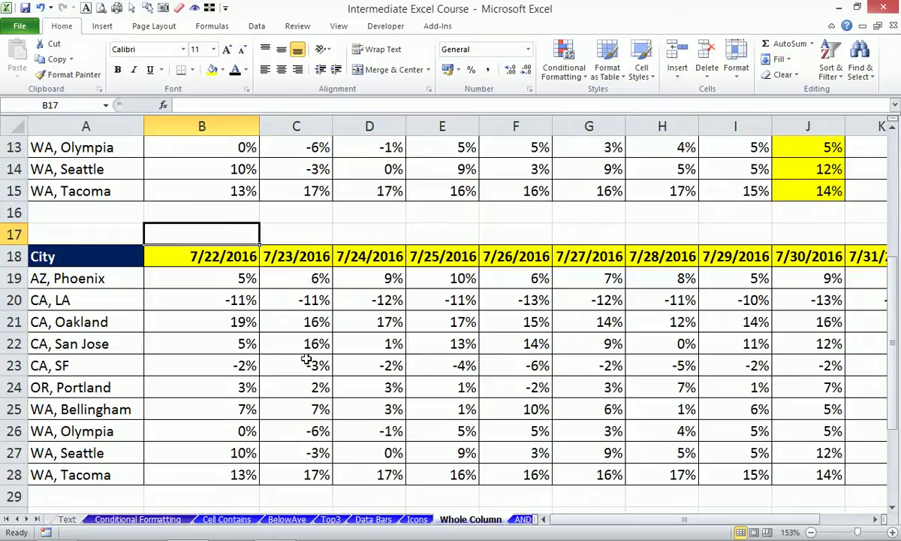
pyautogui.write('te')
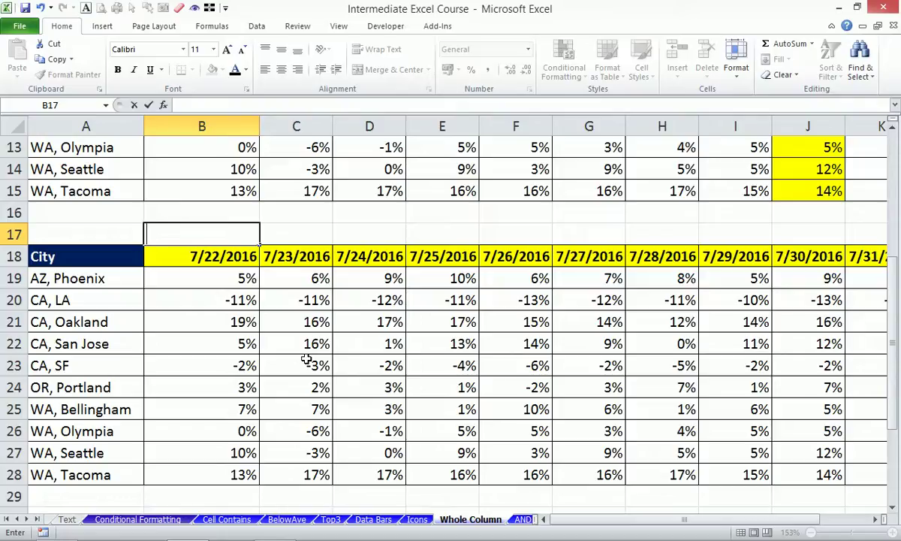
pyautogui.press('BackSpace')
pyautogui.press('BackSpace')
pyautogui.write('=te')
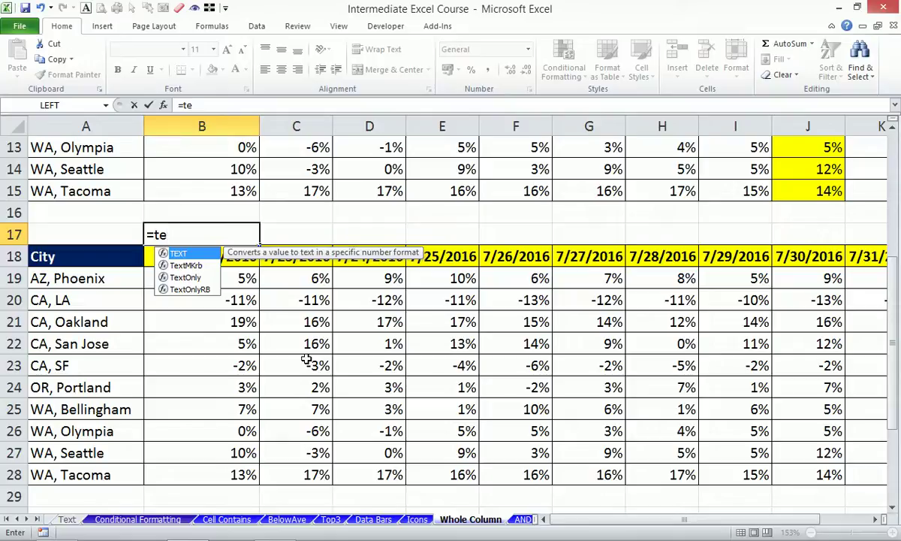
pyautogui.press('Tab')
pyautogui.press('Escape')
# Zoom the view to the range A17:E24 and autofit the widths of its columns
pyautogui.moveTo(119, 231); pyautogui.dragTo(418, 379)
pyautogui.hotkey('alt', 'w')
pyautogui.press('g')
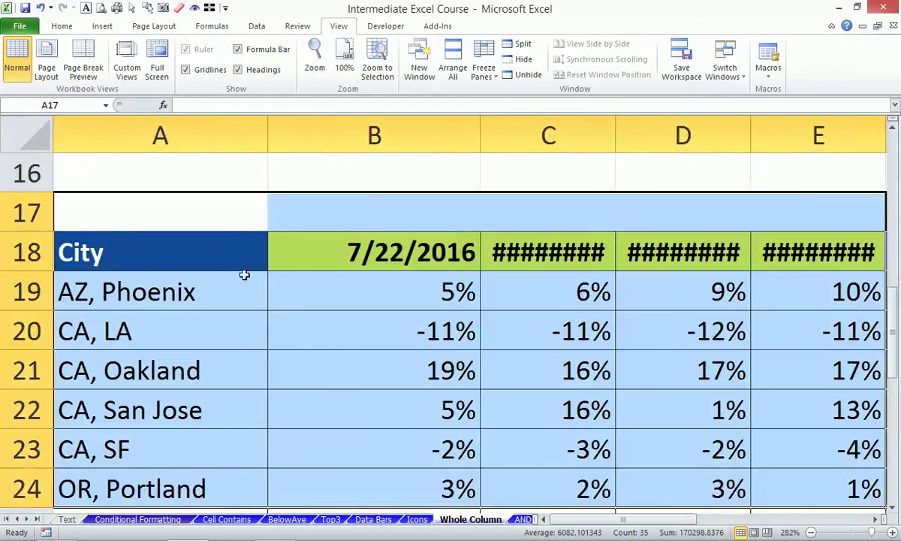
pyautogui.hotkey('alt', 'o')
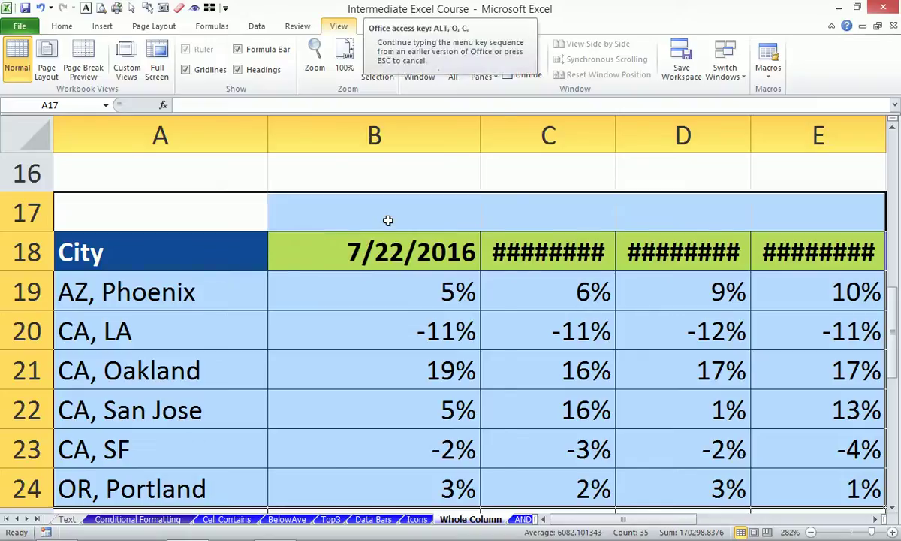
pyautogui.press('c')
pyautogui.press('a')
# Enter =TEXT(B18,"ddd") in B17 and copy the formula across to D17
pyautogui.press('Right')
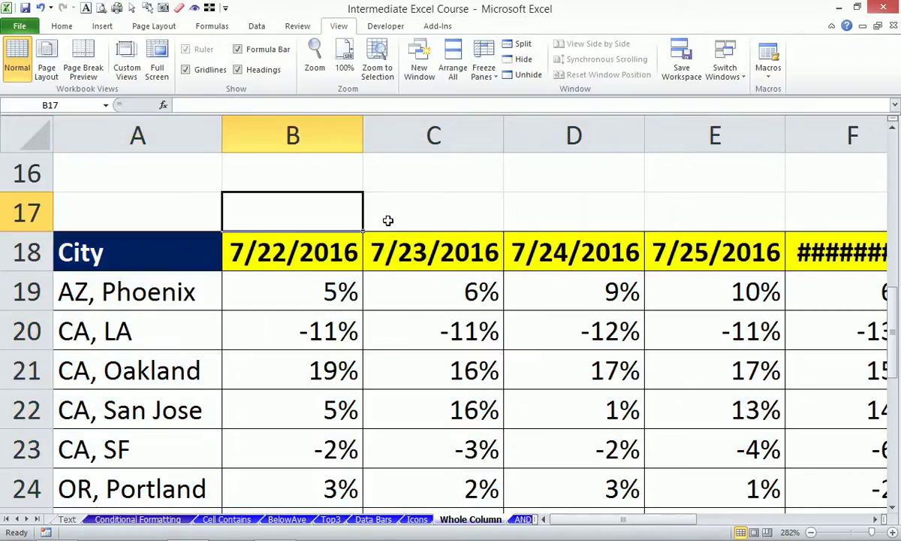
pyautogui.write('=text')
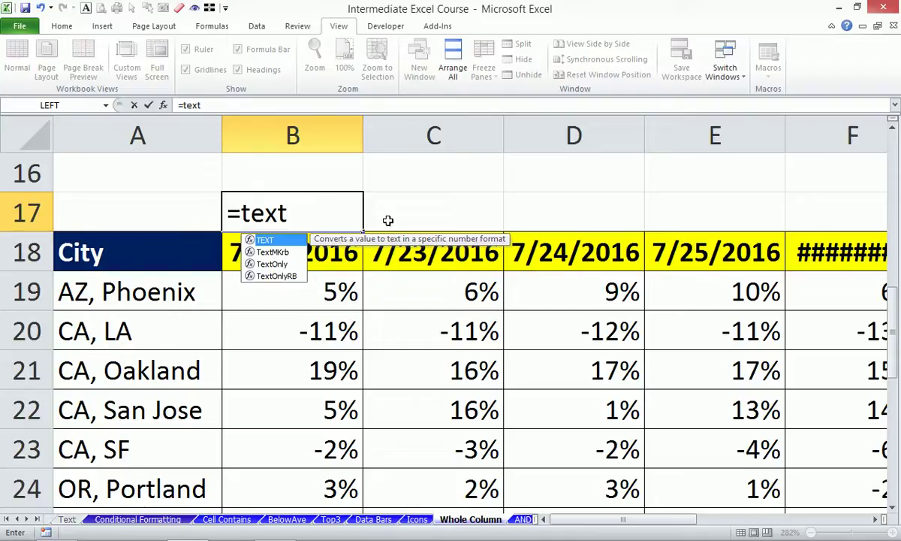
pyautogui.press('Tab')
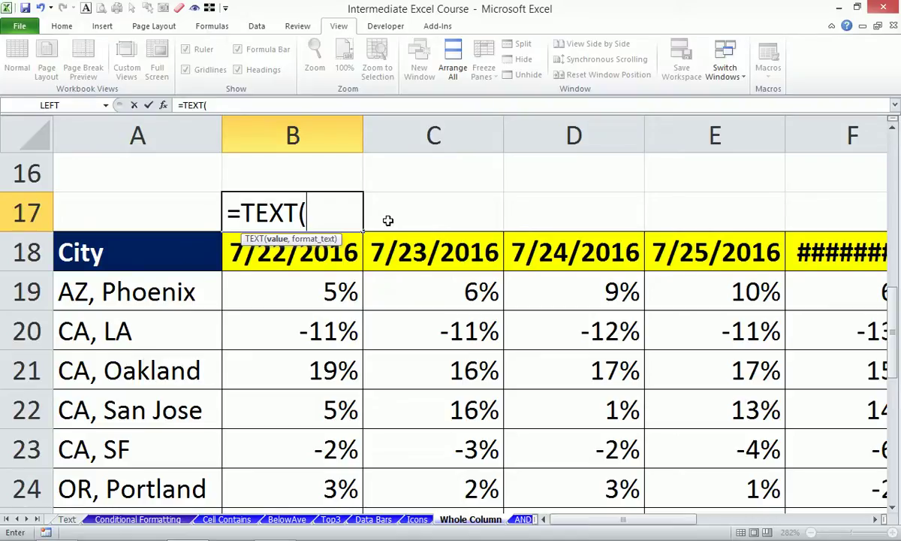
pyautogui.press('Down')
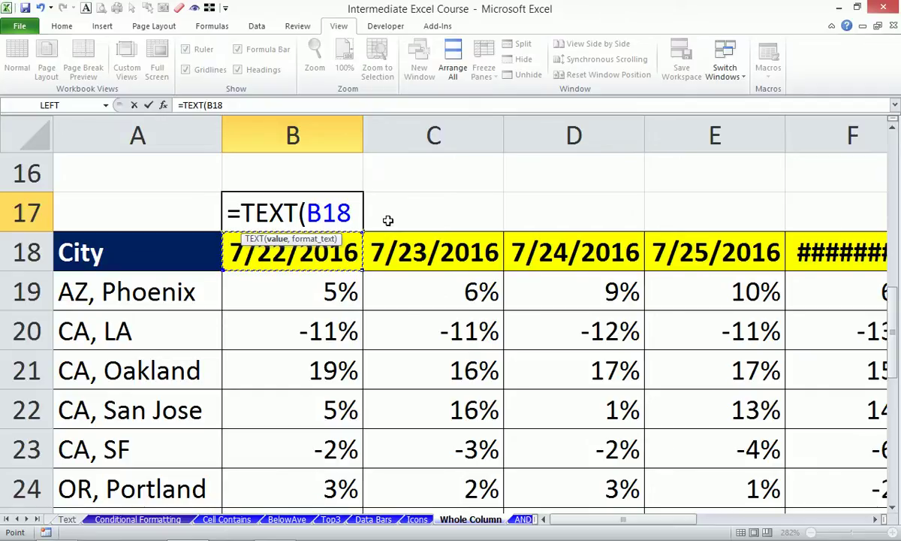
pyautogui.write(',')
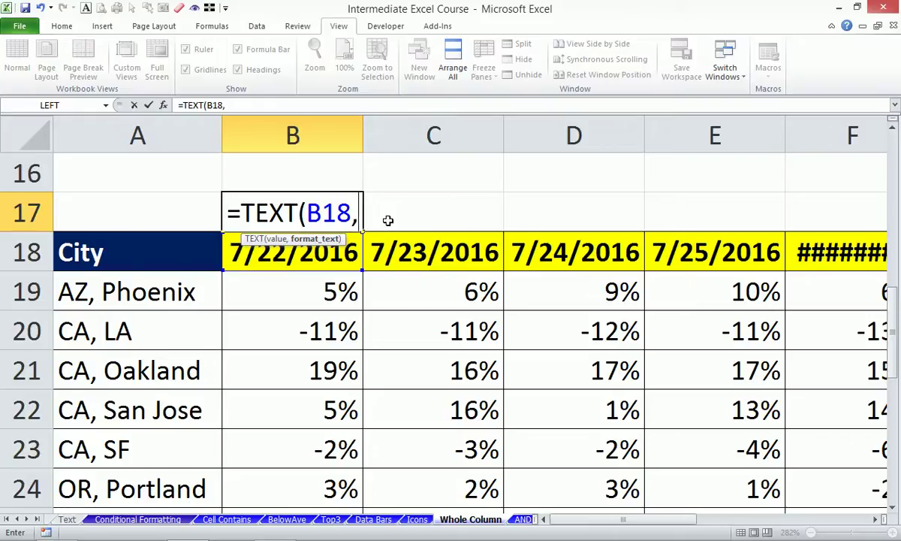
pyautogui.write('"ddd"')
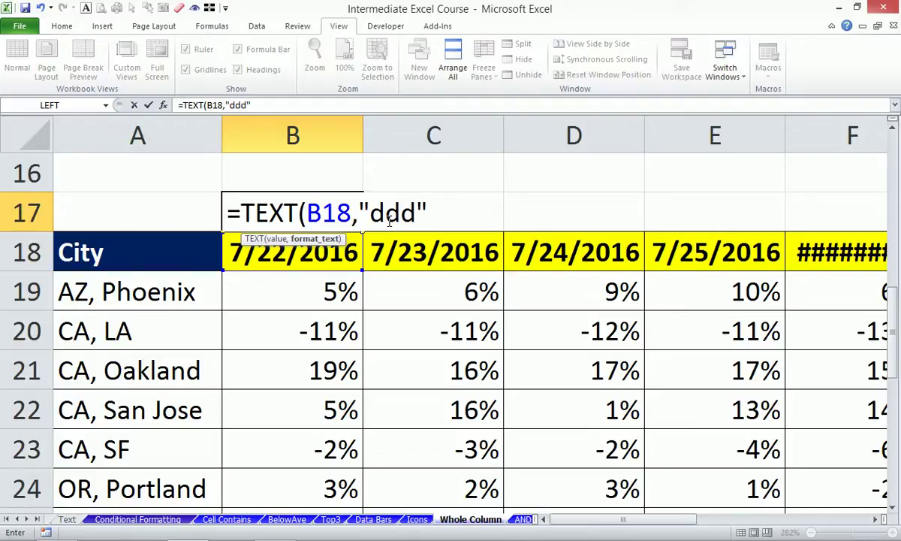
pyautogui.write(')')
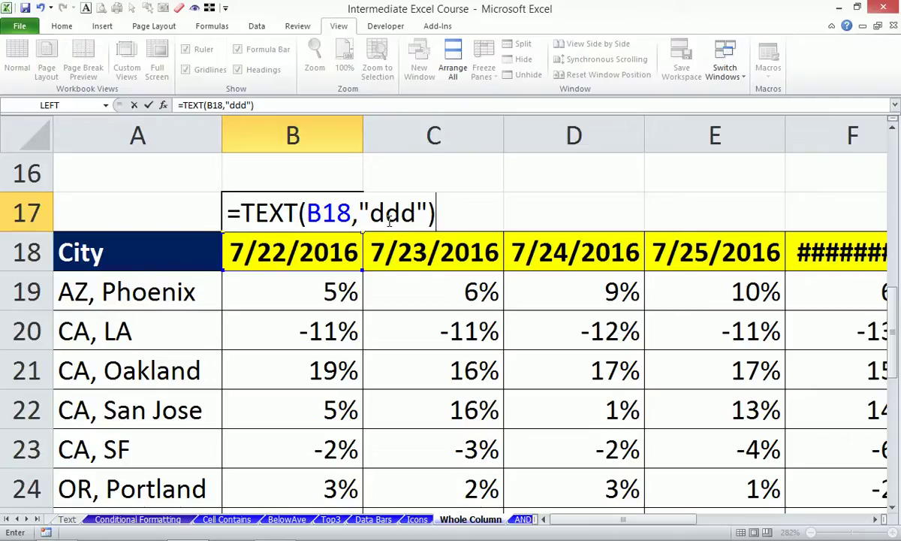
pyautogui.press('Return')
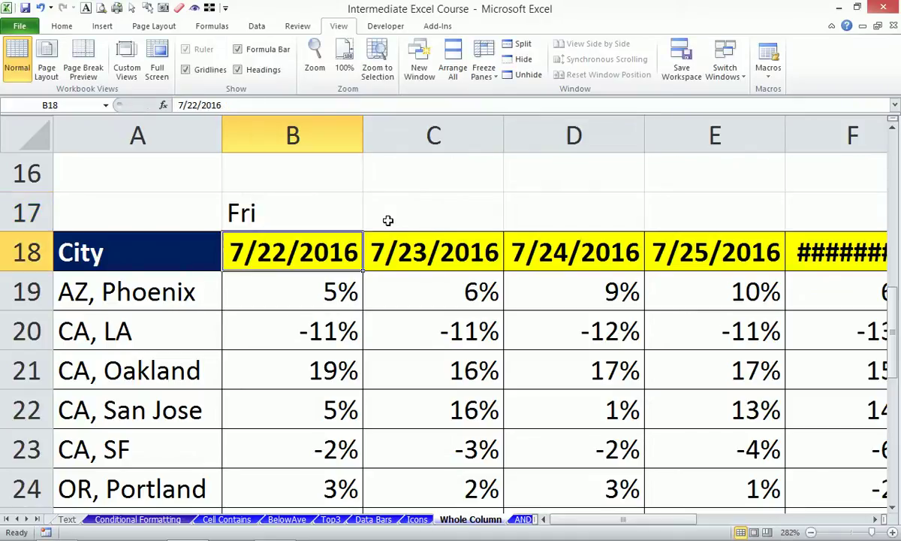
pyautogui.click(337, 210)
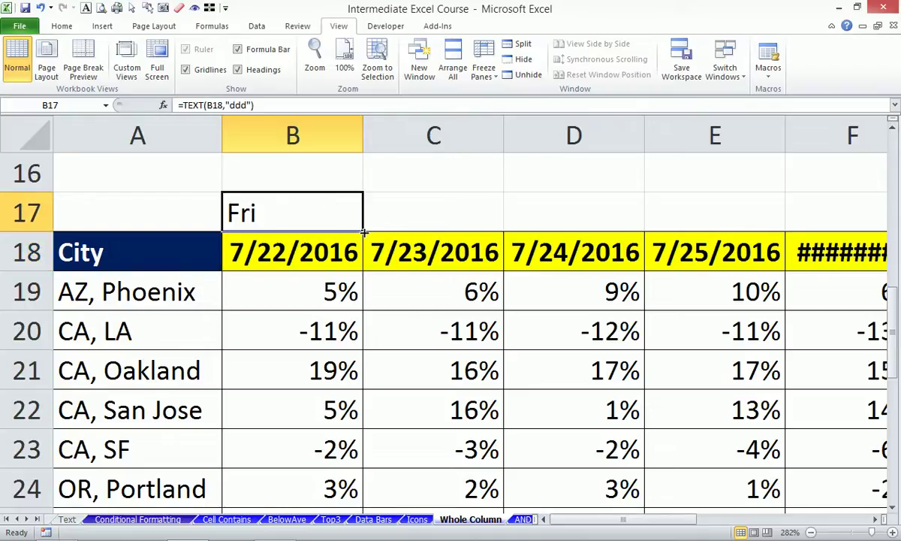
pyautogui.moveTo(372, 233); pyautogui.dragTo(669, 210)
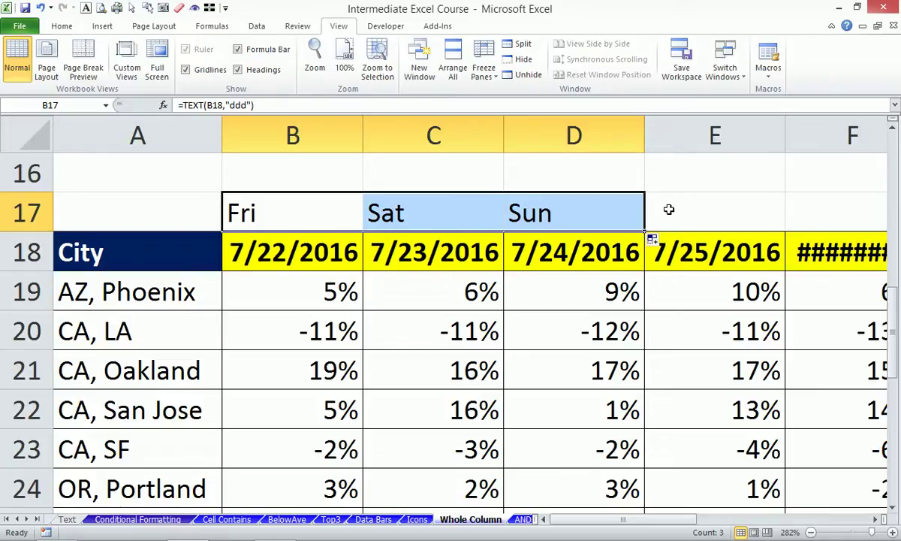
# Extend the B17 formula to =TEXT(B18,"ddd")="Fri" and copy it across to D17
pyautogui.click(312, 209)
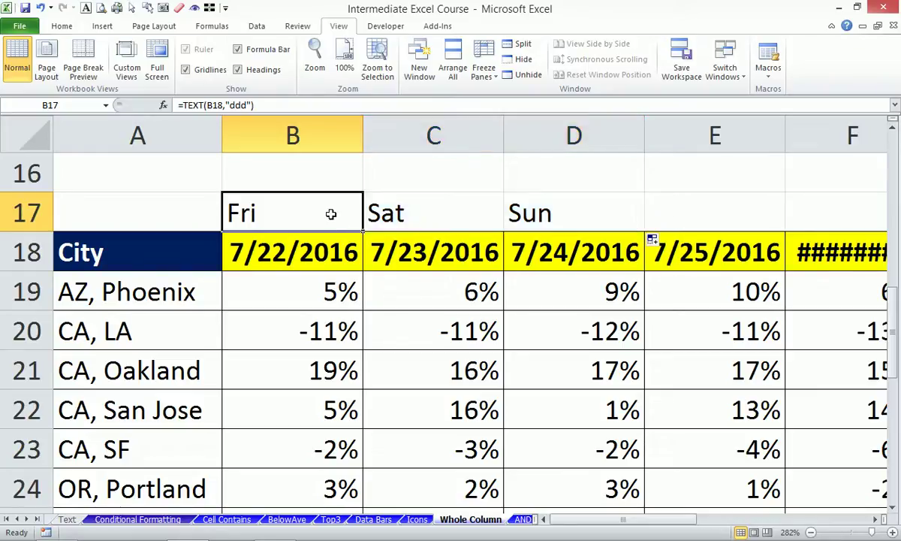
pyautogui.click(317, 105)
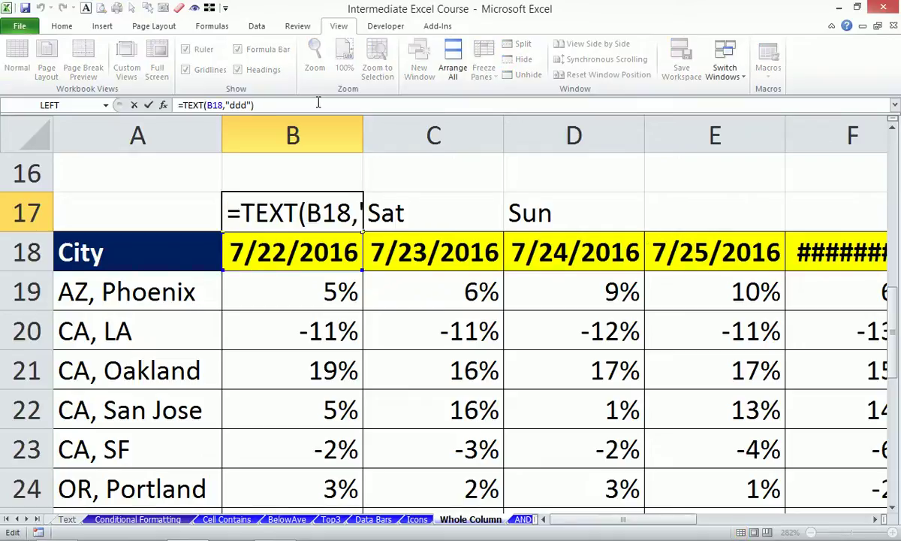
pyautogui.write('=')
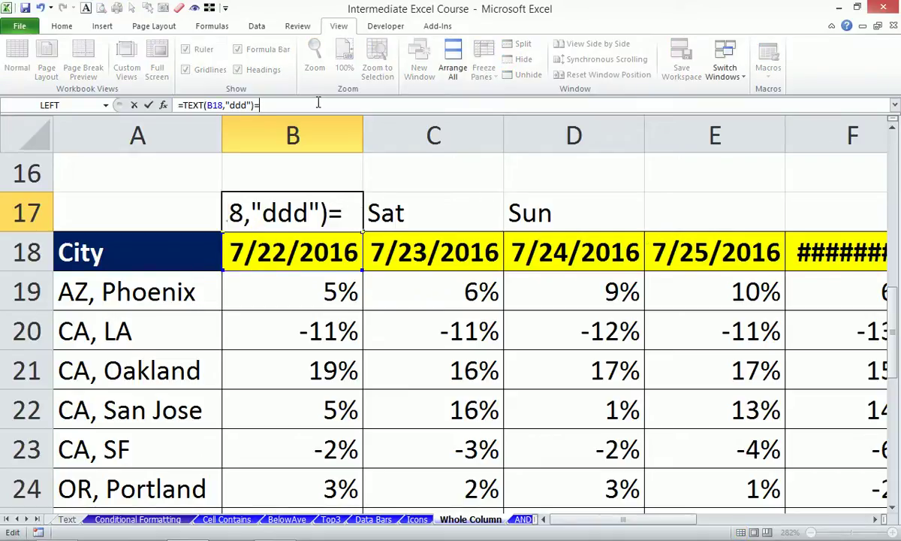
pyautogui.write('"Fri"')
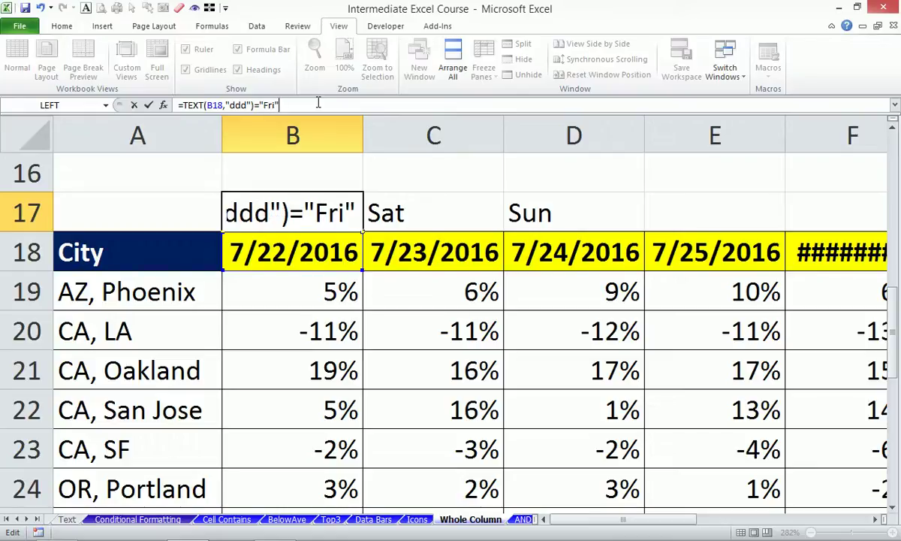
pyautogui.hotkey('ctrl', 'Return')
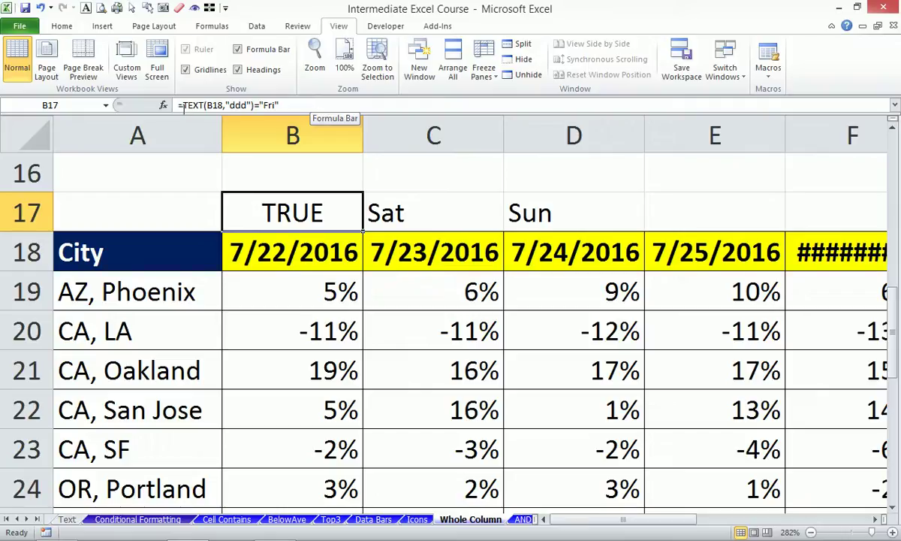
pyautogui.moveTo(383, 229); pyautogui.dragTo(639, 199)
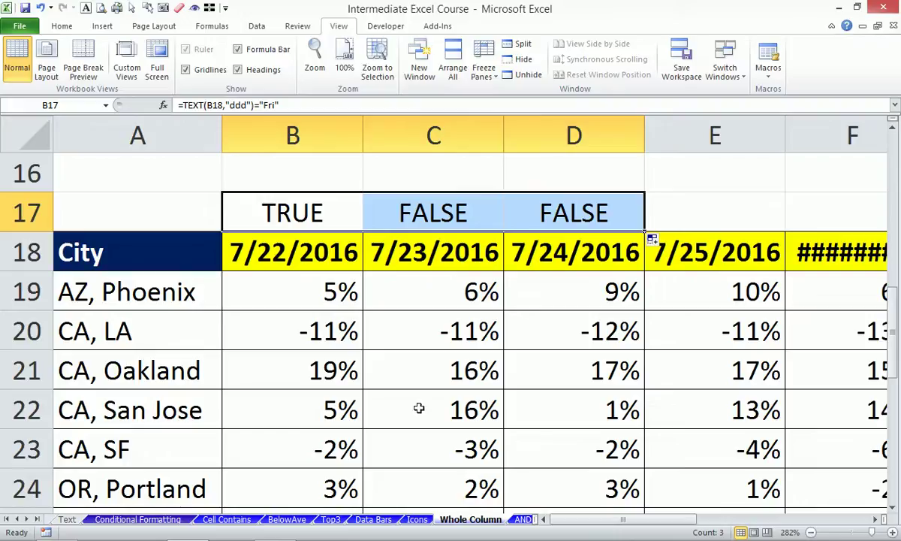
# Change the first date header in B18 to 7/25/2016
pyautogui.click(288, 244)
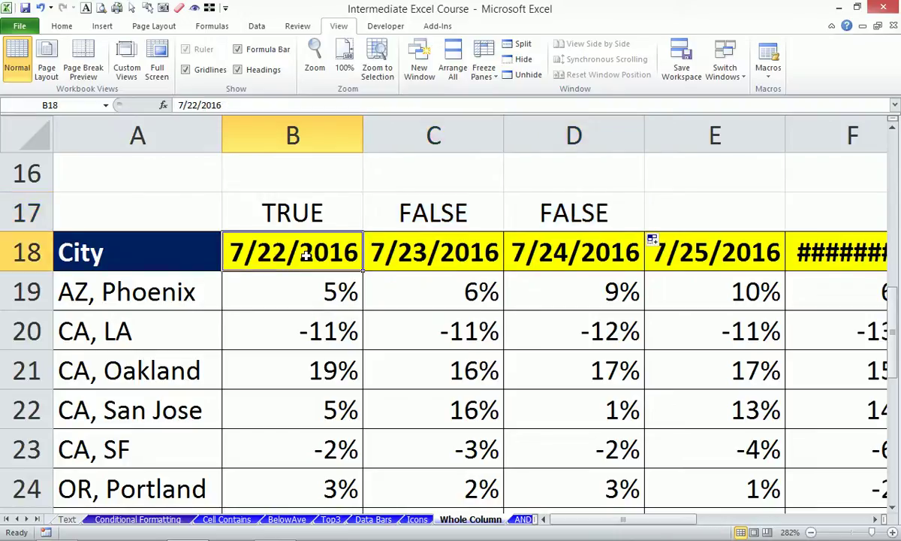
pyautogui.click(193, 105)
pyautogui.doubleClick(193, 105)
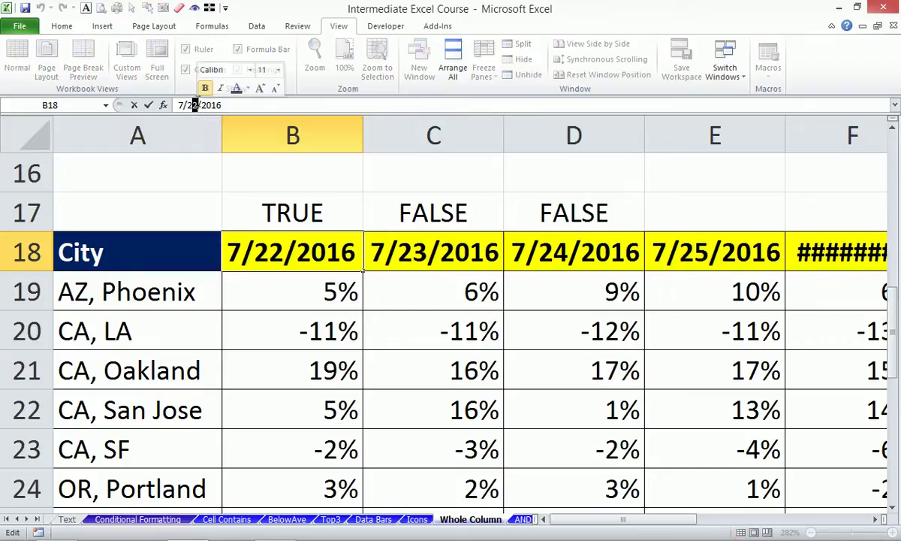
pyautogui.write('5')
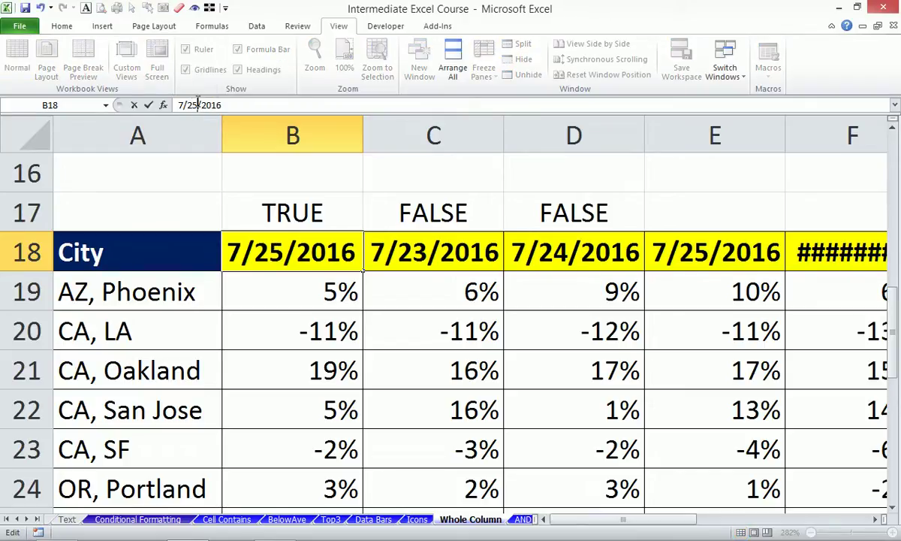
pyautogui.press('Return')
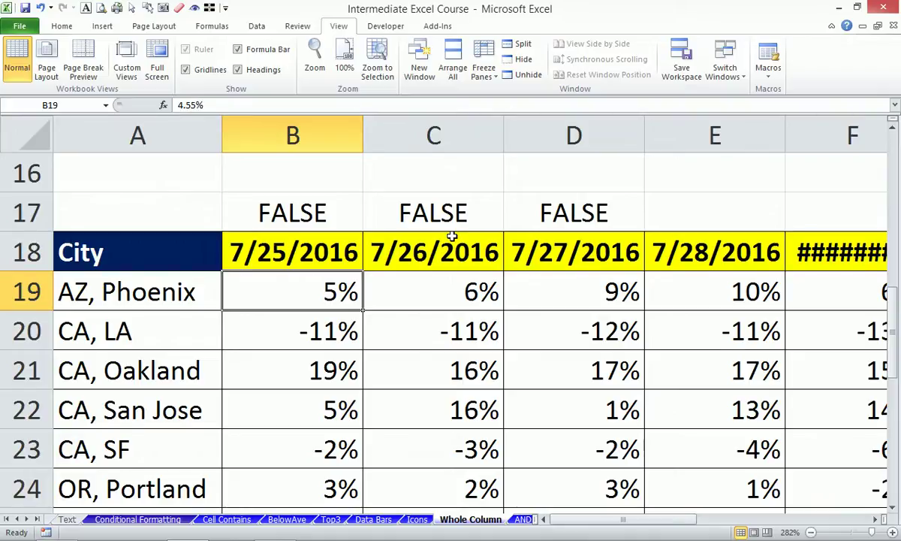
# Zoom the sheet out to 190% and return to the month table at its beginning
pyautogui.scroll(3, 452, 237)
pyautogui.scroll(-2, 451, 237)
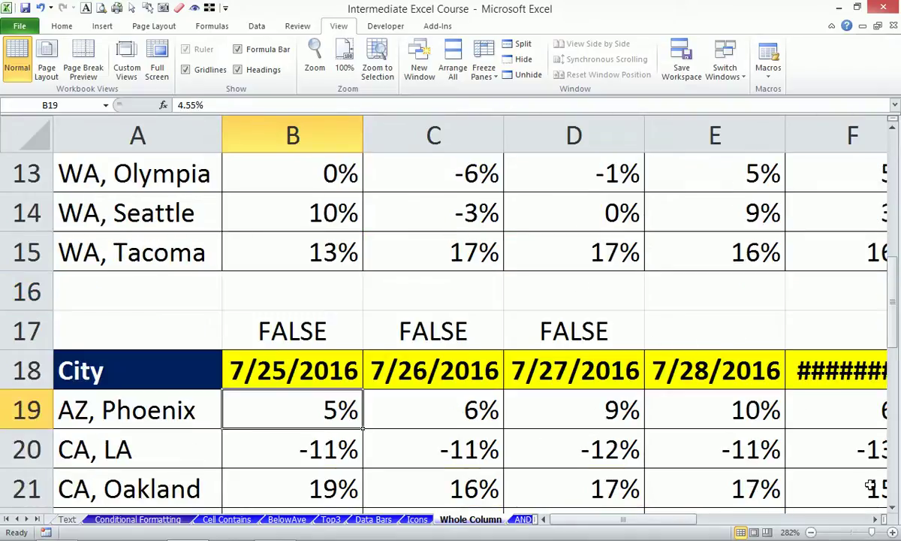
pyautogui.click(811, 531)
pyautogui.click(811, 531)
pyautogui.click(811, 532)
pyautogui.click(812, 532)
pyautogui.click(811, 532)
pyautogui.click(811, 532)
pyautogui.click(812, 531)
pyautogui.click(811, 532)
pyautogui.click(811, 532)
pyautogui.click(811, 532)
pyautogui.scroll(4, 583, 401)
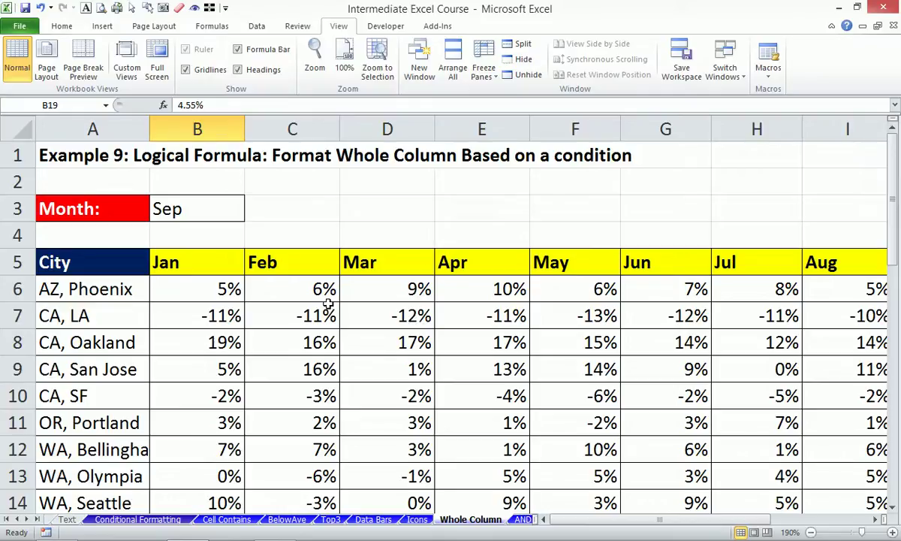
# Switch to the AND OR sheet and examine the sales table A5:C11 and the SalesRep and Customer criteria in E5:F5
pyautogui.click(522, 519)
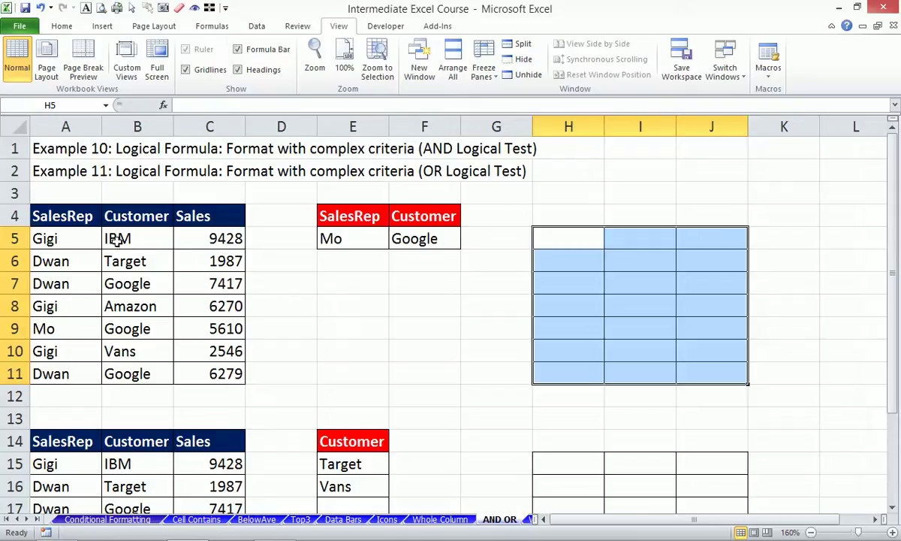
pyautogui.moveTo(89, 239); pyautogui.dragTo(195, 377)
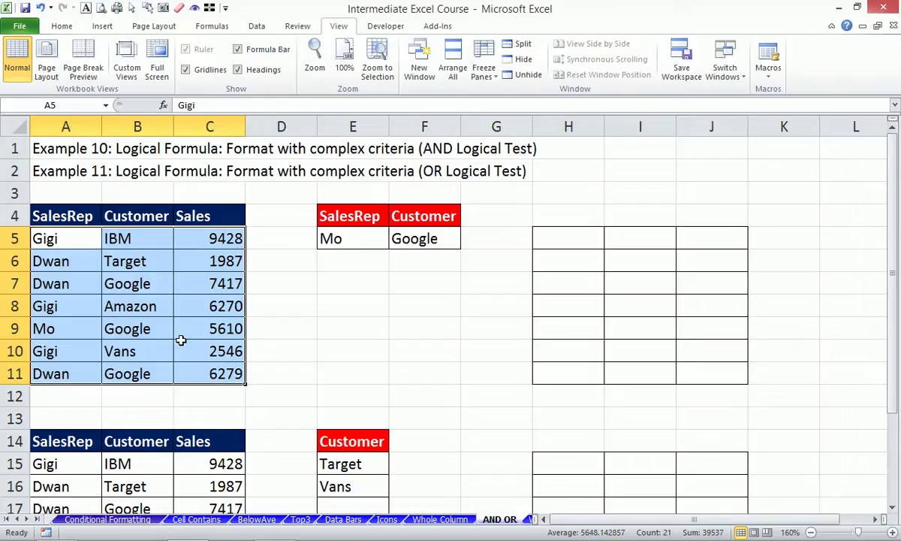
pyautogui.click(355, 242)
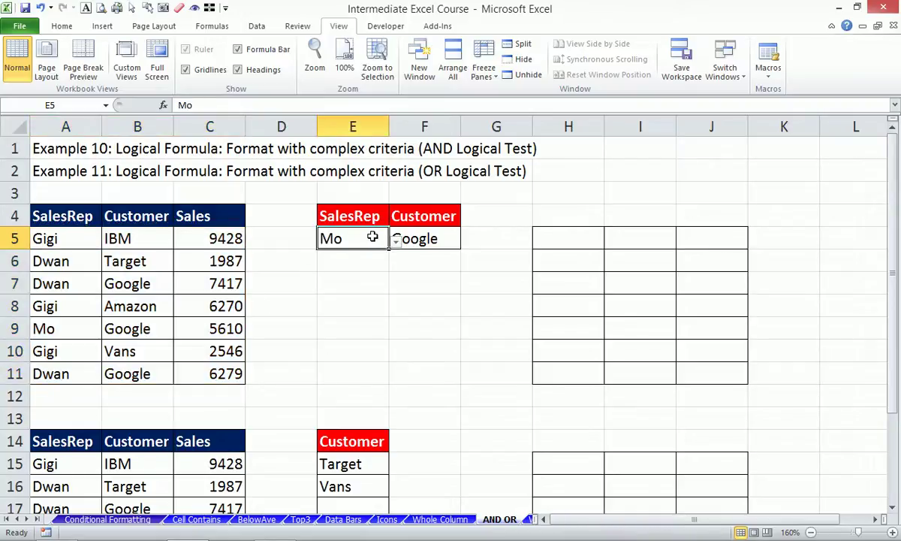
pyautogui.moveTo(372, 237); pyautogui.dragTo(407, 238)
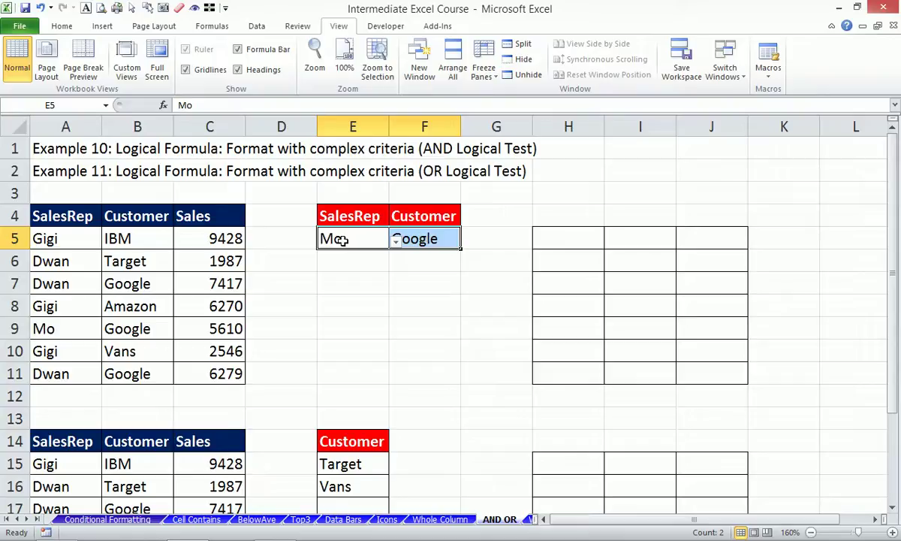
pyautogui.moveTo(342, 239); pyautogui.dragTo(459, 241)
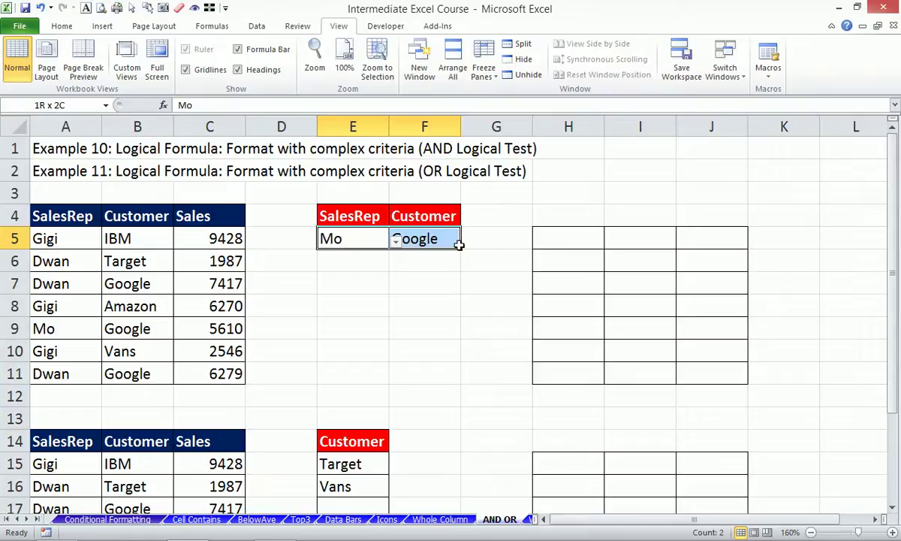
pyautogui.click(373, 240)
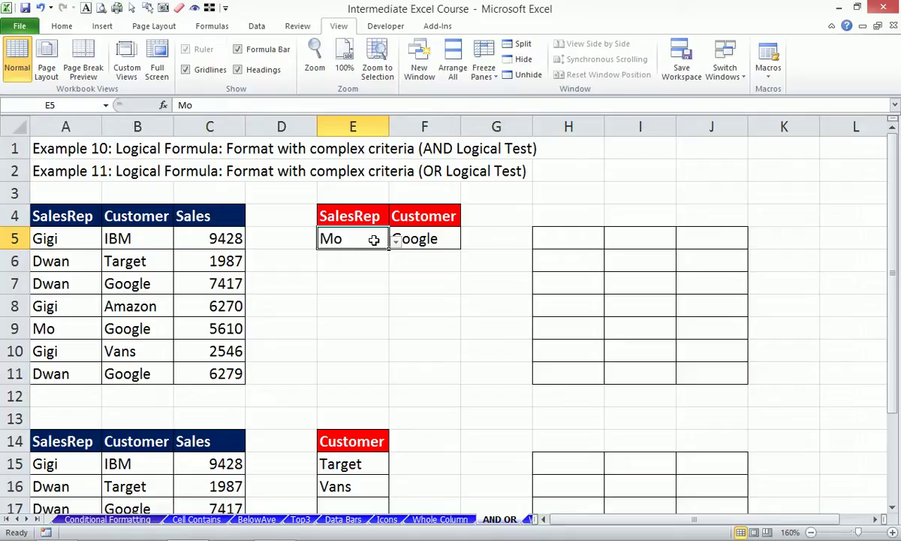
# Begin a formula for H5:J11 that compares the row's sales rep with the SalesRep criterion, =$A5=$E$5
pyautogui.click(561, 237)
pyautogui.moveTo(561, 238); pyautogui.dragTo(711, 364)
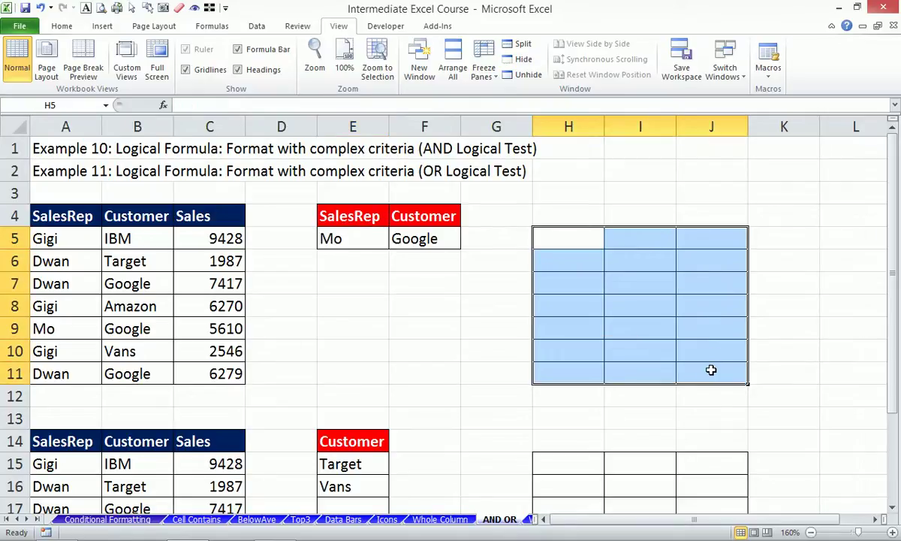
pyautogui.write('=')
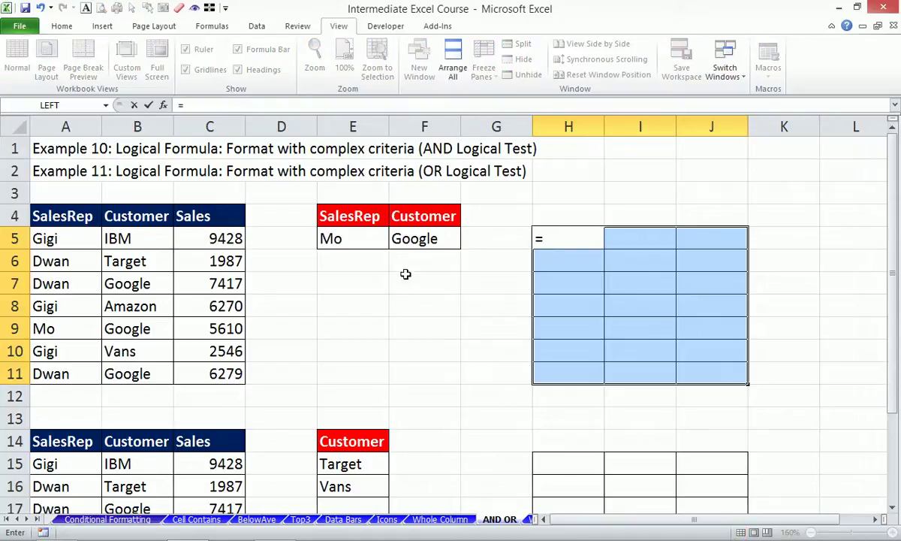
pyautogui.click(75, 238)
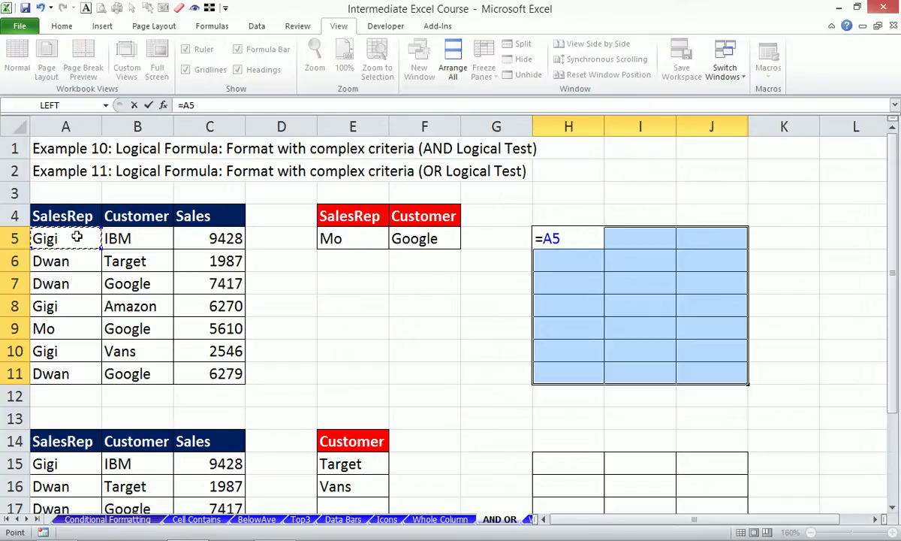
pyautogui.press('F4')
pyautogui.press('F4')
pyautogui.press('F4')
pyautogui.write('=')
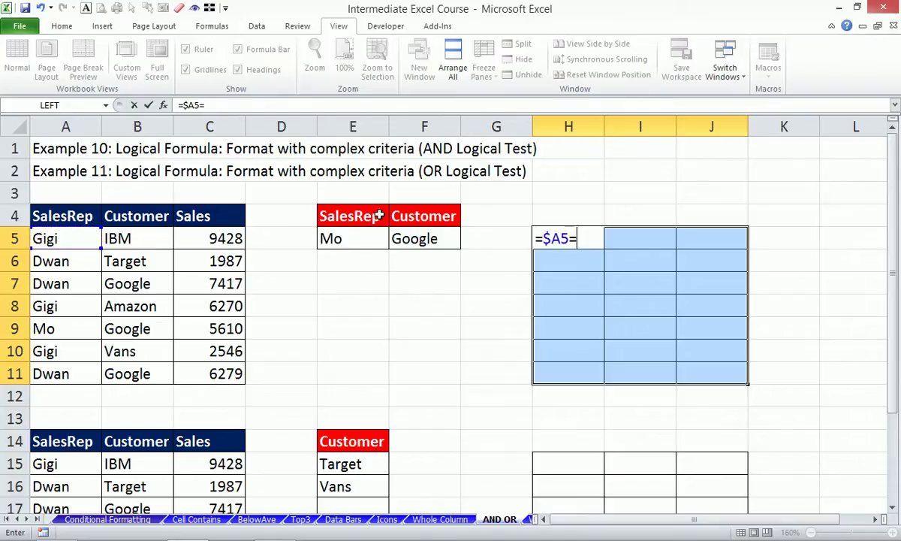
pyautogui.click(361, 238)
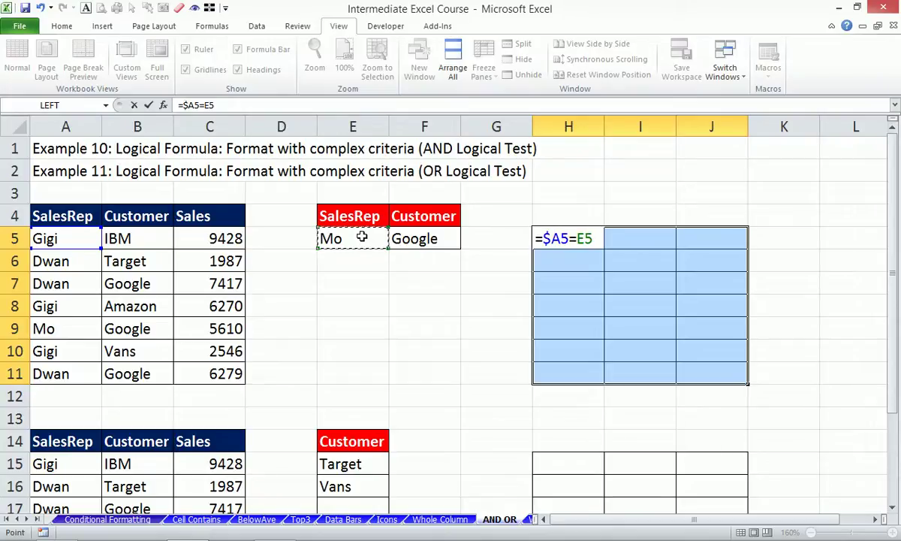
pyautogui.press('F4')
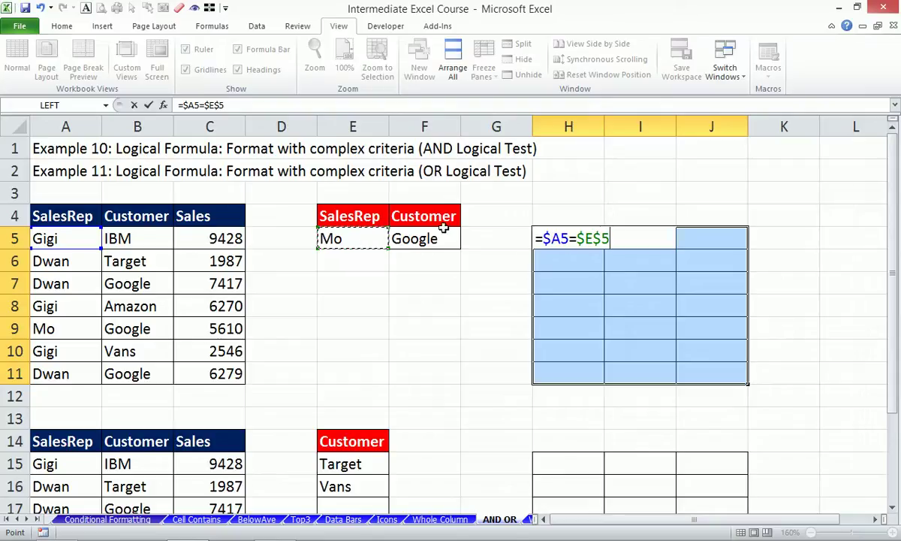
# Wrap the $A5=$E$5 comparison in an AND function and start its second logical argument
pyautogui.click(543, 239)
pyautogui.write('and(')
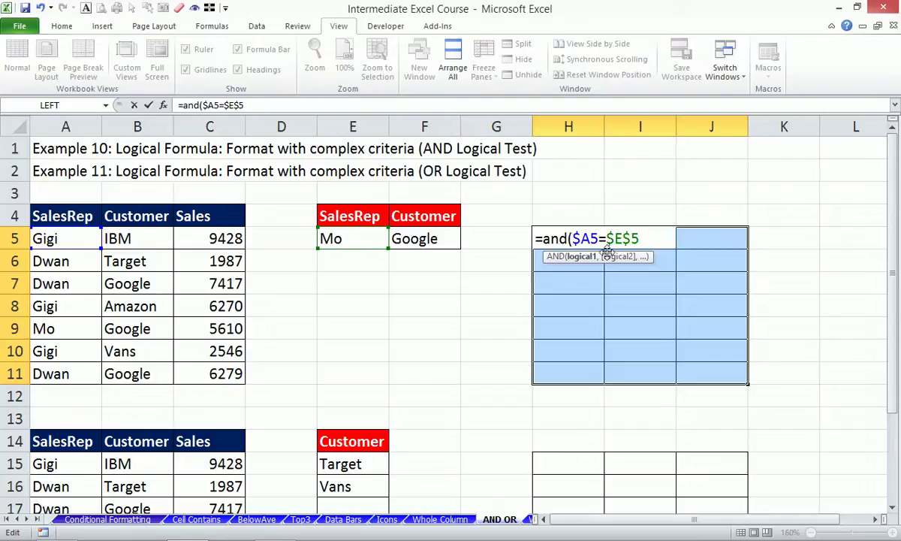
pyautogui.press('End')
pyautogui.write(',')
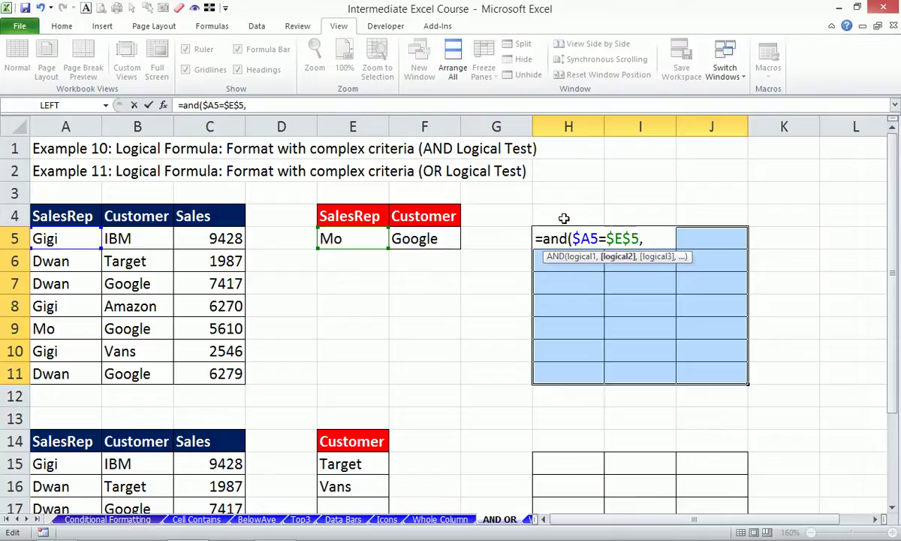
# Add $B5=$F$5 as the second AND test, close the function and enter the formula in all of H5:J11
pyautogui.click(145, 237)
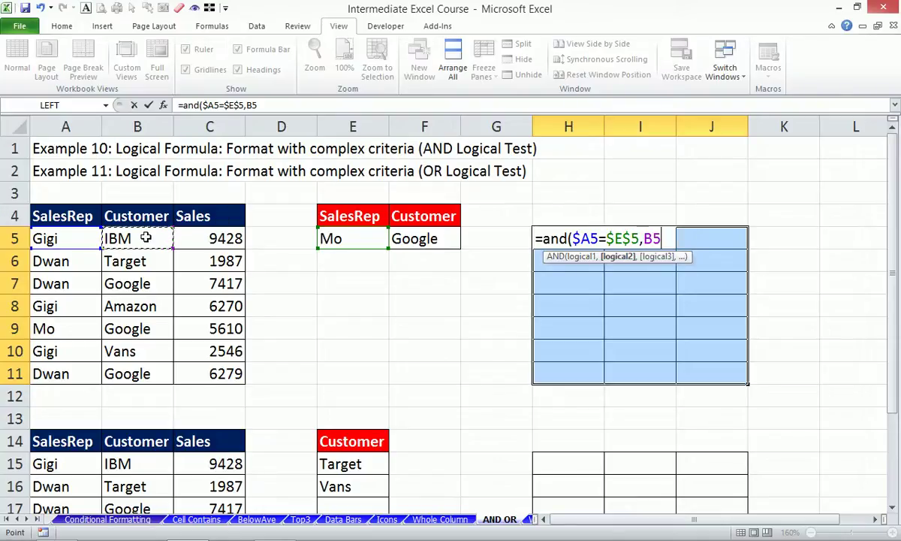
pyautogui.press('F4')
pyautogui.press('F4')
pyautogui.press('F4')
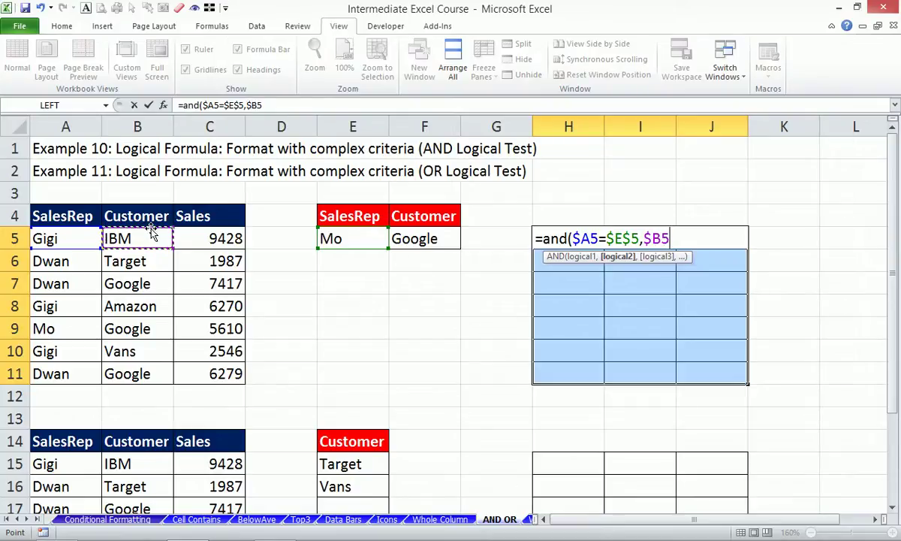
pyautogui.write('=')
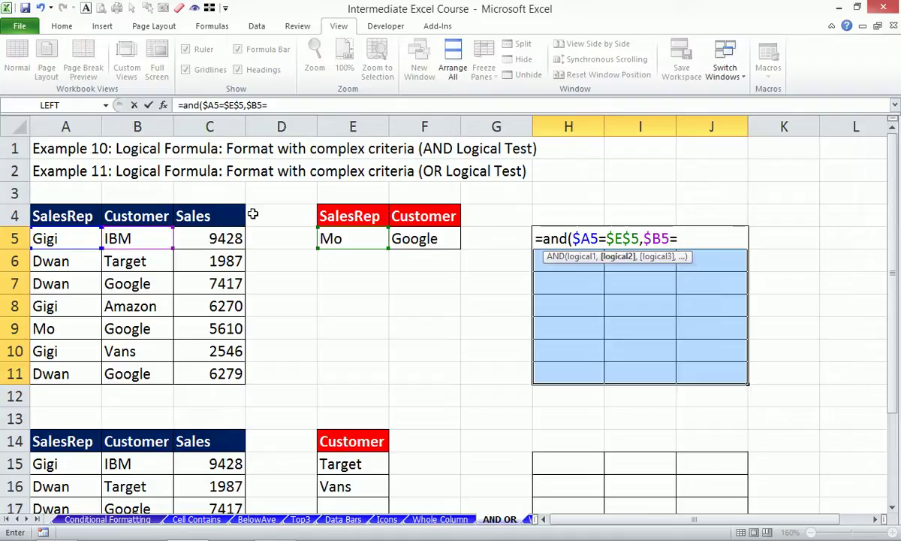
pyautogui.click(425, 239)
pyautogui.press('F4')
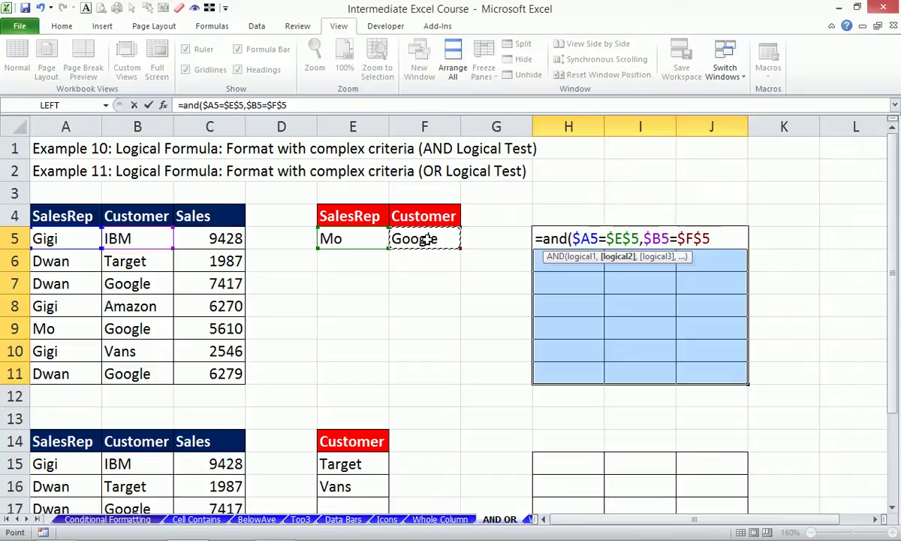
pyautogui.write(')')
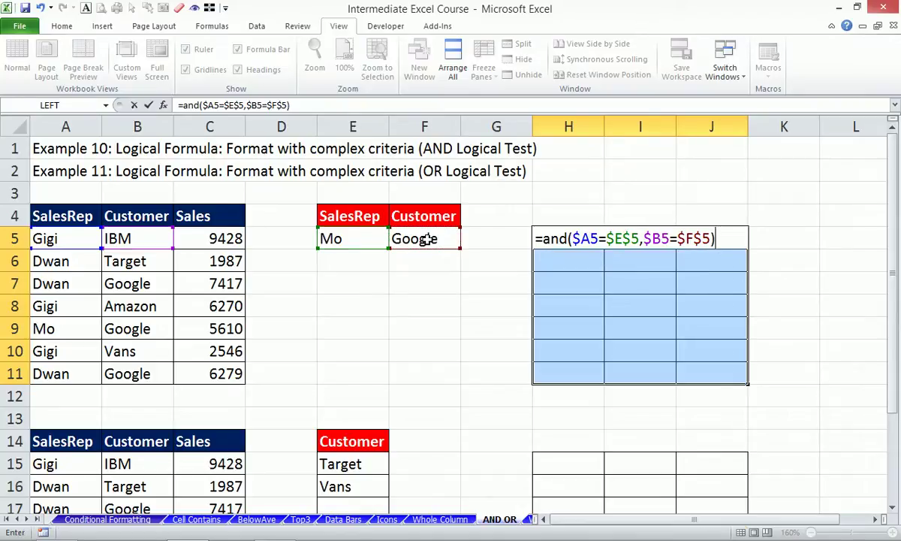
pyautogui.hotkey('ctrl', 'Return')
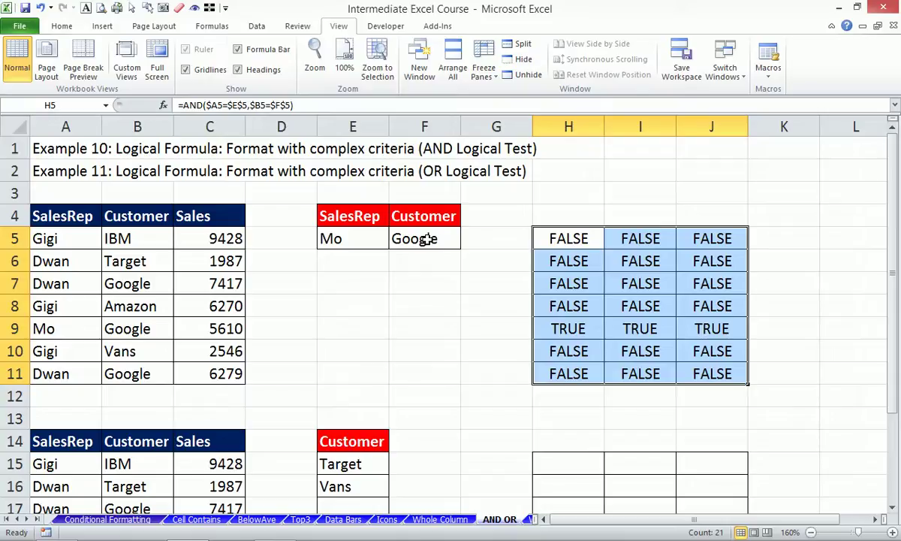
# Switch the SalesRep criterion in E5 to the other available sales rep
pyautogui.click(338, 233)
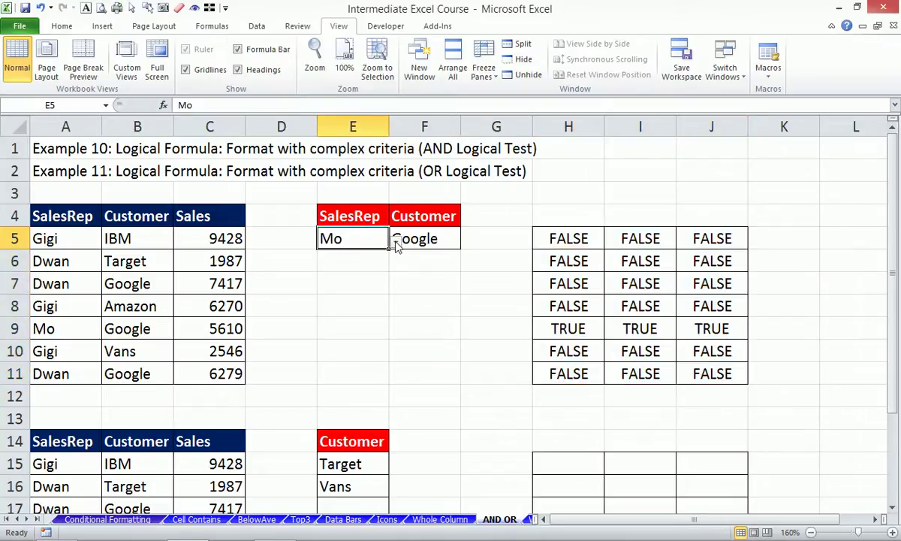
pyautogui.click(395, 240)
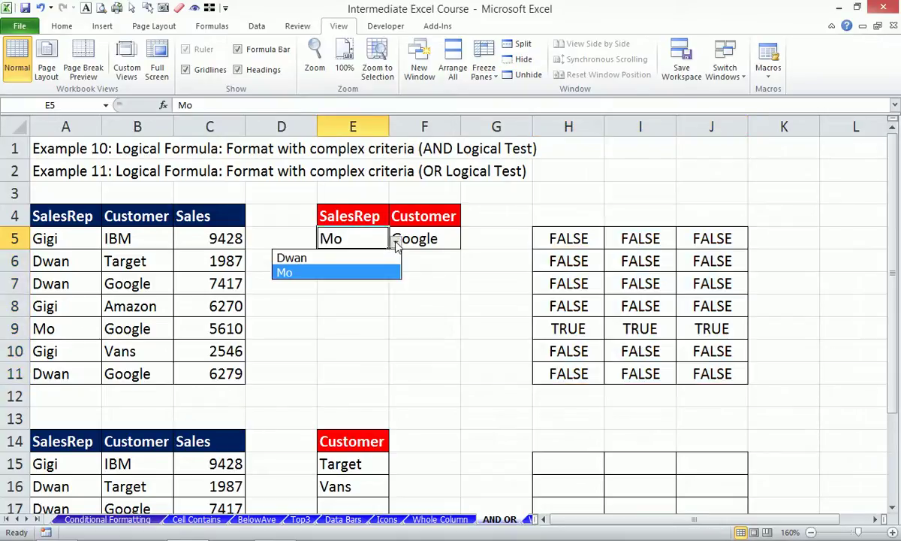
pyautogui.click(363, 260)
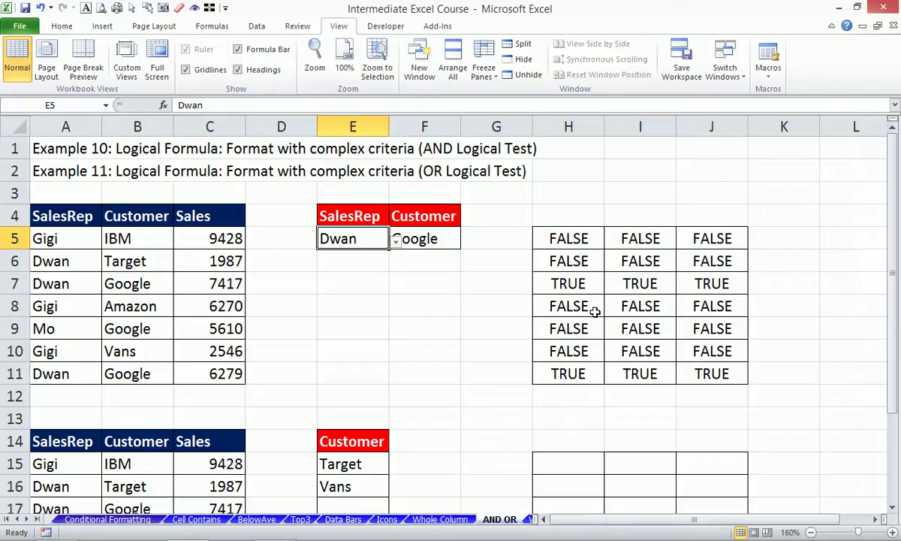
pyautogui.click(767, 529)
pyautogui.click(745, 298)
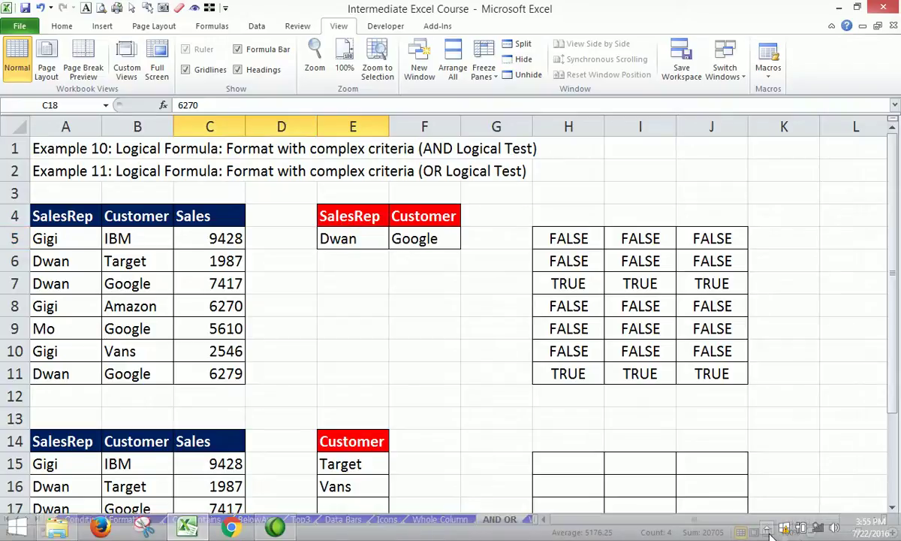
pyautogui.click(766, 529)
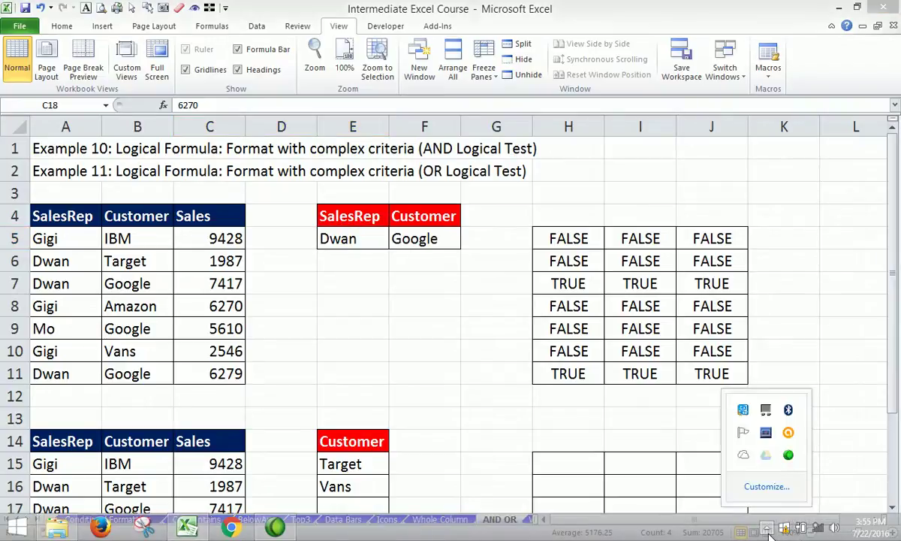
pyautogui.click(567, 279)
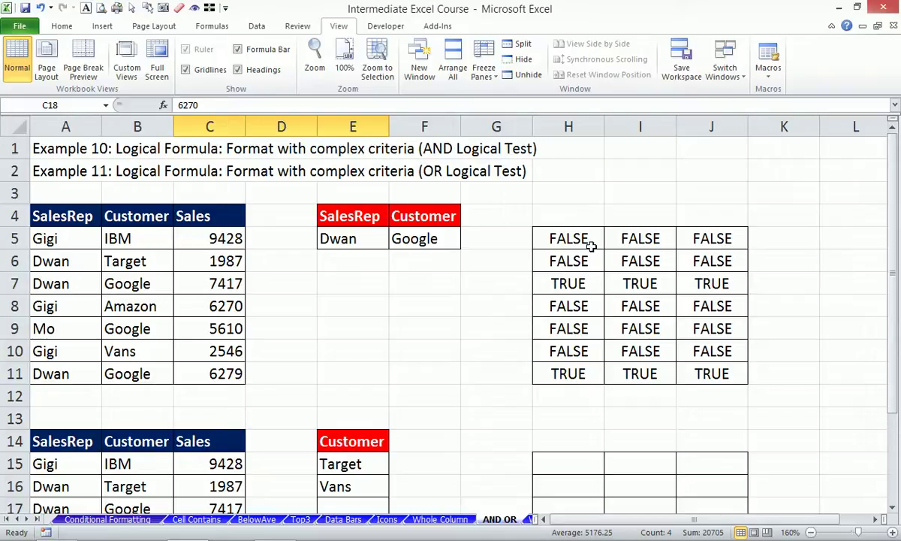
# Copy the text of the AND formula from H5 and leave the cell unchanged
pyautogui.click(568, 237)
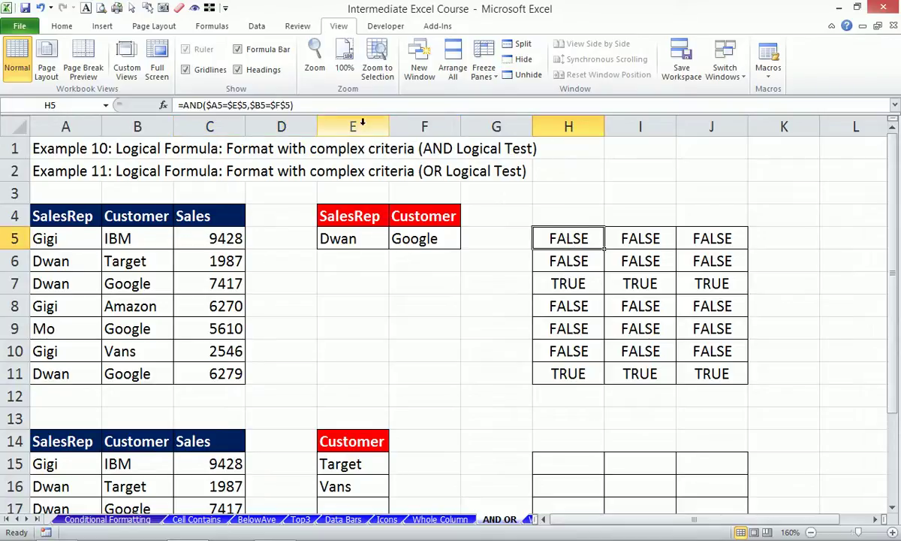
pyautogui.moveTo(320, 105); pyautogui.dragTo(166, 105)
pyautogui.hotkey('ctrl', 'c')
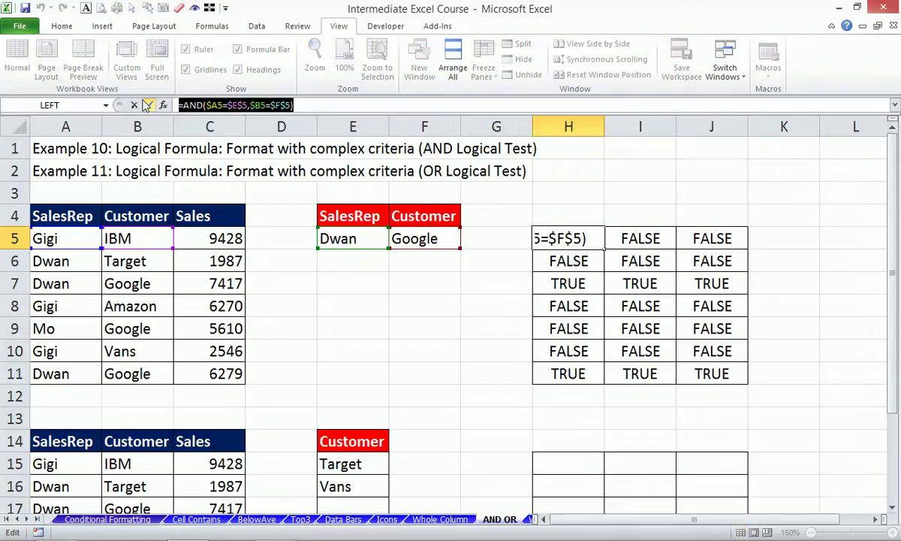
pyautogui.click(148, 106)
# Start a formula-based conditional formatting rule for A5:C11 with the copied formula =AND($A5=$E$5,$B5=$F$5)
pyautogui.moveTo(63, 236); pyautogui.dragTo(226, 368)
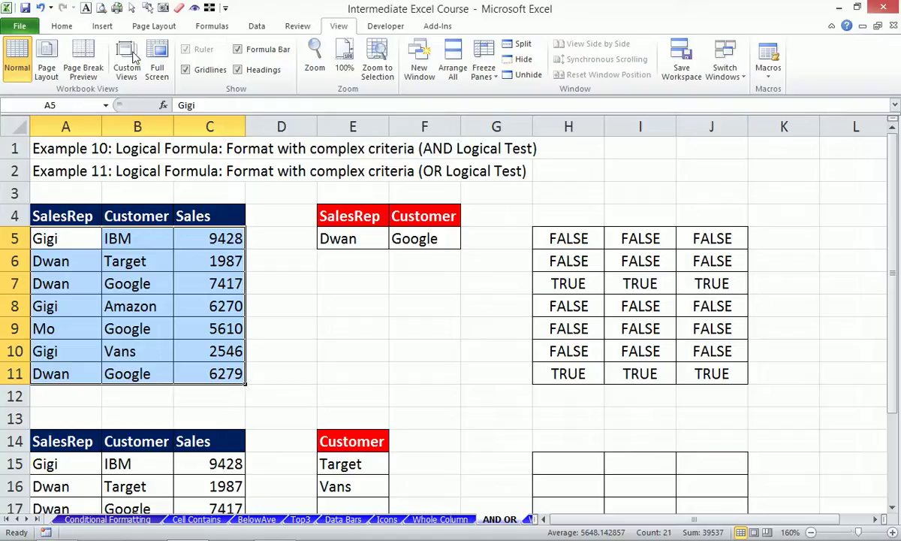
pyautogui.click(62, 26)
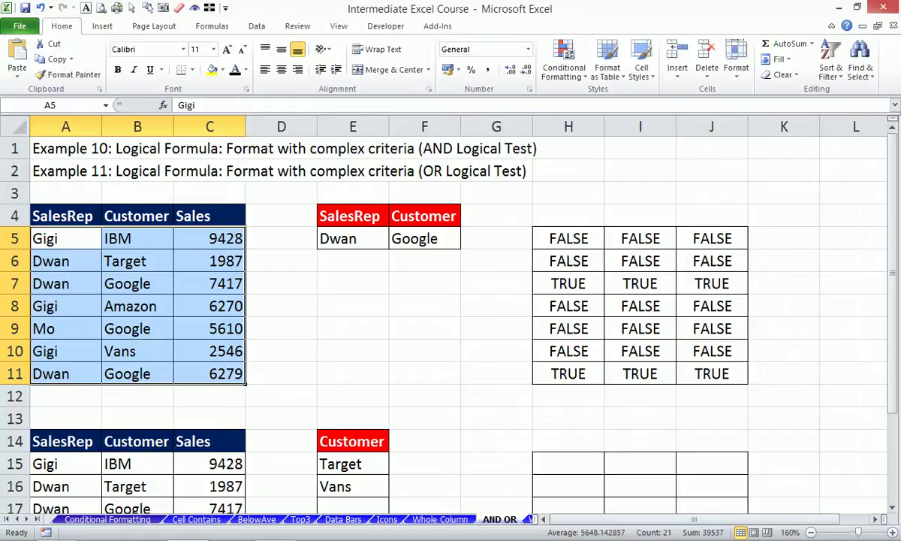
pyautogui.click(772, 530)
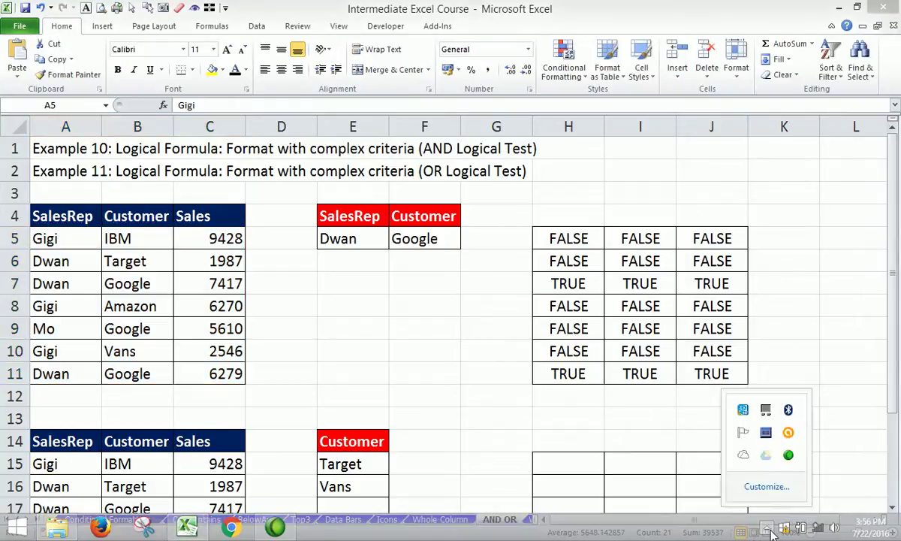
pyautogui.click(567, 72)
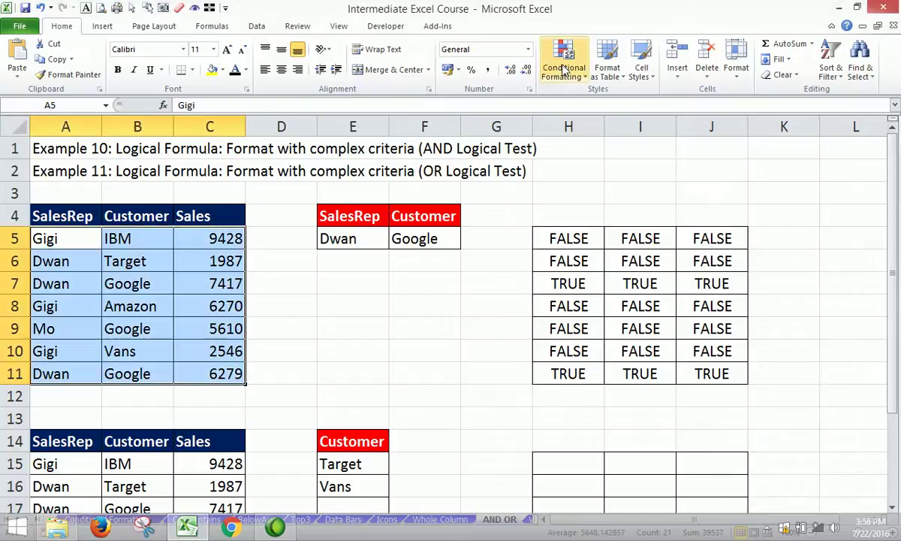
pyautogui.click(569, 75)
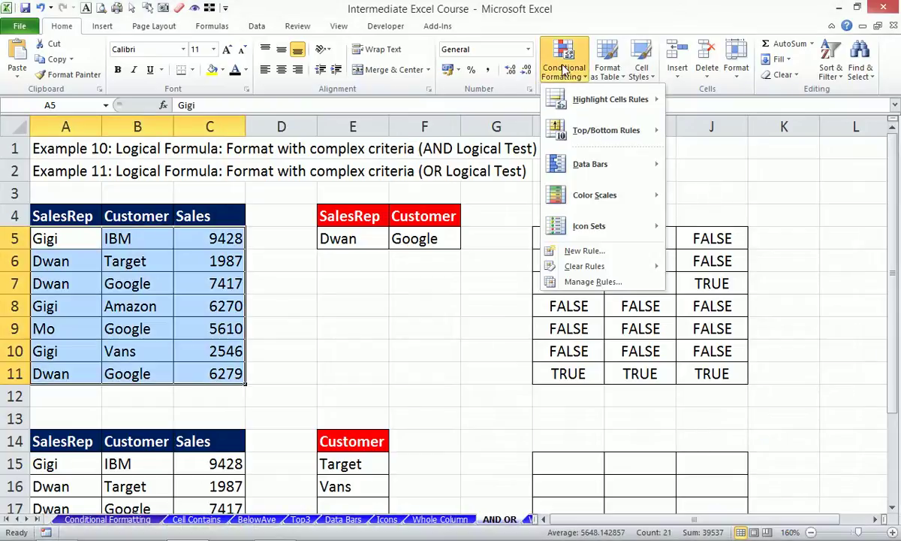
pyautogui.click(584, 252)
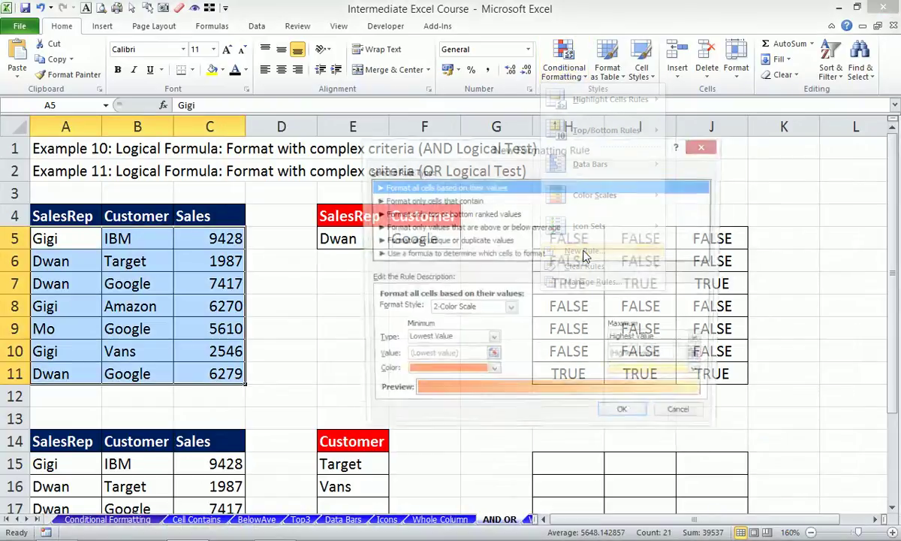
pyautogui.moveTo(546, 148); pyautogui.dragTo(609, 36)
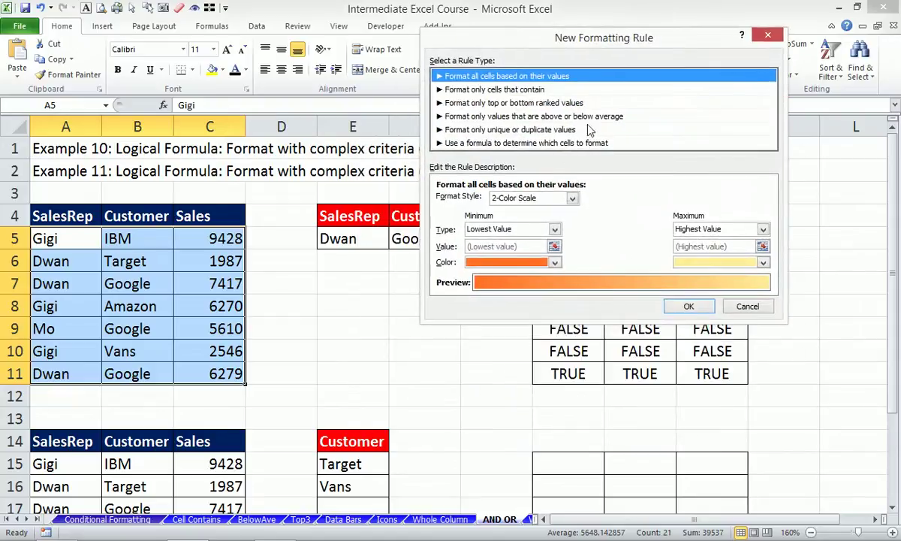
pyautogui.click(506, 141)
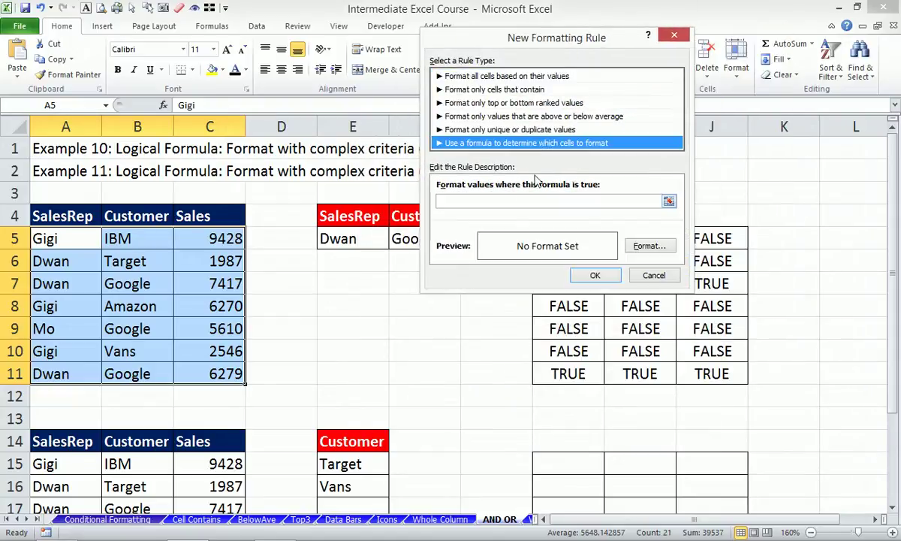
pyautogui.click(510, 201)
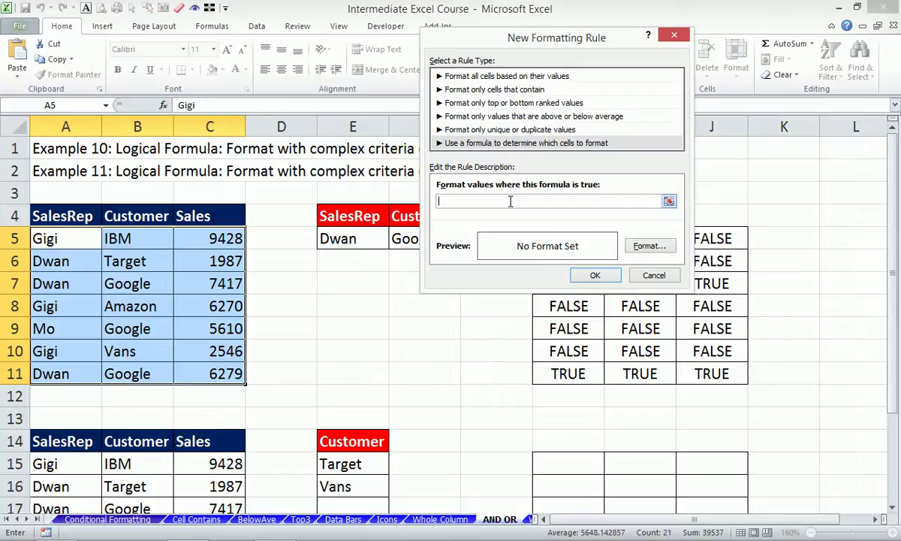
pyautogui.hotkey('ctrl', 'v')
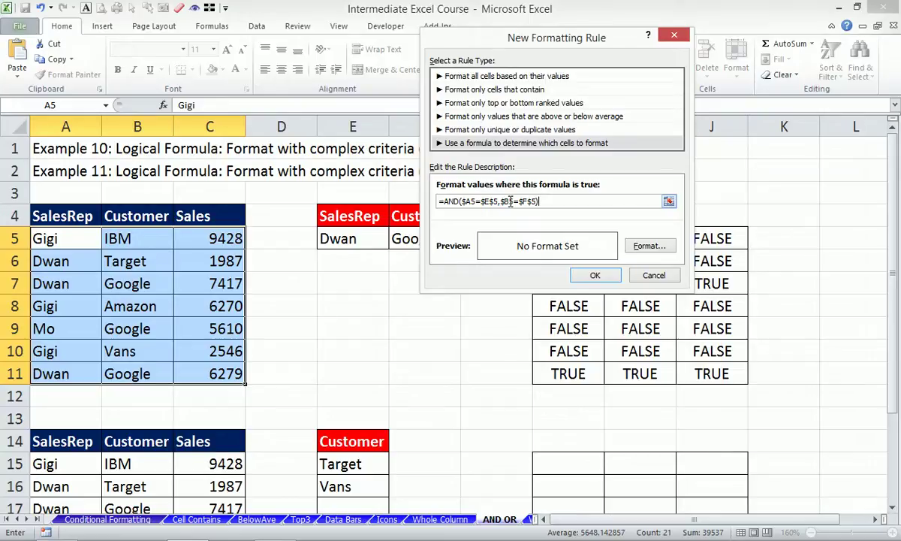
# Give the new AND rule a light orange fill and apply it to A5:C11
pyautogui.click(648, 245)
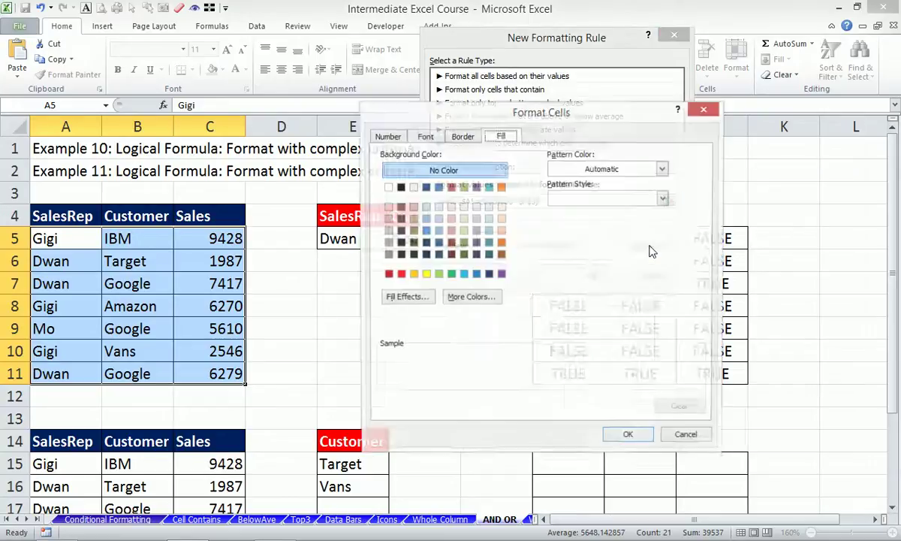
pyautogui.moveTo(552, 116); pyautogui.dragTo(691, 66)
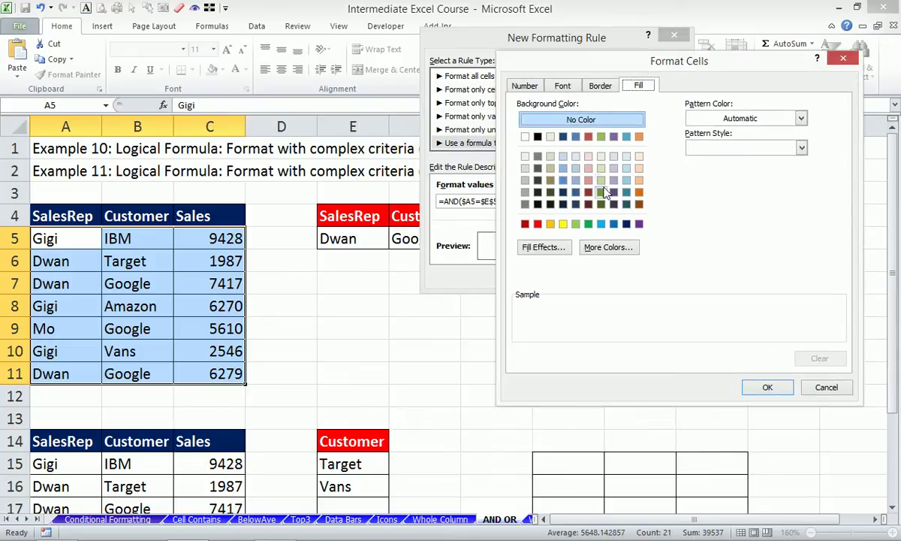
pyautogui.click(627, 224)
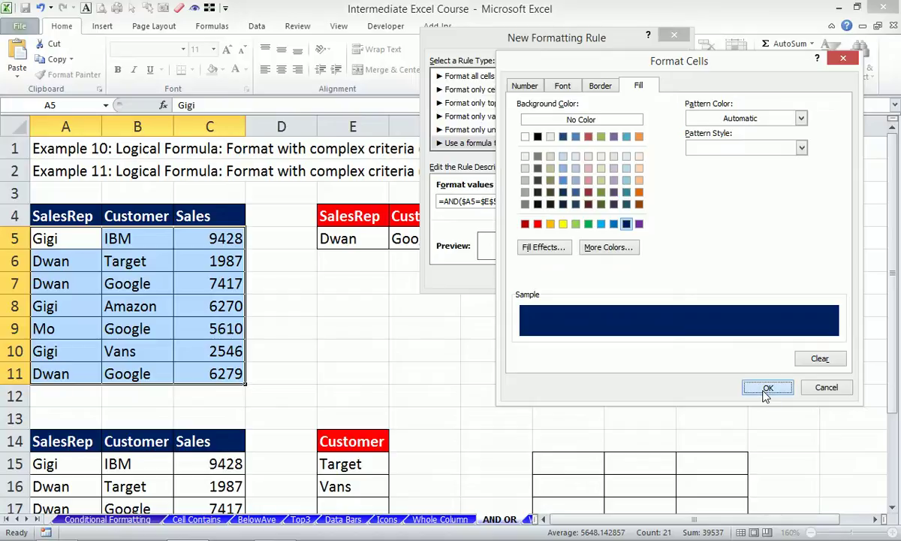
pyautogui.click(639, 192)
pyautogui.click(639, 180)
pyautogui.click(764, 386)
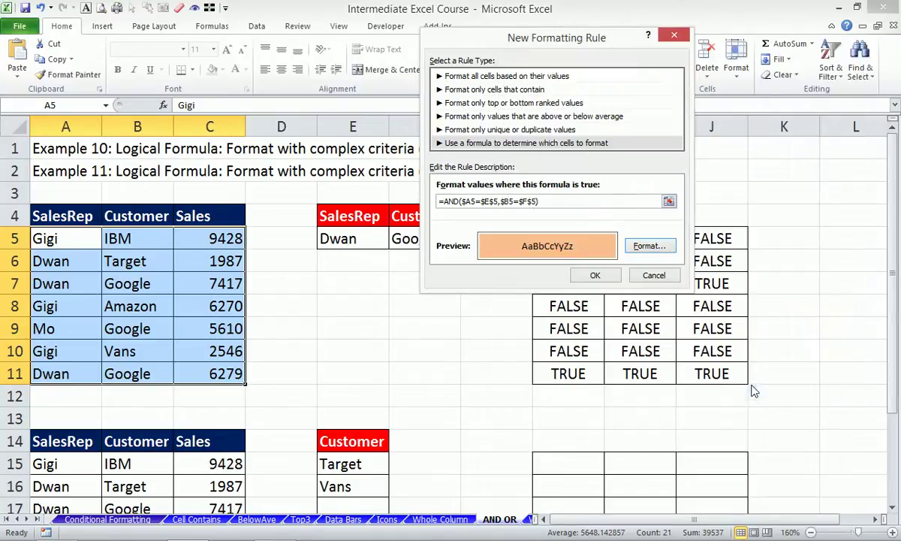
pyautogui.click(594, 276)
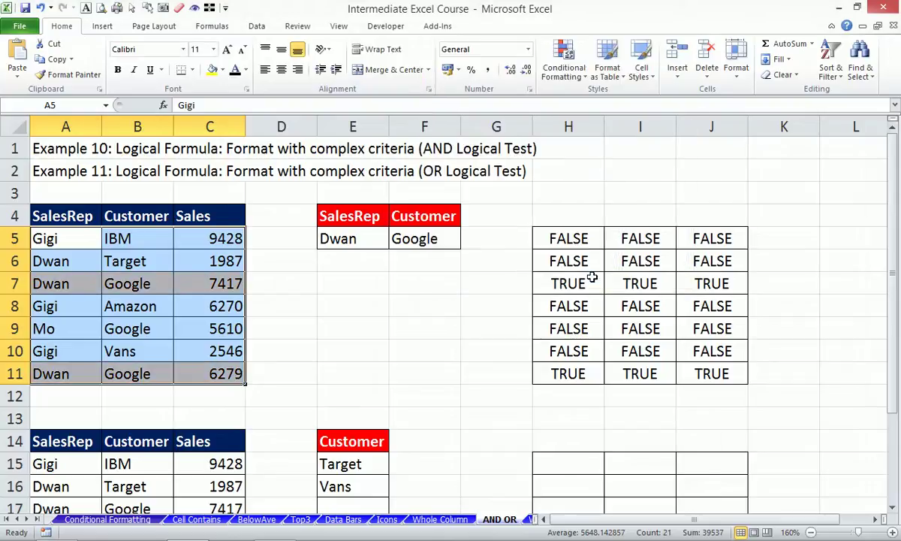
pyautogui.click(67, 283)
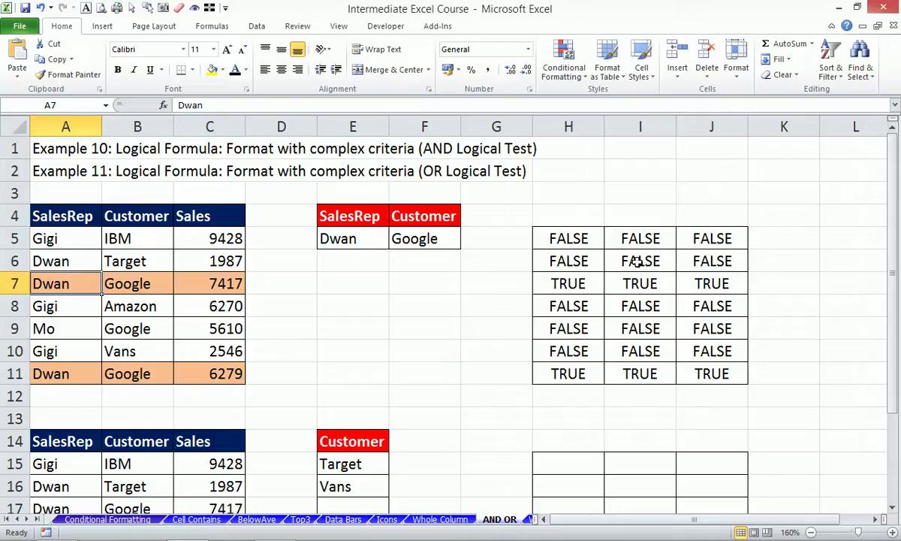
# Clear the AND test formulas from H5:J11 and restore them
pyautogui.moveTo(574, 239); pyautogui.dragTo(730, 377)
pyautogui.press('Delete')
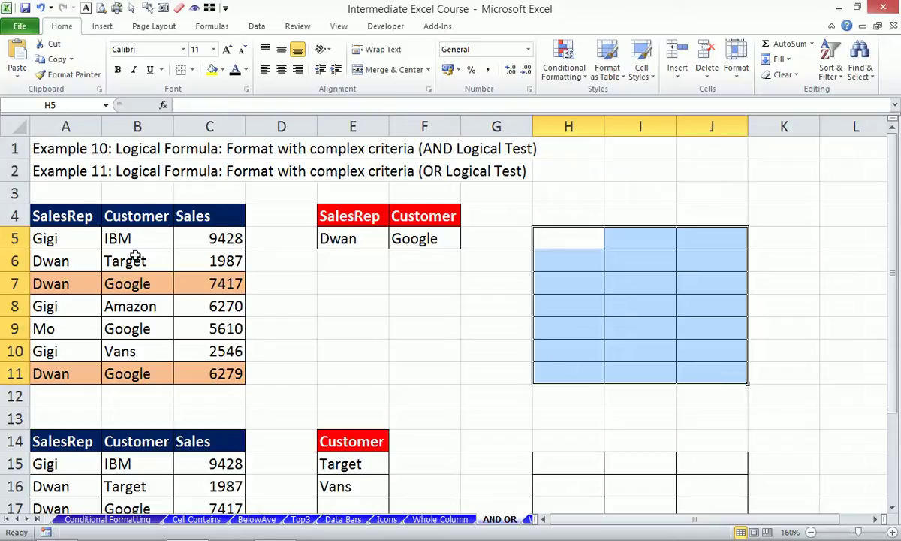
pyautogui.write('=AND($A5=$E$5,$B5=$F$5)')
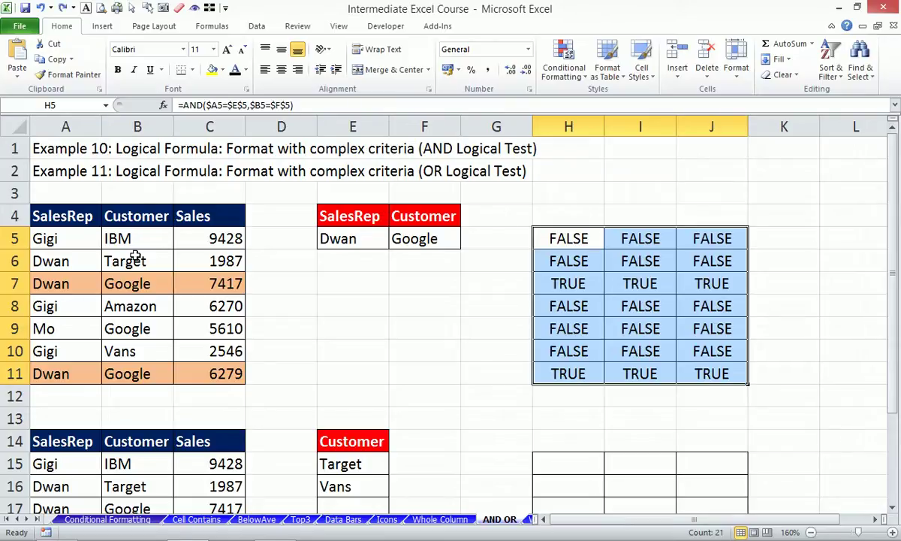
pyautogui.click(573, 241)
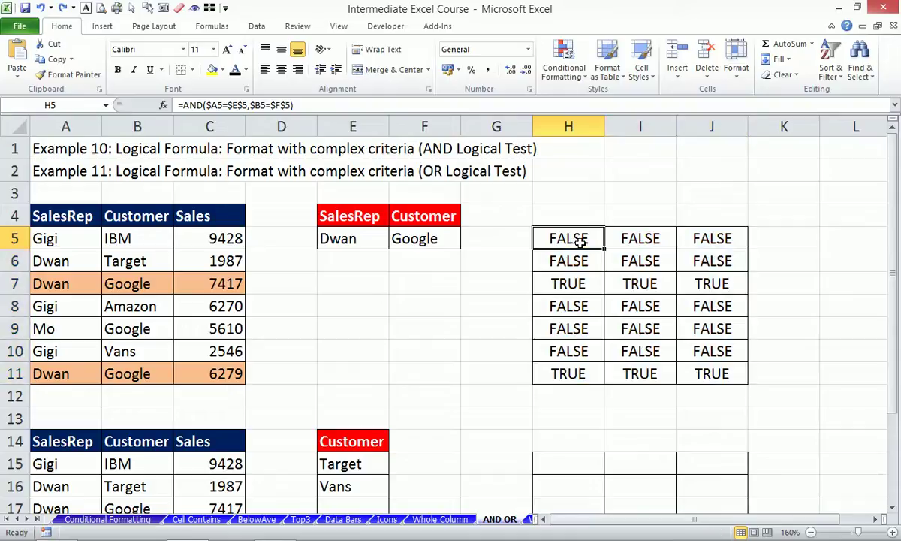
pyautogui.click(637, 237)
pyautogui.moveTo(588, 238); pyautogui.dragTo(728, 369)
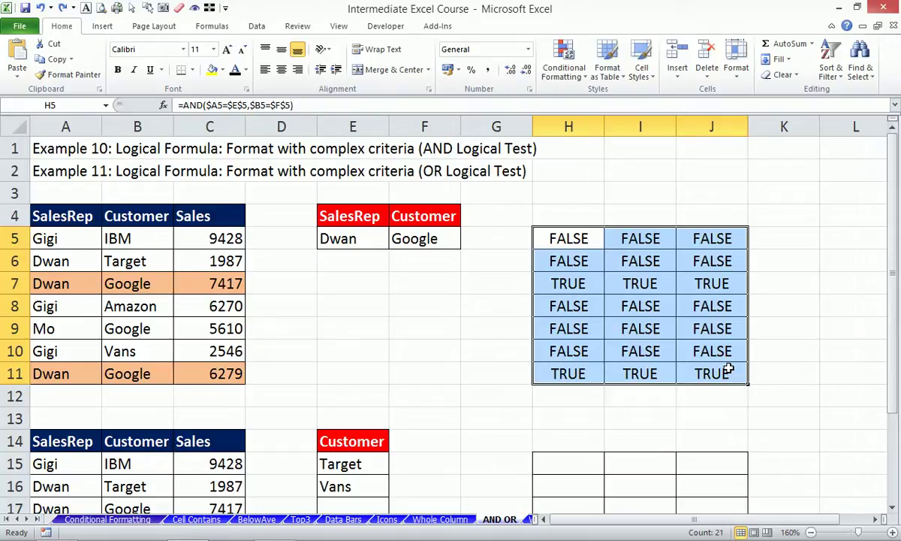
pyautogui.click(565, 239)
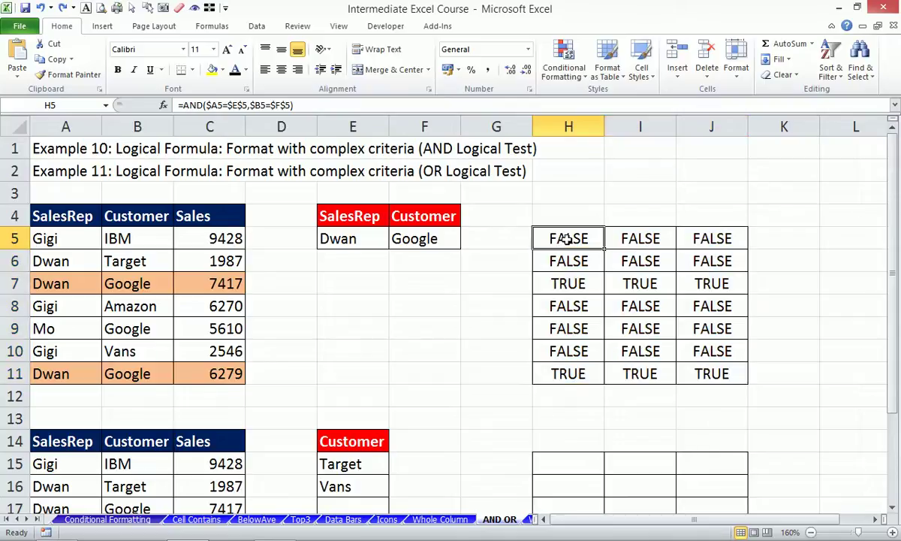
# Start an OR formula across H15:J21 with $B15=$E$15 as its first logical test
pyautogui.scroll(-3, 571, 238)
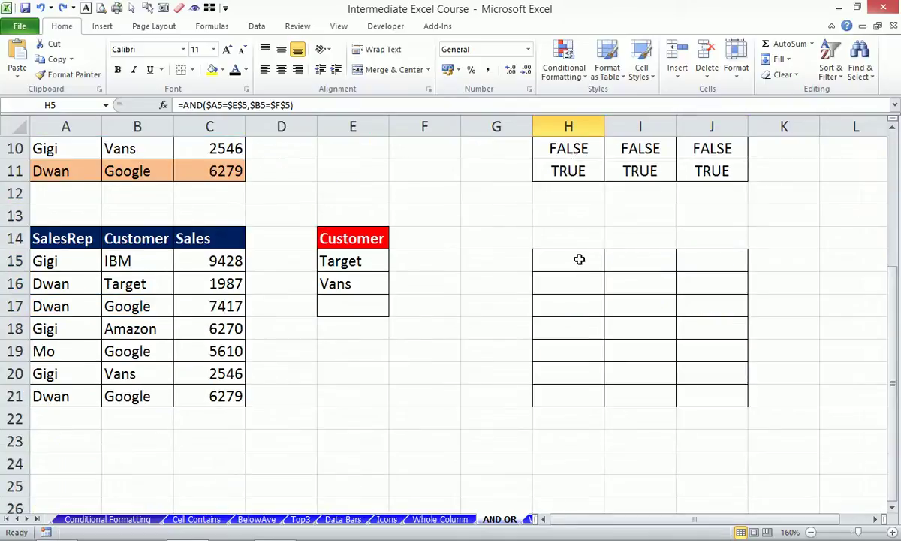
pyautogui.moveTo(573, 263); pyautogui.dragTo(715, 390)
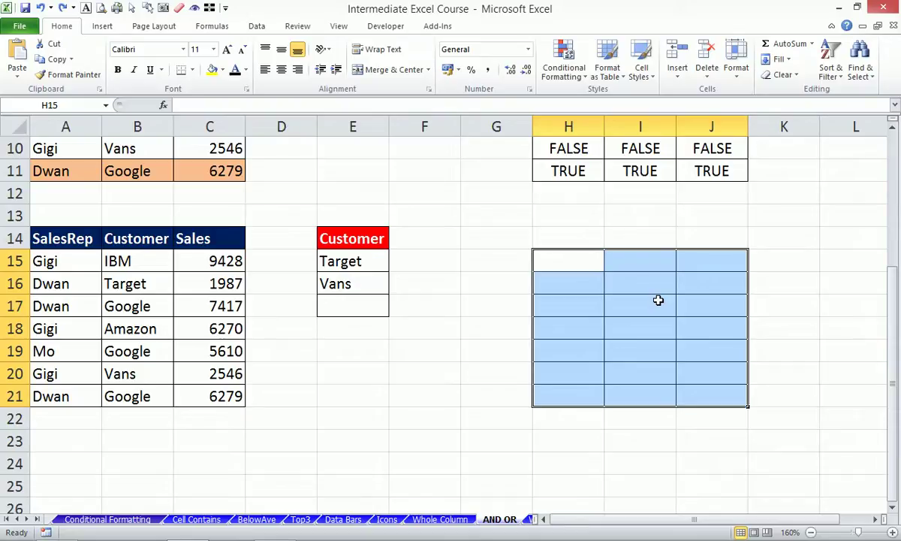
pyautogui.write('=')
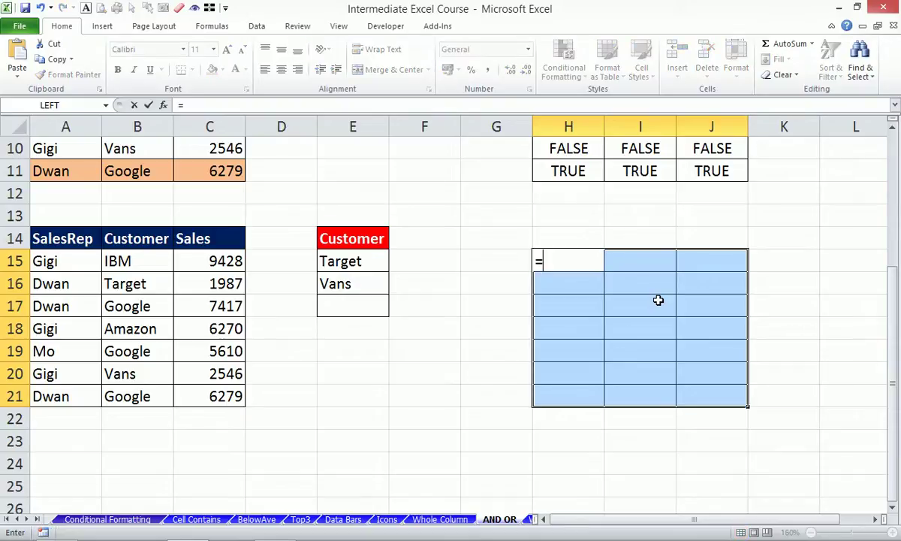
pyautogui.write('or')
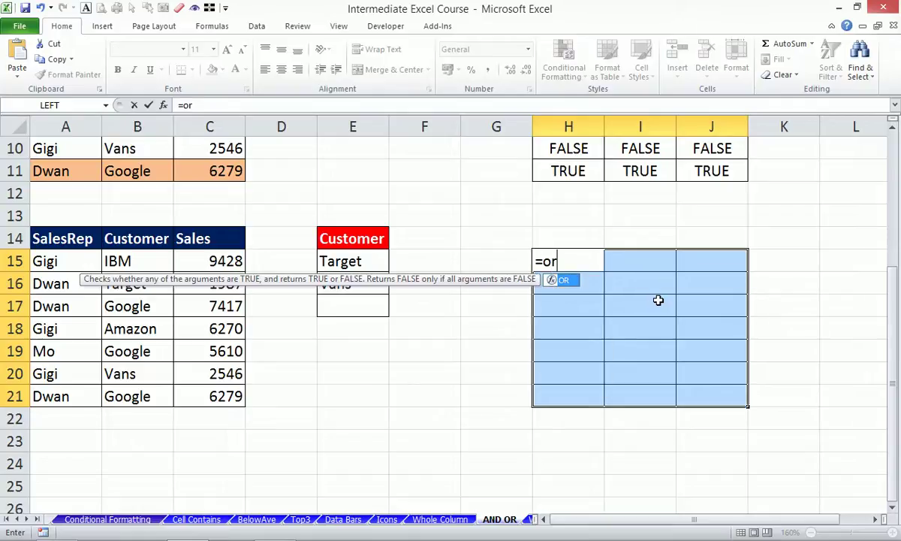
pyautogui.press('Tab')
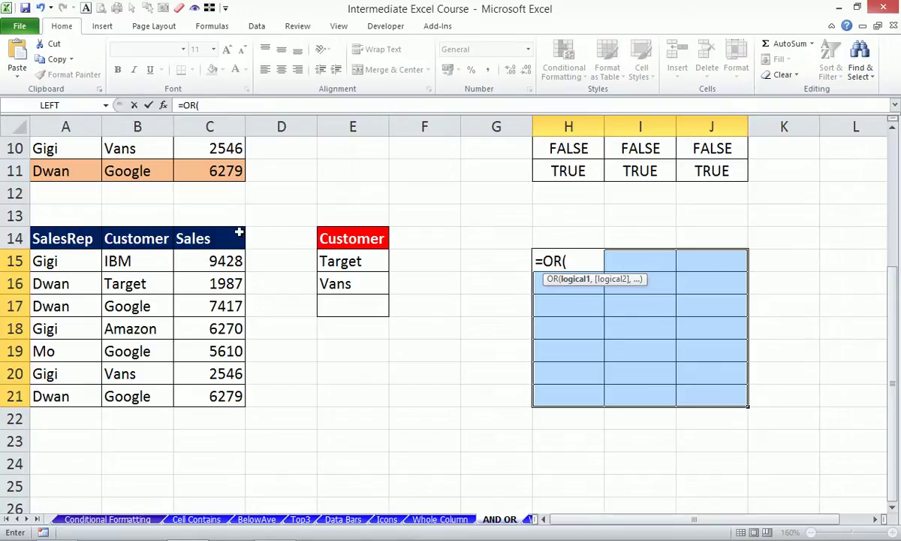
pyautogui.click(141, 259)
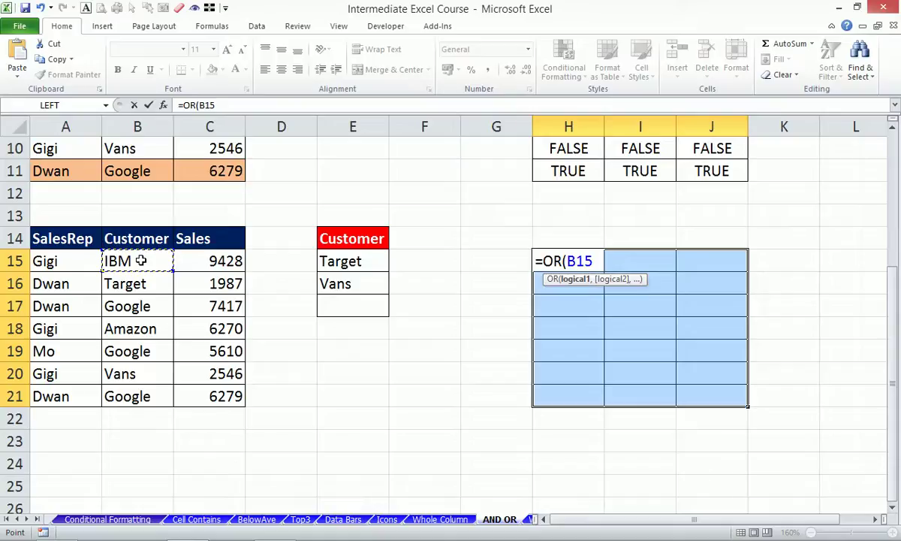
pyautogui.press('F4')
pyautogui.press('F4')
pyautogui.press('F4')
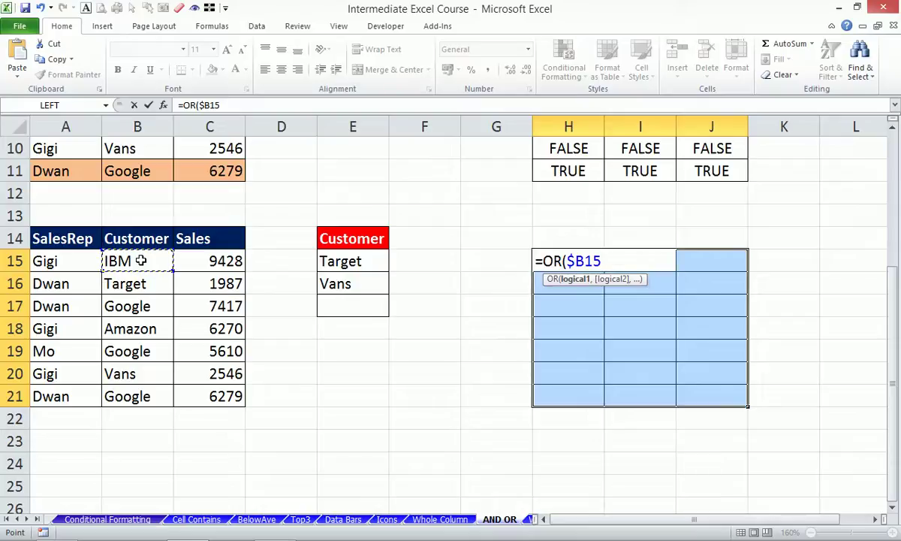
pyautogui.write('=')
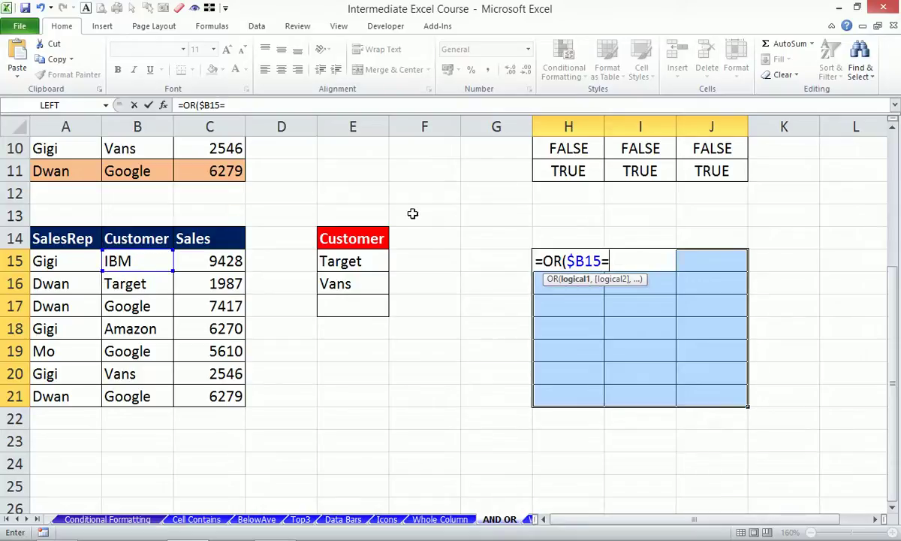
pyautogui.click(376, 259)
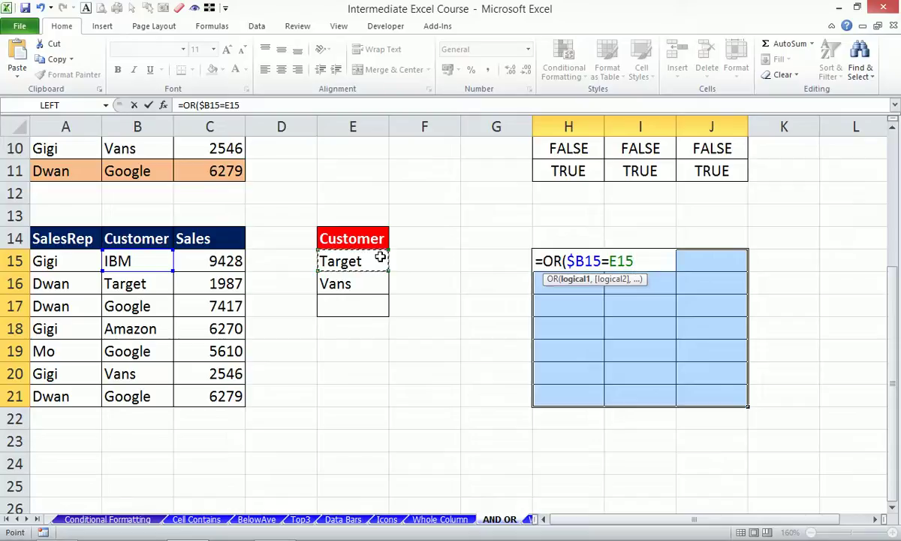
pyautogui.press('F4')
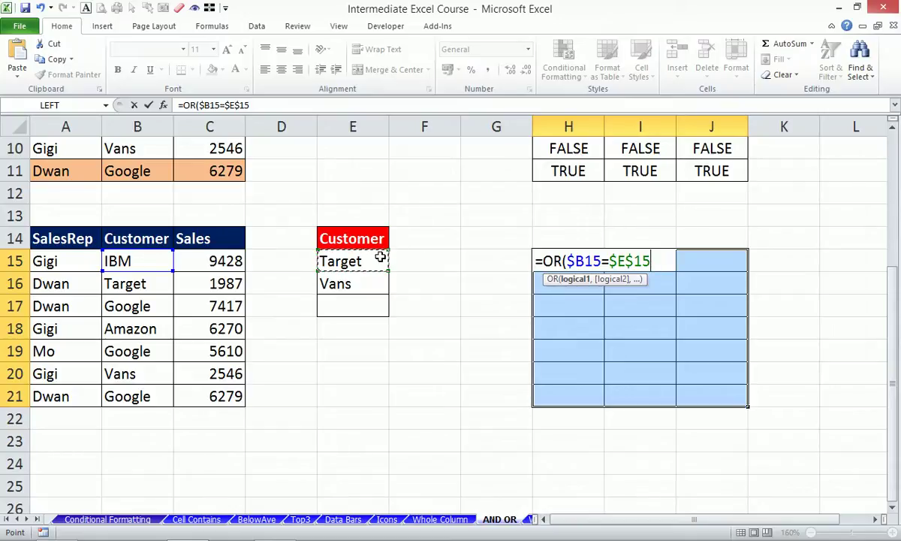
# Add $B15=$E$16 as the second OR test, close the function and enter the formula in all of H15:J21
pyautogui.write(',')
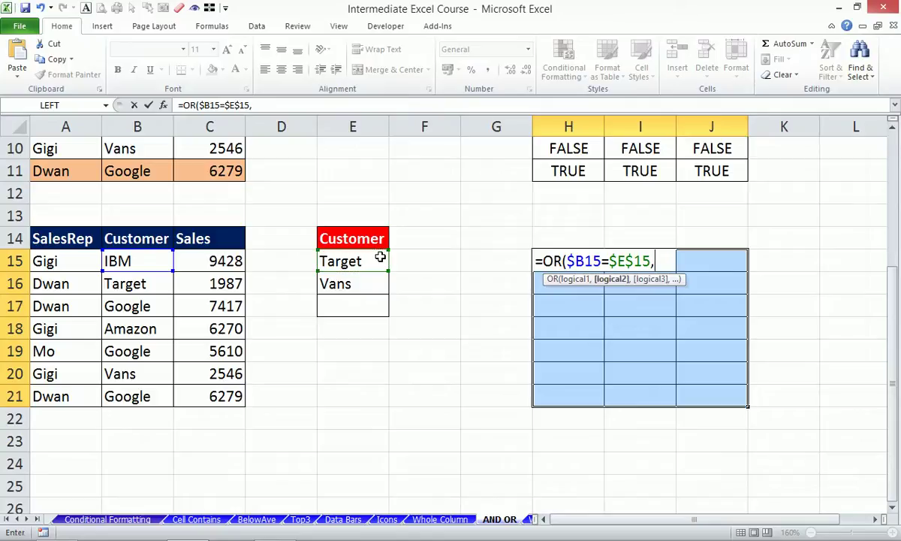
pyautogui.click(150, 260)
pyautogui.press('F4')
pyautogui.press('F4')
pyautogui.press('F4')
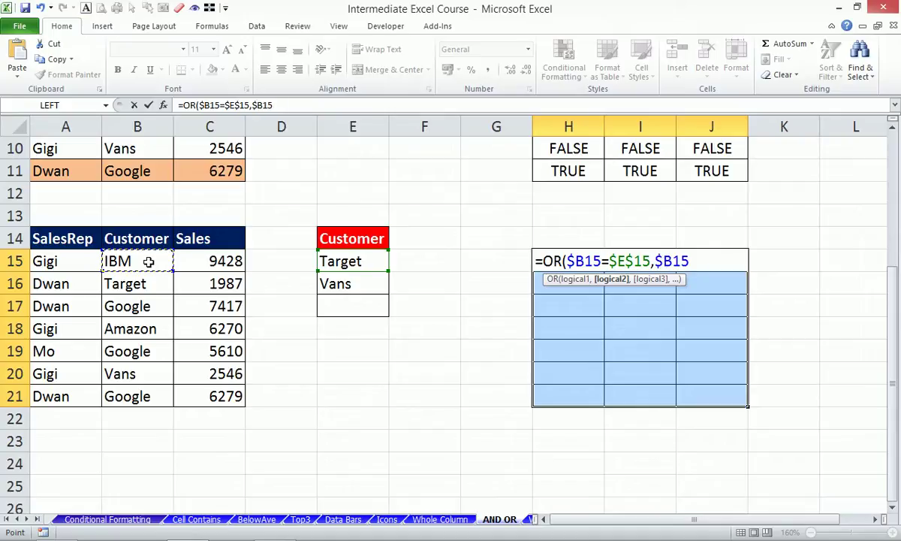
pyautogui.write('=')
pyautogui.click(362, 285)
pyautogui.press('F4')
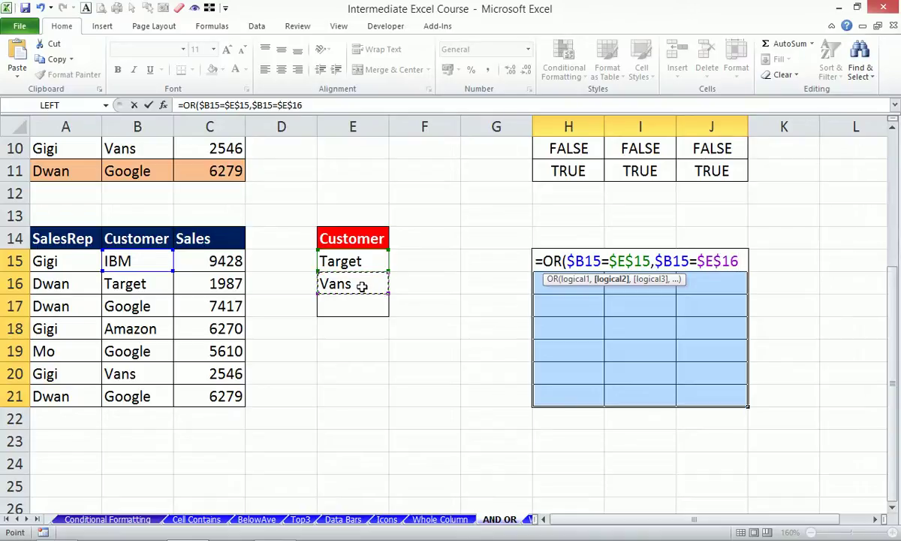
pyautogui.write(')')
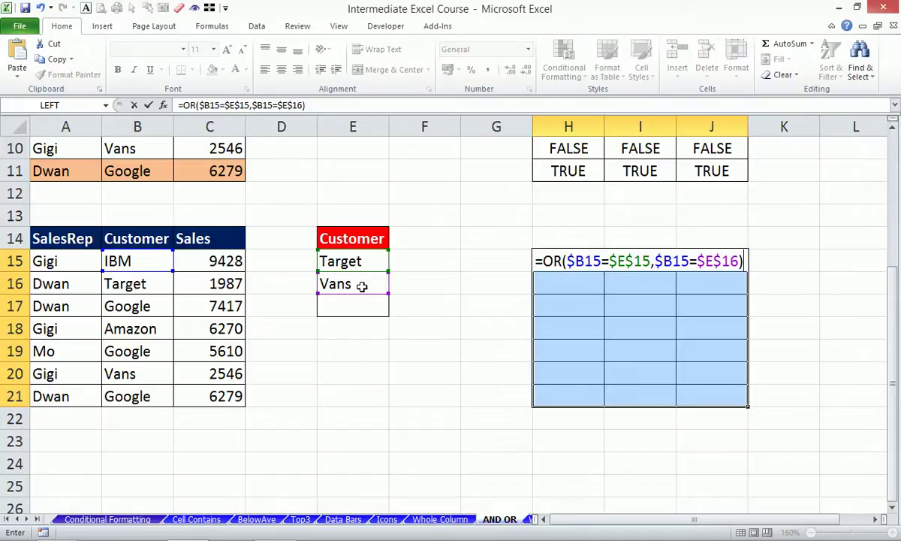
pyautogui.hotkey('ctrl', 'Return')
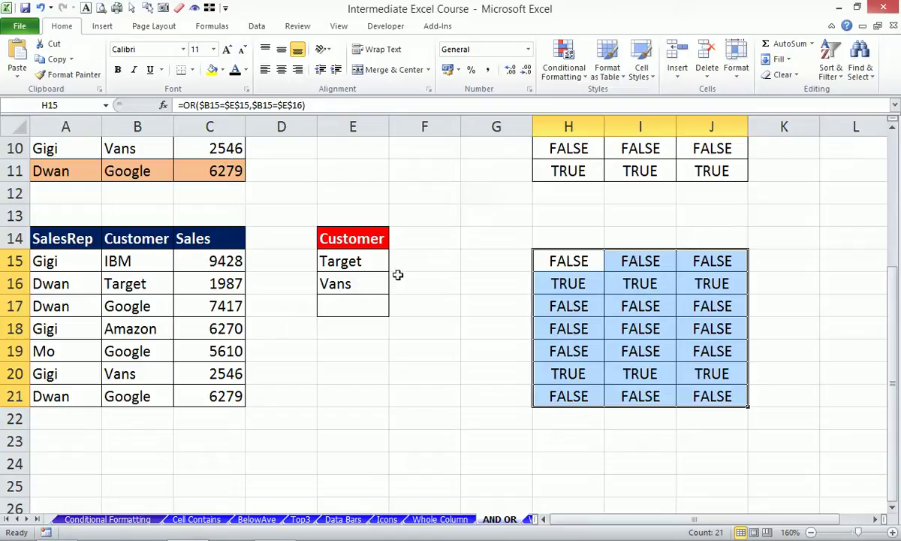
# Copy the OR formula's text from H16 and enter it as plain text in G16
pyautogui.click(582, 284)
pyautogui.doubleClick(582, 284)
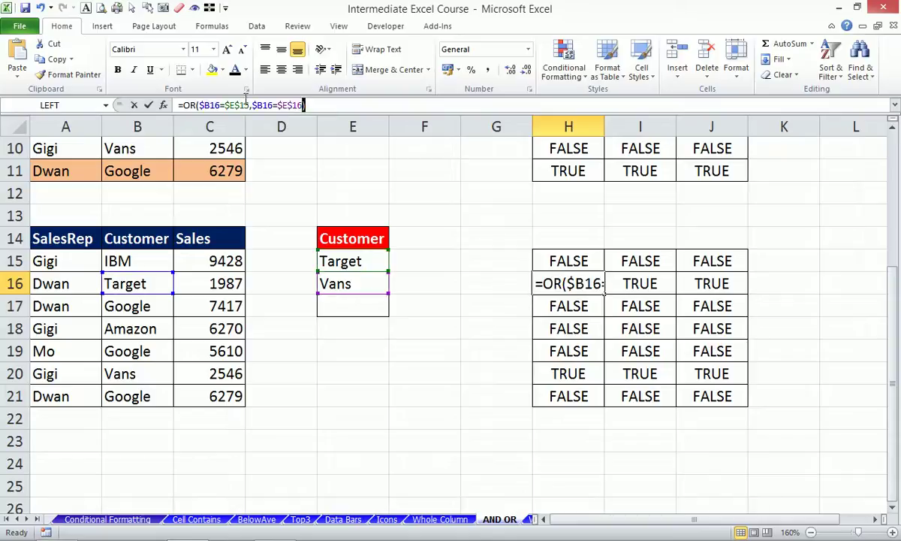
pyautogui.press('Escape')
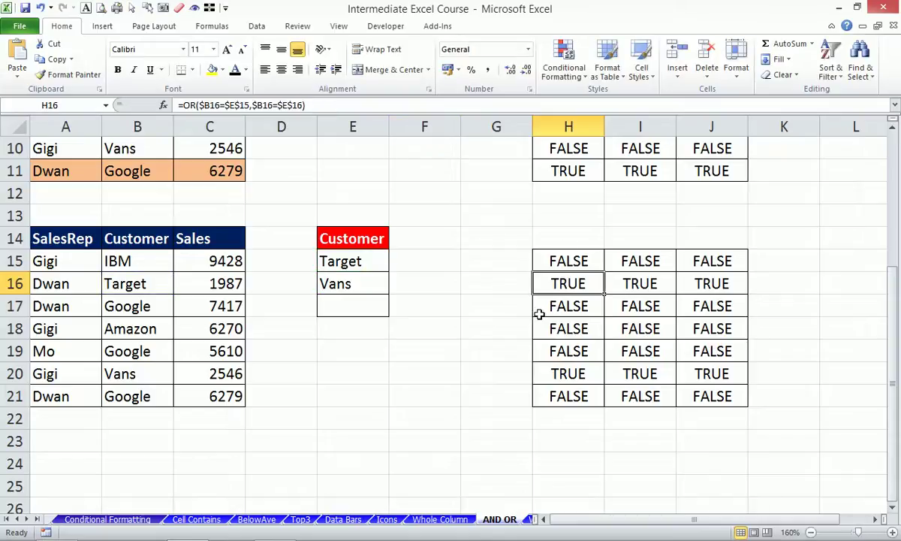
pyautogui.click(494, 281)
pyautogui.write("'")
pyautogui.hotkey('ctrl', 'v')
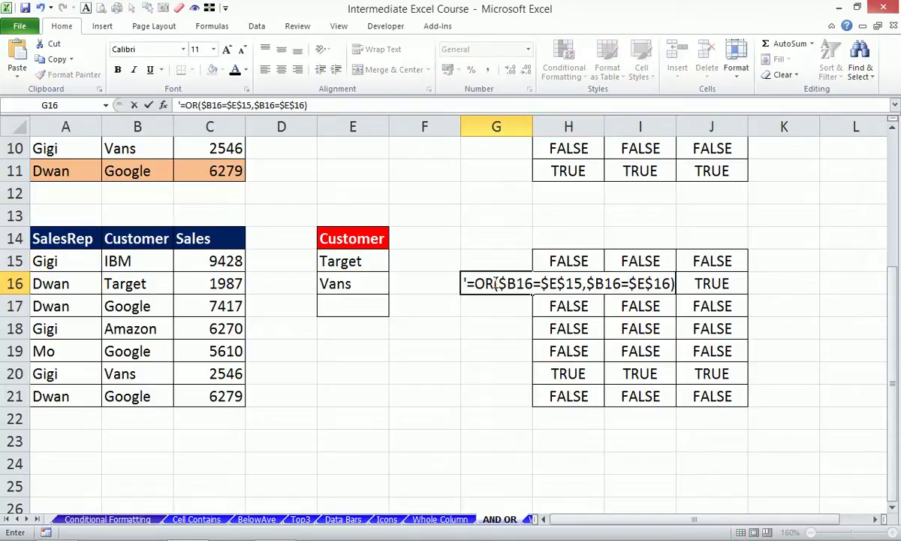
pyautogui.press('Return')
# Move the displayed formula text from G16 to E19, below the Customer criteria
pyautogui.click(473, 272)
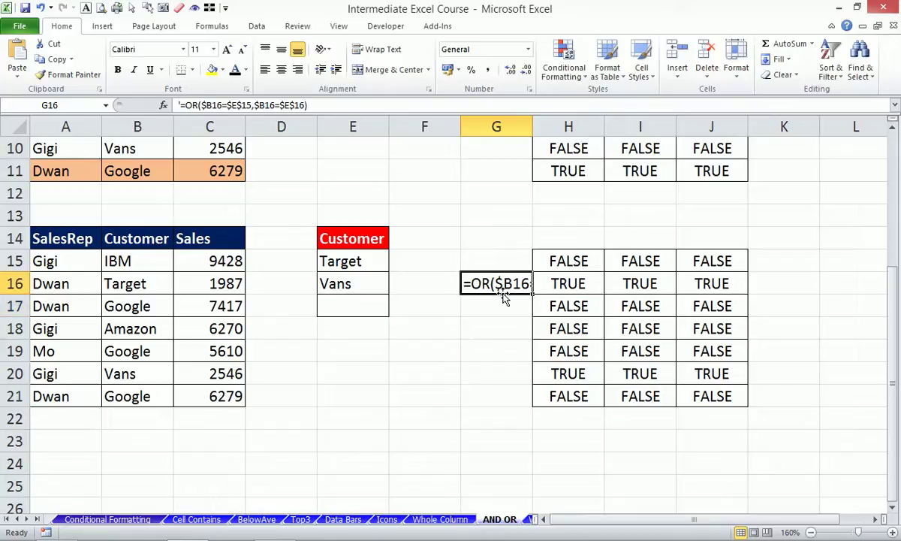
pyautogui.moveTo(462, 286); pyautogui.dragTo(334, 356)
pyautogui.click(469, 281)
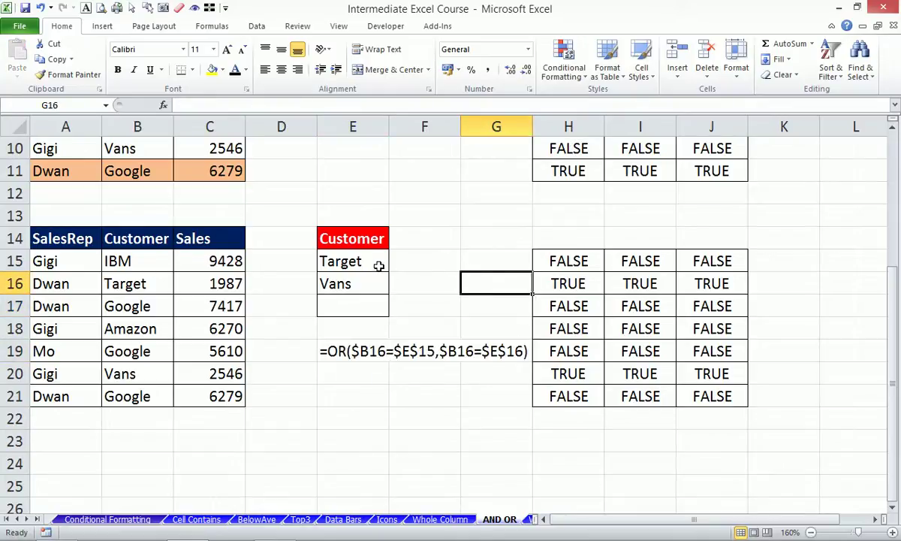
# Copy the text of the OR formula from H15 and leave the cell unchanged
pyautogui.click(568, 259)
pyautogui.click(308, 105)
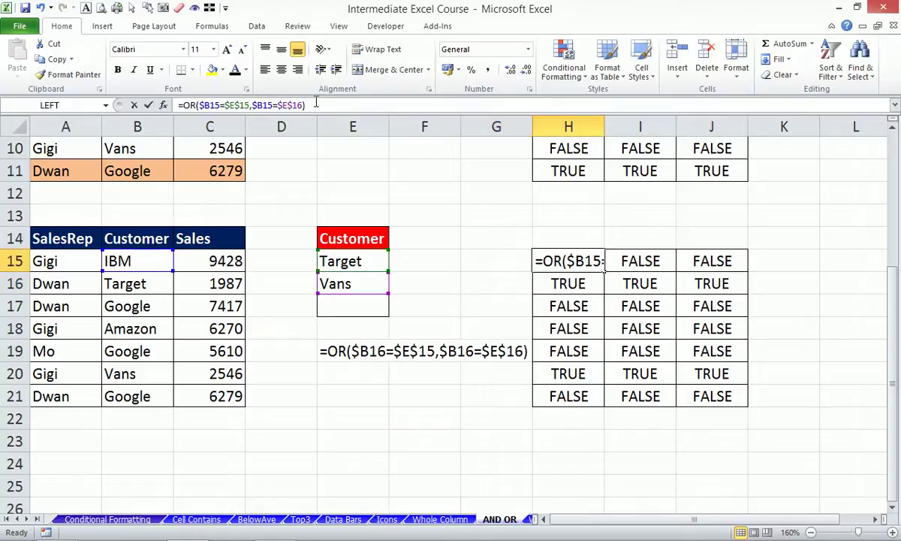
pyautogui.press('Escape')
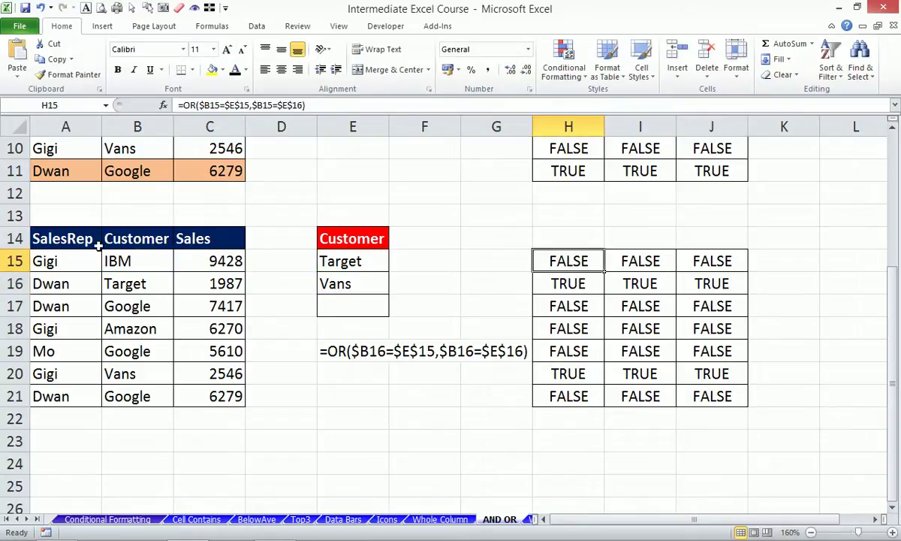
# Start a formula-based conditional formatting rule for A15:C21 with the copied formula =OR($B15=$E$15,$B15=$E$16)
pyautogui.moveTo(81, 262); pyautogui.dragTo(235, 393)
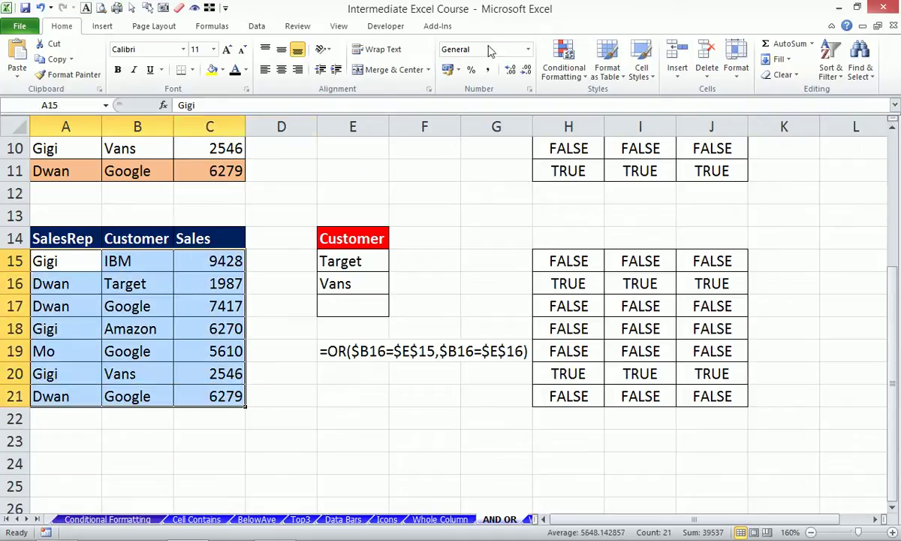
pyautogui.click(576, 78)
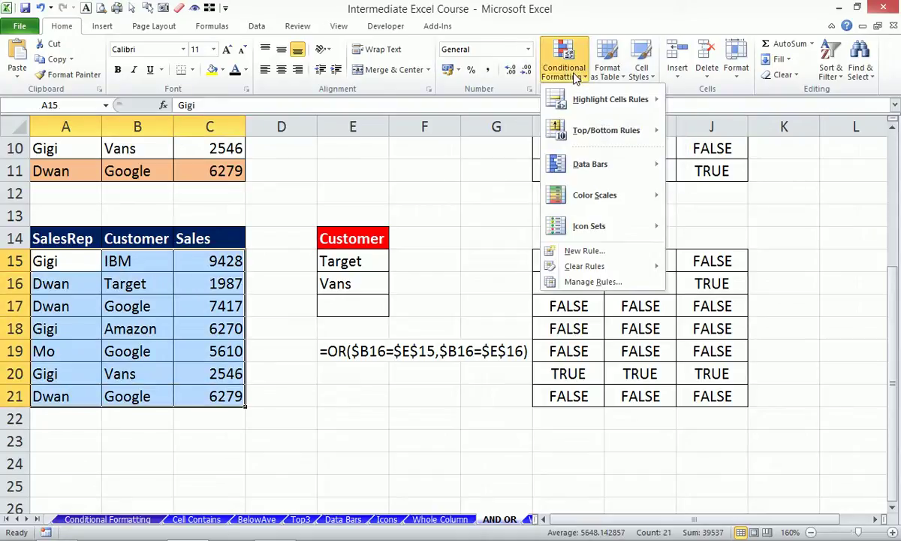
pyautogui.click(597, 256)
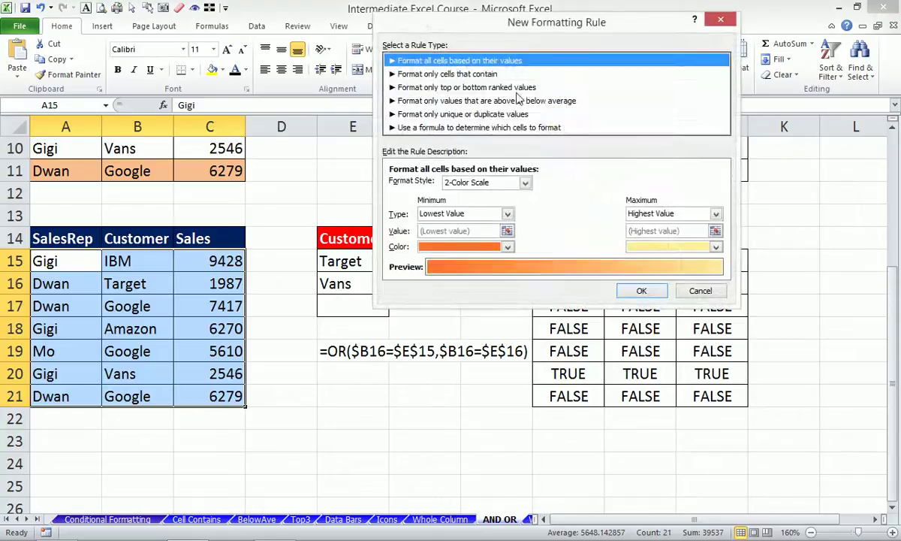
pyautogui.click(476, 128)
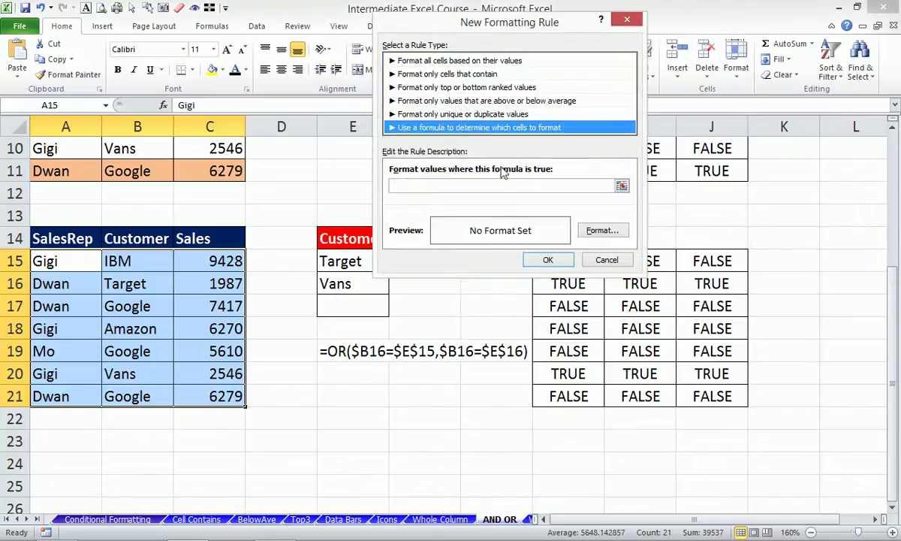
pyautogui.click(482, 189)
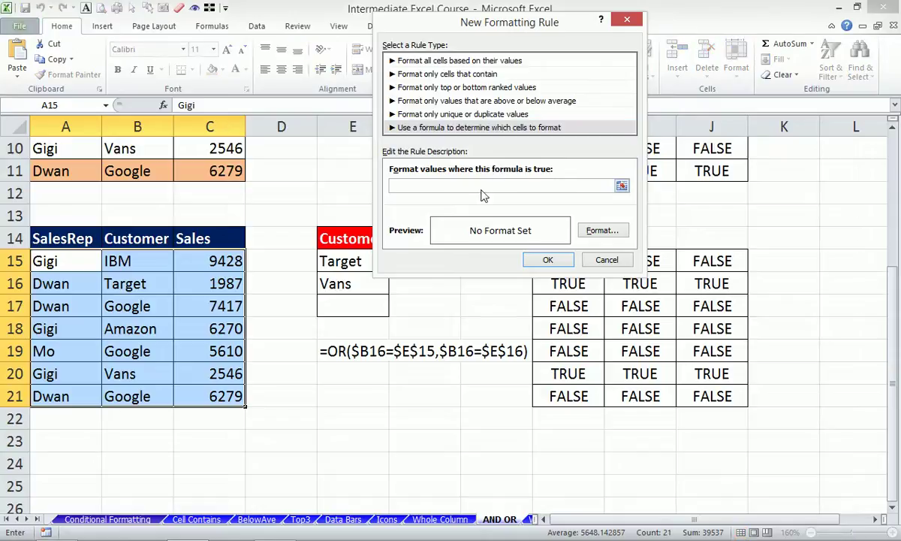
pyautogui.hotkey('ctrl', 'v')
# Give the OR rule a light green fill and apply it to the second sales table
pyautogui.click(603, 232)
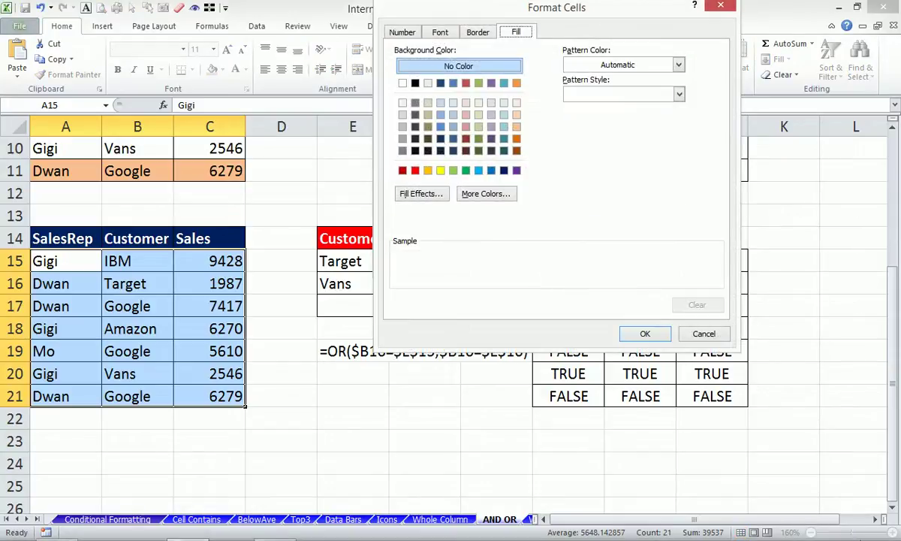
pyautogui.click(767, 528)
pyautogui.click(454, 173)
pyautogui.click(453, 170)
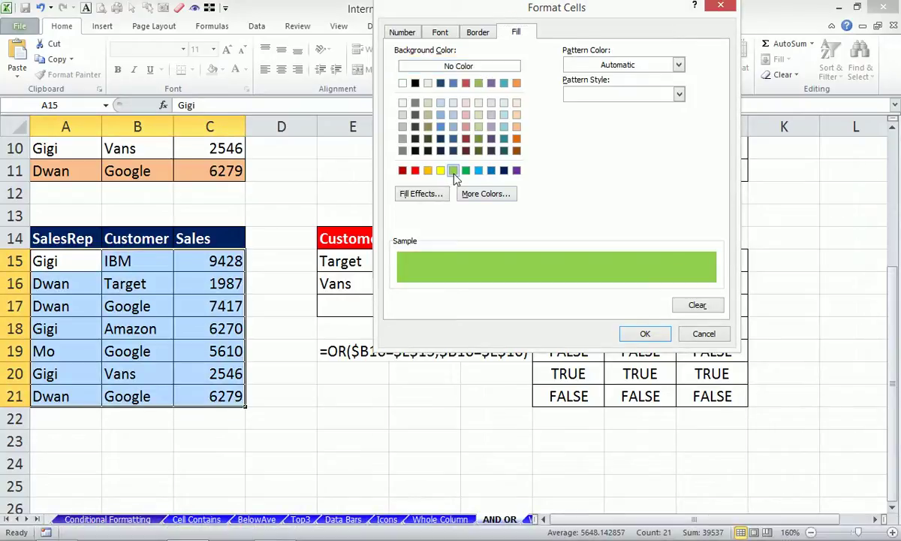
pyautogui.click(637, 334)
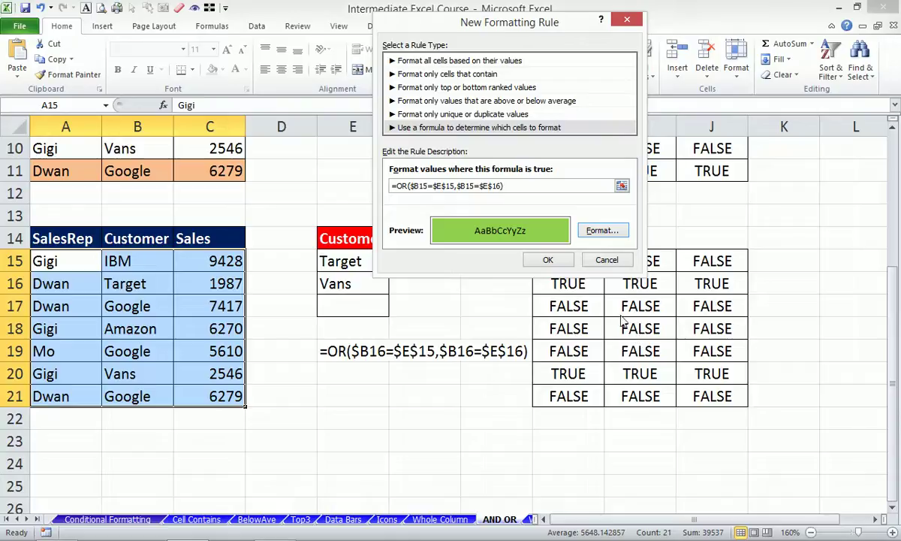
pyautogui.click(546, 259)
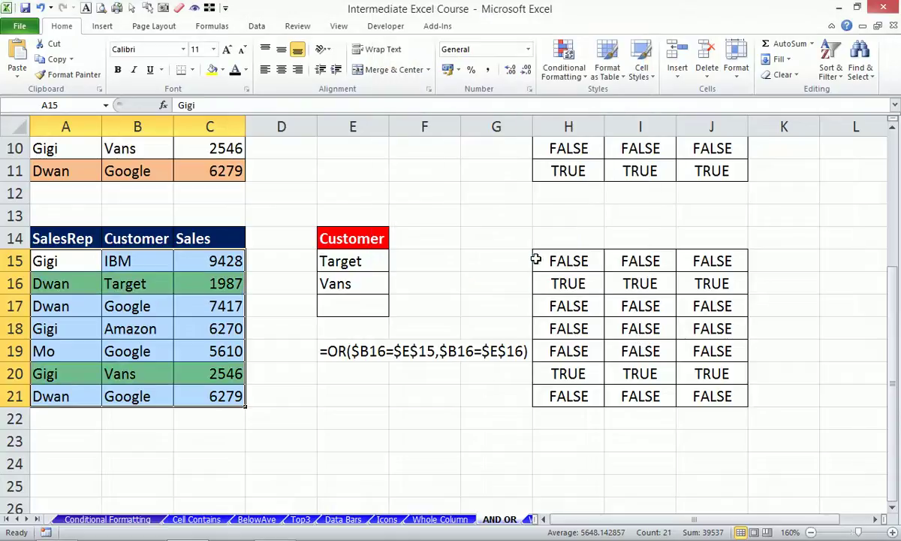
# Change the first Customer criterion in E15 to Google
pyautogui.click(347, 260)
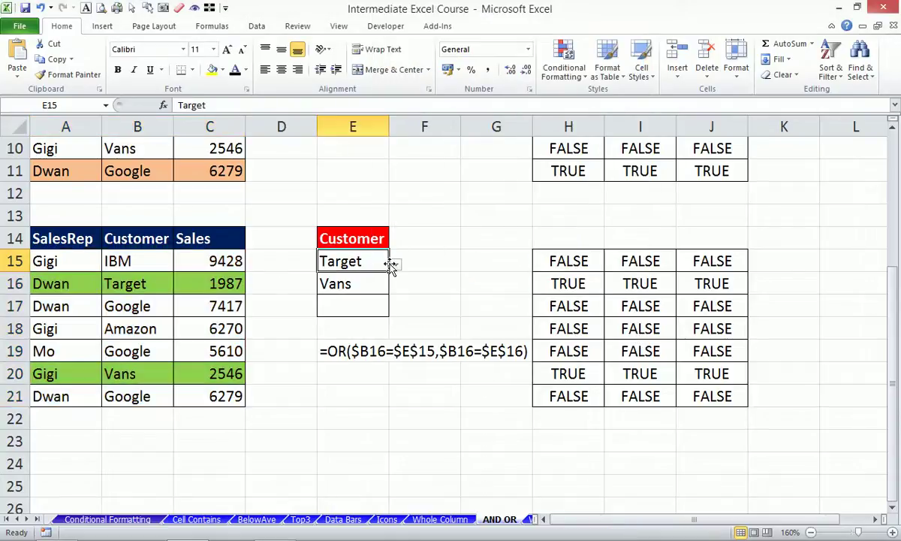
pyautogui.click(395, 266)
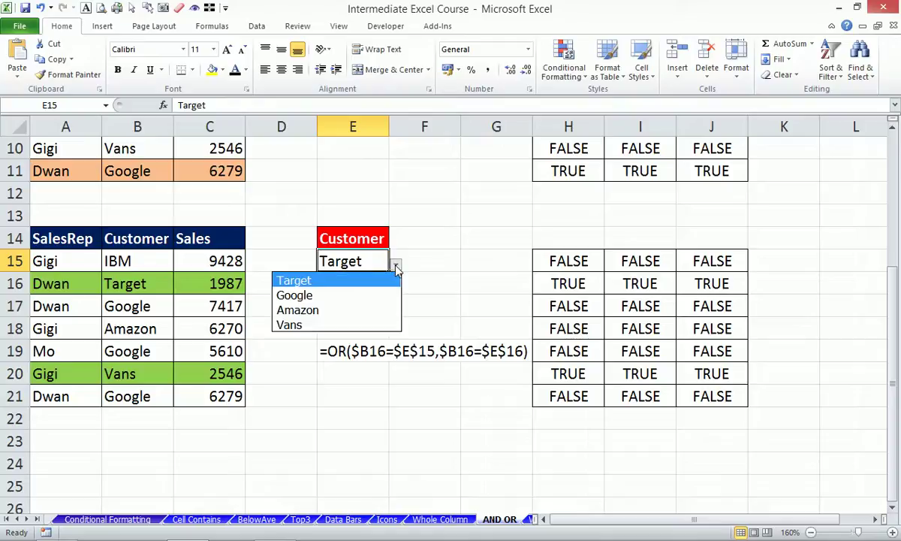
pyautogui.click(357, 295)
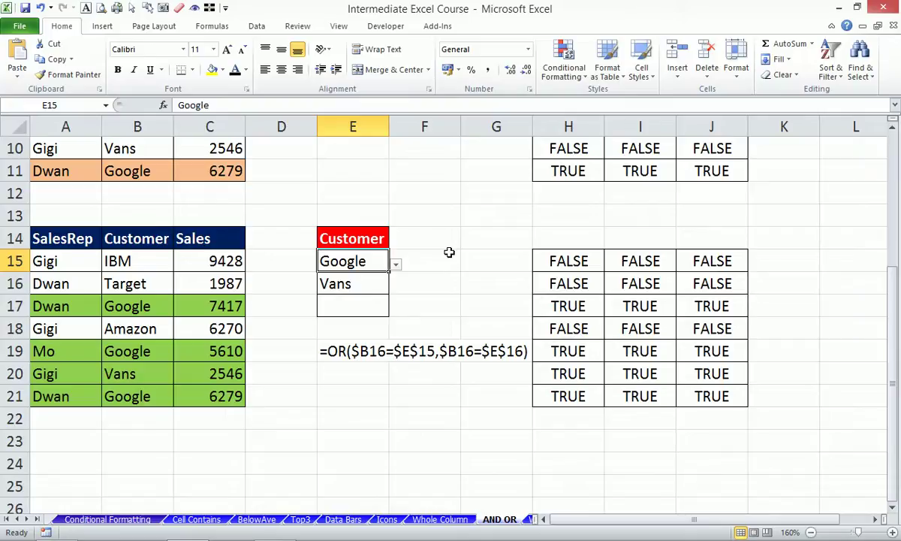
# Review the AND and OR examples and switch to the Weekend worksheet
pyautogui.click(31, 520)
pyautogui.click(31, 520)
pyautogui.click(31, 520)
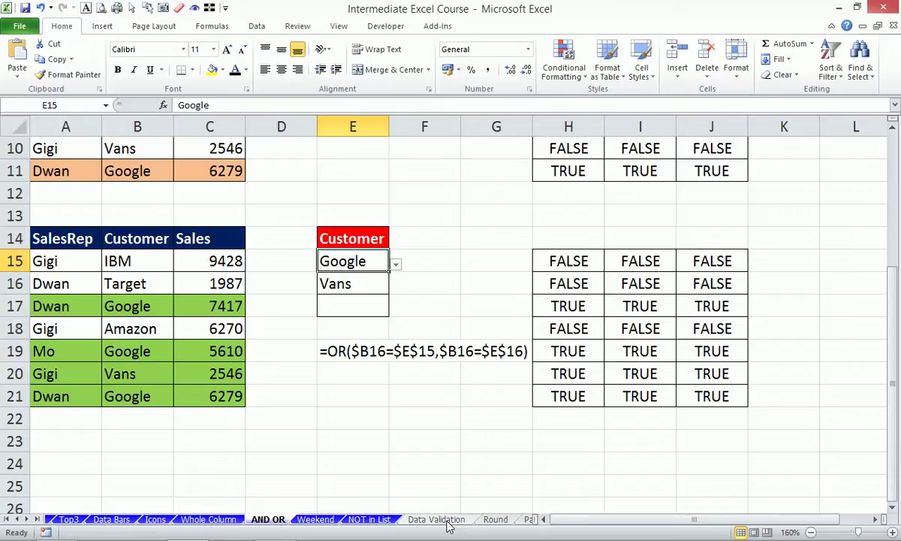
pyautogui.scroll(3, 444, 395)
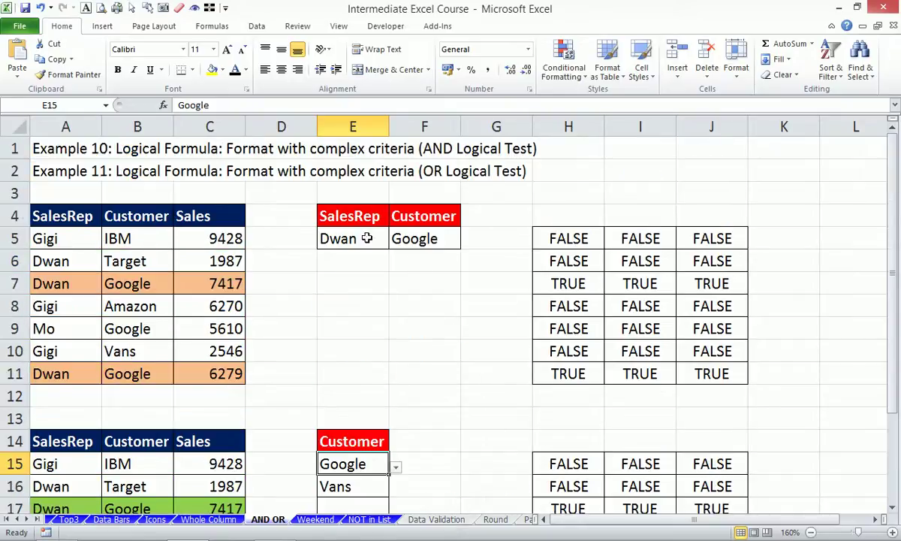
pyautogui.click(355, 237)
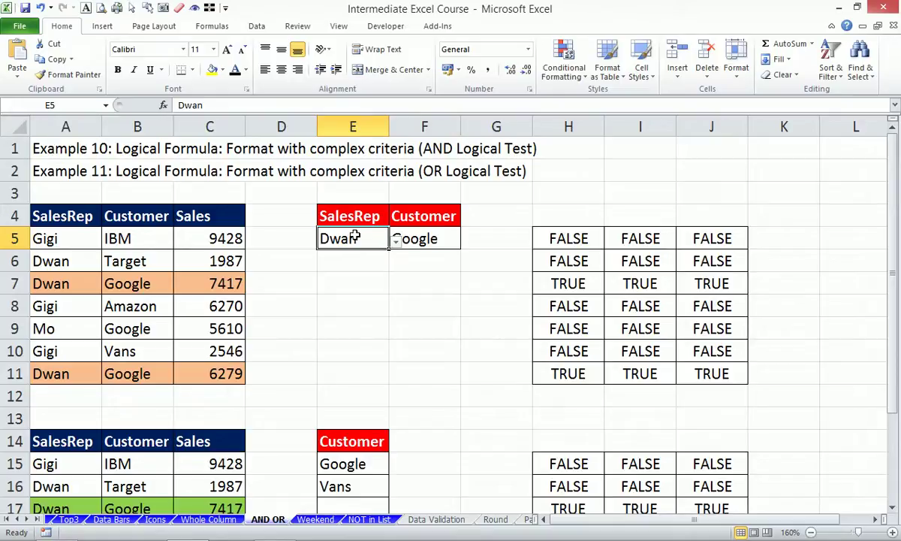
pyautogui.scroll(-3, 489, 277)
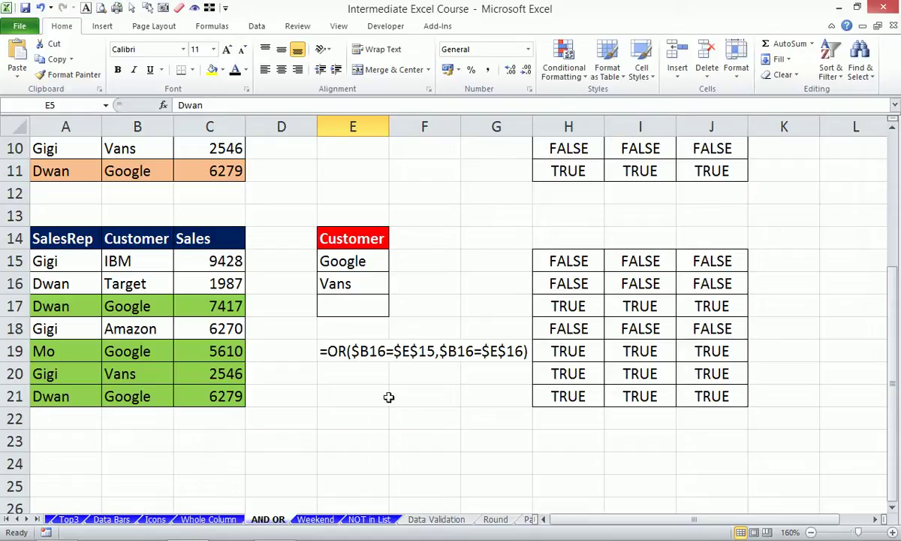
pyautogui.click(323, 523)
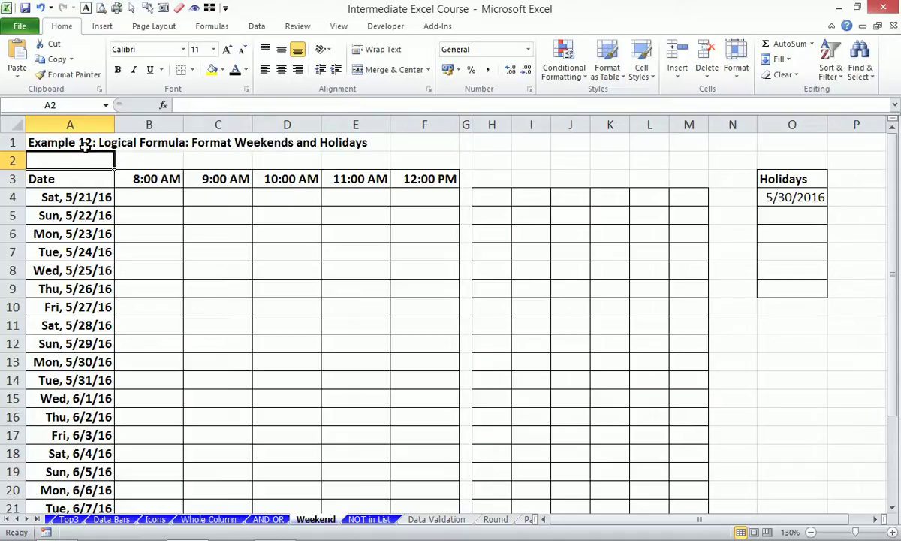
# Zoom the view to the schedule range A3:D13
pyautogui.click(89, 196)
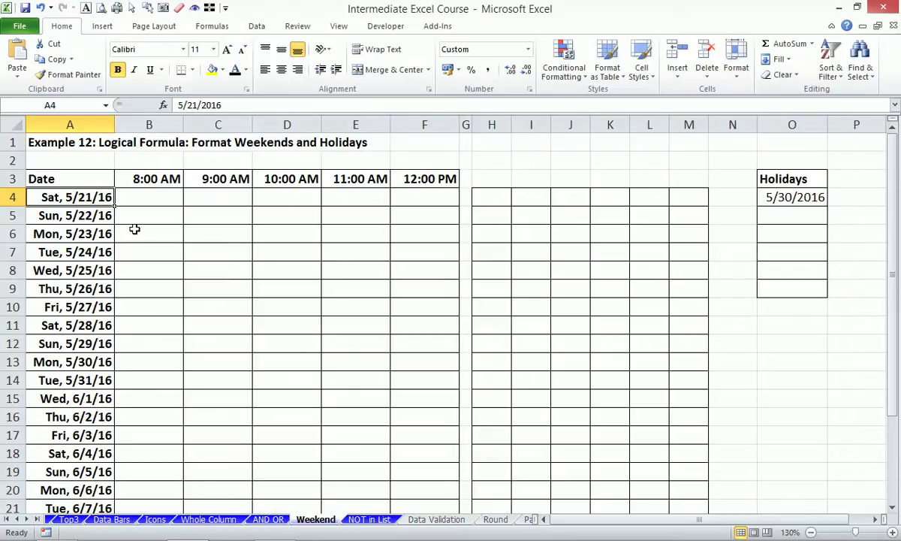
pyautogui.click(85, 180)
pyautogui.moveTo(85, 181); pyautogui.dragTo(265, 365)
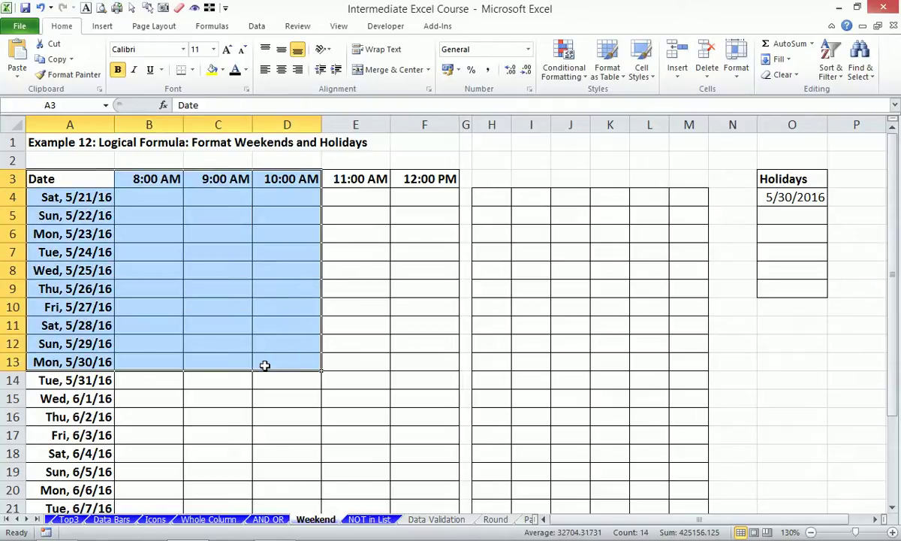
pyautogui.hotkey('alt', 'w')
pyautogui.press('g')
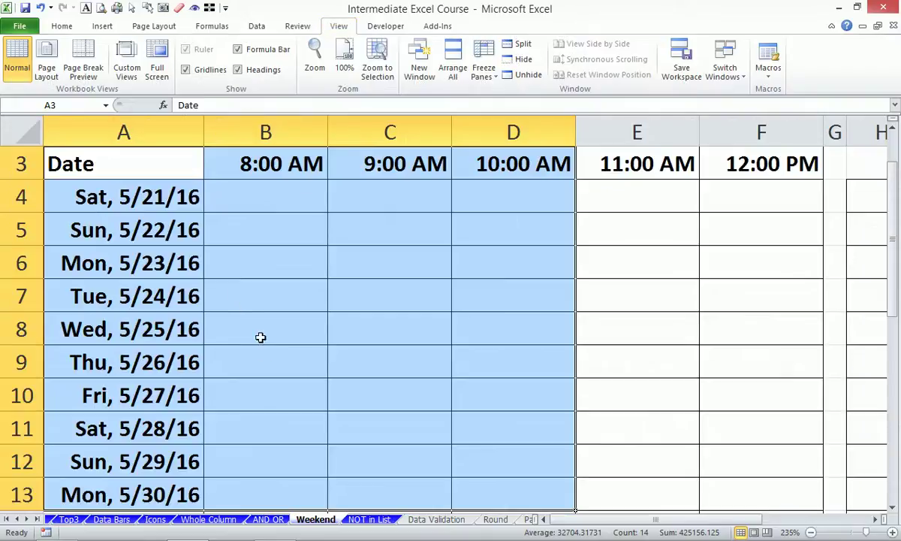
# Format the date in A4 as a Number with 0 decimal places instead of the custom date code
pyautogui.click(152, 201)
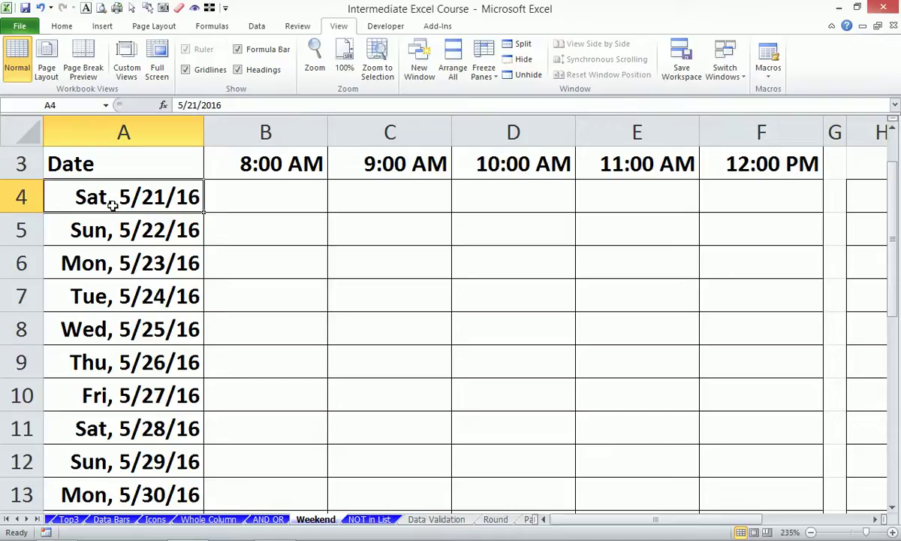
pyautogui.hotkey('ctrl', '1')
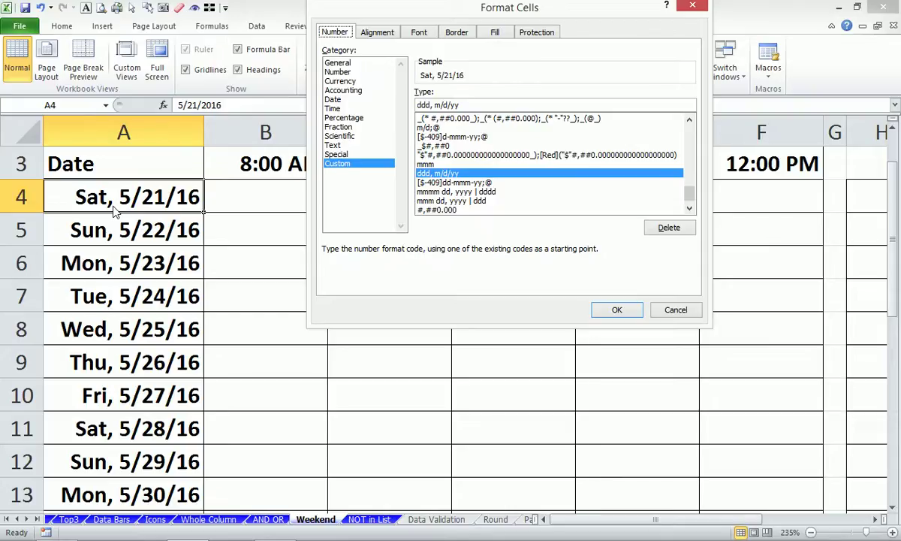
pyautogui.click(675, 309)
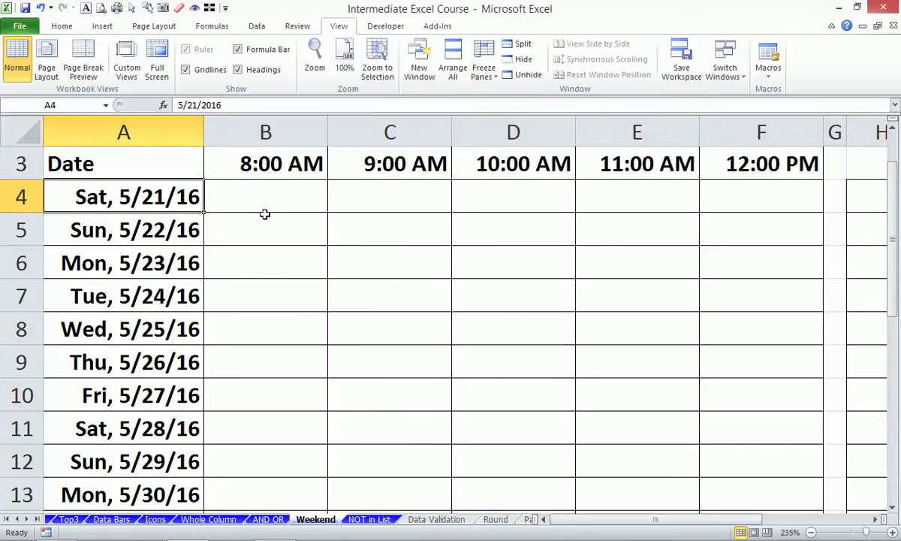
pyautogui.rightClick(160, 194)
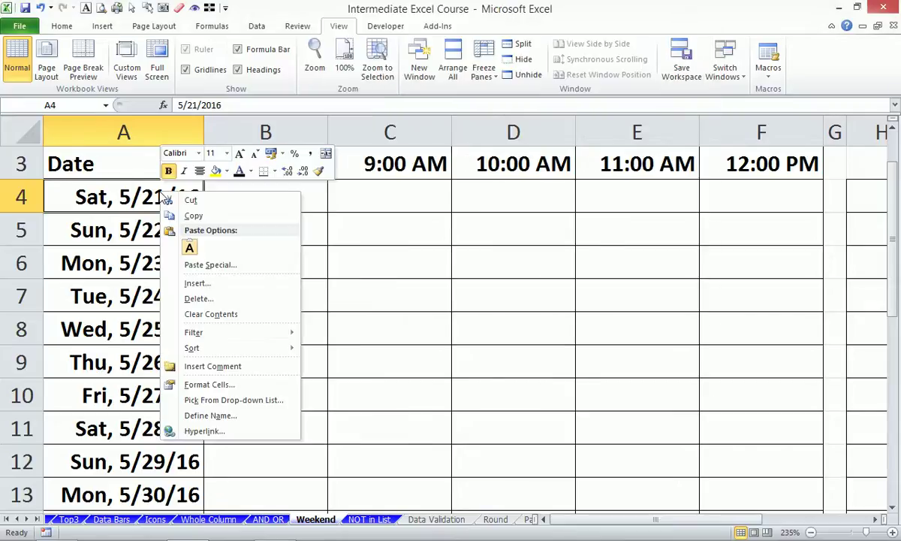
pyautogui.click(226, 384)
pyautogui.moveTo(278, 222); pyautogui.dragTo(552, 125)
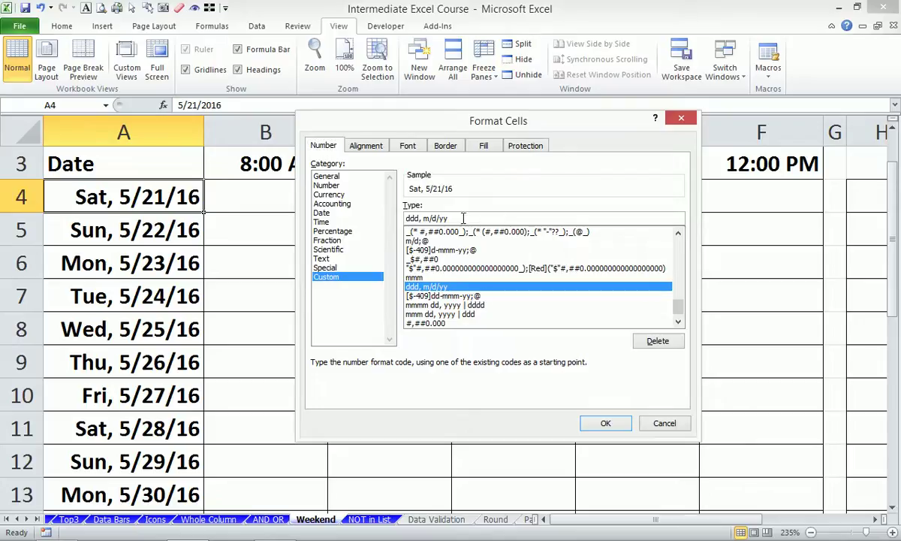
pyautogui.moveTo(481, 217); pyautogui.dragTo(366, 206)
pyautogui.press('Delete')
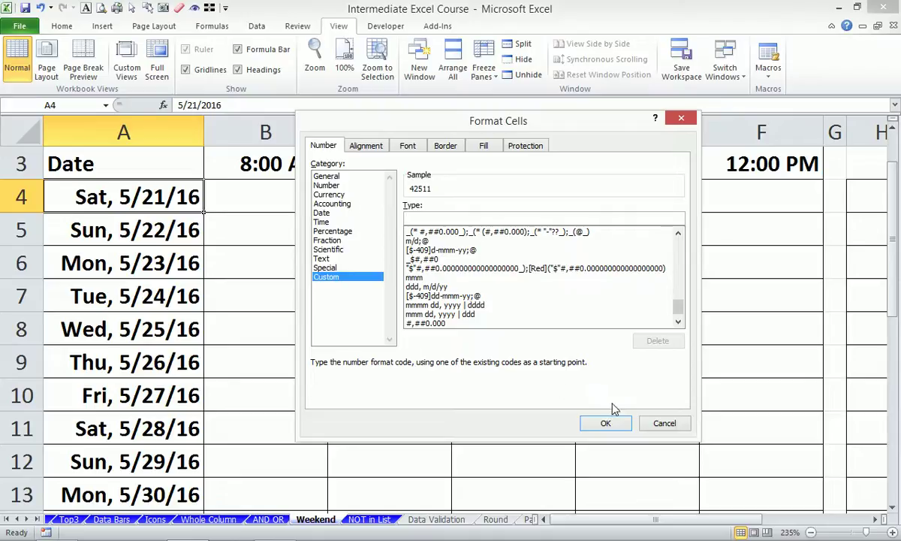
pyautogui.click(326, 184)
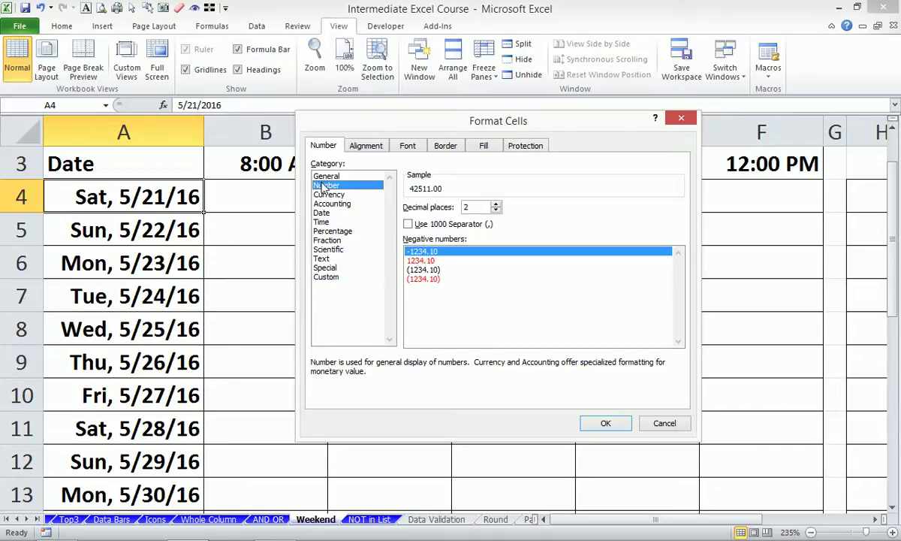
pyautogui.click(496, 211)
pyautogui.click(497, 211)
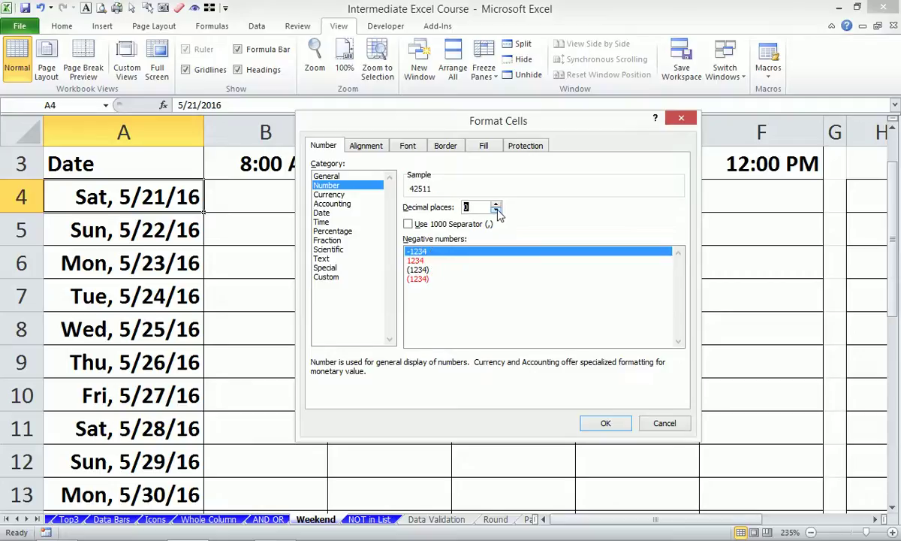
pyautogui.click(605, 423)
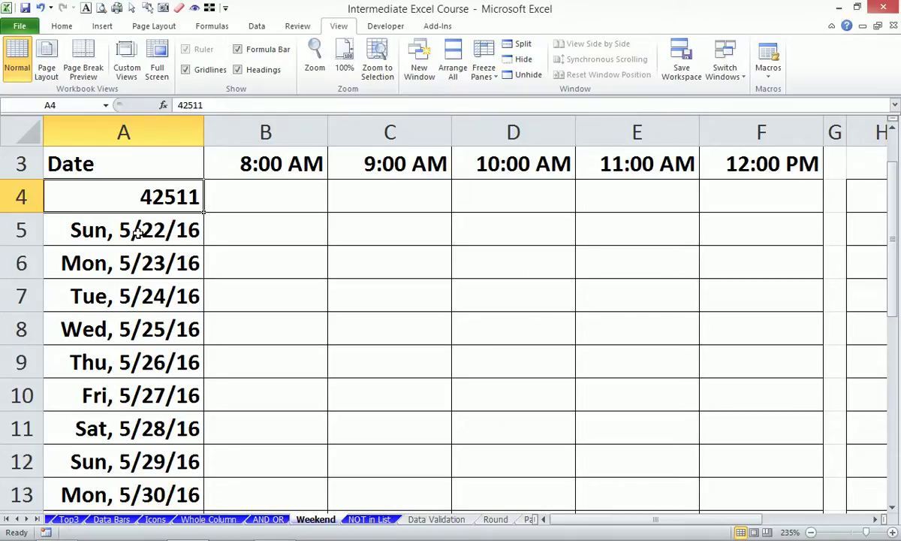
# Open A4's number format for editing as Custom and enter the month code mmm
pyautogui.hotkey('ctrl', '1')
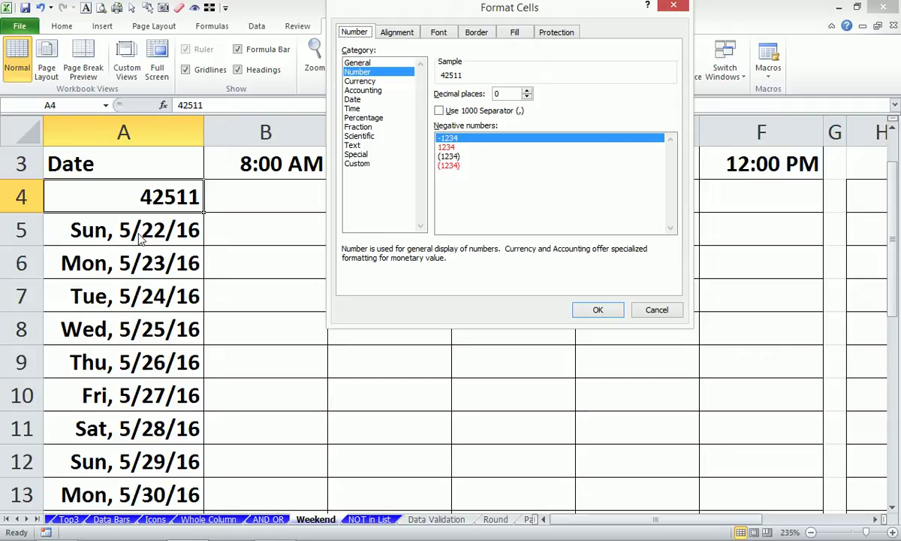
pyautogui.click(357, 163)
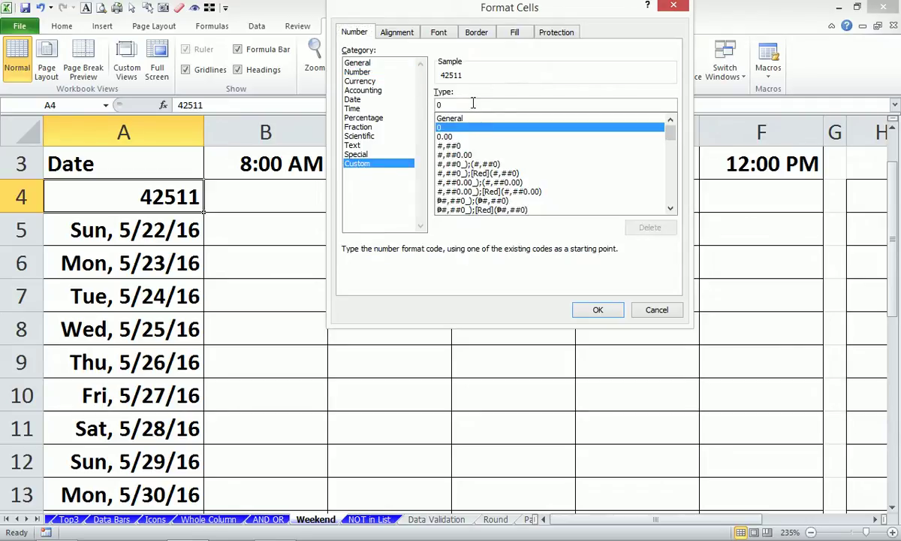
pyautogui.moveTo(436, 104); pyautogui.dragTo(558, 117)
pyautogui.write('mmm')
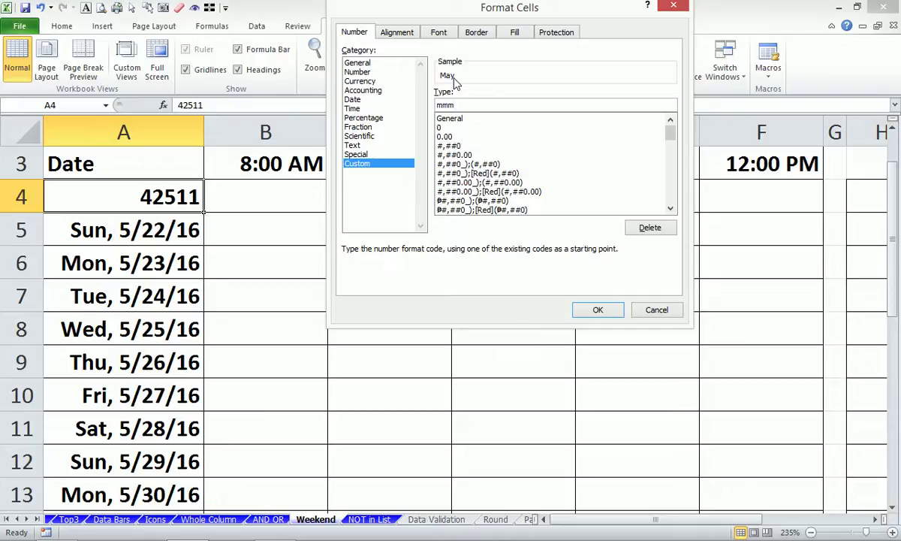
# Replace the custom code with mmm dd, yyyy | ddd and apply it to A4
pyautogui.press('BackSpace')
pyautogui.press('BackSpace')
pyautogui.press('BackSpace')
pyautogui.write('mmmm')
pyautogui.press('BackSpace')
pyautogui.write('dd')
pyautogui.write(',')
pyautogui.write('yyy')
pyautogui.write('|')
pyautogui.write('ddd')
pyautogui.click(610, 313)
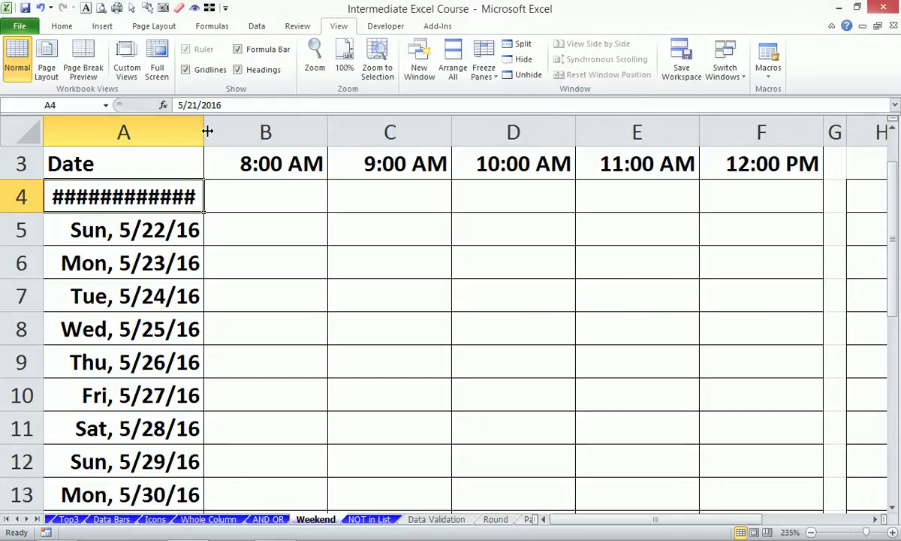
# Autofit column A to its dates and copy A4's date format to the remaining dates in A5:A26
pyautogui.doubleClick(202, 128)
pyautogui.moveTo(696, 131); pyautogui.dragTo(255, 132)
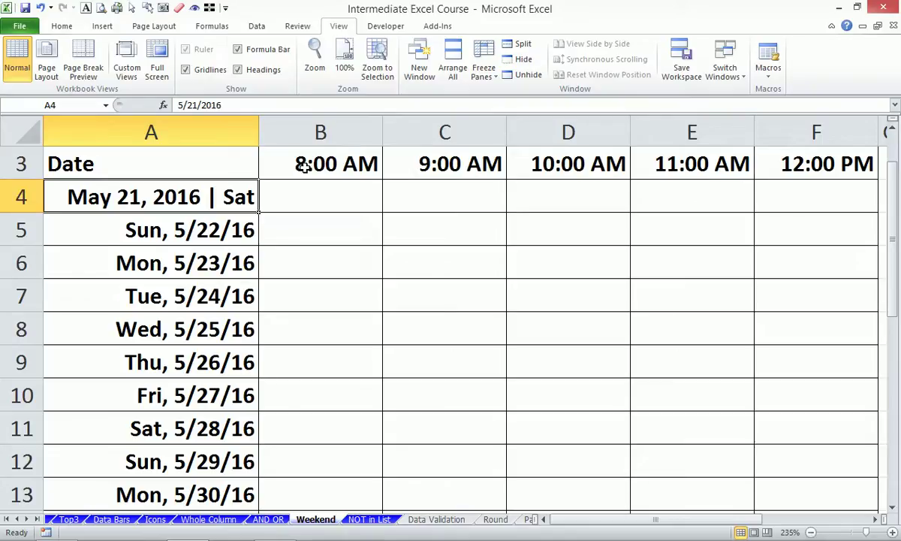
pyautogui.hotkey('ctrl', 'c')
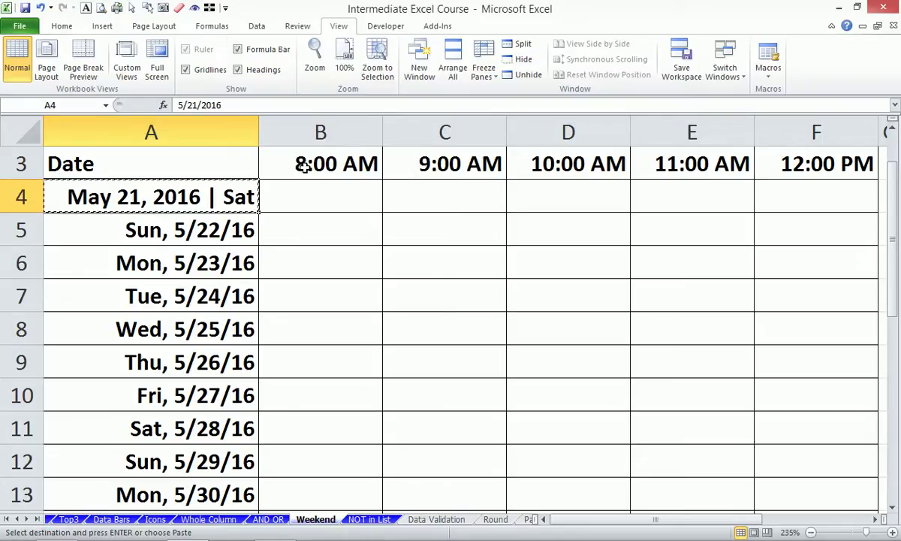
pyautogui.click(63, 27)
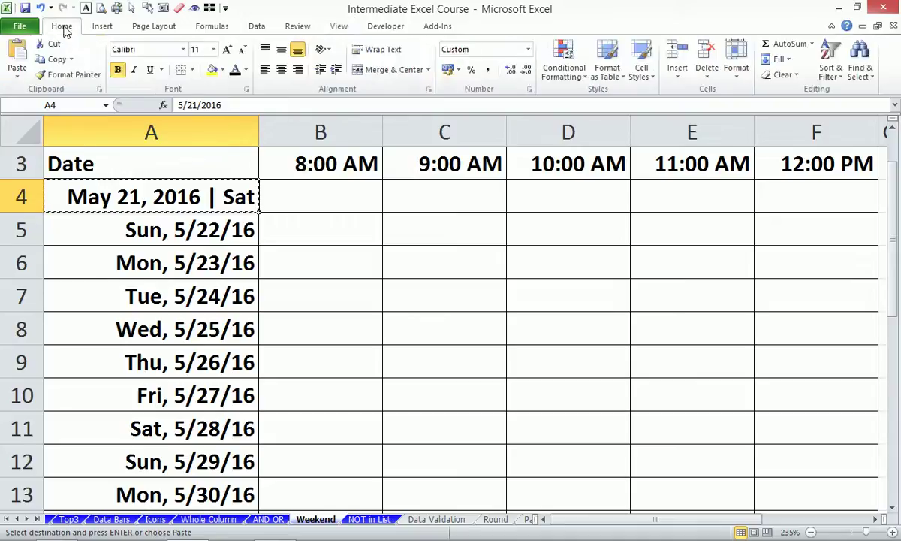
pyautogui.click(75, 76)
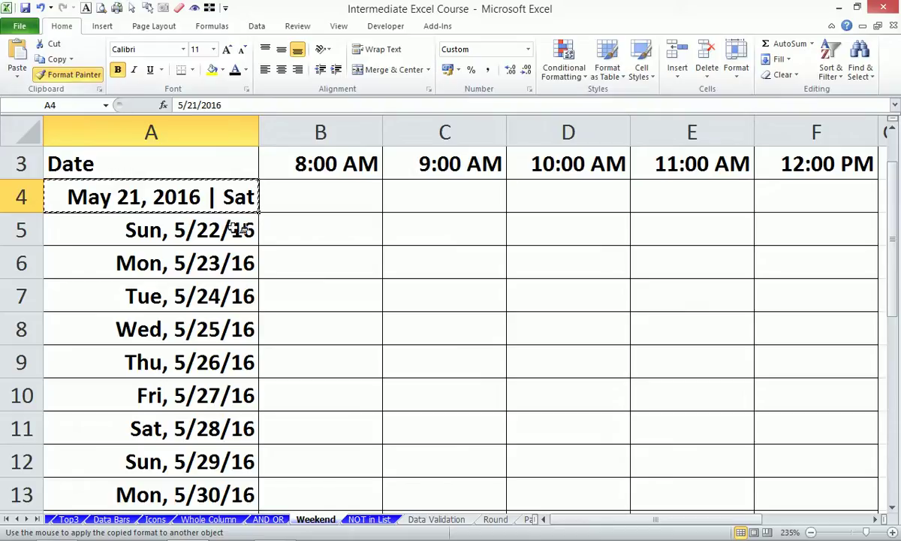
pyautogui.moveTo(217, 224)
pyautogui.mouseDown()
pyautogui.moveTo(201, 300)
pyautogui.moveTo(213, 534)
pyautogui.moveTo(194, 439)
pyautogui.mouseUp()
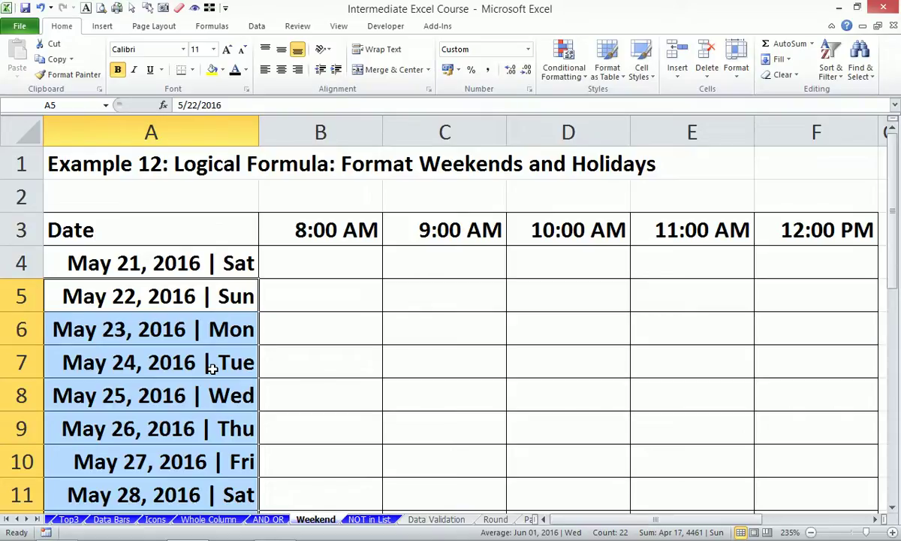
# Select the schedule body A4:F26, from the first date through the 12:00 PM column, leaving out the header row
pyautogui.moveTo(211, 228); pyautogui.dragTo(809, 457)
pyautogui.moveTo(893, 443); pyautogui.dragTo(876, 231)
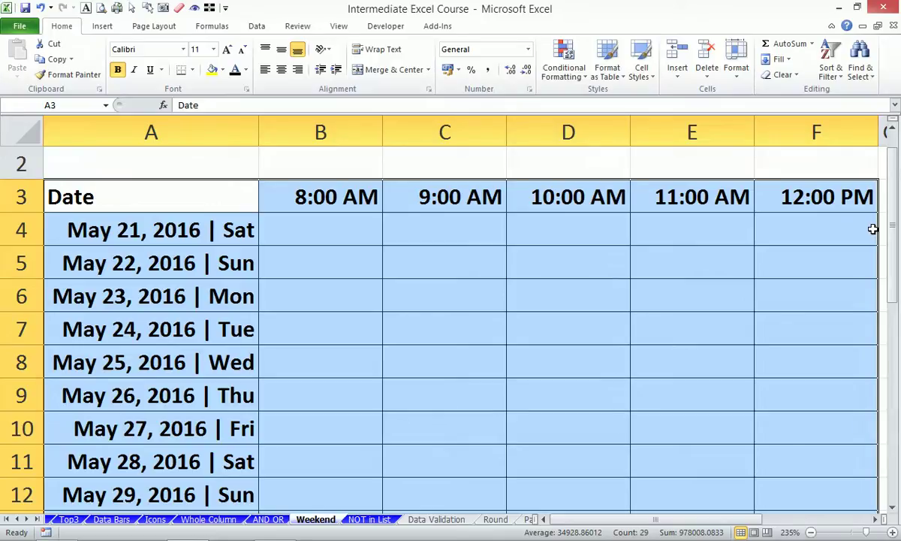
pyautogui.click(205, 230)
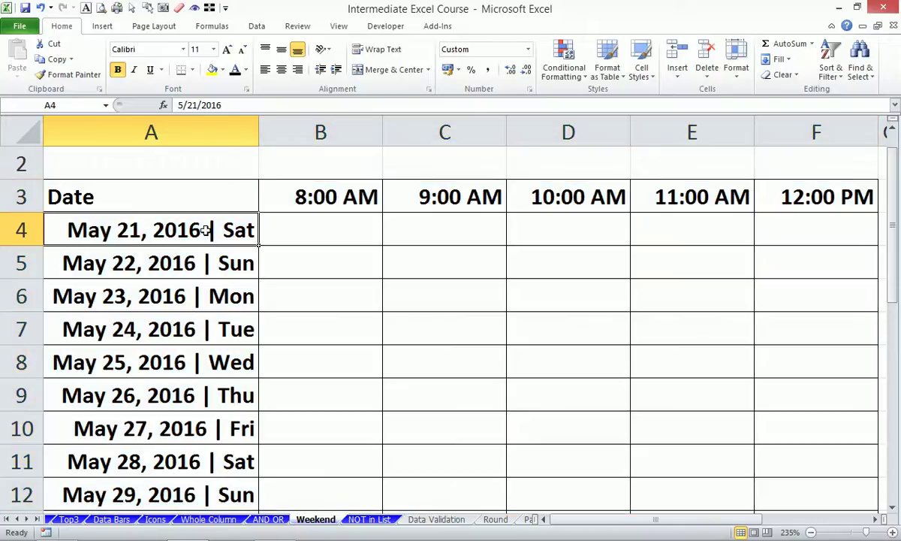
pyautogui.hotkey('ctrl', 'shift', 'Down')
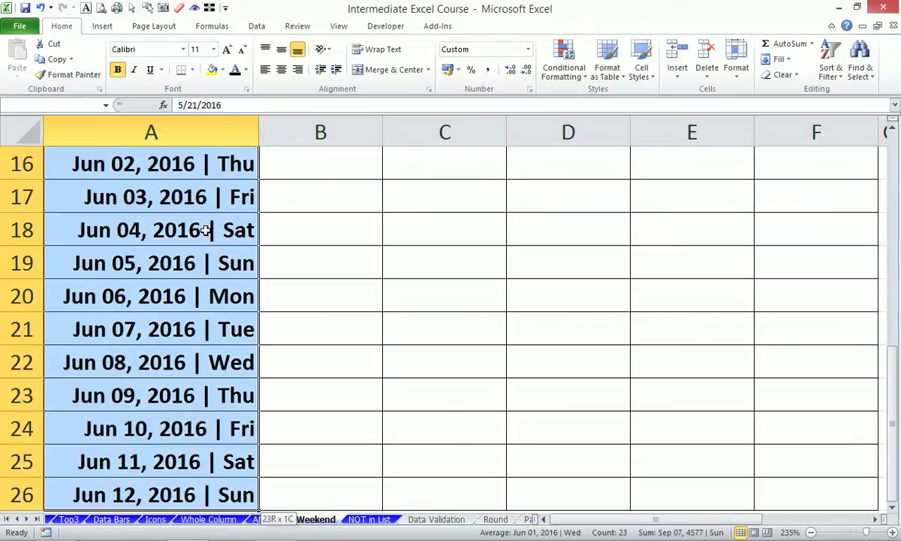
pyautogui.hotkey('shift', 'Right')
pyautogui.hotkey('shift', 'Right')
pyautogui.hotkey('shift', 'Right')
pyautogui.hotkey('shift', 'Right')
pyautogui.hotkey('shift', 'Right')
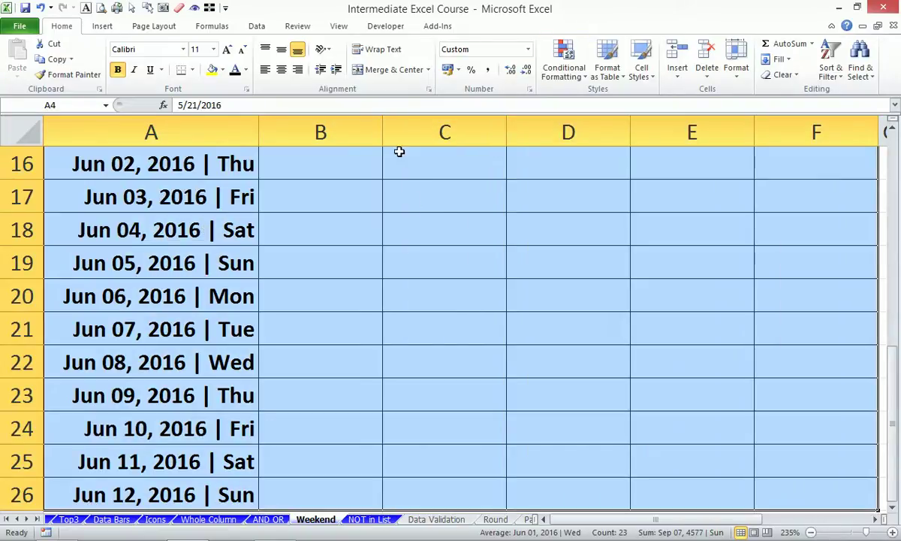
pyautogui.scroll(5, 412, 205)
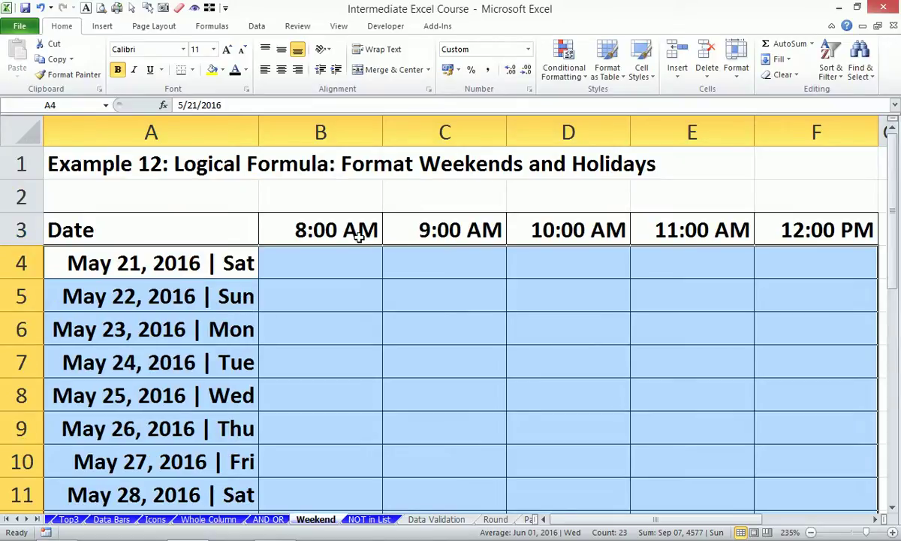
# Create a formula-based conditional formatting rule for the selected range with =text($A4,"ddd")="Fri"
pyautogui.click(565, 60)
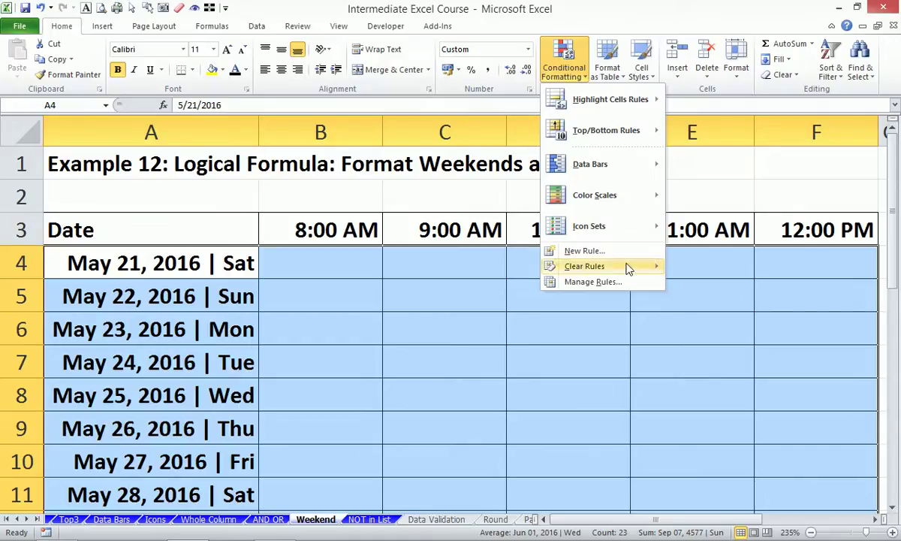
pyautogui.click(592, 256)
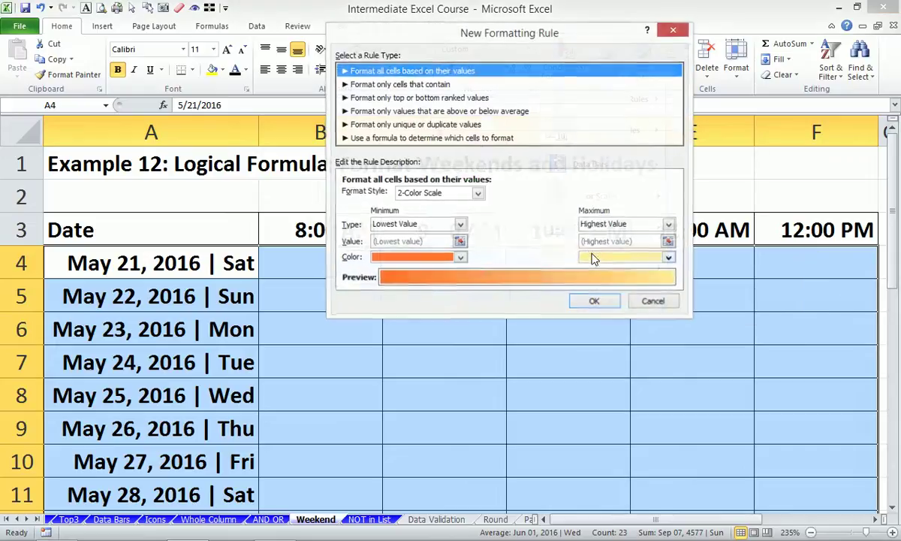
pyautogui.moveTo(466, 36); pyautogui.dragTo(676, 118)
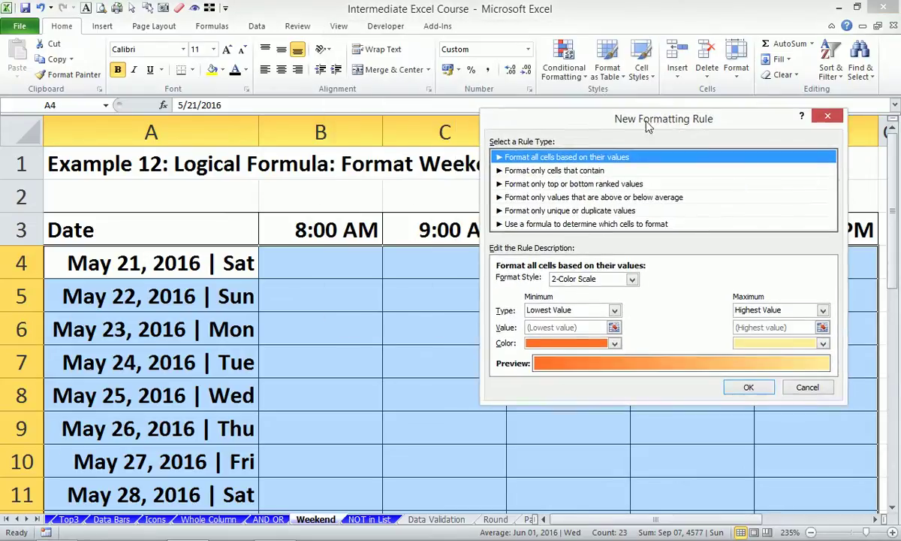
pyautogui.click(577, 224)
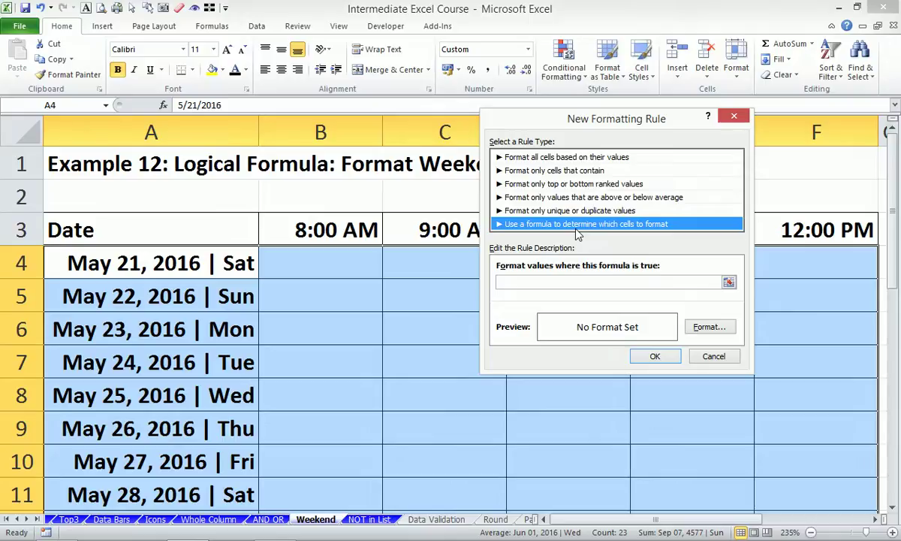
pyautogui.click(539, 283)
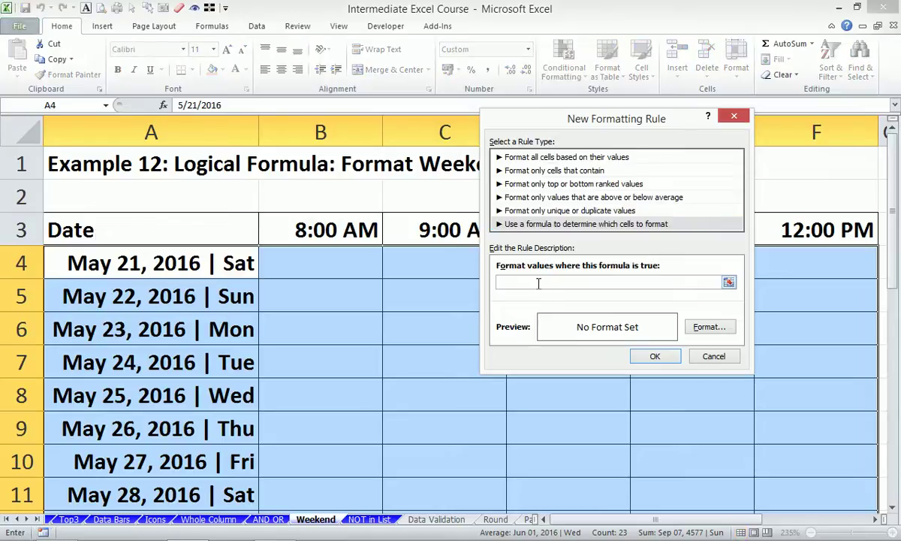
pyautogui.write('=text(')
pyautogui.click(207, 261)
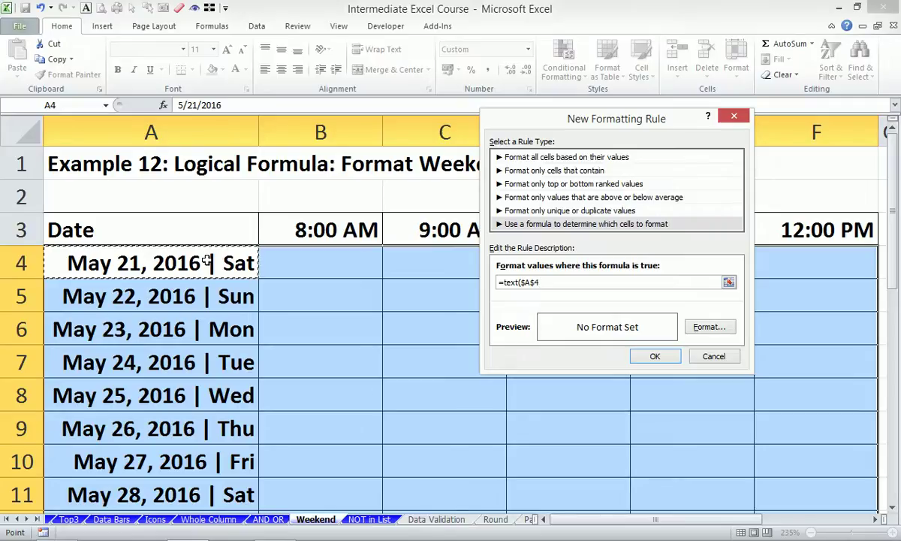
pyautogui.press('F4')
pyautogui.press('F4')
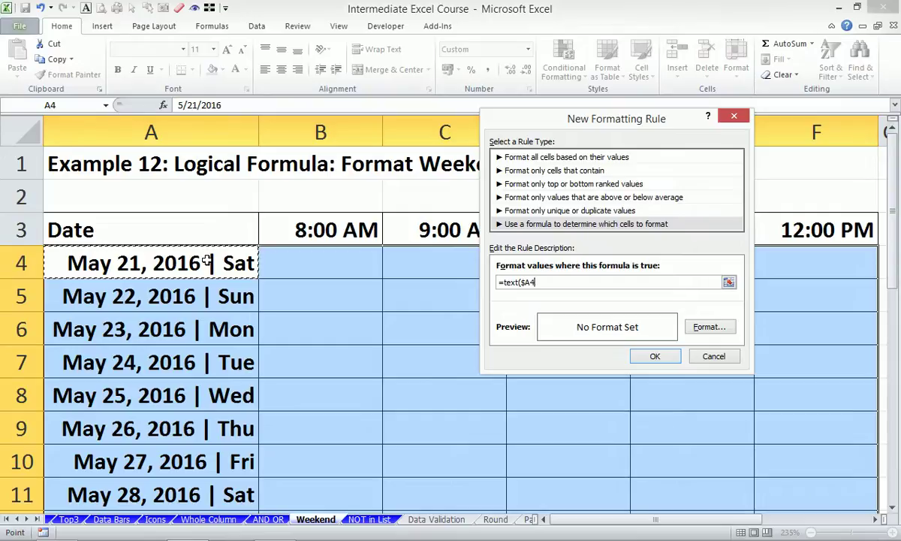
pyautogui.write(',')
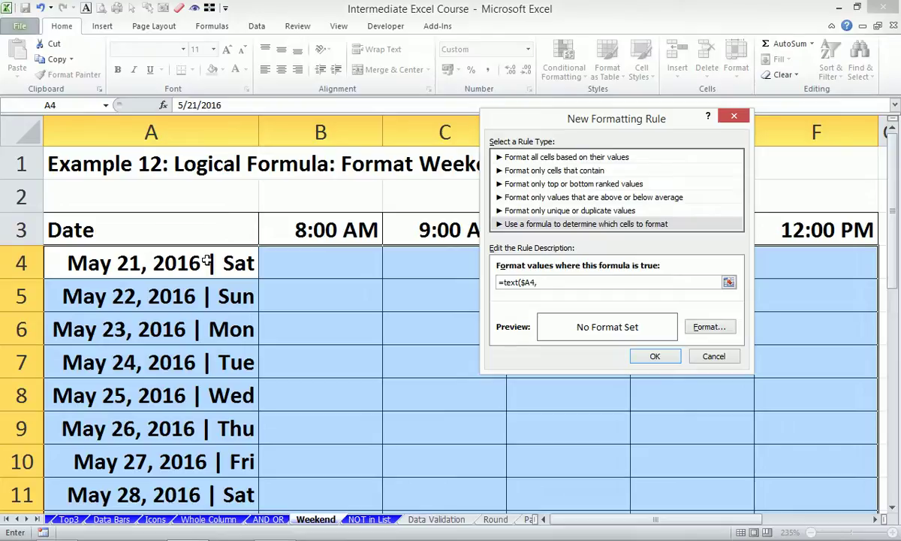
pyautogui.write('"ddd")="Fri"')
# Give the Friday rule a yellow fill and apply it to the schedule
pyautogui.click(710, 330)
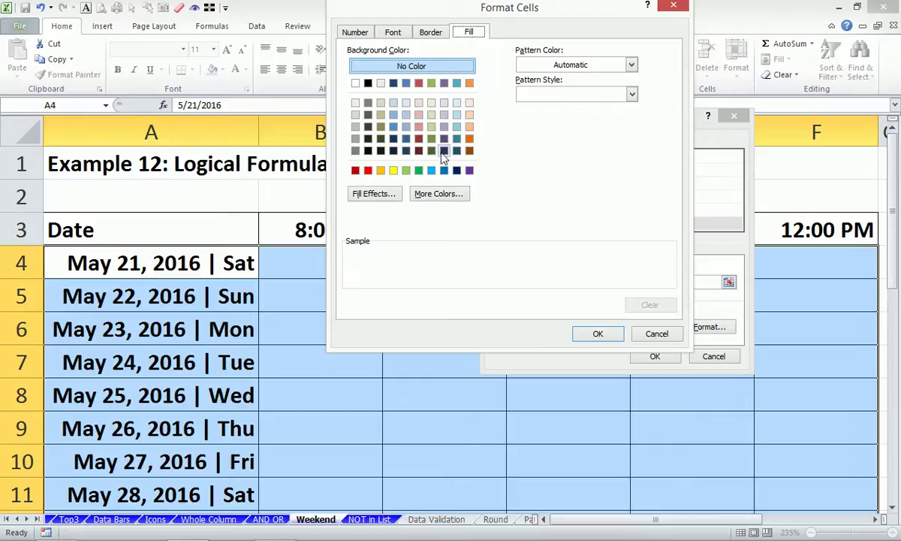
pyautogui.click(394, 171)
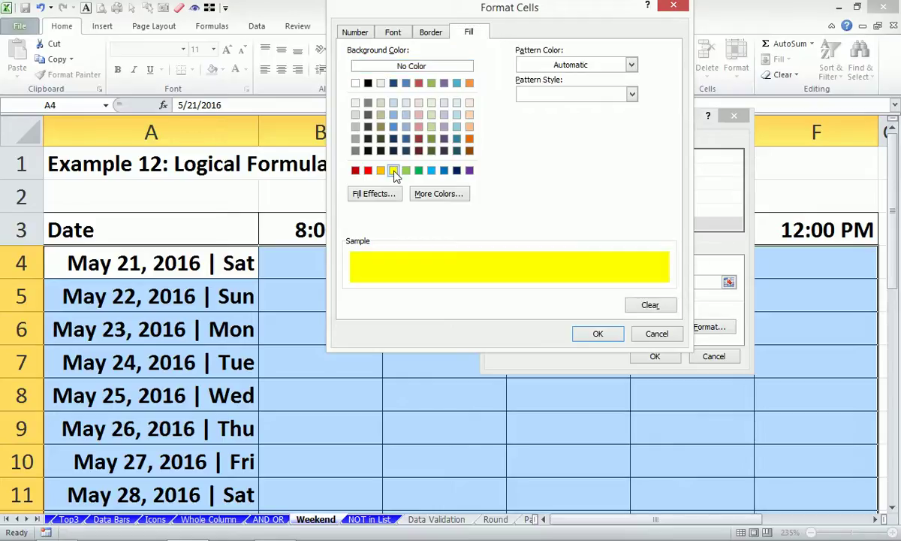
pyautogui.click(595, 334)
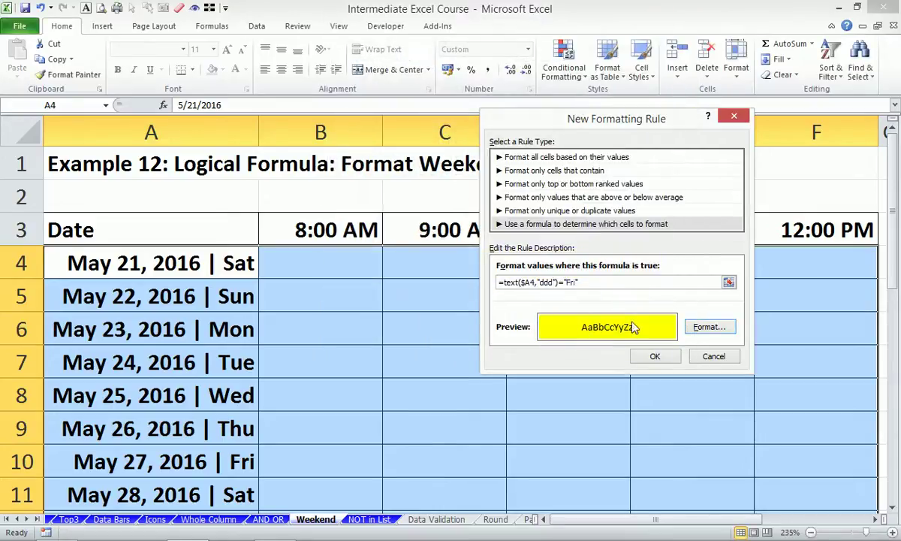
pyautogui.click(653, 357)
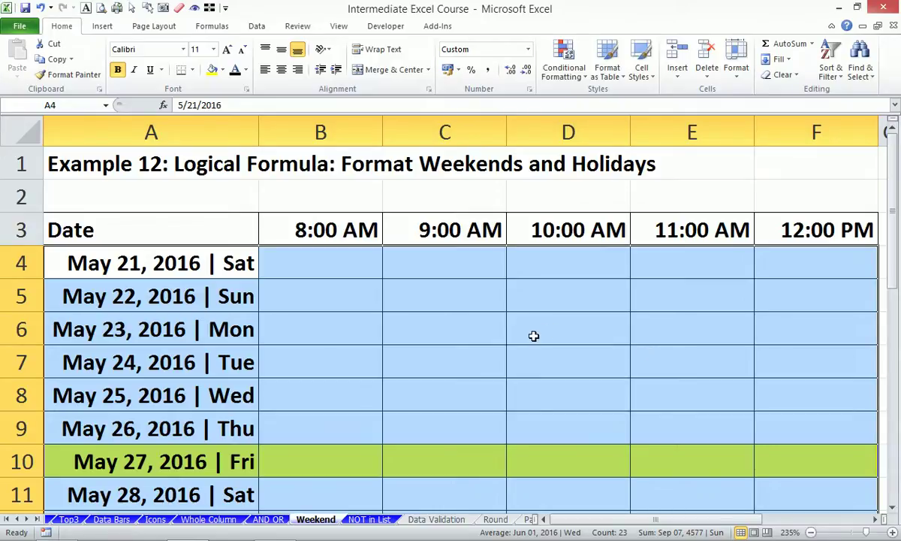
# Open the existing Friday rule for editing and copy its condition TEXT($A4,"ddd")="Fri" without the leading equals sign
pyautogui.scroll(-3, 533, 342)
pyautogui.scroll(-3, 533, 342)
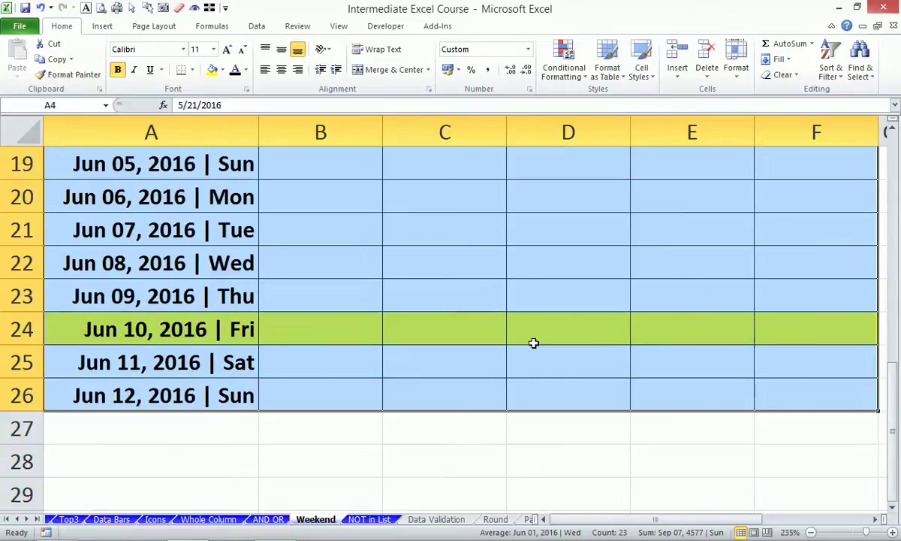
pyautogui.scroll(6, 534, 342)
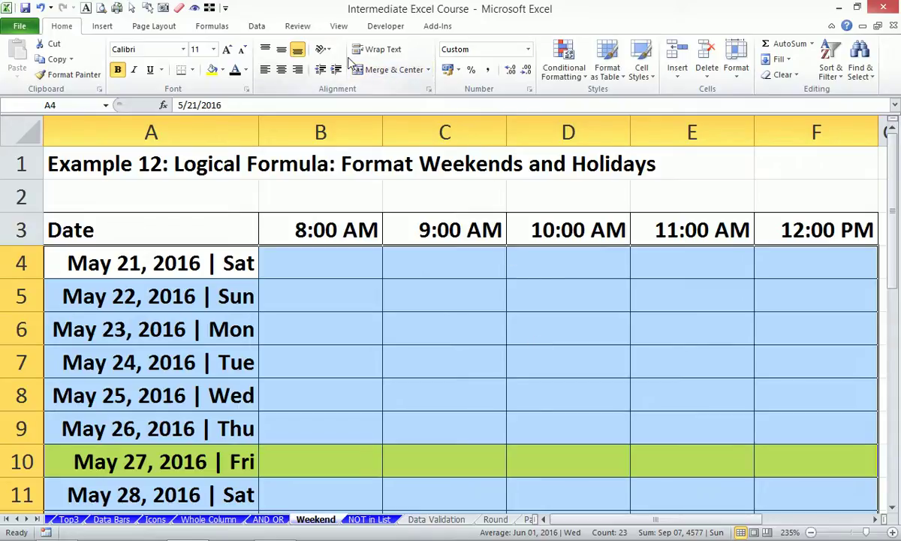
pyautogui.click(573, 57)
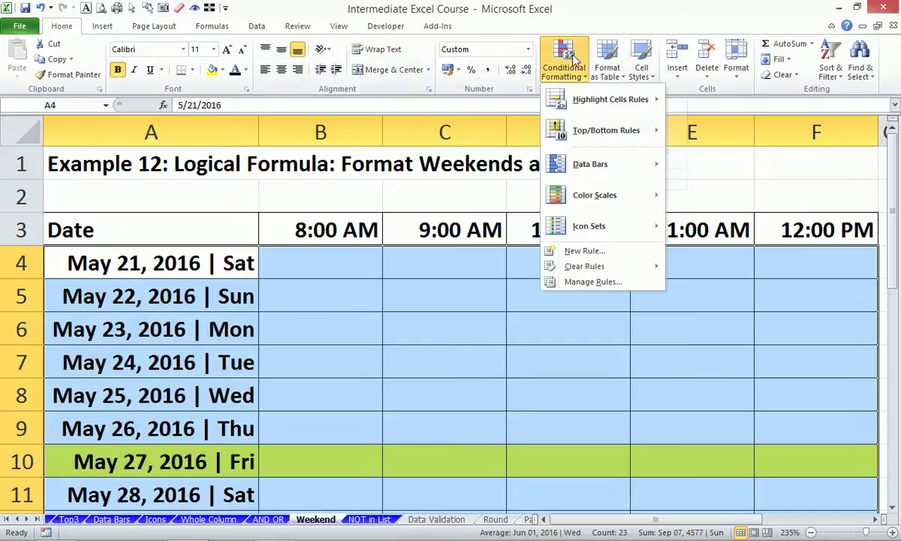
pyautogui.click(593, 283)
pyautogui.moveTo(534, 144); pyautogui.dragTo(535, 97)
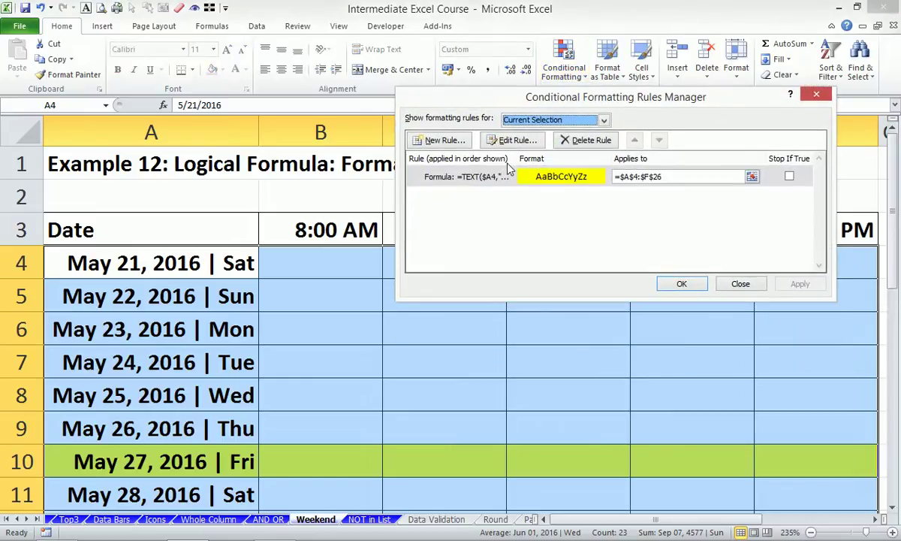
pyautogui.click(488, 180)
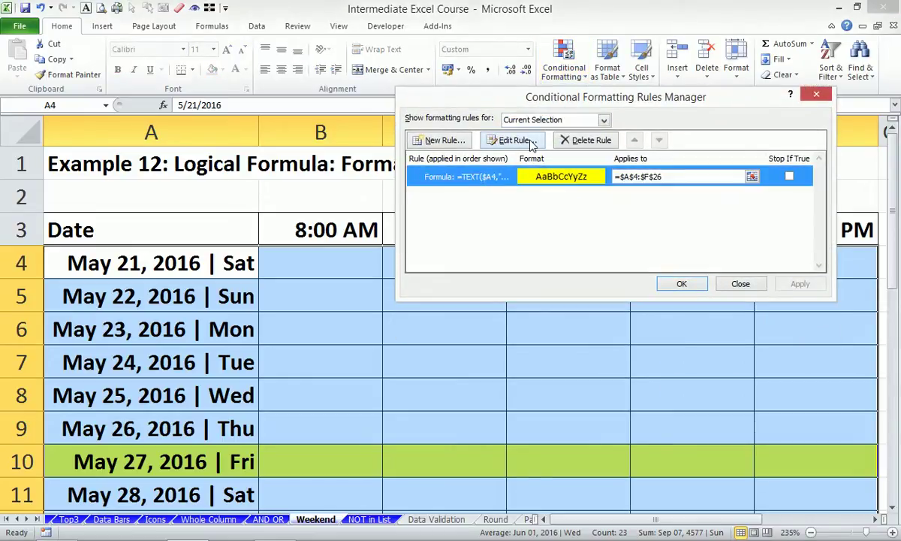
pyautogui.click(526, 141)
pyautogui.moveTo(508, 71); pyautogui.dragTo(407, 53)
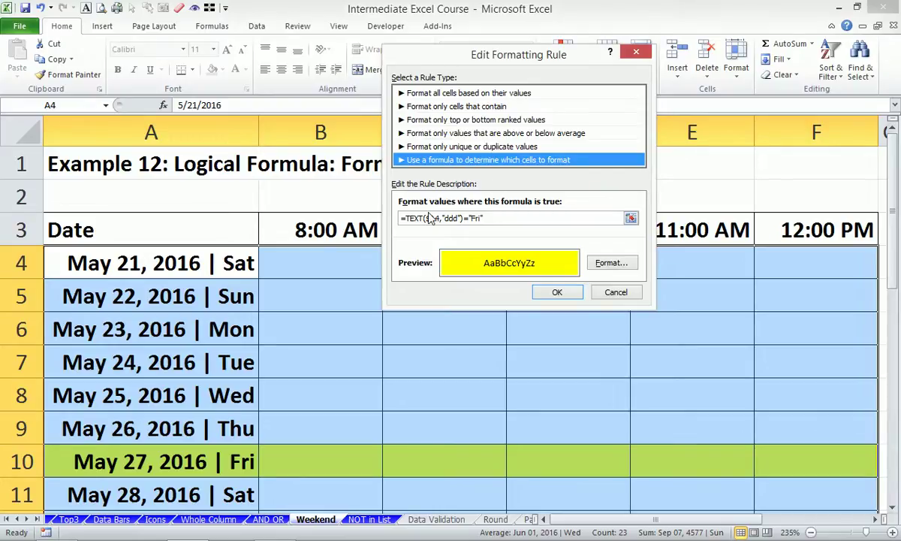
pyautogui.moveTo(406, 219); pyautogui.dragTo(492, 218)
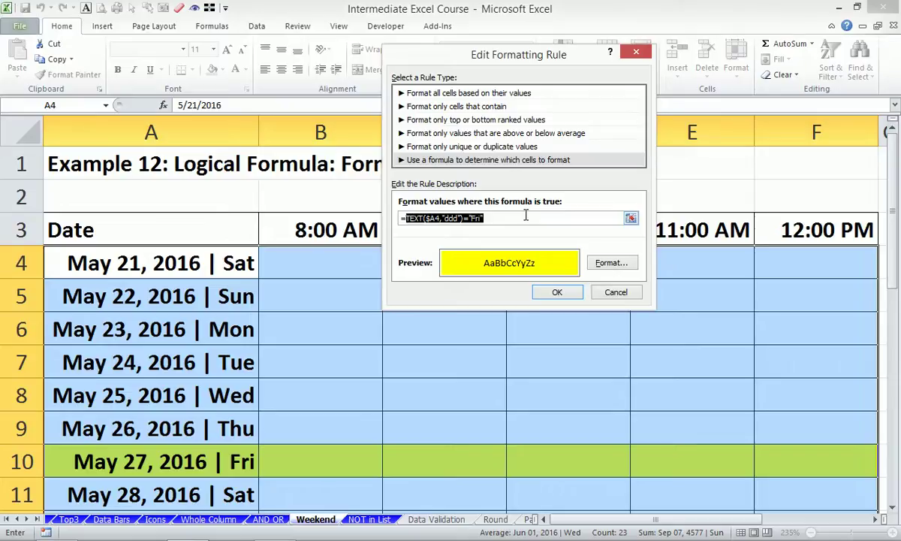
pyautogui.hotkey('ctrl', 'c')
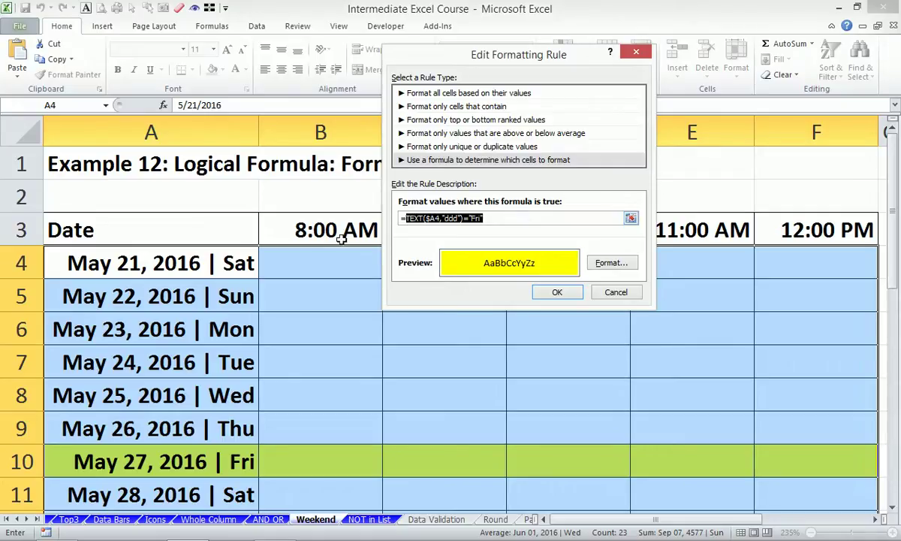
# Extend the rule formula to =or(TEXT($A4,"ddd")="Fri",TEXT($A4,"ddd")="Sat") and apply the edited rule
pyautogui.click(407, 217)
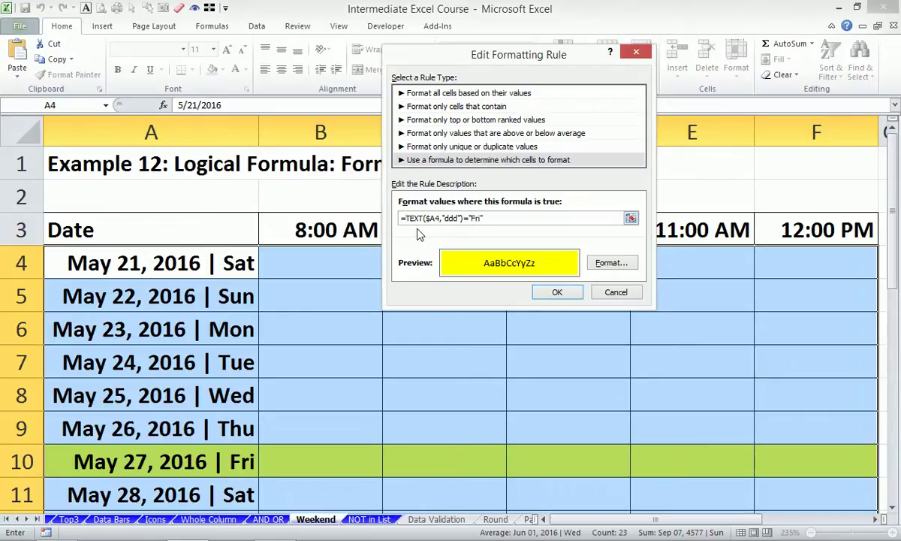
pyautogui.write('or(')
pyautogui.write(',')
pyautogui.hotkey('ctrl', 'v')
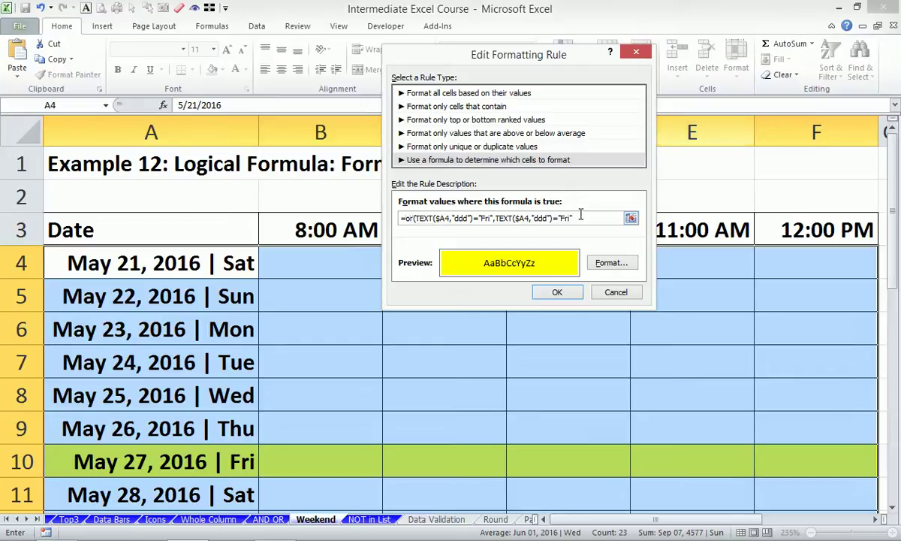
pyautogui.press('BackSpace')
pyautogui.press('BackSpace')
pyautogui.press('BackSpace')
pyautogui.write('Sat')
pyautogui.press('End')
pyautogui.write(')')
pyautogui.click(562, 294)
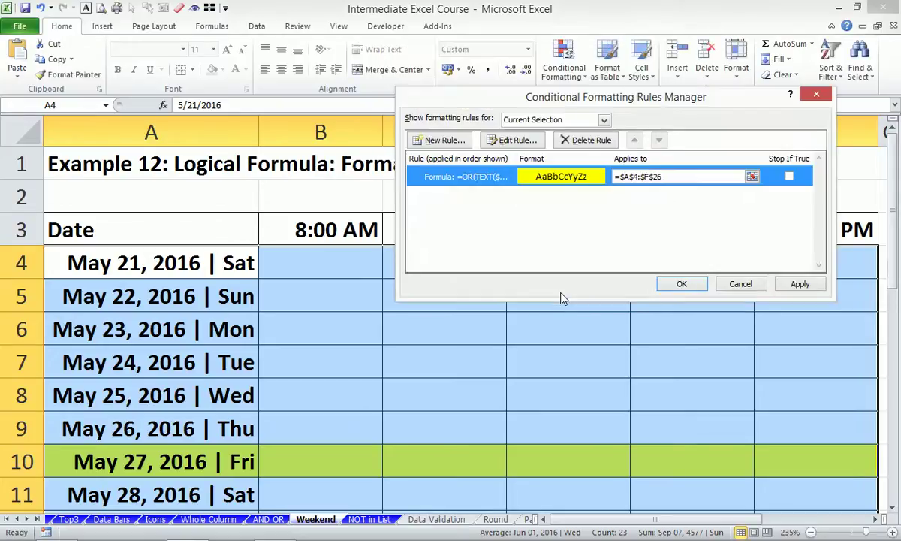
pyautogui.click(682, 284)
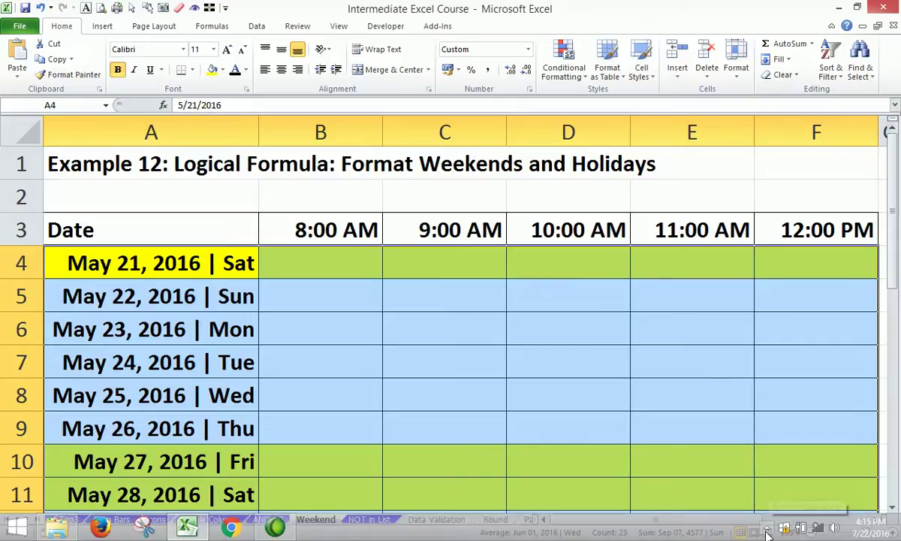
pyautogui.click(768, 532)
pyautogui.click(628, 311)
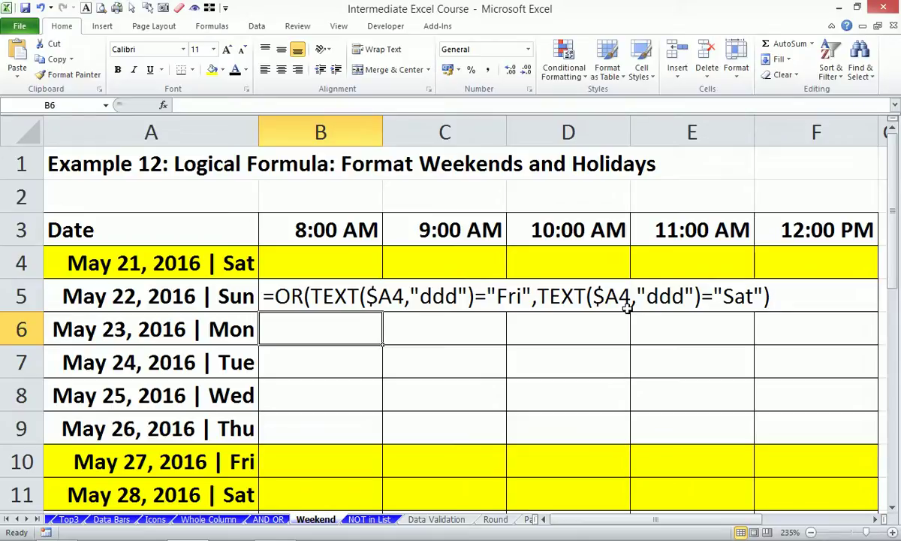
# Examine the table of weekend numbers and weekend days on the Dates sheet
pyautogui.scroll(-2, 627, 308)
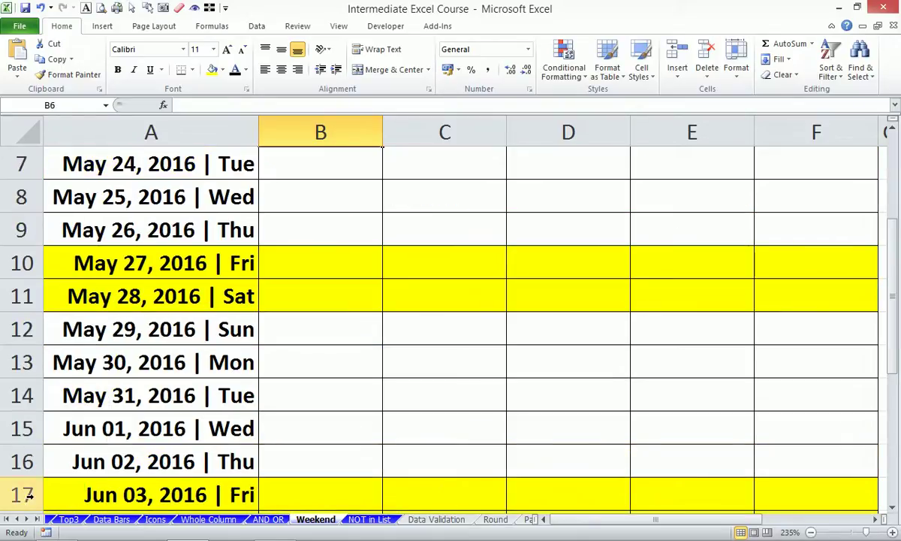
pyautogui.click(26, 519)
pyautogui.click(26, 519)
pyautogui.click(27, 519)
pyautogui.click(27, 519)
pyautogui.click(26, 519)
pyautogui.click(27, 519)
pyautogui.click(437, 519)
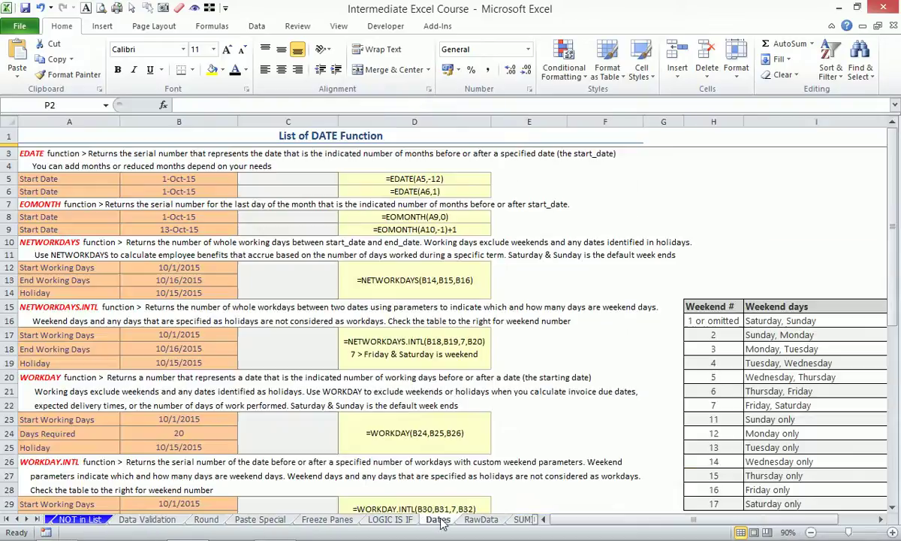
pyautogui.click(882, 519)
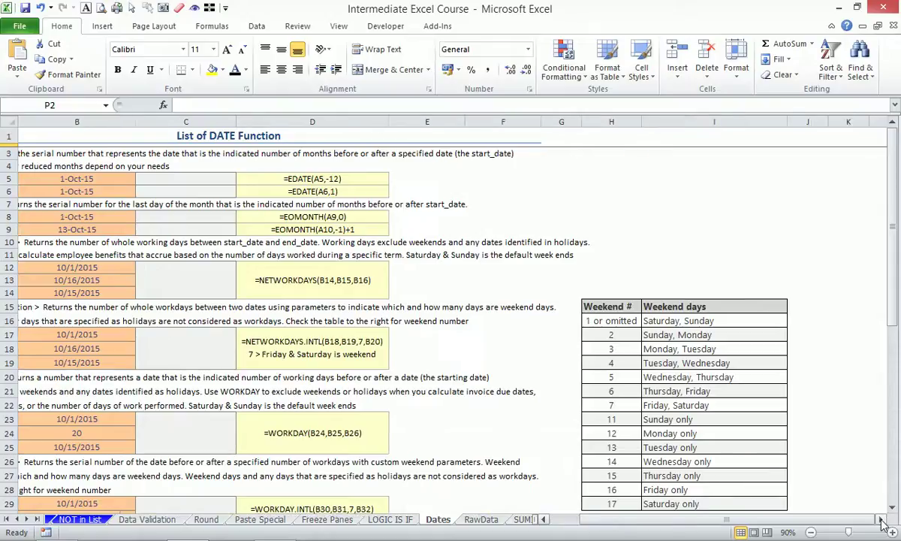
pyautogui.click(882, 522)
pyautogui.scroll(-1, 766, 467)
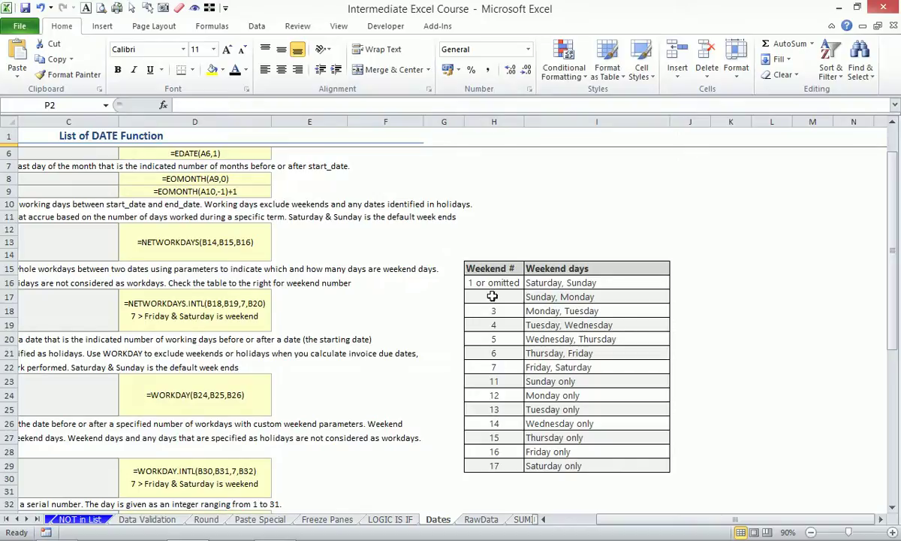
pyautogui.moveTo(600, 538)
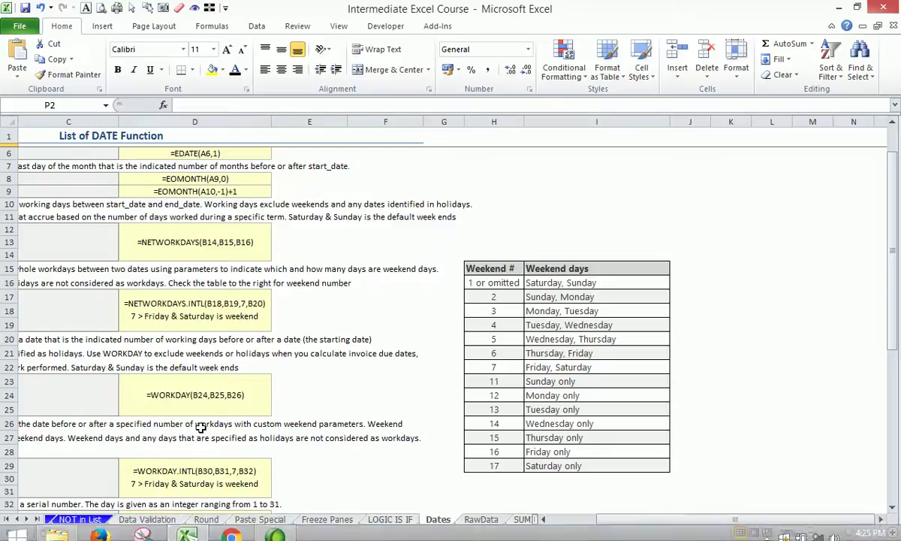
pyautogui.click(767, 530)
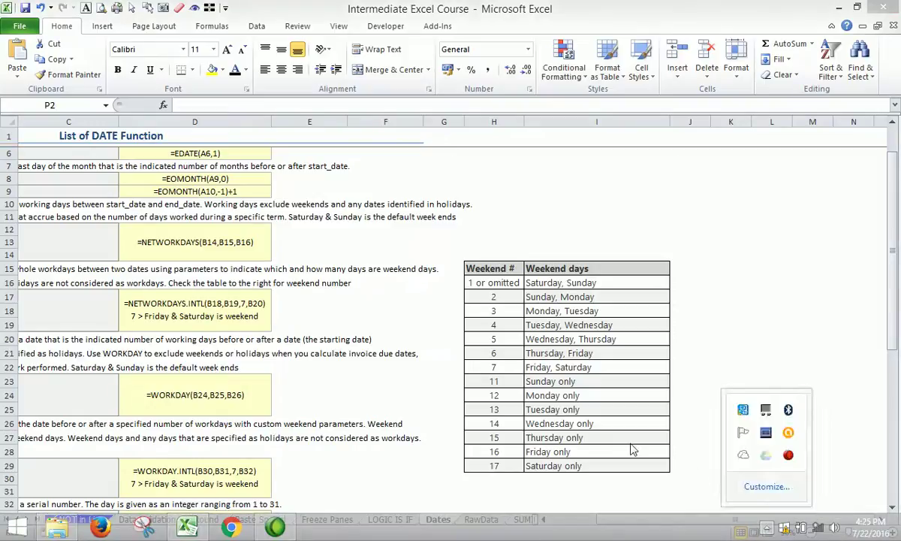
# Go back past the Weekend sheet and open the NOT in List sheet
pyautogui.click(17, 519)
pyautogui.click(16, 519)
pyautogui.click(16, 519)
pyautogui.click(17, 519)
pyautogui.click(17, 519)
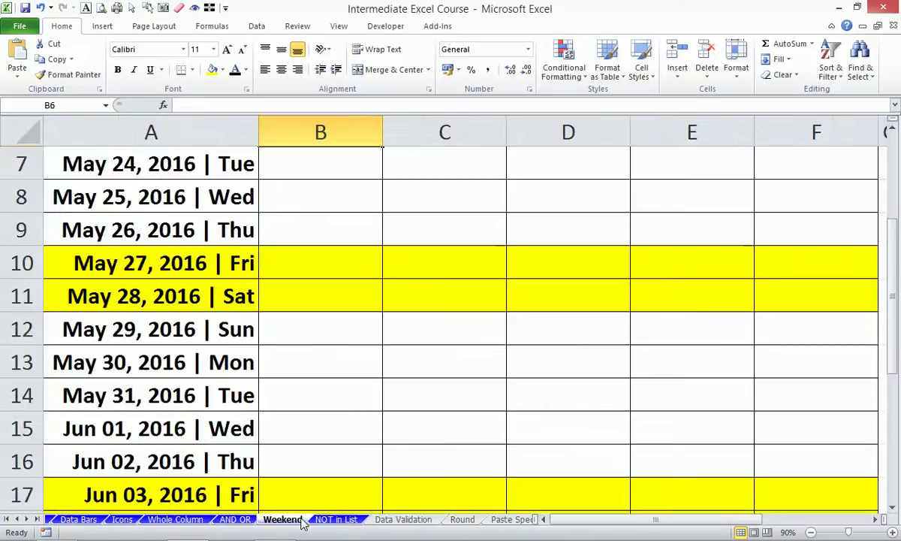
pyautogui.click(282, 519)
pyautogui.click(338, 519)
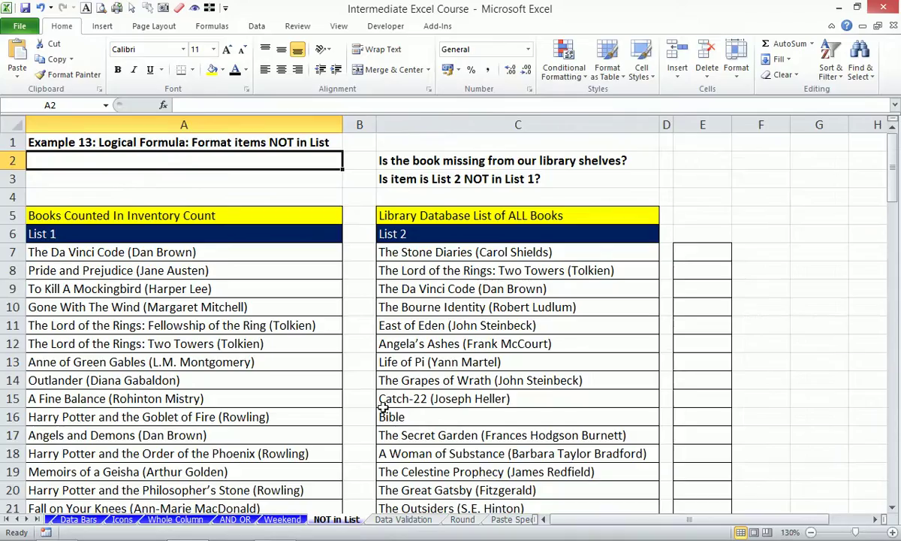
pyautogui.click(702, 253)
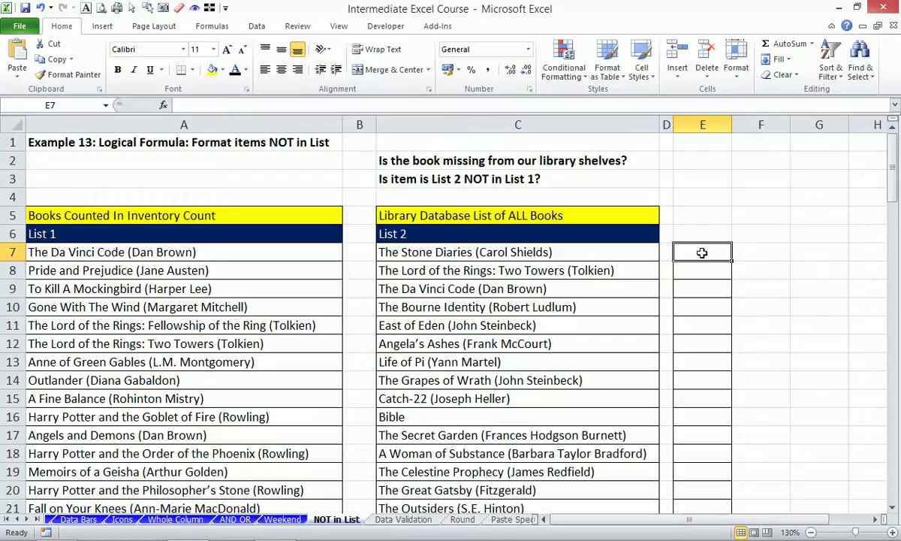
pyautogui.press('Right')
pyautogui.press('Left')
pyautogui.write('=')
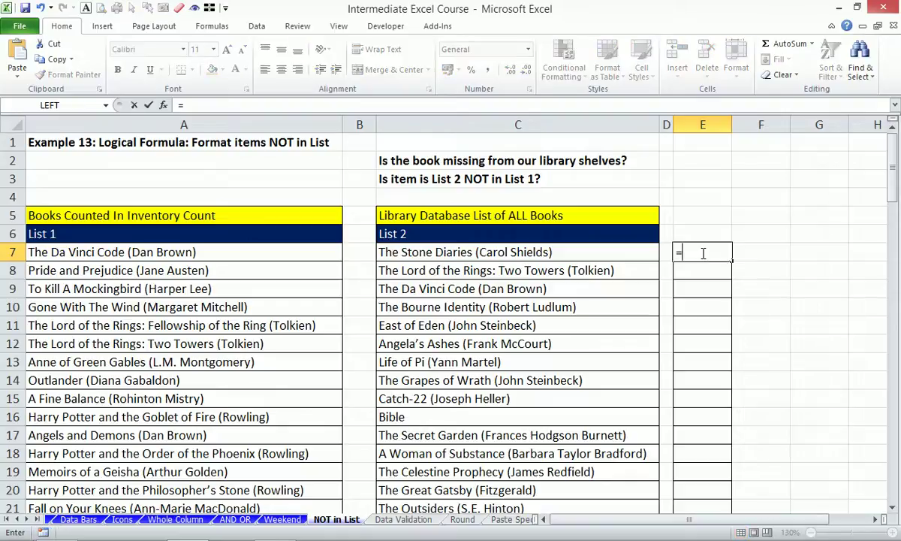
pyautogui.write('matc')
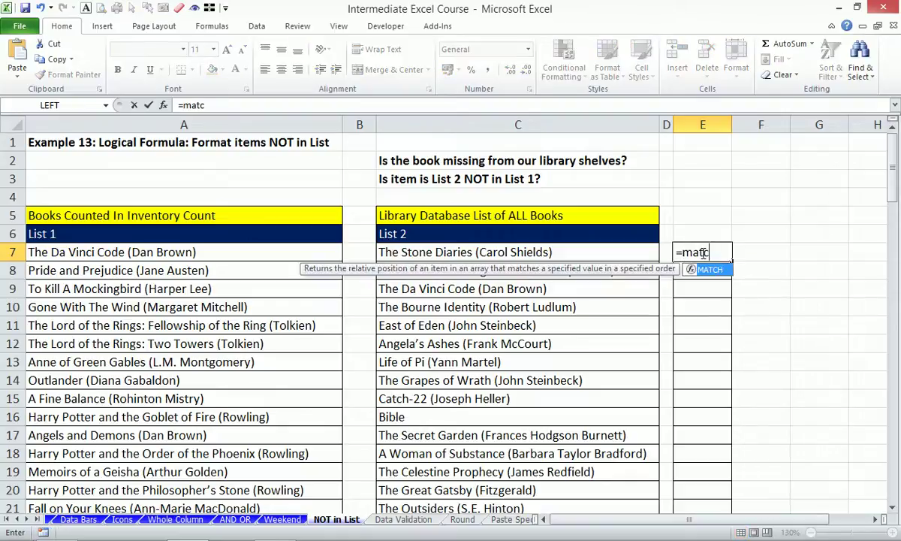
pyautogui.press('Tab')
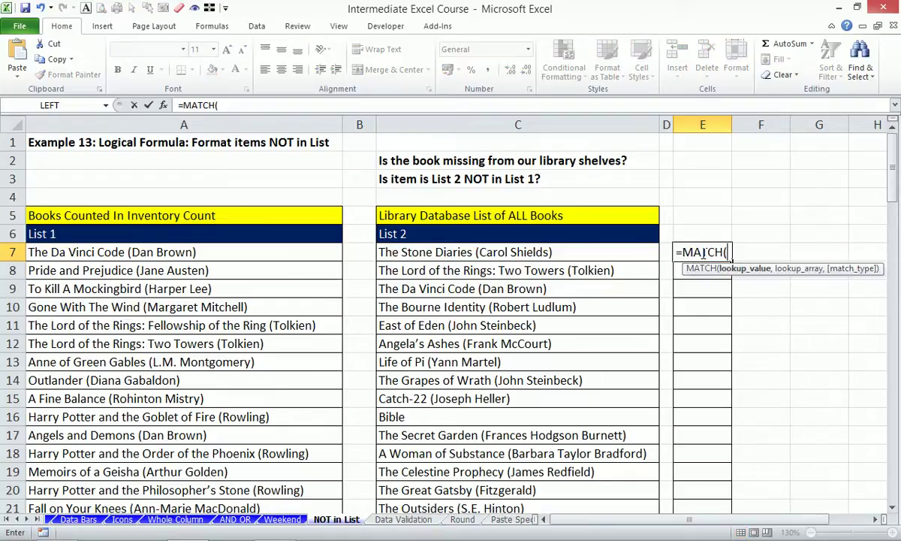
pyautogui.press('Escape')
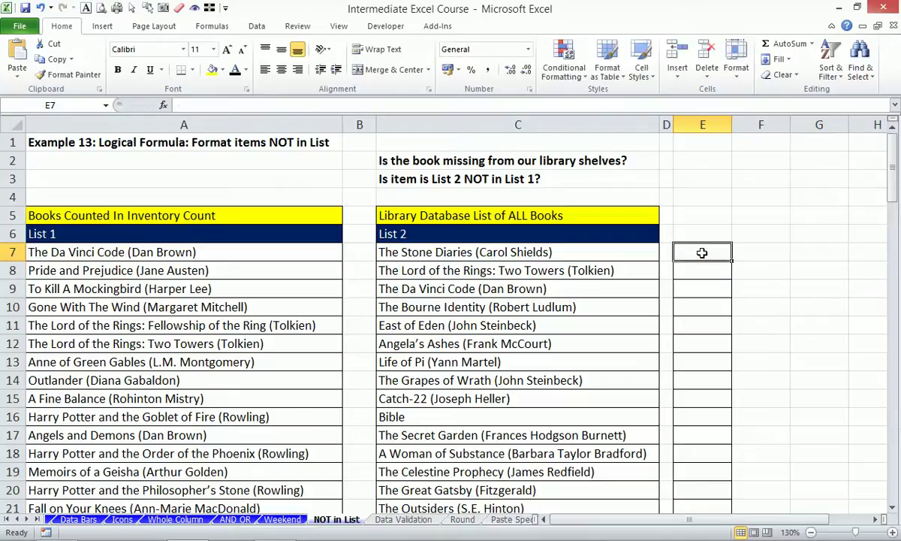
# Start a MATCH formula in E7 with C7, the first List 2 title, as the lookup value
pyautogui.moveTo(291, 213); pyautogui.dragTo(721, 369)
pyautogui.hotkey('alt', 'w')
pyautogui.press('g')
pyautogui.click(834, 278)
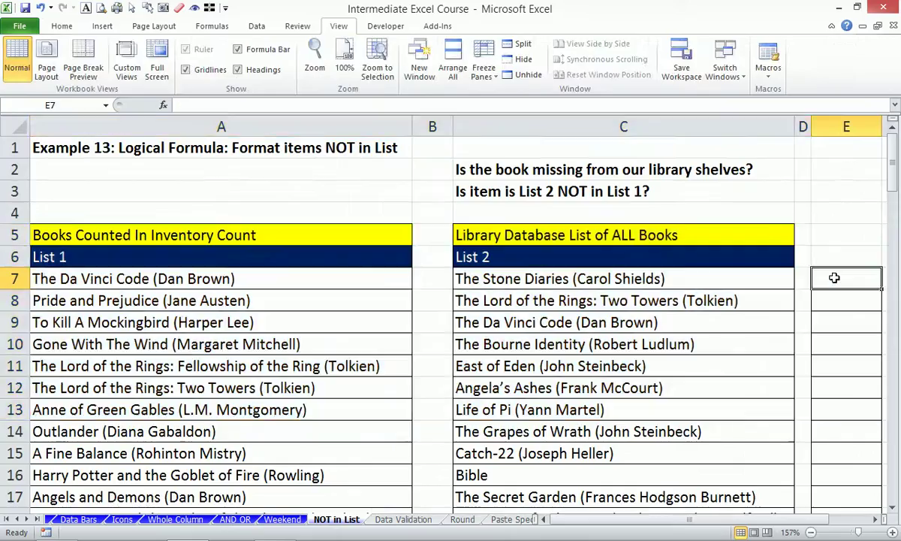
pyautogui.write('=matc')
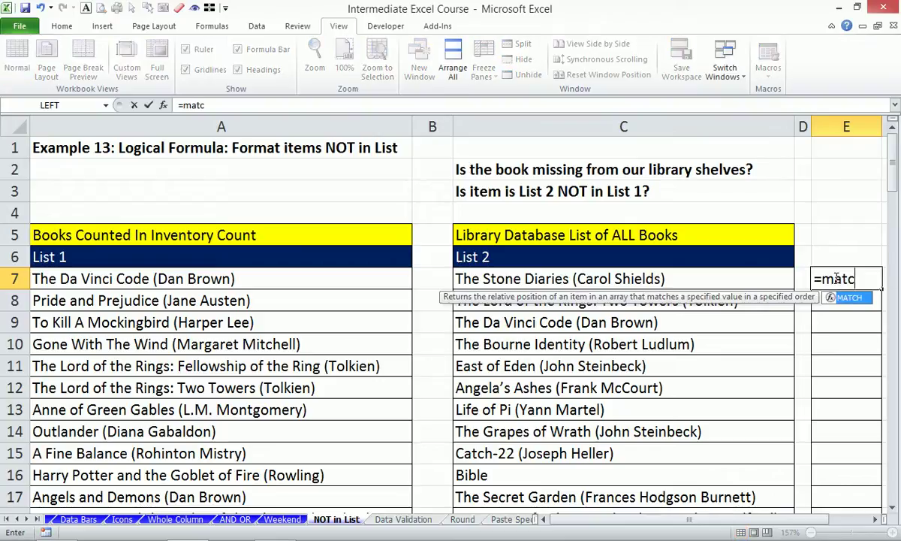
pyautogui.press('Tab')
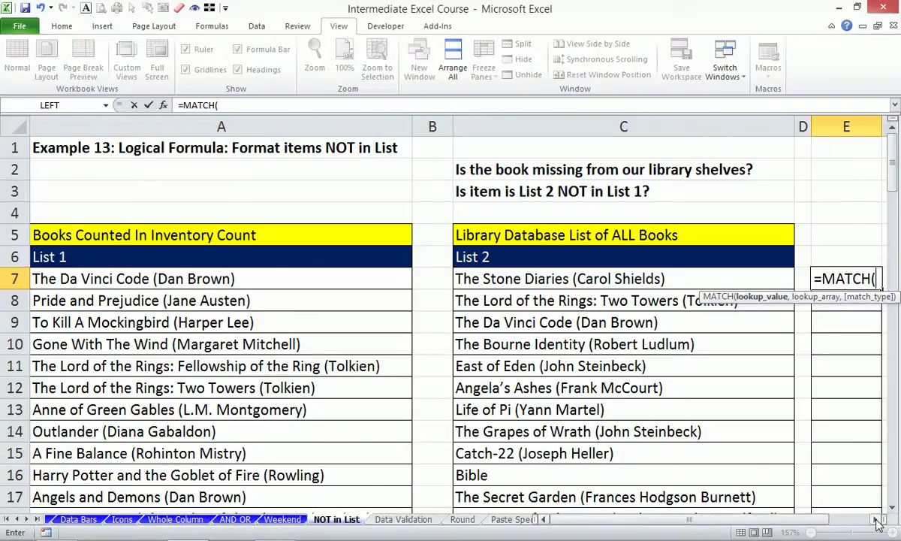
pyautogui.hscroll(1, 856, 455)
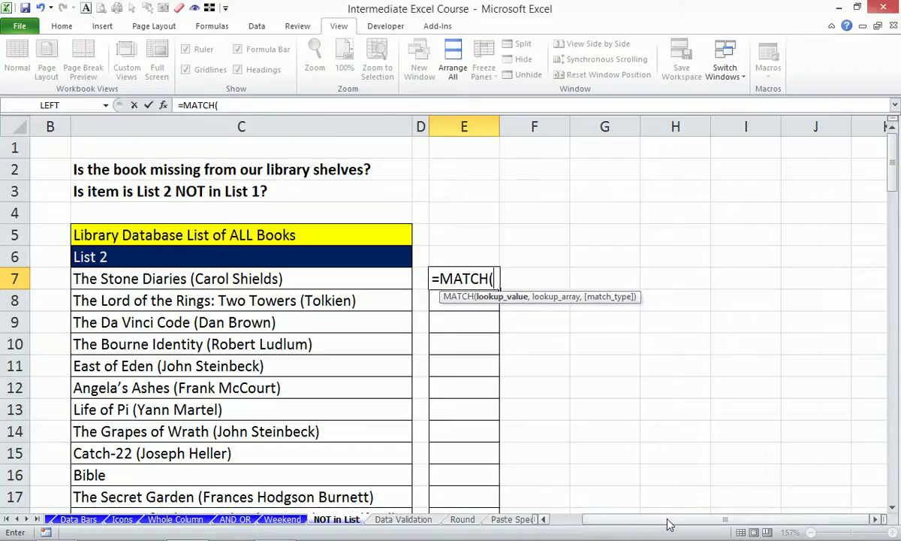
pyautogui.moveTo(671, 524); pyautogui.dragTo(634, 524)
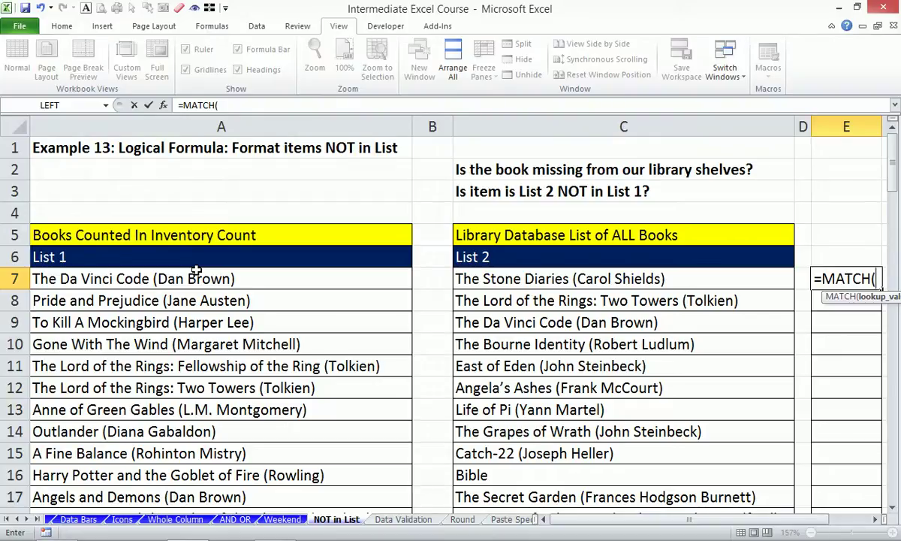
pyautogui.click(576, 278)
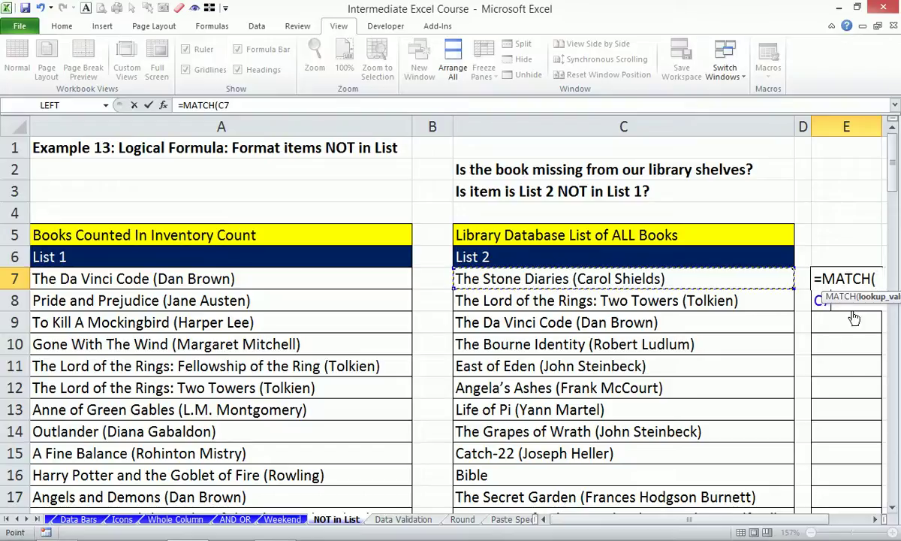
pyautogui.moveTo(795, 343); pyautogui.dragTo(651, 361)
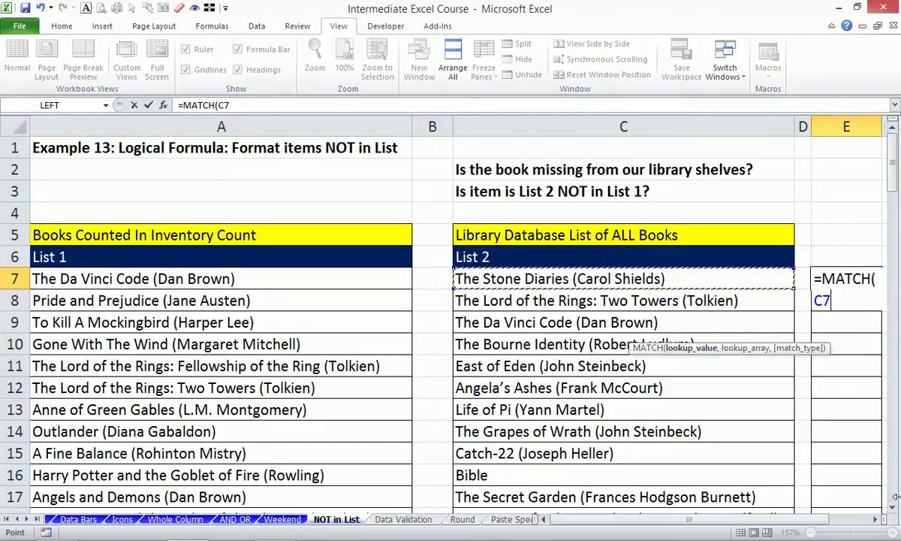
pyautogui.write(',')
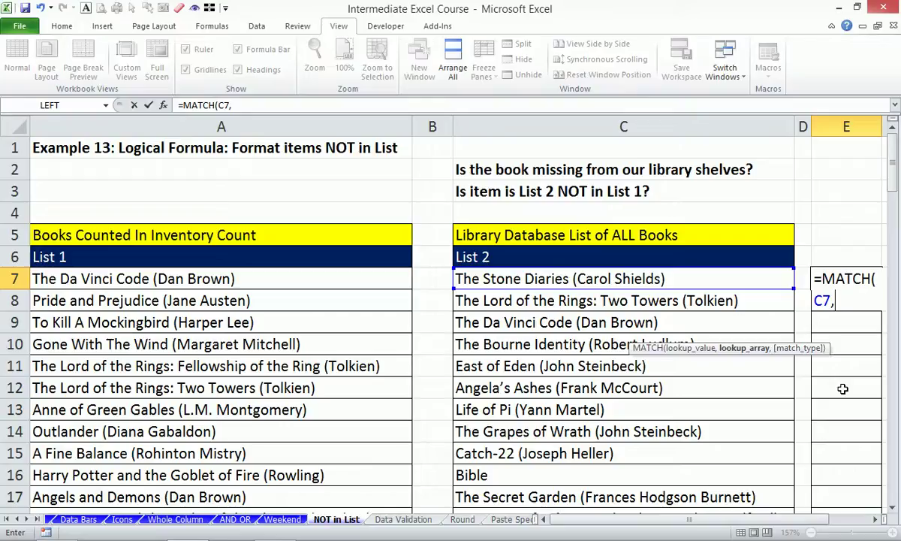
# Complete the E7 formula with the absolute lookup range $A$5:$A$99 and exact match type 0, and enter it
pyautogui.click(343, 236)
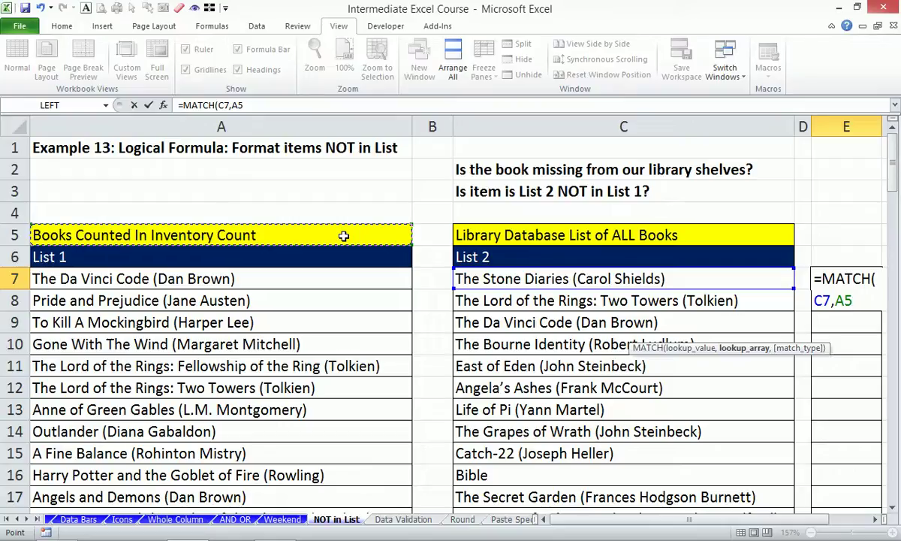
pyautogui.hotkey('ctrl', 'shift', 'Down')
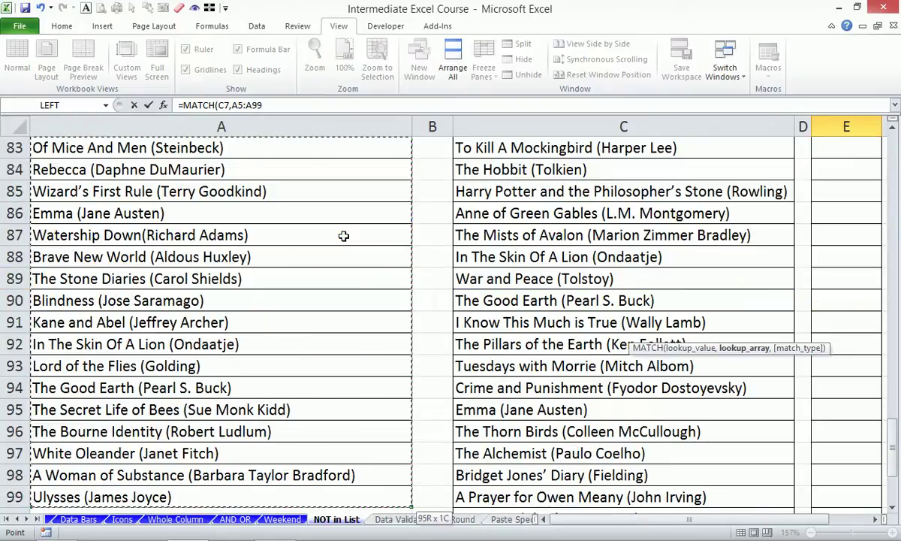
pyautogui.moveTo(661, 520); pyautogui.dragTo(818, 523)
pyautogui.moveTo(894, 454); pyautogui.dragTo(894, 398)
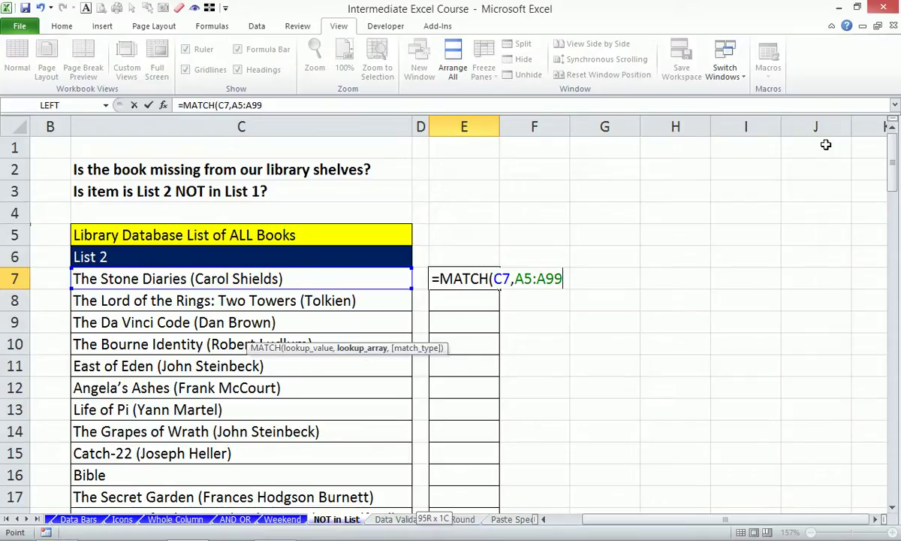
pyautogui.press('F4')
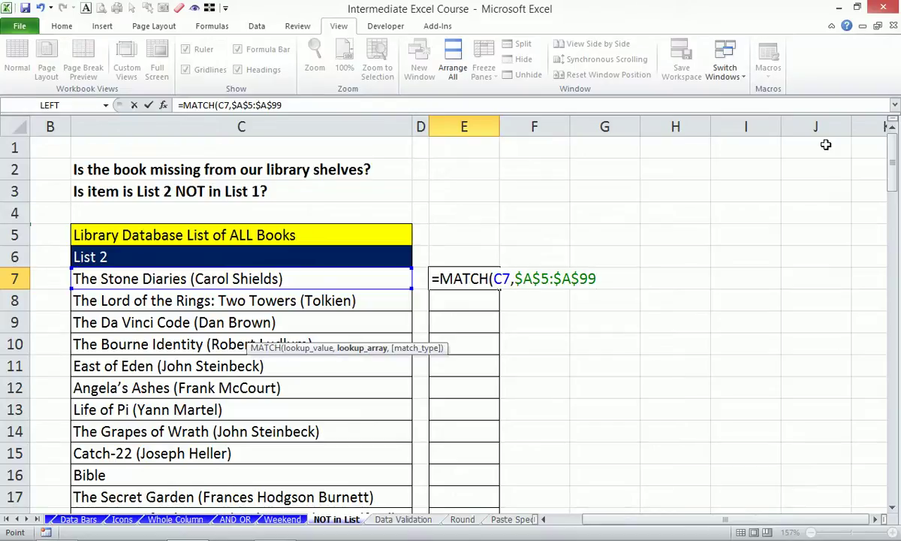
pyautogui.write(',')
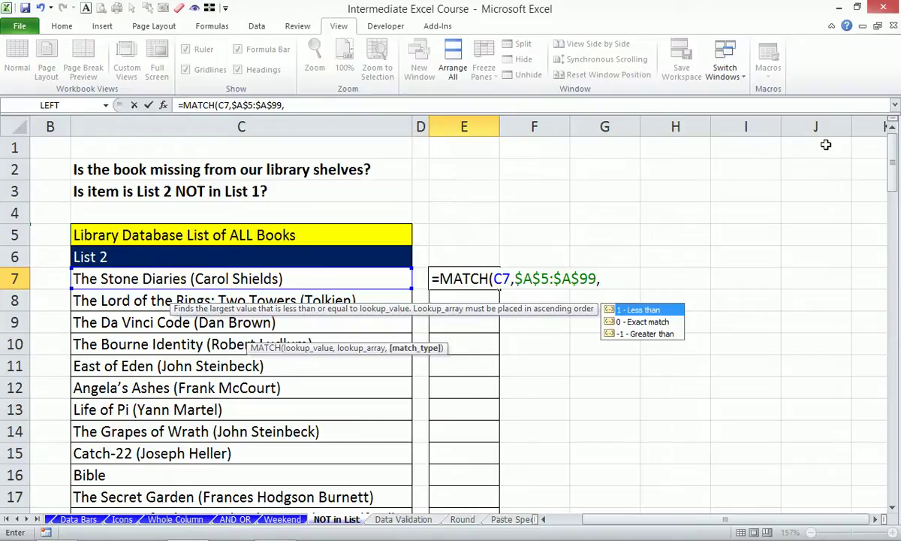
pyautogui.write('0)')
pyautogui.hotkey('ctrl', 'Return')
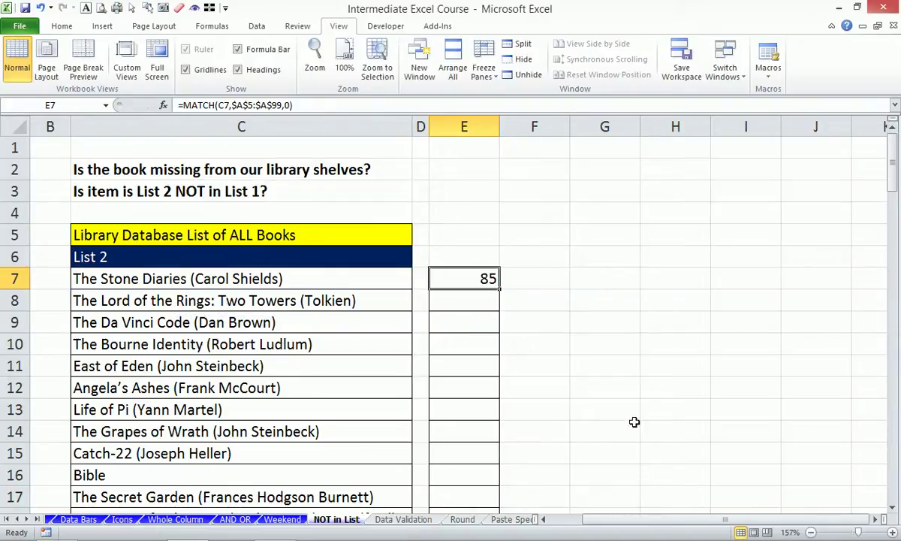
# Count rows in column A by extending a selection downward from A5 to check the MATCH position
pyautogui.moveTo(647, 519); pyautogui.dragTo(633, 519)
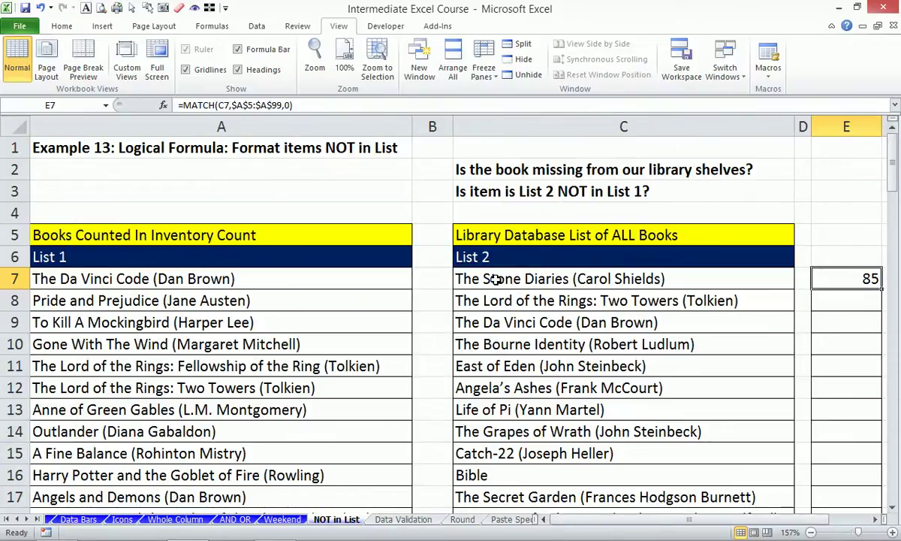
pyautogui.click(464, 270)
pyautogui.moveTo(285, 235); pyautogui.dragTo(296, 494)
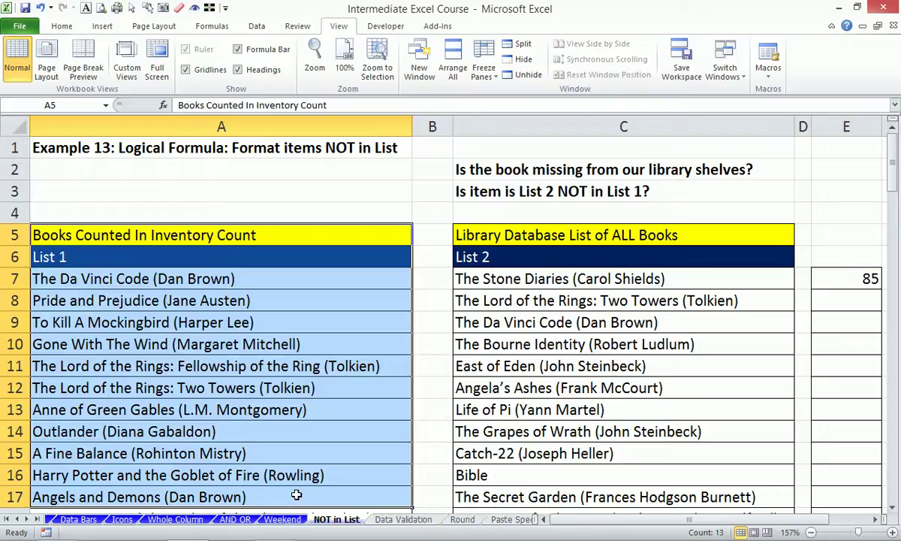
pyautogui.hotkey('shift', 'Down')
pyautogui.moveTo(298, 497); pyautogui.dragTo(297, 496)
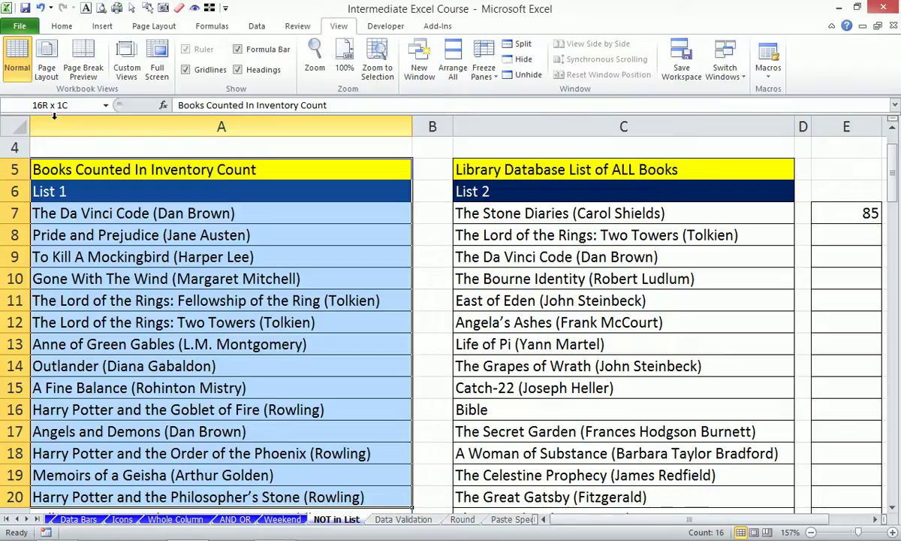
pyautogui.moveTo(49, 113); pyautogui.dragTo(41, 105)
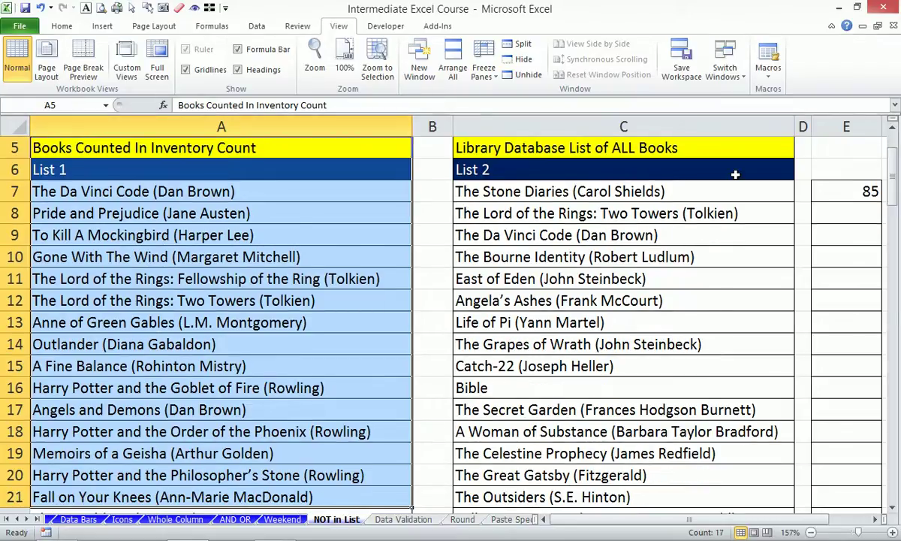
# Search the sheet for the title copied from C7, The Stone Diaries (Carol Shields), to locate it in List 1
pyautogui.click(636, 193)
pyautogui.hotkey('ctrl', 'c')
pyautogui.hotkey('ctrl', 'f')
pyautogui.hotkey('ctrl', 'v')
pyautogui.click(673, 246)
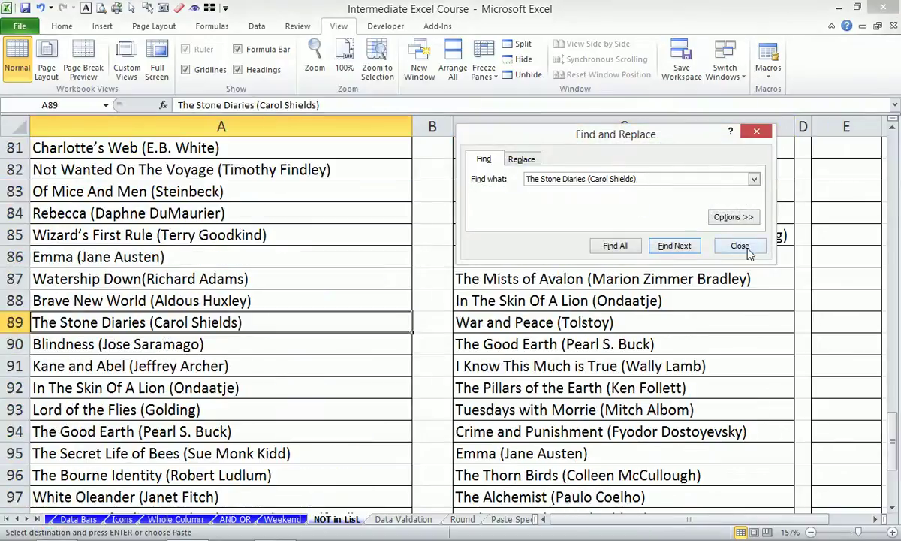
pyautogui.click(725, 245)
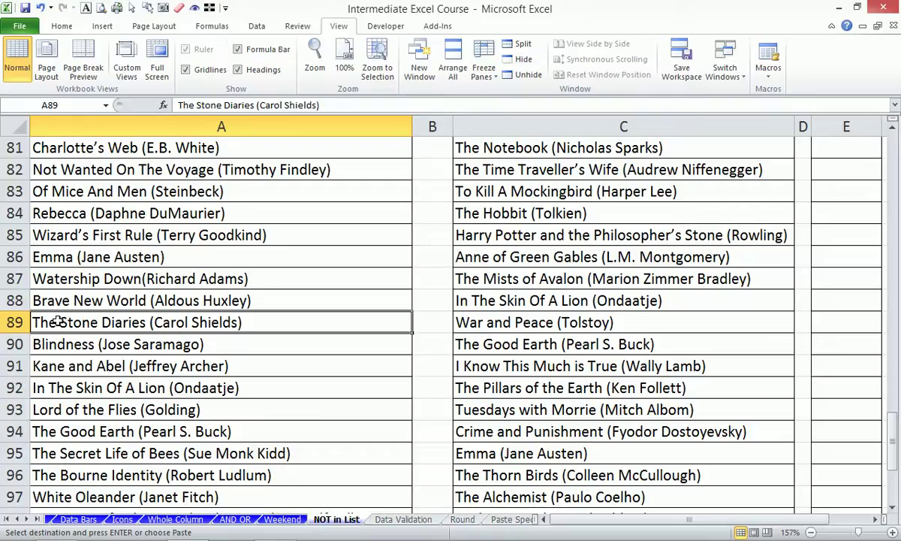
pyautogui.scroll(17, 623, 185)
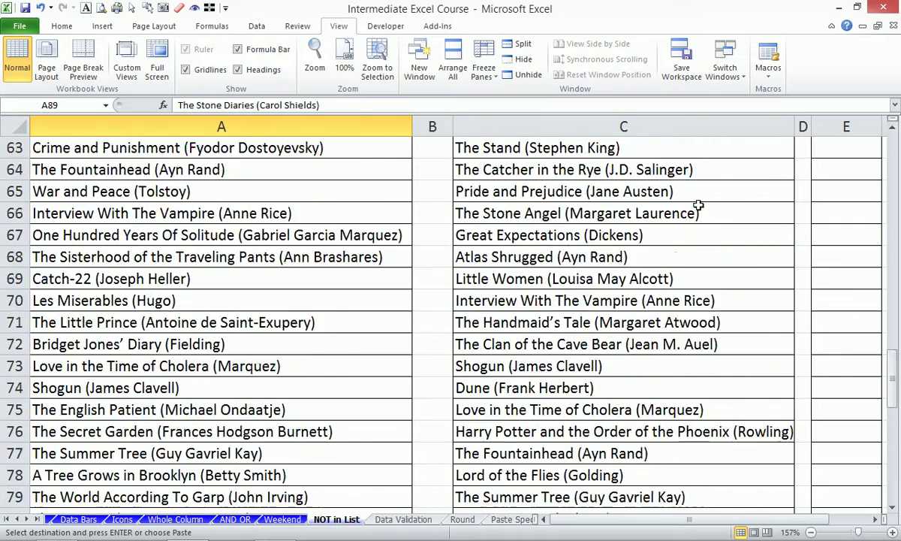
pyautogui.scroll(9, 701, 206)
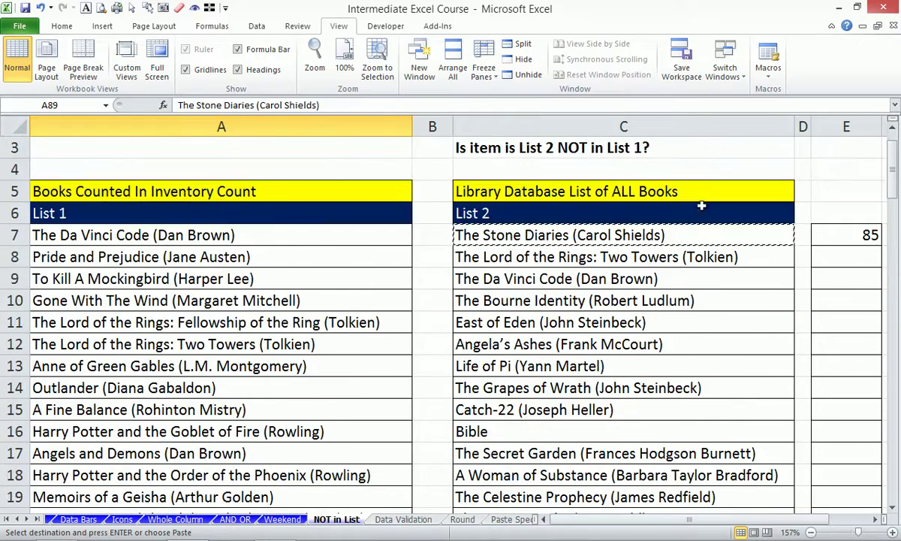
# Replace the lookup range in E7's MATCH formula with the whole column A:A and enter the formula
pyautogui.click(839, 235)
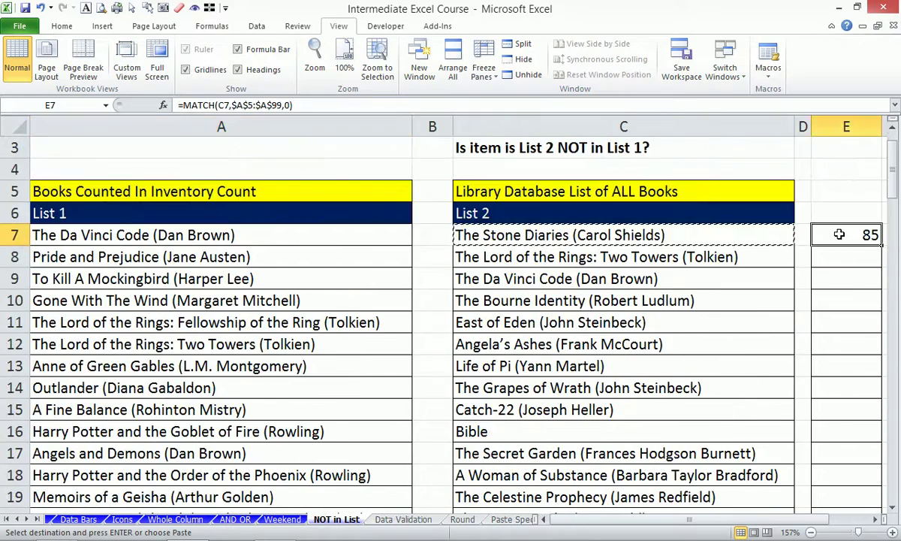
pyautogui.click(253, 105)
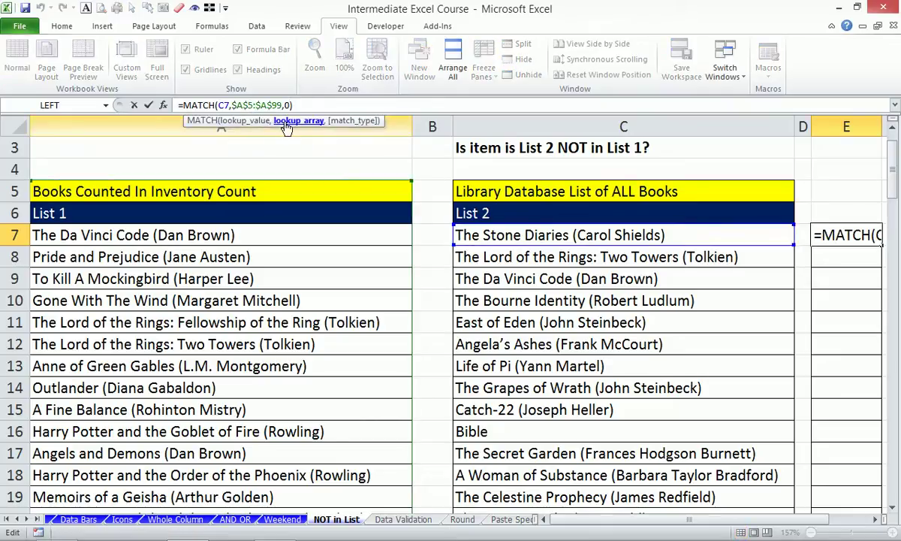
pyautogui.doubleClick(253, 105)
pyautogui.click(152, 120)
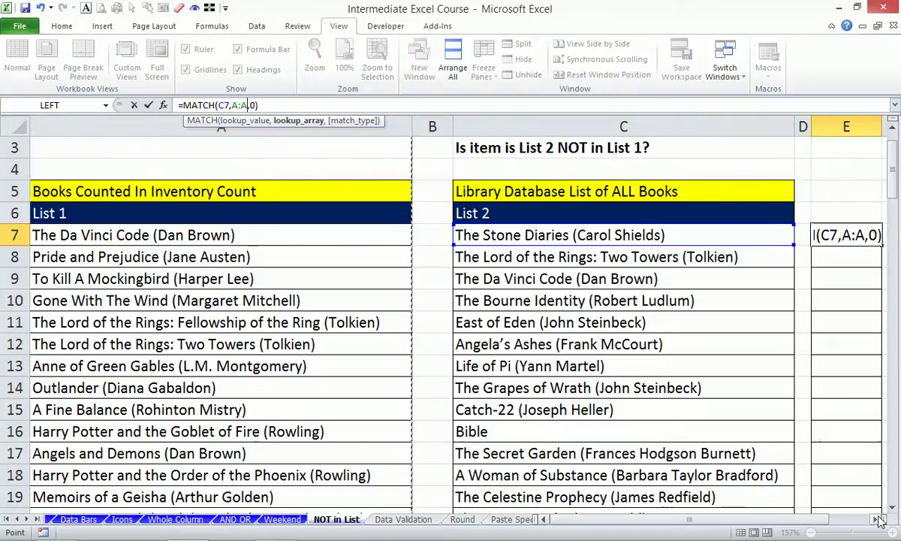
pyautogui.hscroll(2, 826, 489)
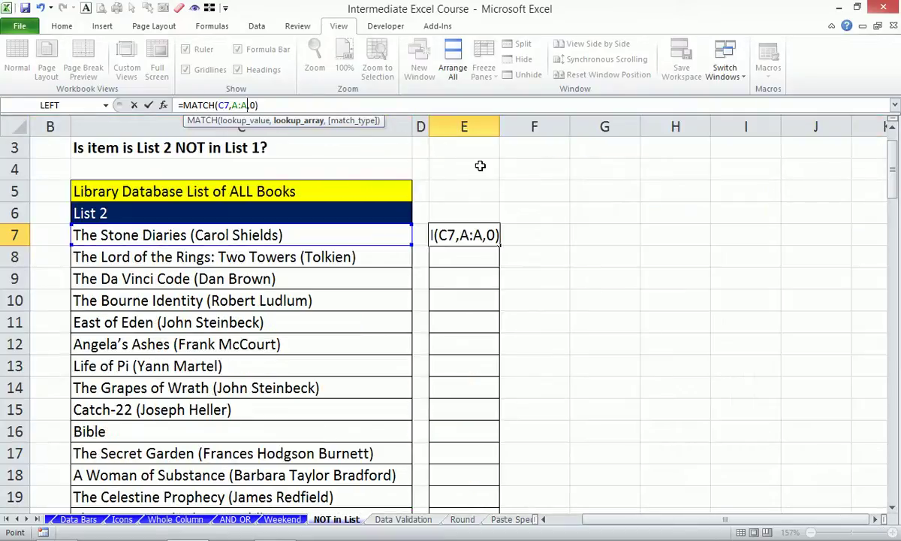
pyautogui.press('Return')
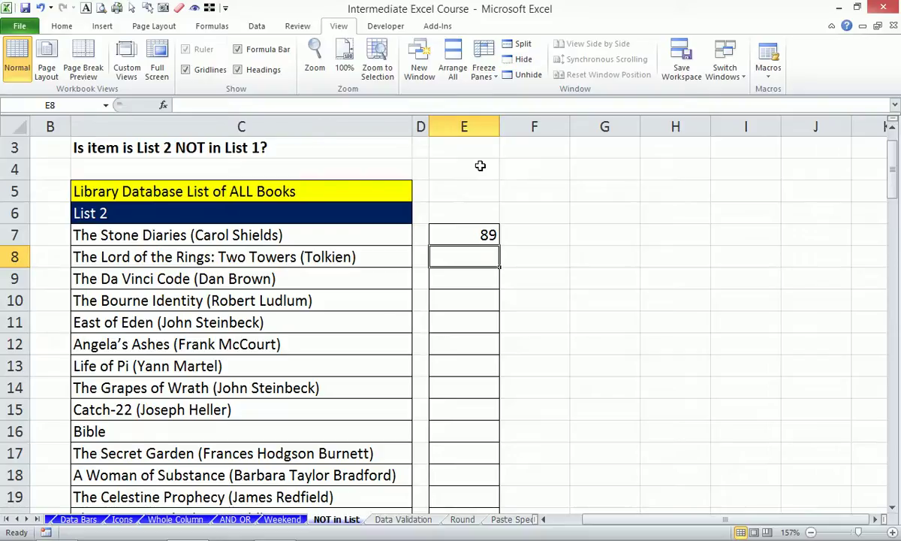
# Fill the E7 MATCH formula down through E106 and review the copied results
pyautogui.click(489, 236)
pyautogui.moveTo(498, 242); pyautogui.dragTo(488, 481)
pyautogui.scroll(17, 509, 385)
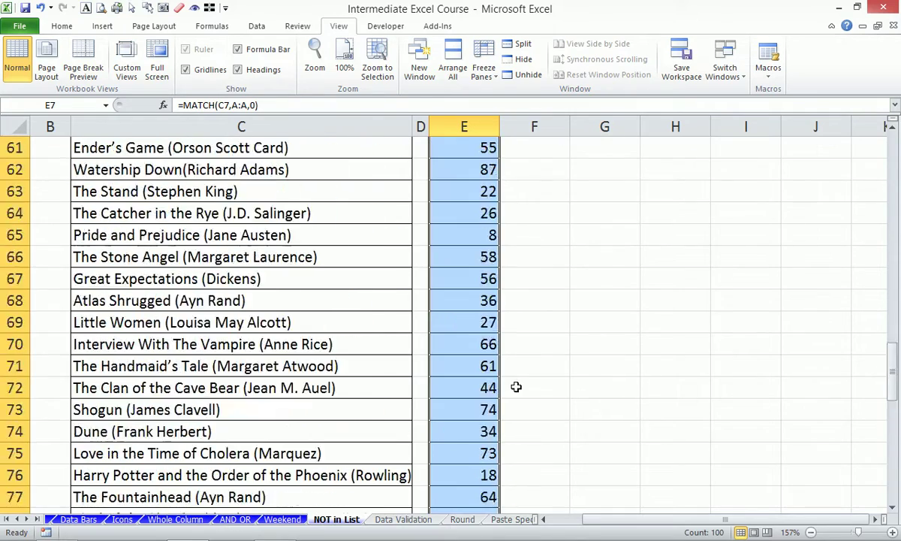
pyautogui.scroll(13, 517, 386)
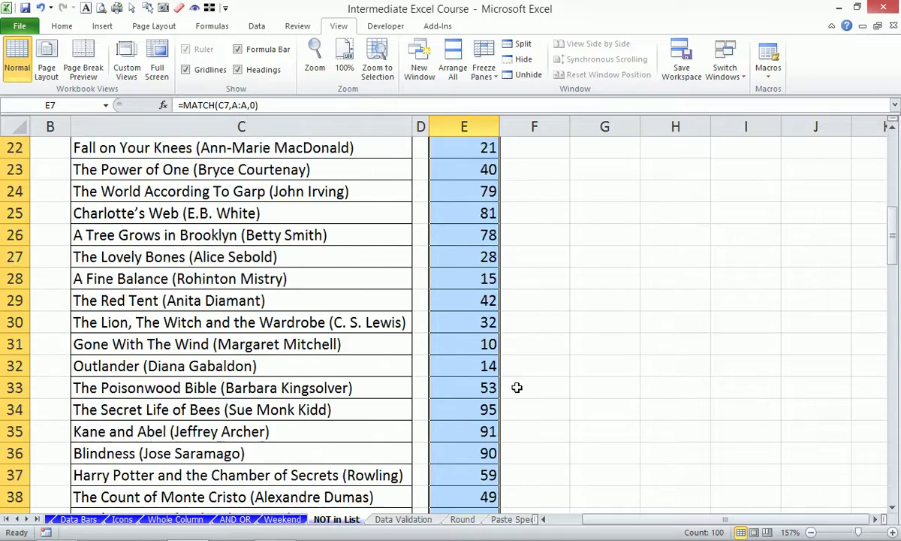
pyautogui.moveTo(630, 527); pyautogui.dragTo(615, 528)
pyautogui.moveTo(623, 526); pyautogui.dragTo(622, 522)
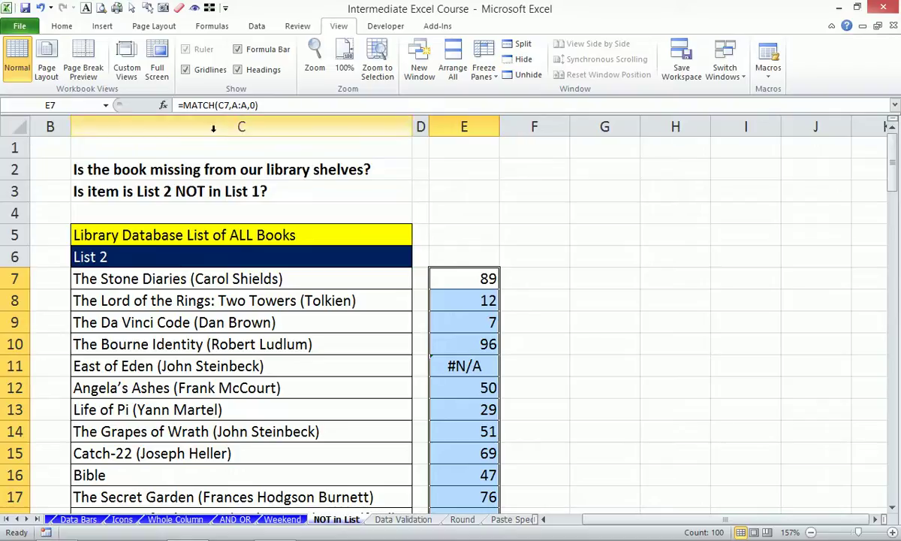
# Wrap the MATCH formula in ISNA as =ISNA(MATCH(C7,A:A,0)) and enter it throughout E7:E106
pyautogui.click(184, 106)
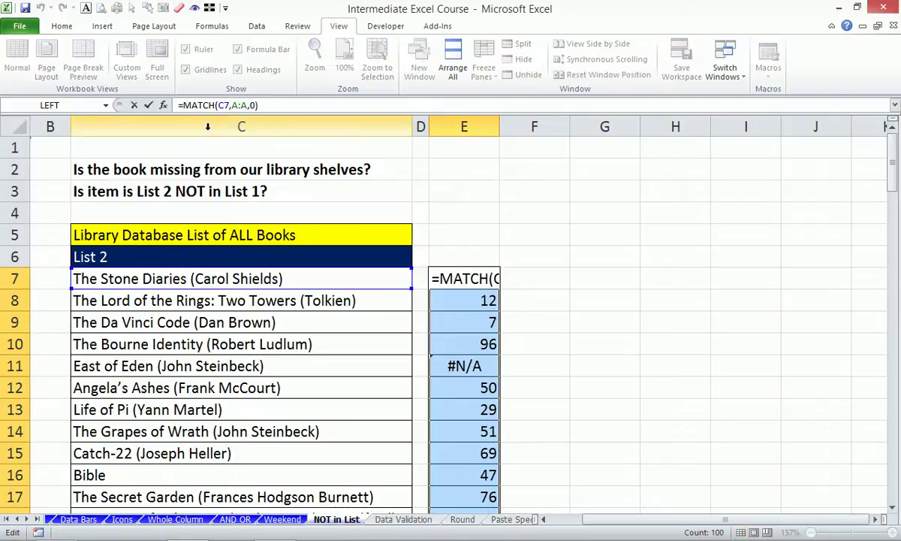
pyautogui.write('isn')
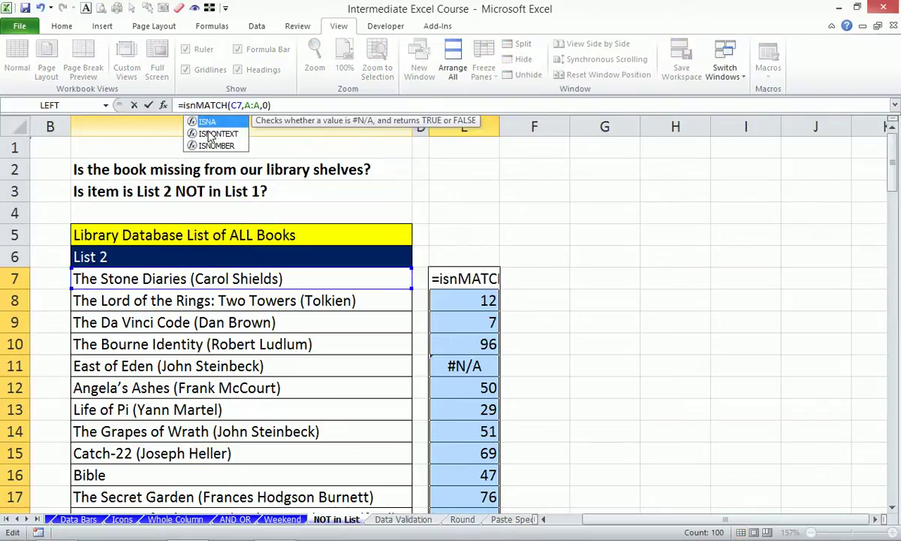
pyautogui.doubleClick(209, 122)
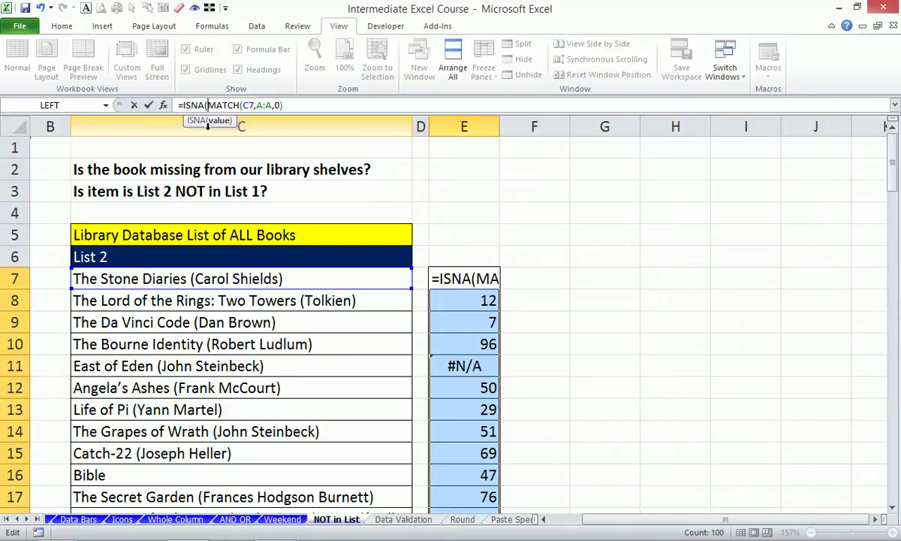
pyautogui.click(315, 105)
pyautogui.write(')')
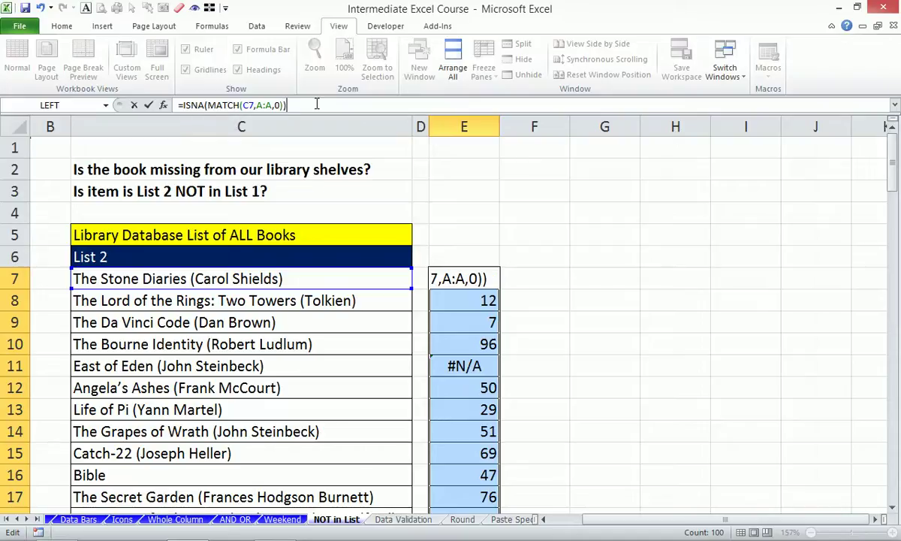
pyautogui.hotkey('ctrl', 'Return')
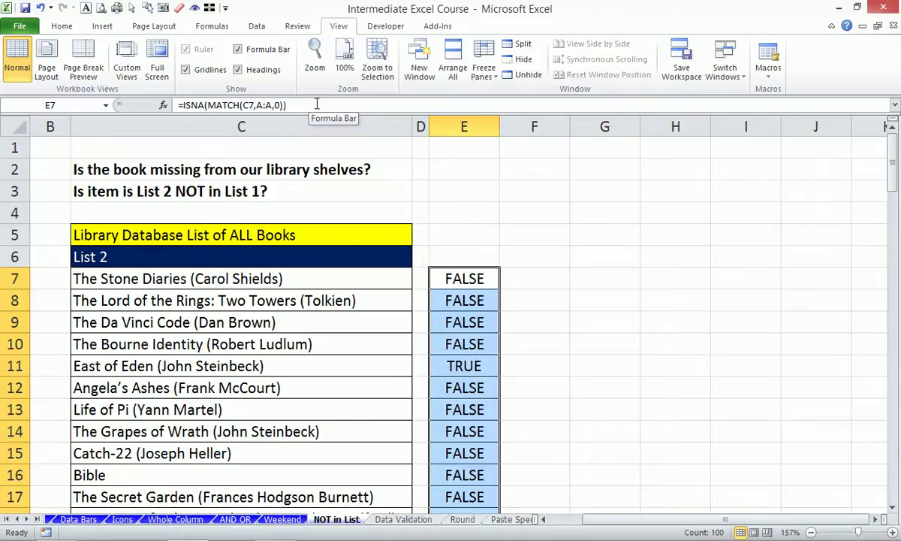
# Review the TRUE/FALSE results in column E and copy the ISNA formula text from E7
pyautogui.scroll(-6, 462, 236)
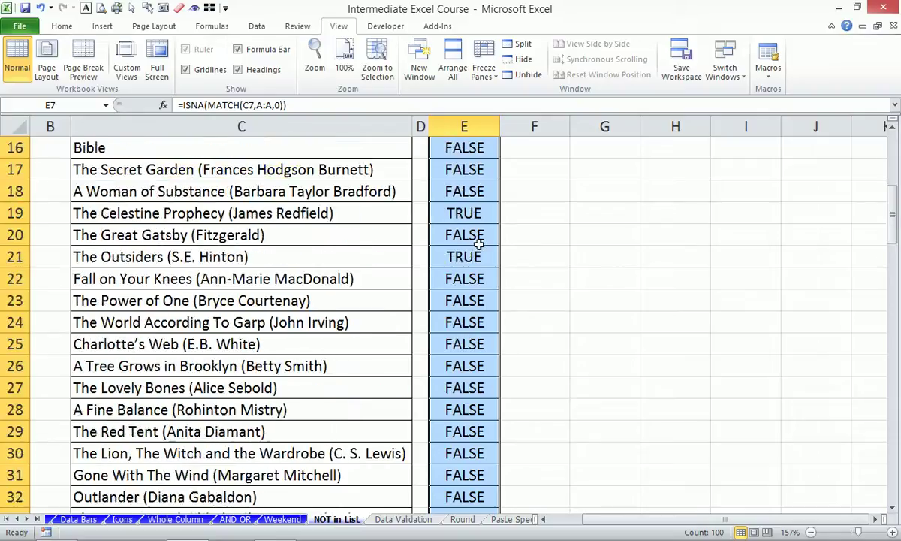
pyautogui.scroll(6, 479, 244)
pyautogui.moveTo(303, 103); pyautogui.dragTo(256, 103)
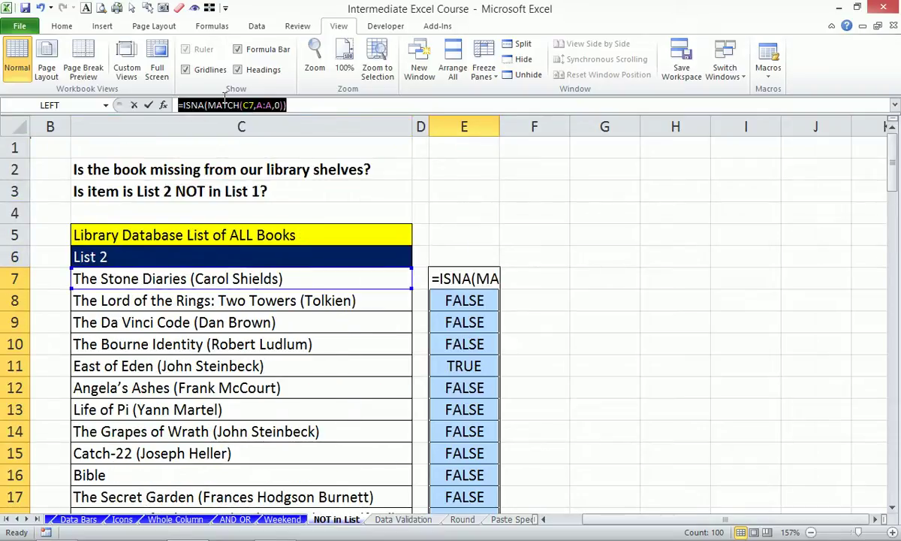
pyautogui.press('Escape')
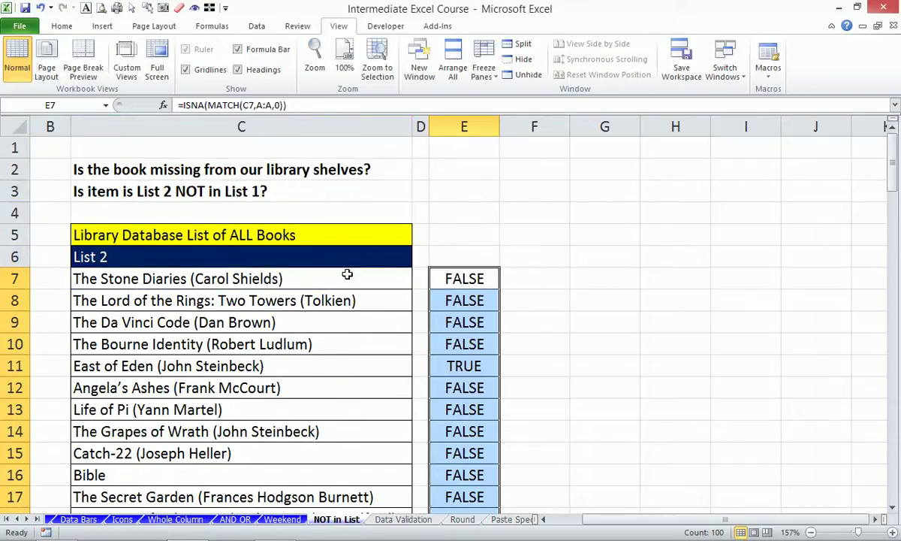
# Create a formula-based conditional formatting rule for C7:C106 using =ISNA(MATCH(C7,A:A,0))
pyautogui.click(347, 276)
pyautogui.hotkey('ctrl', 'shift', 'Down')
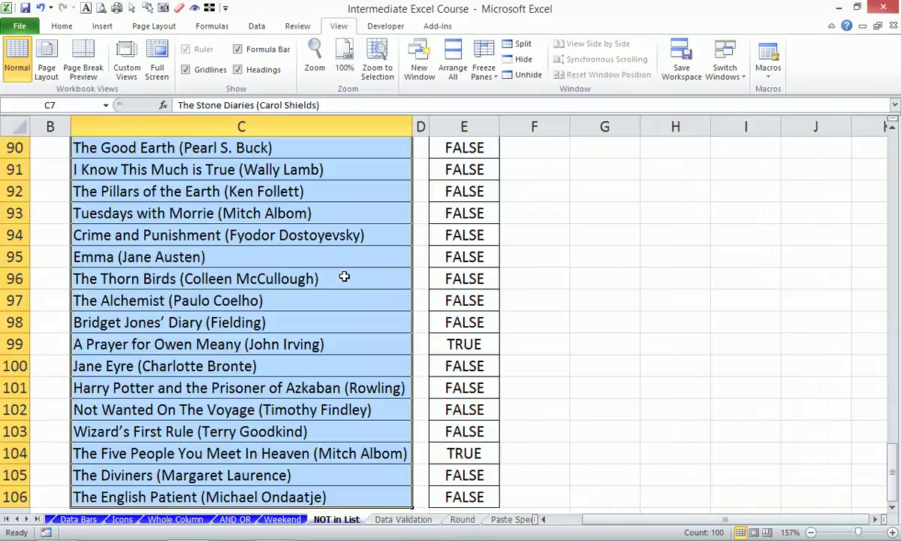
pyautogui.click(61, 28)
pyautogui.click(563, 68)
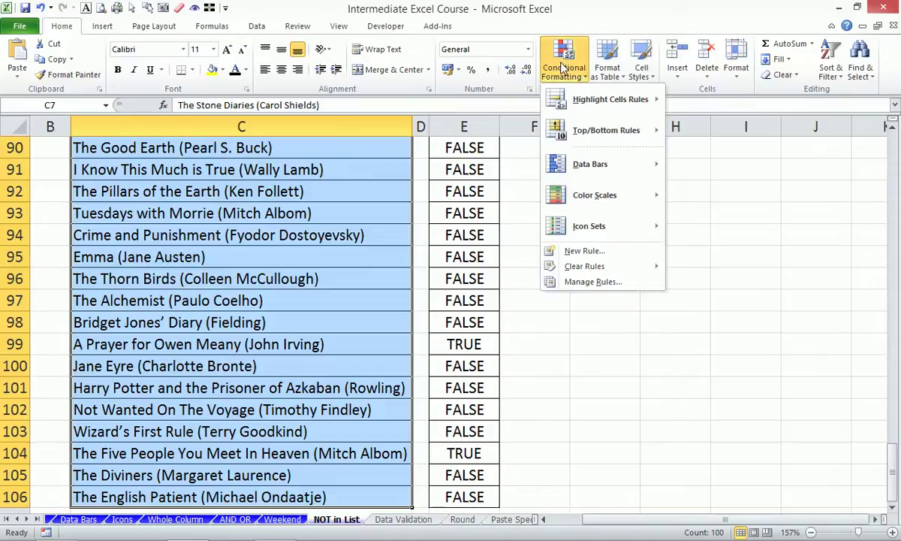
pyautogui.click(594, 253)
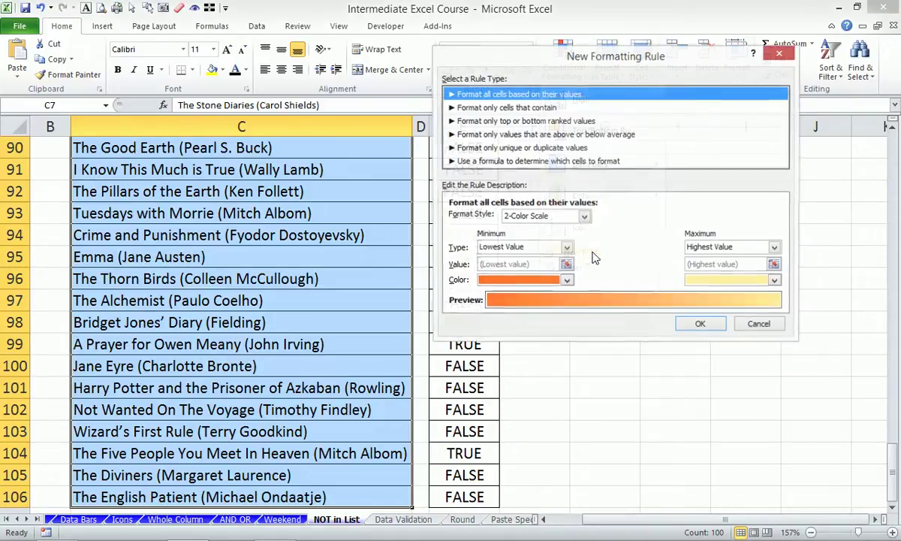
pyautogui.click(544, 162)
pyautogui.click(552, 219)
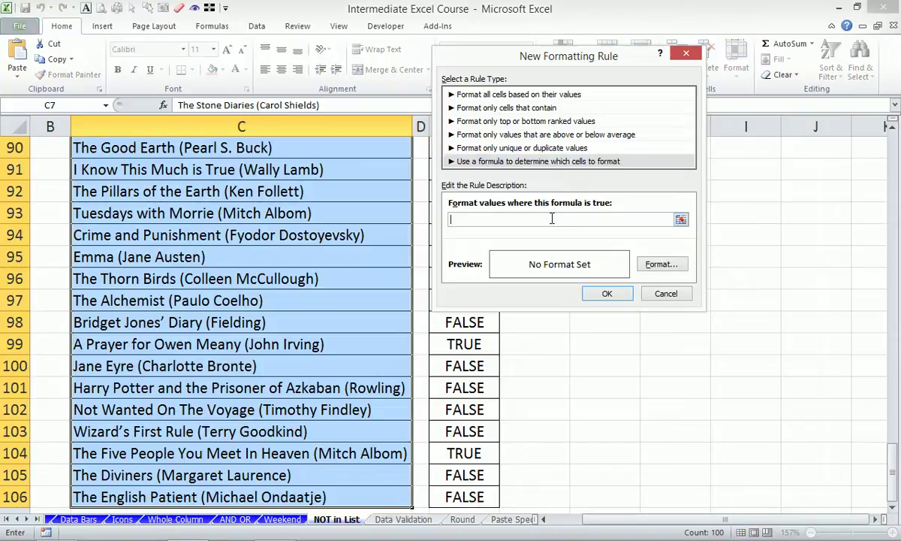
pyautogui.write('=ISNA(MATCH(C7,A:A,0))')
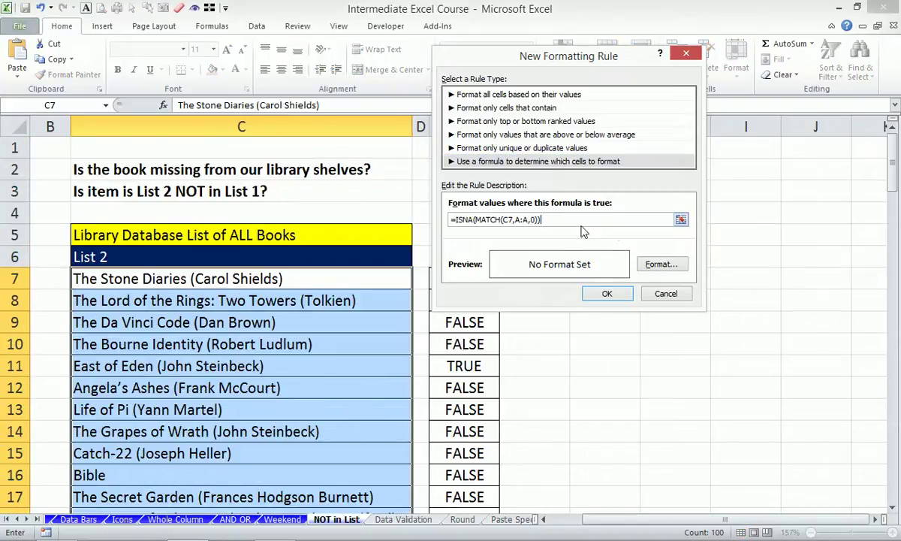
# Give the new formatting rule a red fill and apply it to the List 2 titles
pyautogui.click(660, 265)
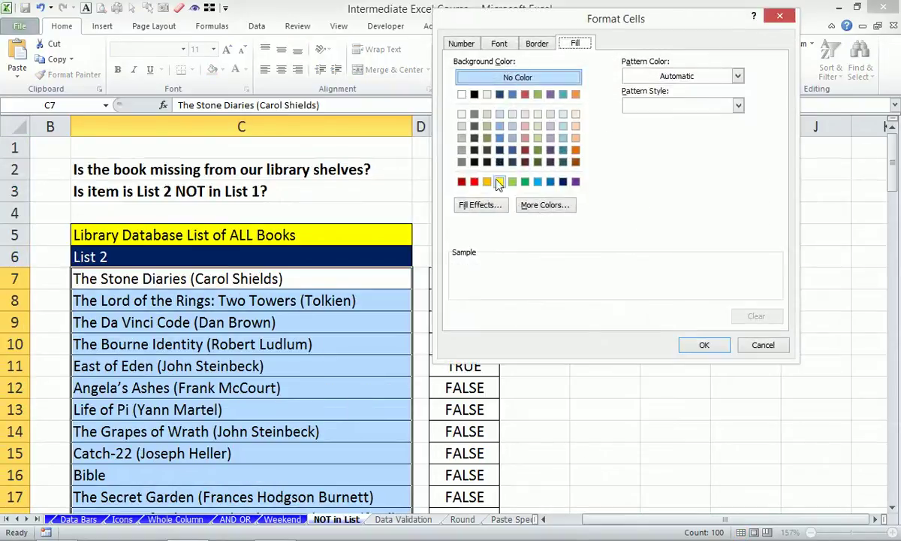
pyautogui.click(473, 181)
pyautogui.click(704, 344)
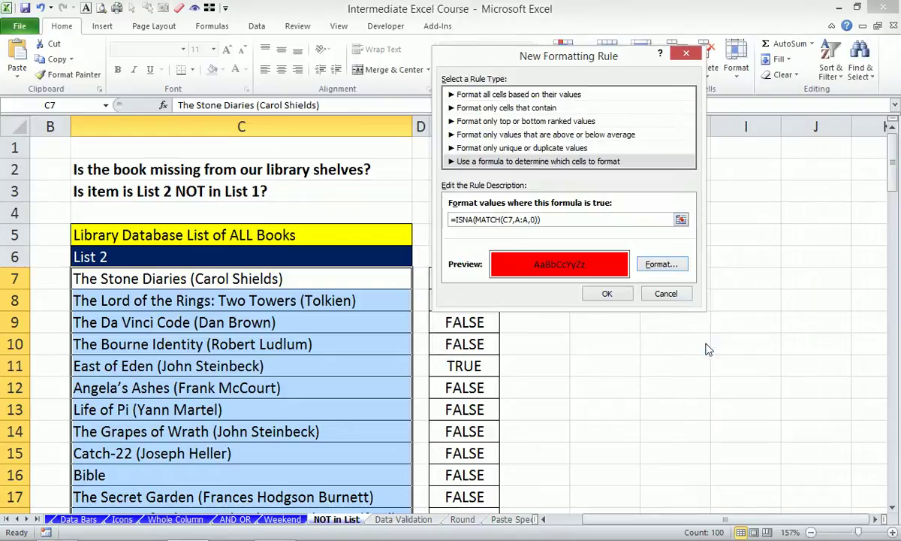
pyautogui.click(609, 293)
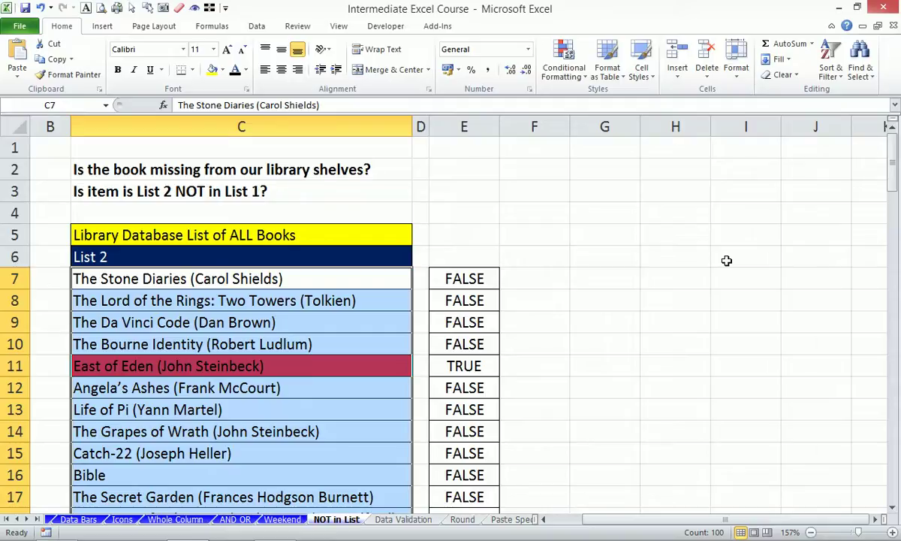
# Show the customer drop-down list in E15 of the AND OR sheet as a data validation example
pyautogui.moveTo(862, 532)
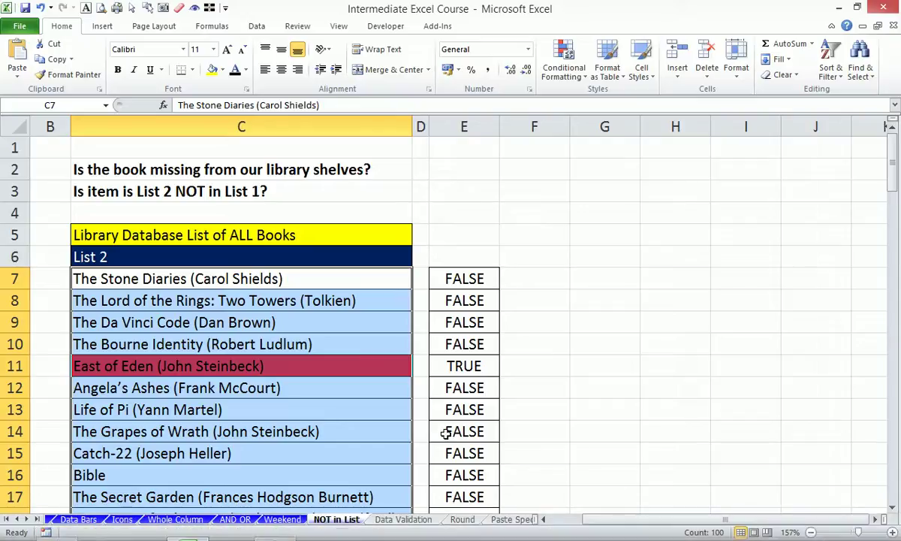
pyautogui.click(402, 519)
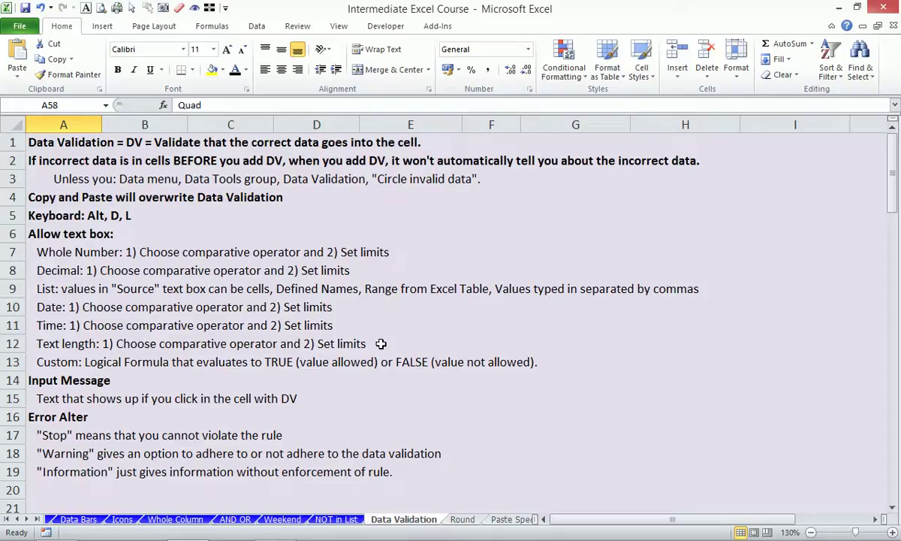
pyautogui.click(245, 520)
pyautogui.click(352, 259)
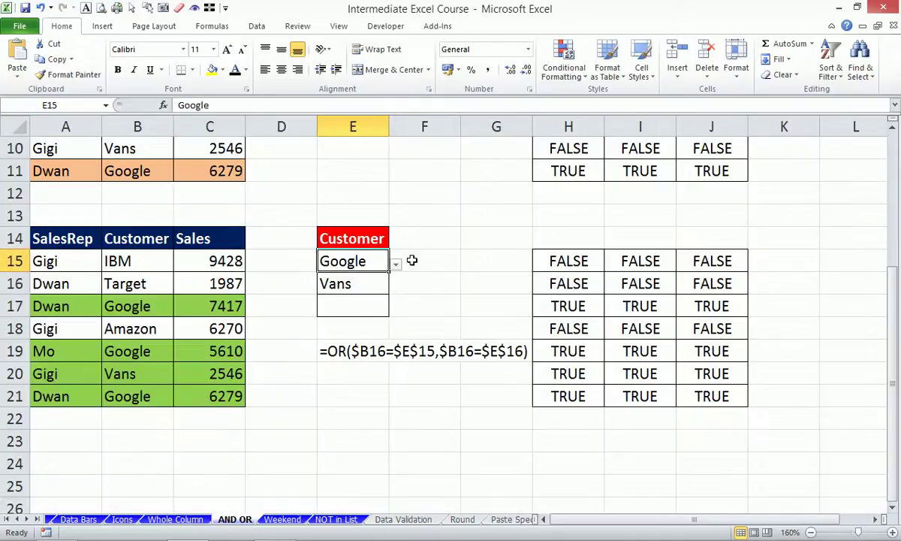
pyautogui.click(395, 264)
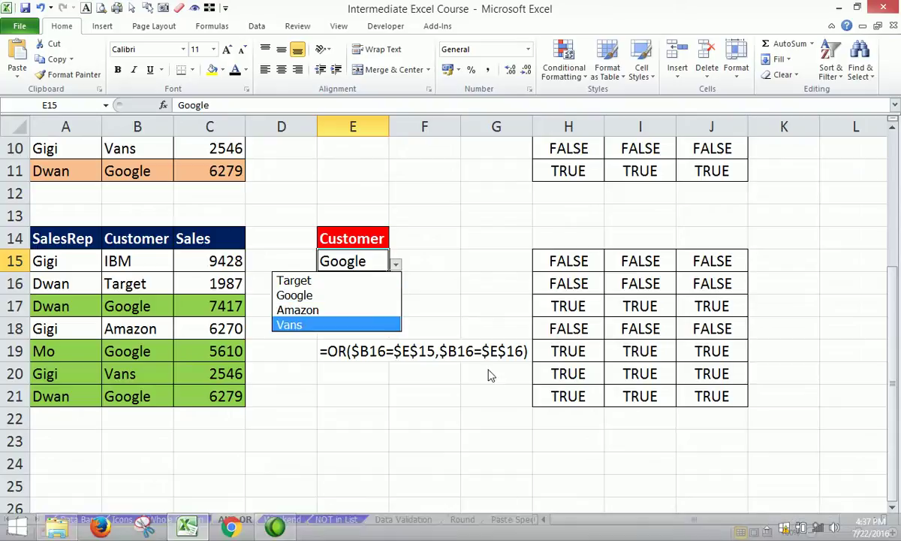
# Go to the Data Validation sheet and examine the notes from row 26, including the keyboard shortcut in A27
pyautogui.click(406, 519)
pyautogui.click(405, 519)
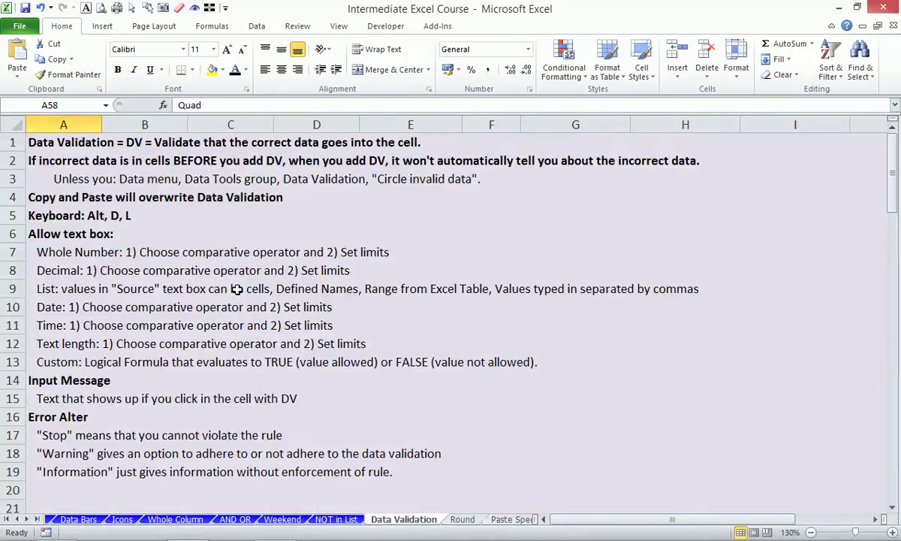
pyautogui.scroll(-1, 237, 289)
pyautogui.scroll(1, 237, 289)
pyautogui.scroll(-7, 559, 379)
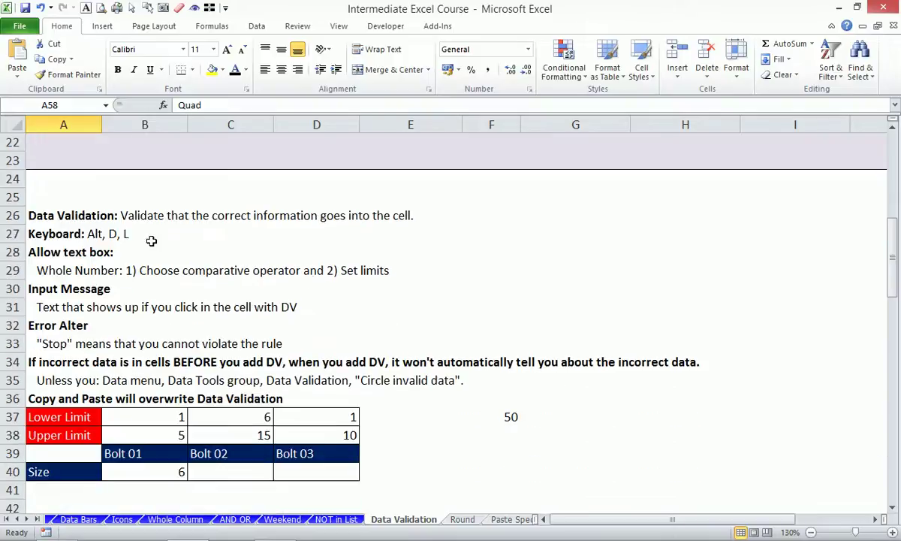
pyautogui.click(54, 234)
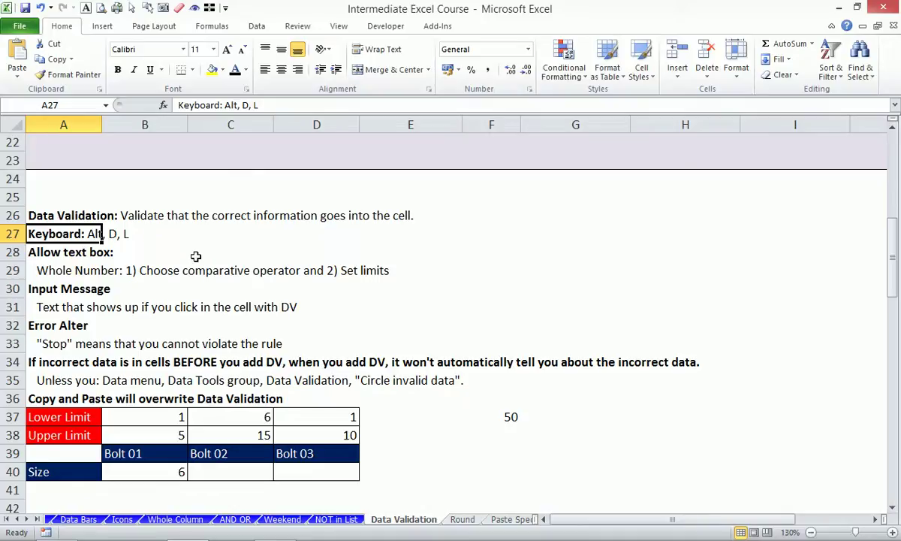
# View the Data Validation settings for cell E30 and close them without making changes
pyautogui.click(458, 289)
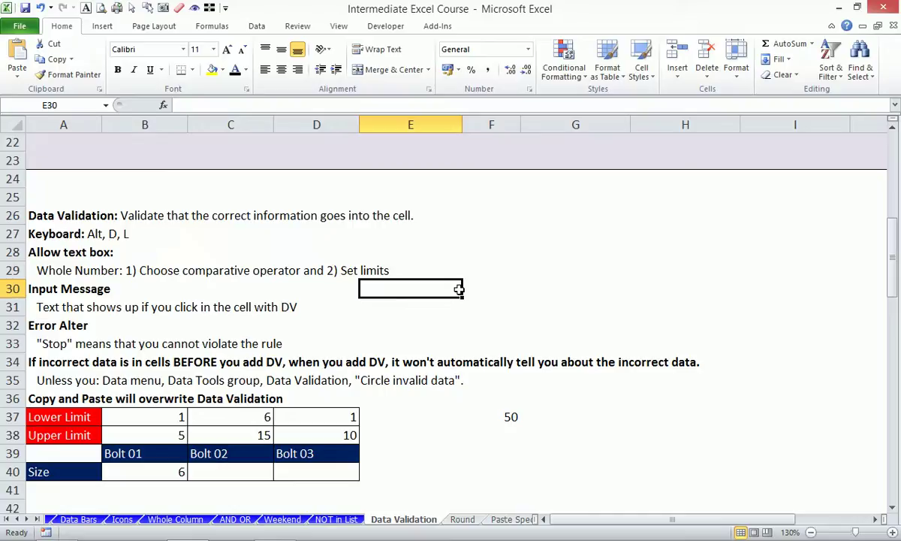
pyautogui.press('alt')
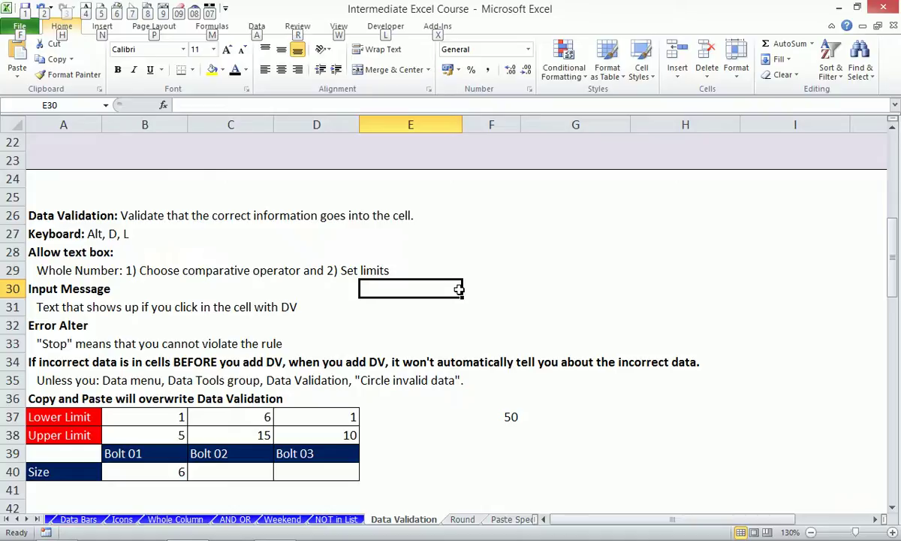
pyautogui.press('d')
pyautogui.press('l')
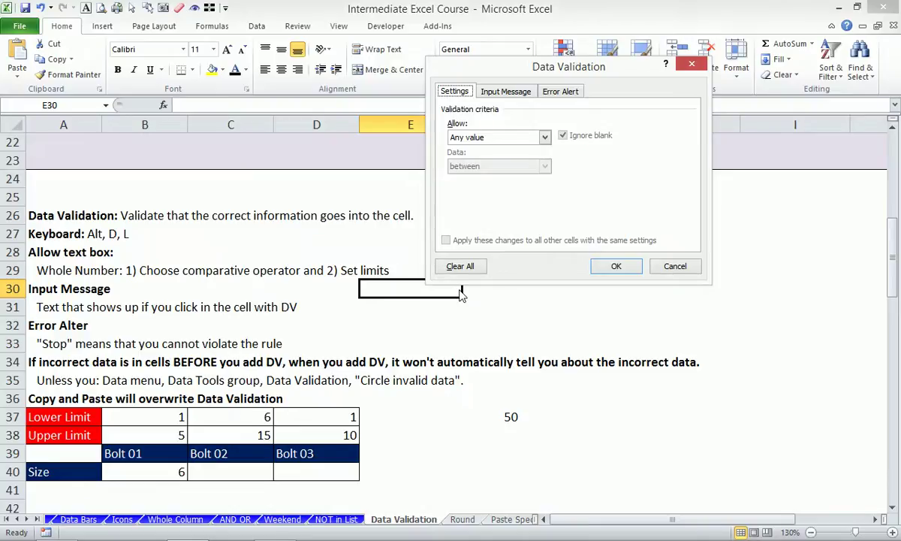
pyautogui.click(673, 265)
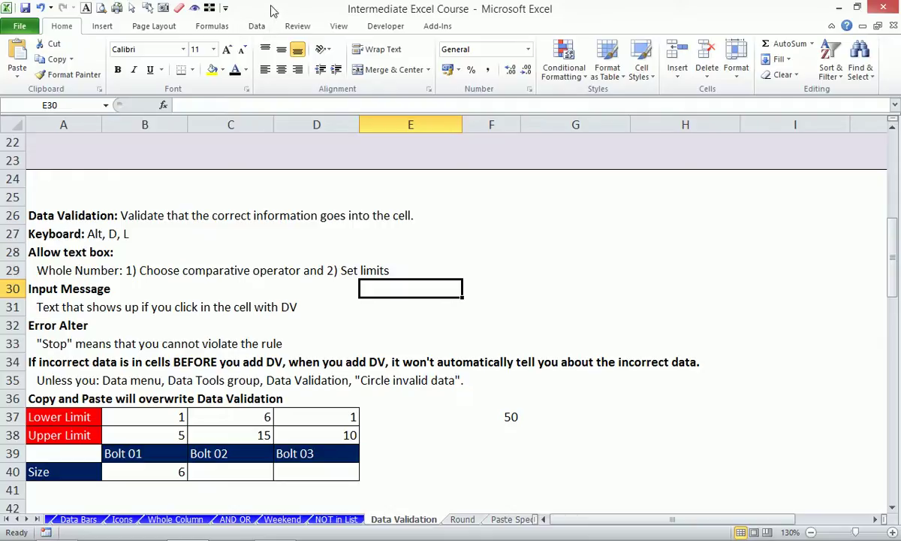
# View the value types that data validation can allow for cell E30, and close the settings without changes
pyautogui.click(256, 27)
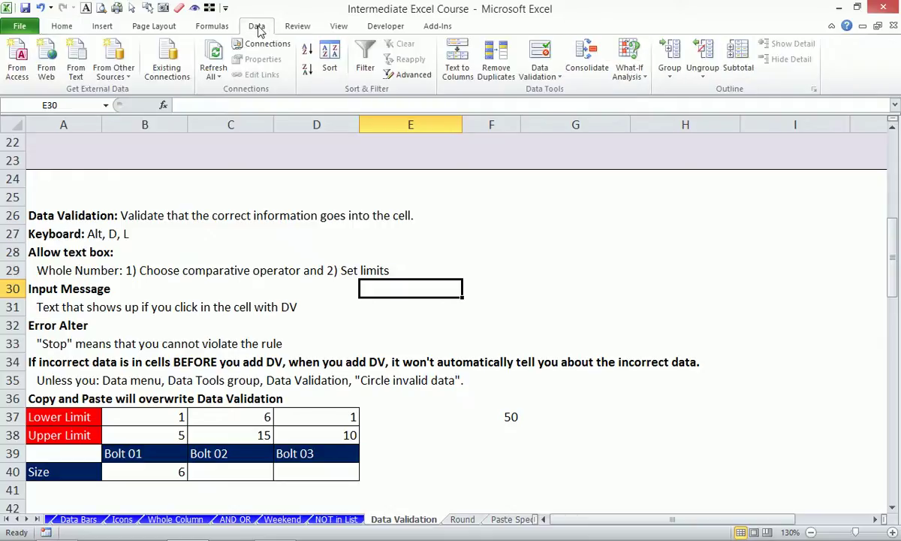
pyautogui.click(538, 54)
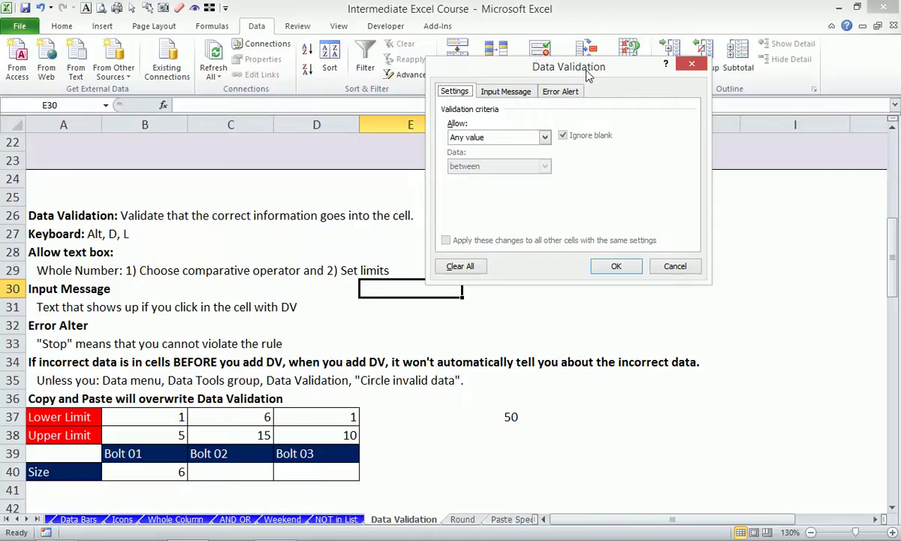
pyautogui.moveTo(587, 75); pyautogui.dragTo(419, 165)
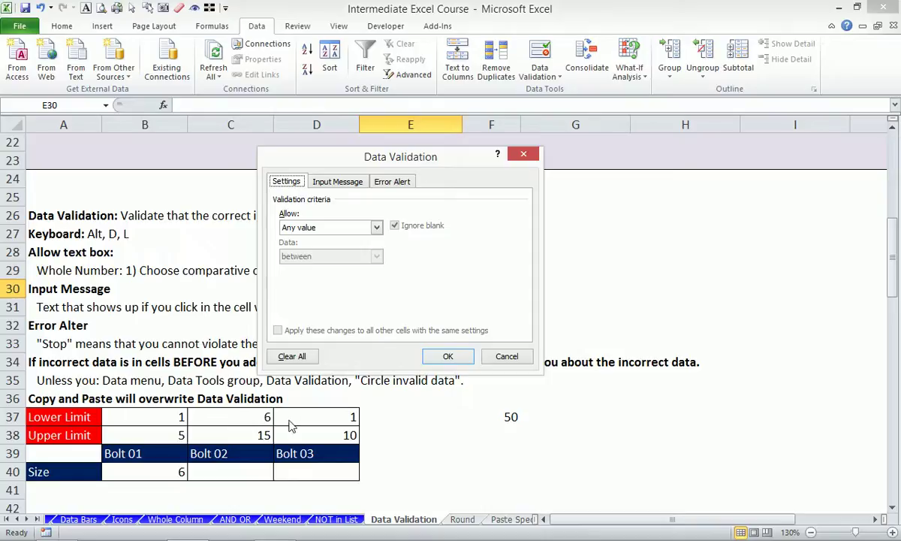
pyautogui.click(377, 228)
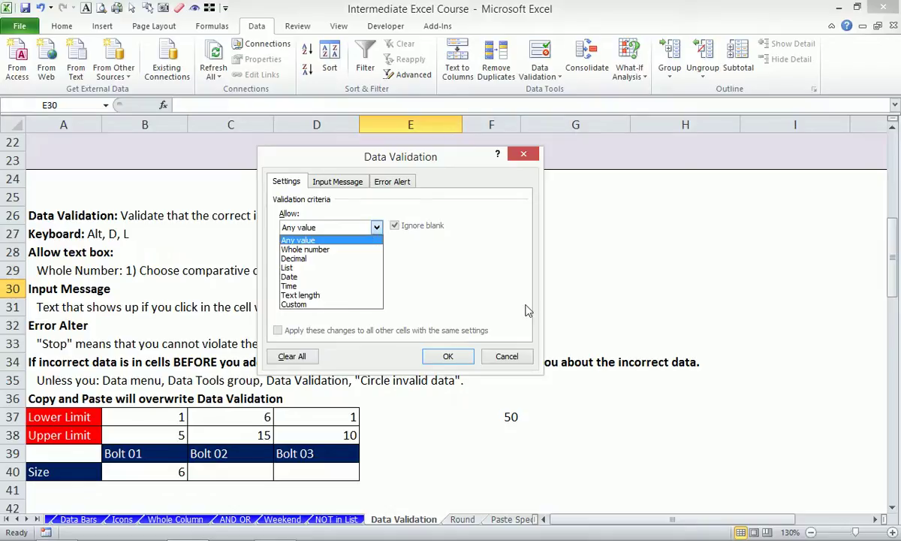
pyautogui.click(490, 355)
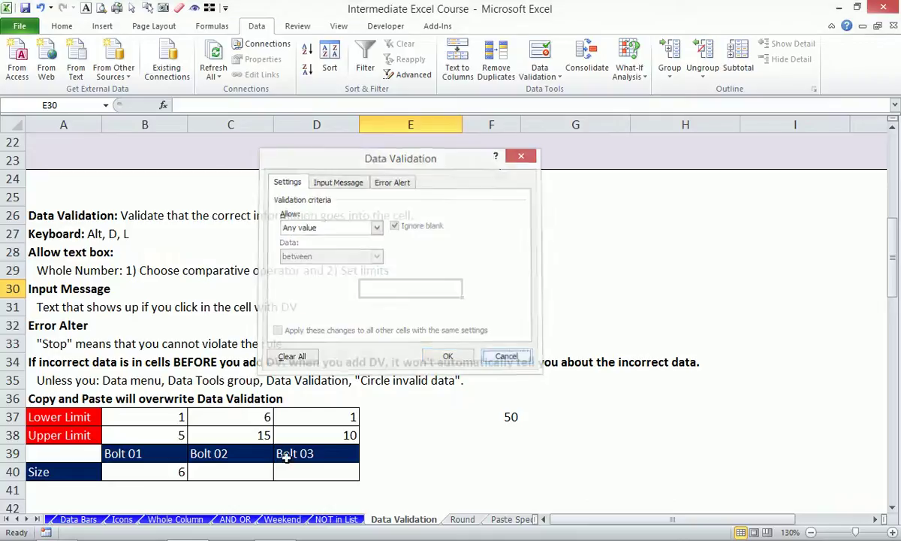
# Browse through the workbook's sheets and look at the Text & No and Text sheets
pyautogui.click(28, 521)
pyautogui.click(27, 520)
pyautogui.click(28, 521)
pyautogui.click(27, 521)
pyautogui.click(28, 520)
pyautogui.click(28, 521)
pyautogui.click(28, 521)
pyautogui.click(28, 520)
pyautogui.click(28, 521)
pyautogui.click(28, 521)
pyautogui.click(28, 520)
pyautogui.click(28, 520)
pyautogui.click(28, 521)
pyautogui.click(28, 520)
pyautogui.click(27, 521)
pyautogui.click(28, 520)
pyautogui.click(16, 520)
pyautogui.click(17, 520)
pyautogui.click(16, 520)
pyautogui.click(17, 520)
pyautogui.click(16, 520)
pyautogui.click(16, 520)
pyautogui.click(17, 520)
pyautogui.click(16, 520)
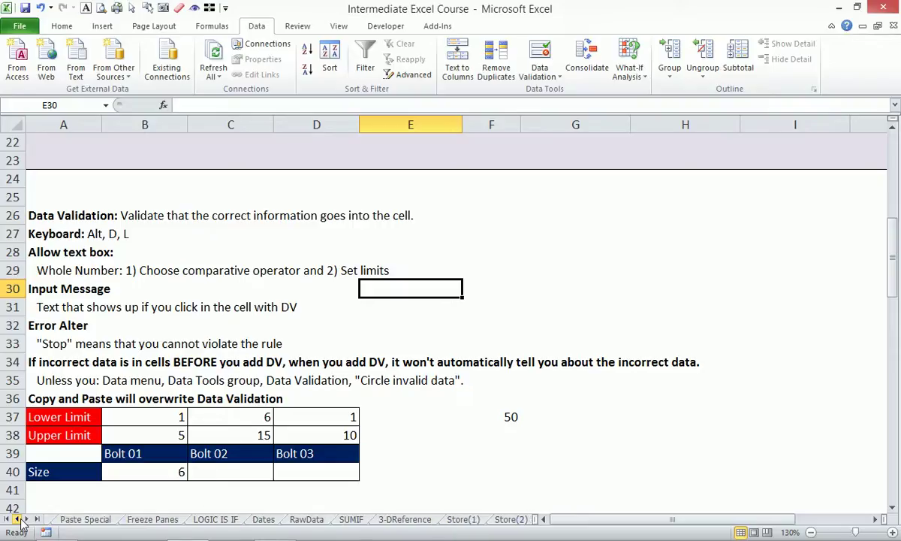
pyautogui.click(16, 519)
pyautogui.click(16, 520)
pyautogui.click(17, 520)
pyautogui.click(16, 520)
pyautogui.click(17, 520)
pyautogui.click(17, 519)
pyautogui.click(16, 519)
pyautogui.click(17, 520)
pyautogui.click(16, 520)
pyautogui.click(17, 519)
pyautogui.click(17, 520)
pyautogui.click(17, 520)
pyautogui.click(16, 519)
pyautogui.click(16, 520)
pyautogui.click(185, 520)
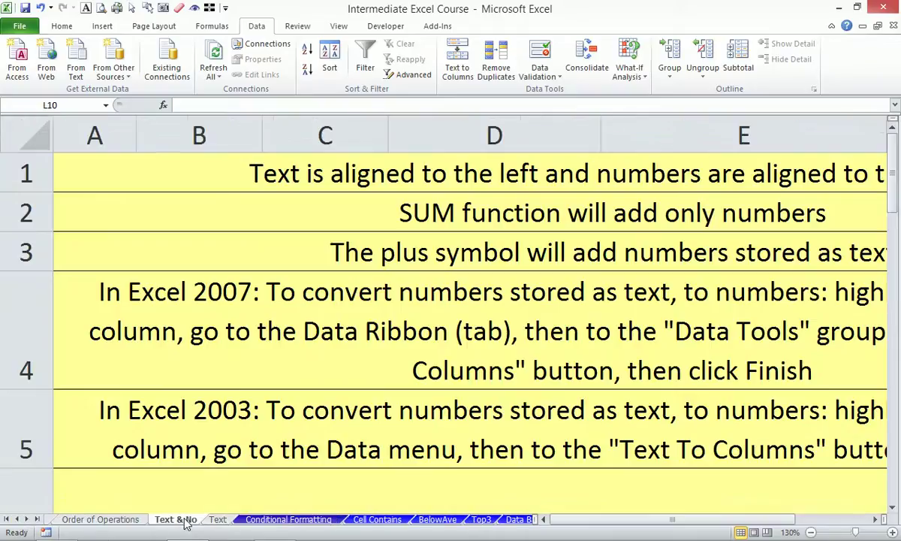
pyautogui.click(217, 519)
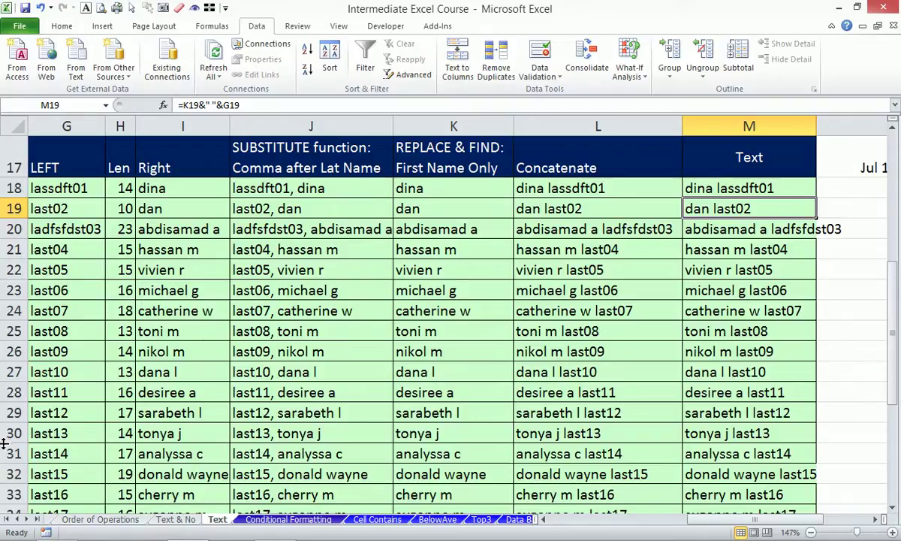
# Return to the Data Validation sheet and view E30's allowed value types and input message options without changing them
pyautogui.click(26, 520)
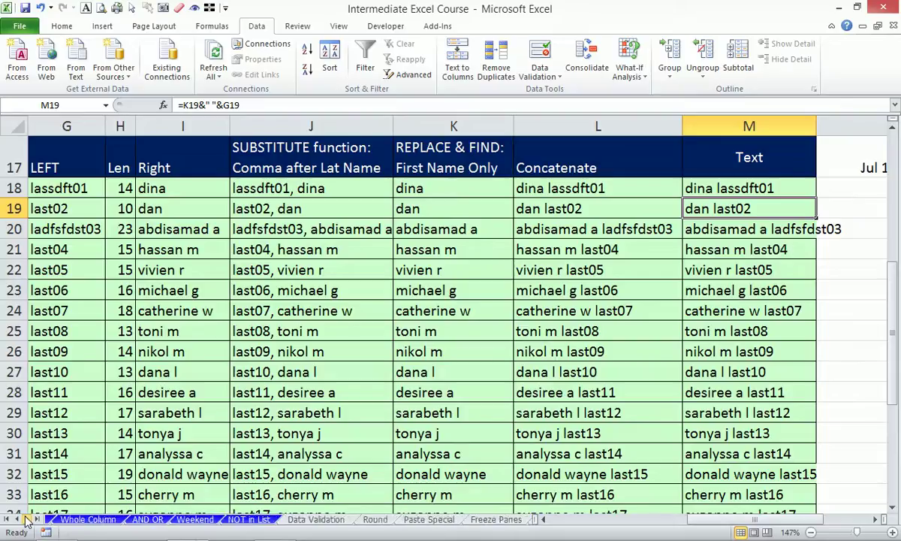
pyautogui.click(27, 520)
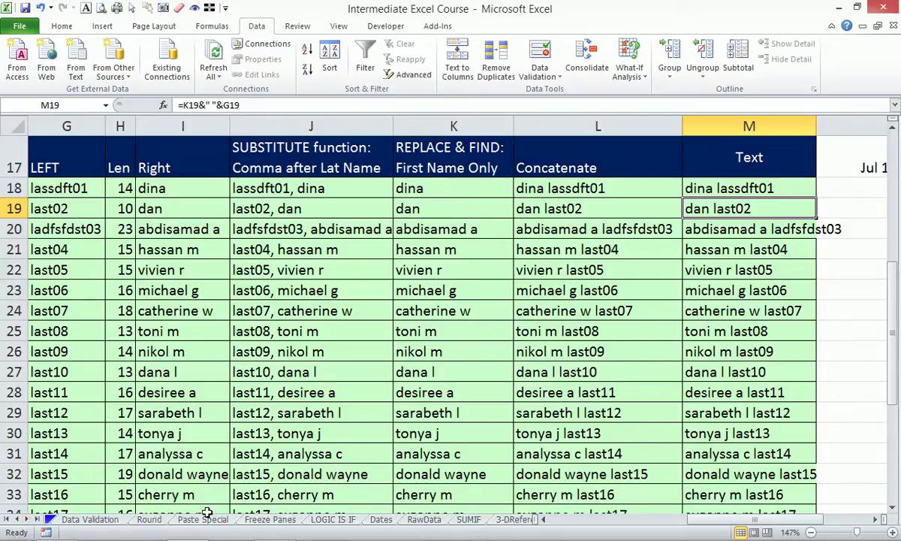
pyautogui.click(149, 519)
pyautogui.click(108, 519)
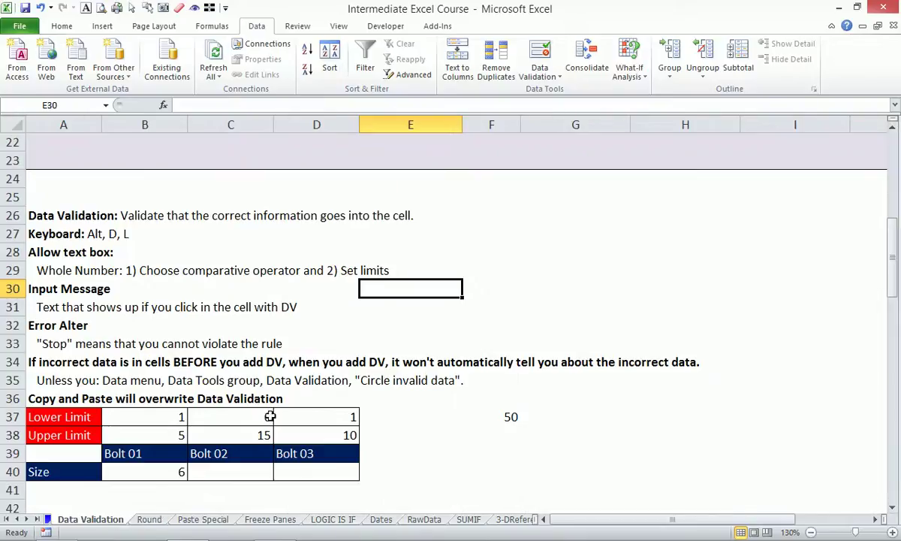
pyautogui.hotkey('alt', 'd')
pyautogui.press('l')
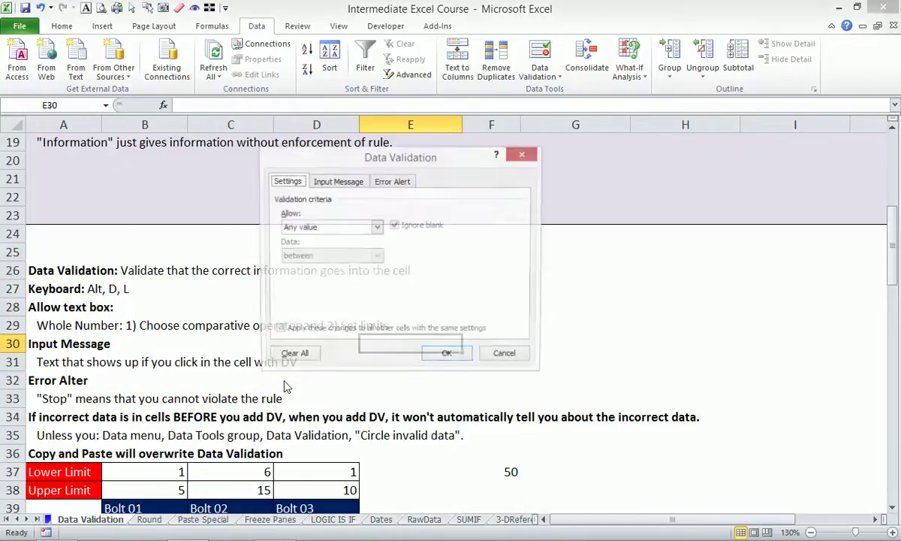
pyautogui.click(308, 229)
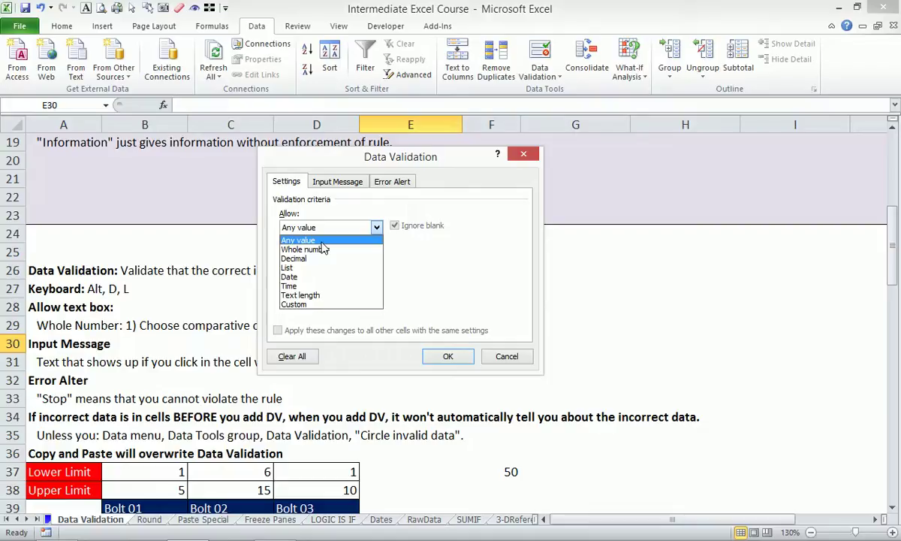
pyautogui.click(326, 180)
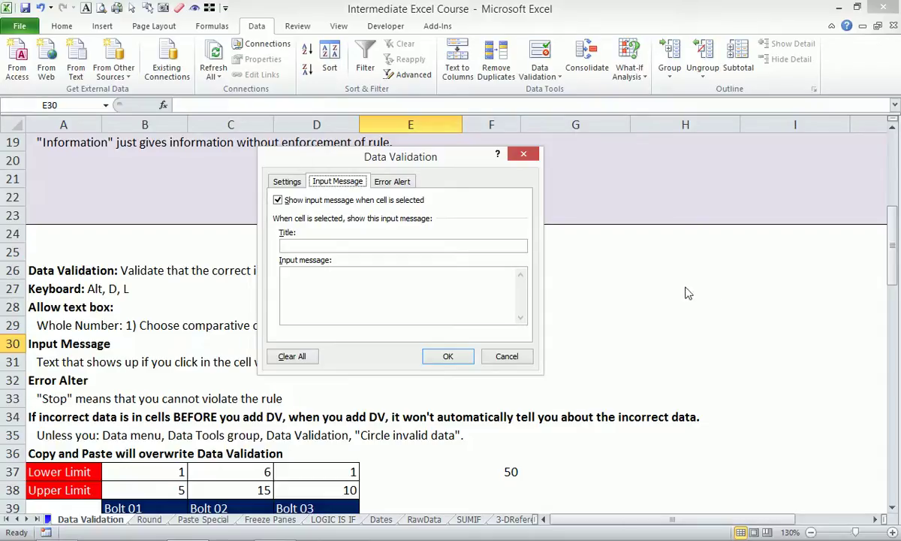
pyautogui.click(508, 359)
# Create a new blank workbook and enlarge the range A1:C7 to fill the view
pyautogui.hotkey('ctrl', 'n')
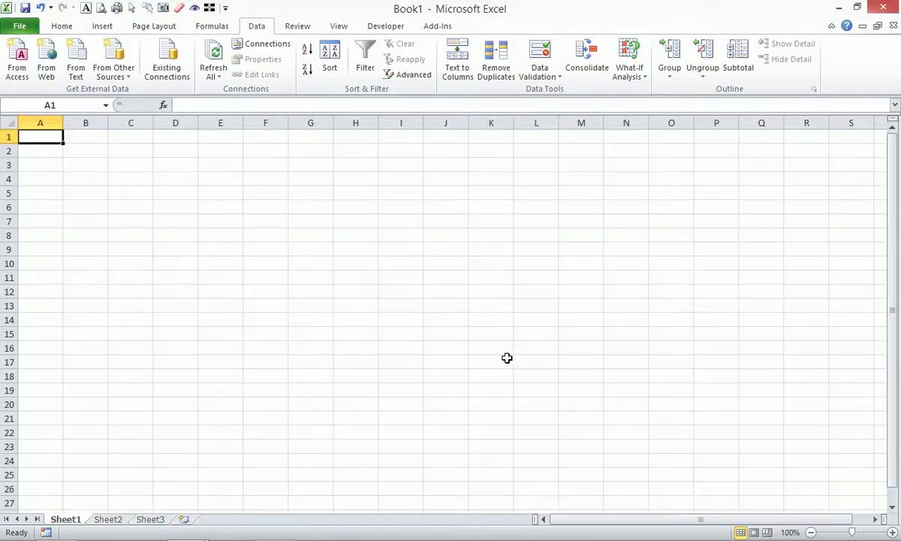
pyautogui.moveTo(41, 137); pyautogui.dragTo(129, 223)
pyautogui.hotkey('alt', 'w')
pyautogui.press('g')
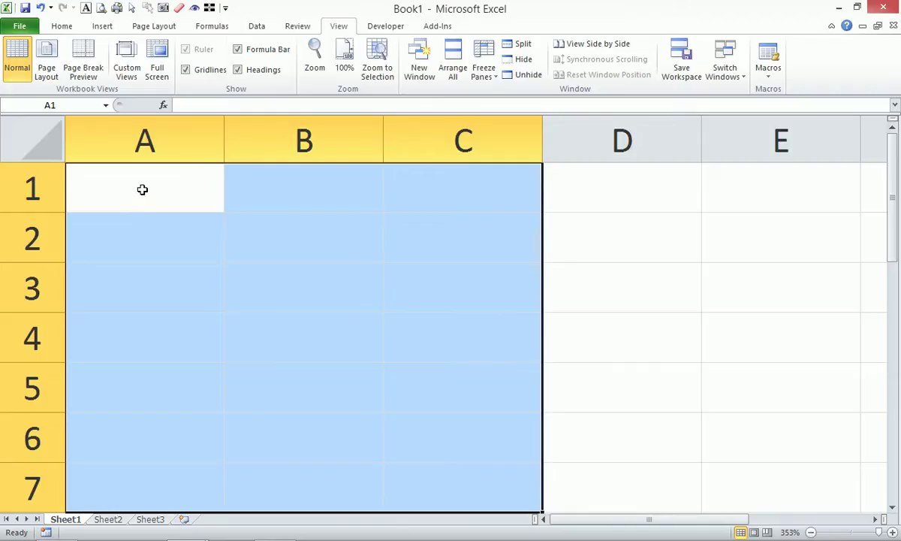
pyautogui.click(142, 190)
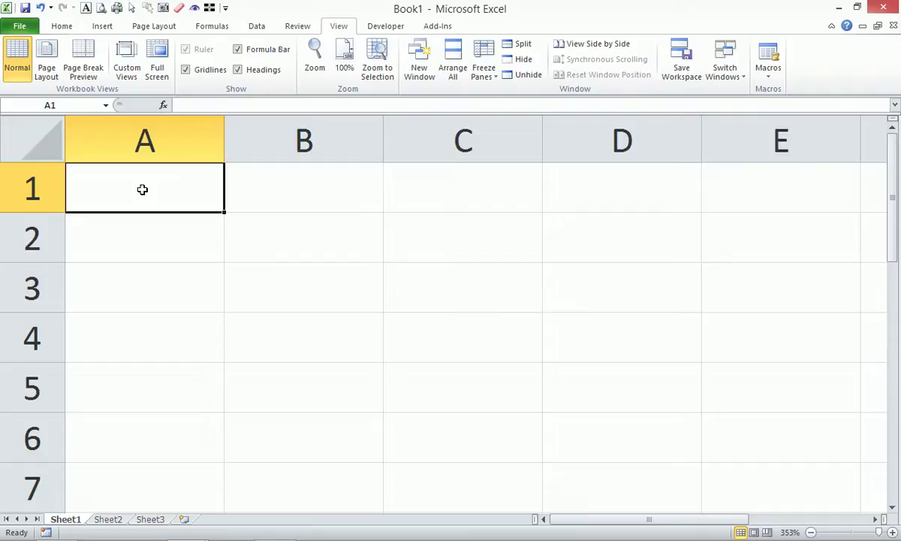
# Add a data validation input message to cell A1 with the title NAME and the text "Please enter Name only."
pyautogui.hotkey('alt', 'd')
pyautogui.press('l')
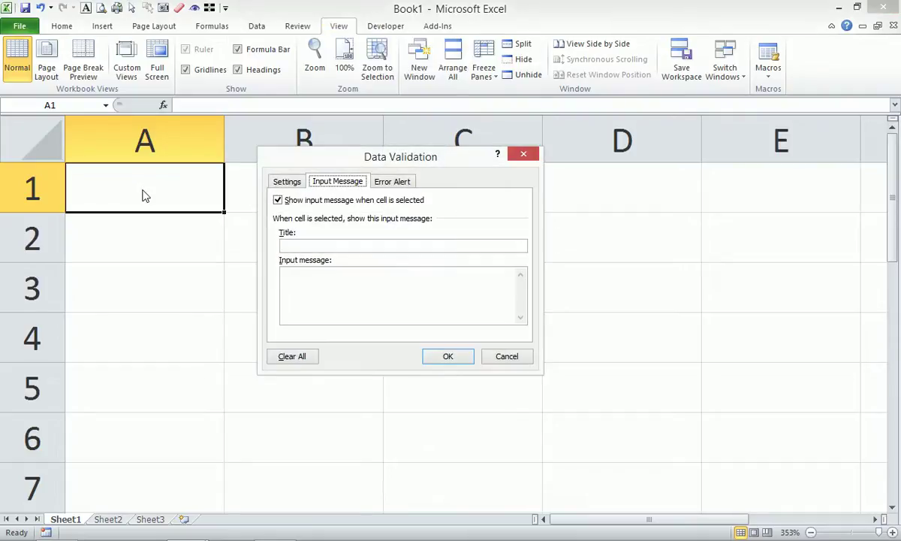
pyautogui.click(338, 245)
pyautogui.write('NAME')
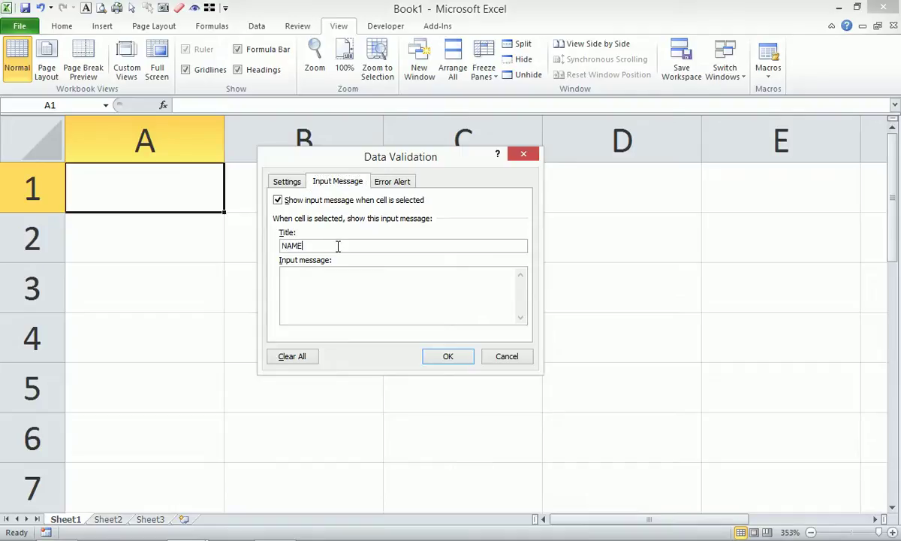
pyautogui.click(326, 275)
pyautogui.write('Please enter Name only.')
pyautogui.click(448, 357)
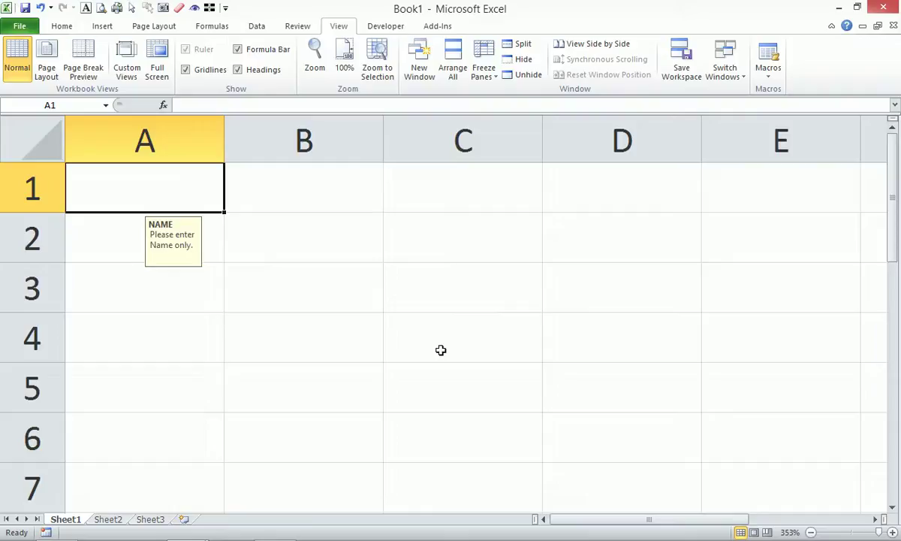
# Test the input message in A1 by entering fdf, replacing it with 333, and reselecting the cell
pyautogui.write('fdf')
pyautogui.press('Up')
pyautogui.write('333')
pyautogui.press('Return')
pyautogui.press('Up')
pyautogui.press('Down')
pyautogui.press('Up')
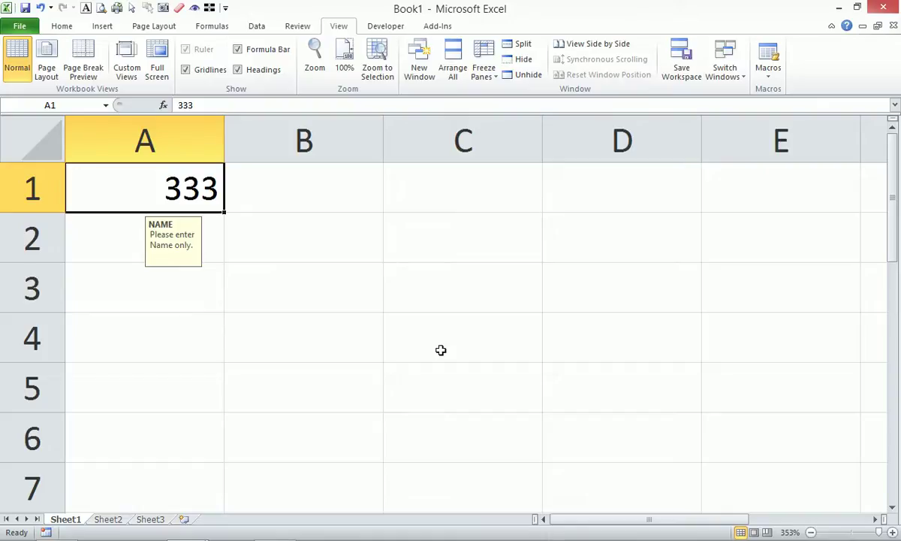
# Copy cell A1 and select A2:A4 as the paste destination
pyautogui.hotkey('ctrl', 'c')
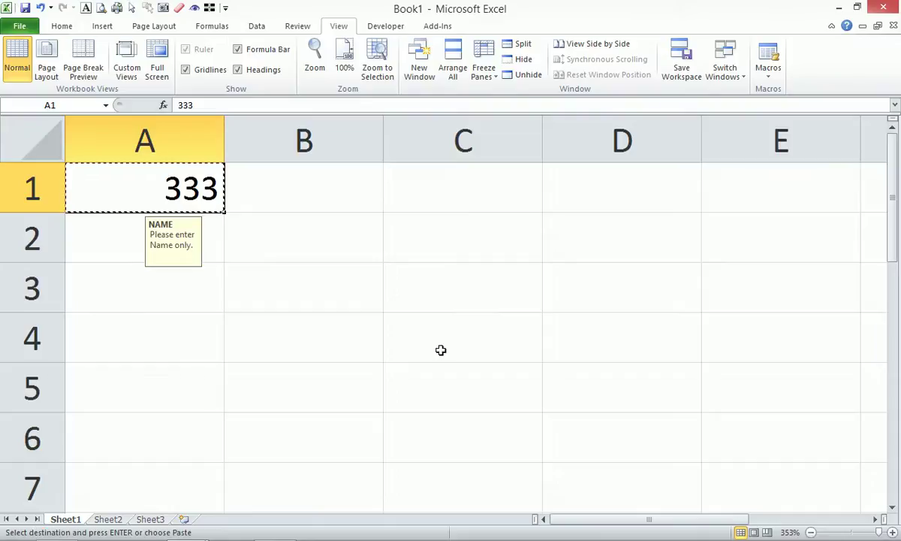
pyautogui.press('Down')
pyautogui.hotkey('shift', 'Down')
pyautogui.hotkey('shift', 'Down')
pyautogui.hotkey('alt', 'e')
pyautogui.press('s')
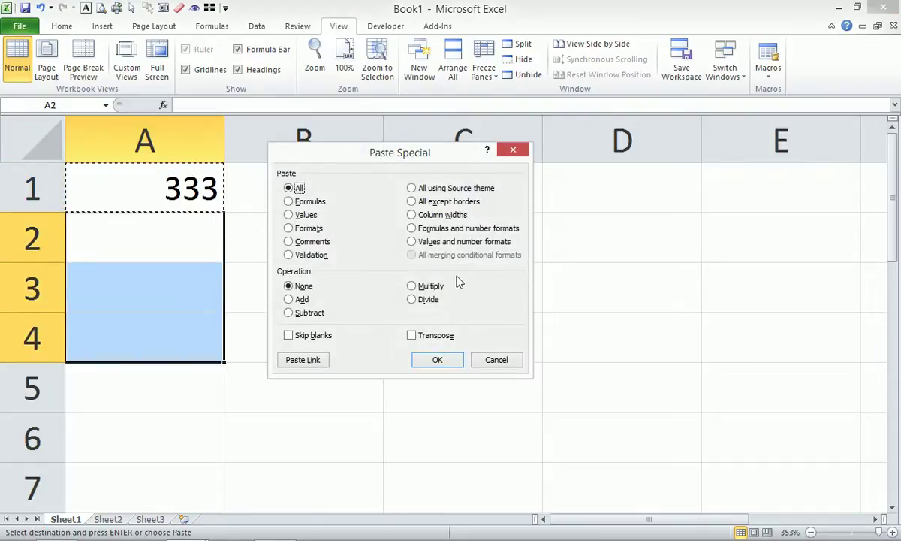
pyautogui.press('Escape')
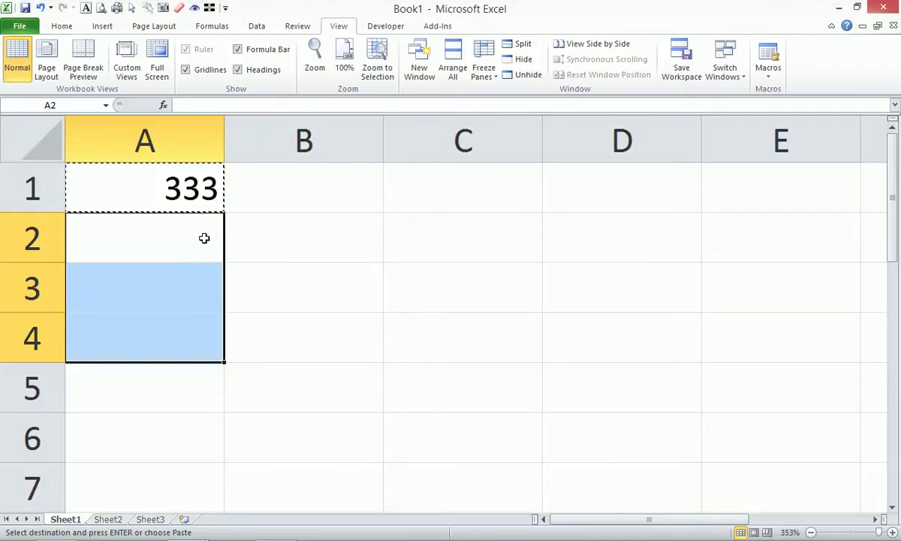
pyautogui.rightClick(207, 237)
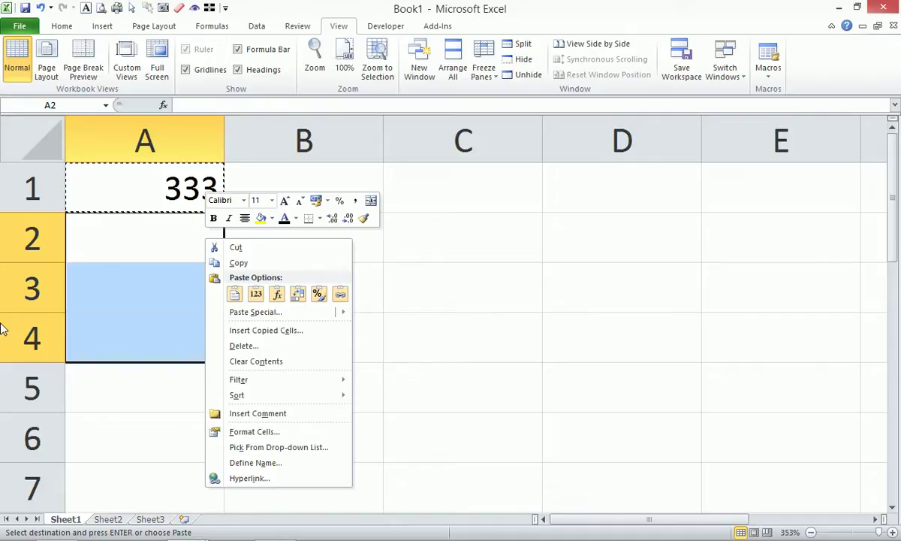
pyautogui.press('Escape')
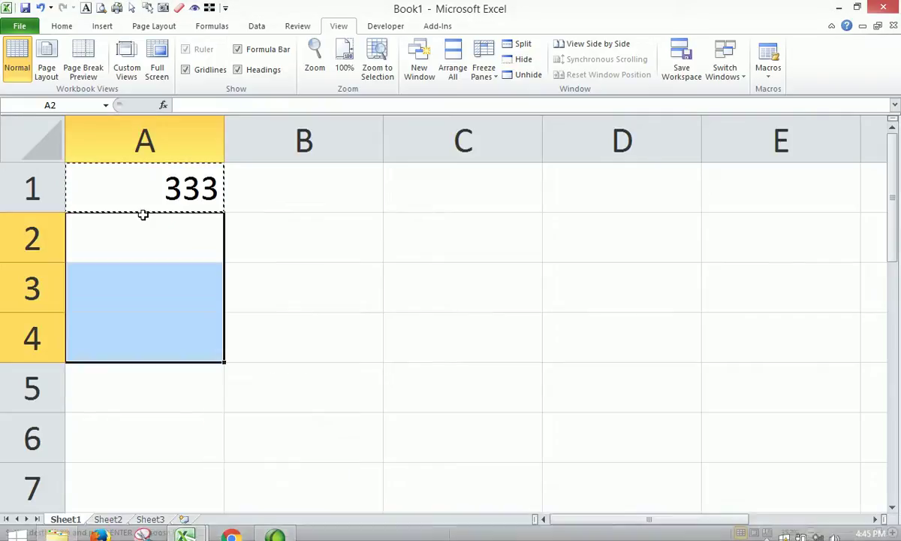
# Paste only the copied cell's validation into A2:A4 with Paste Special
pyautogui.rightClick(146, 253)
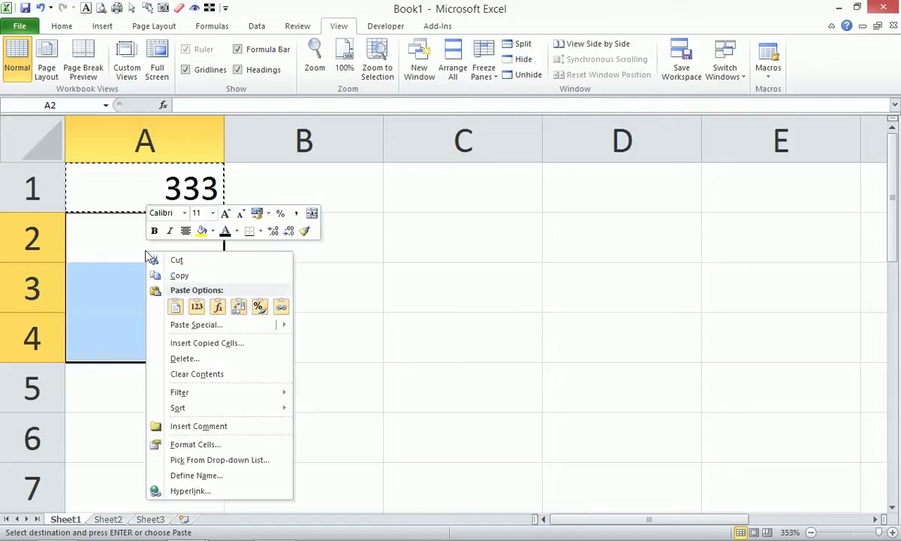
pyautogui.click(188, 325)
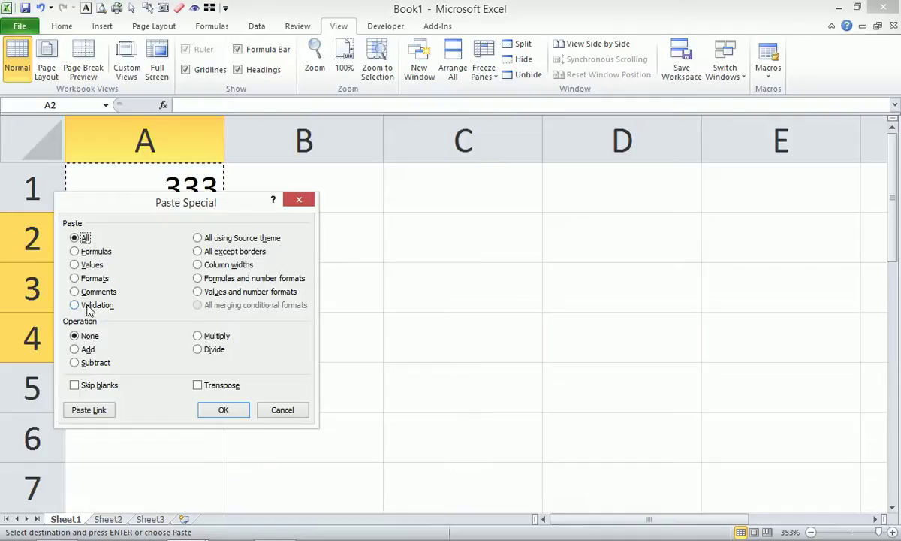
pyautogui.click(89, 306)
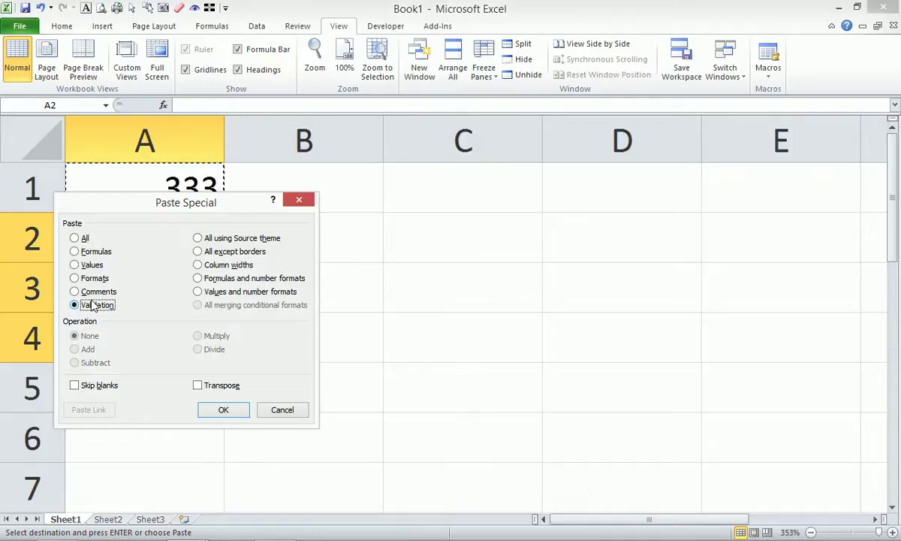
pyautogui.click(228, 413)
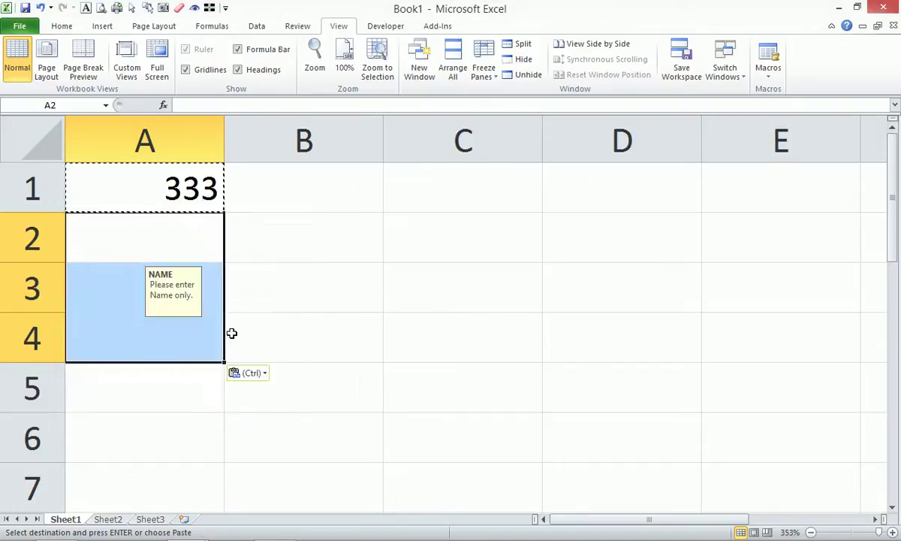
# Check the input message on each cell from A4 up to A1
pyautogui.click(298, 286)
pyautogui.click(168, 319)
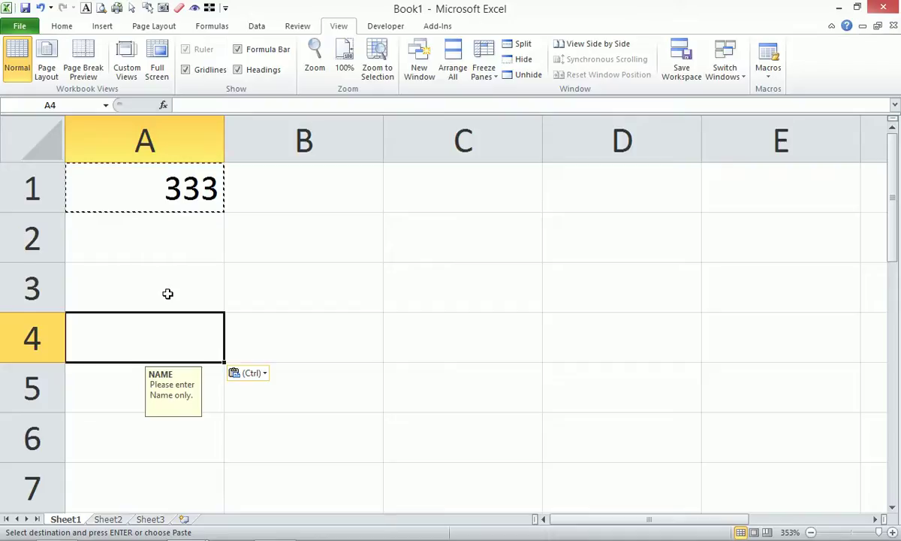
pyautogui.press('Up')
pyautogui.press('Up')
pyautogui.press('Up')
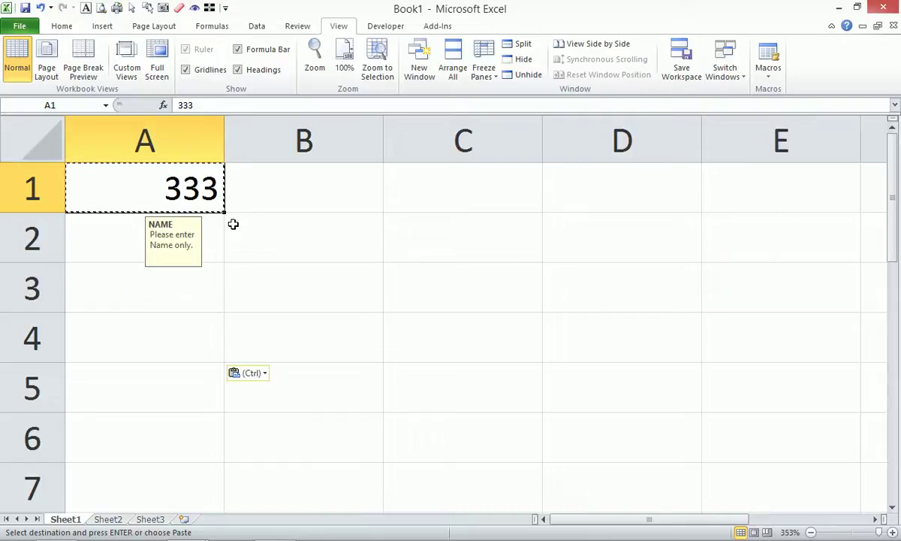
# Switch back to the Intermediate Excel Course workbook
pyautogui.click(291, 277)
pyautogui.moveTo(164, 535)
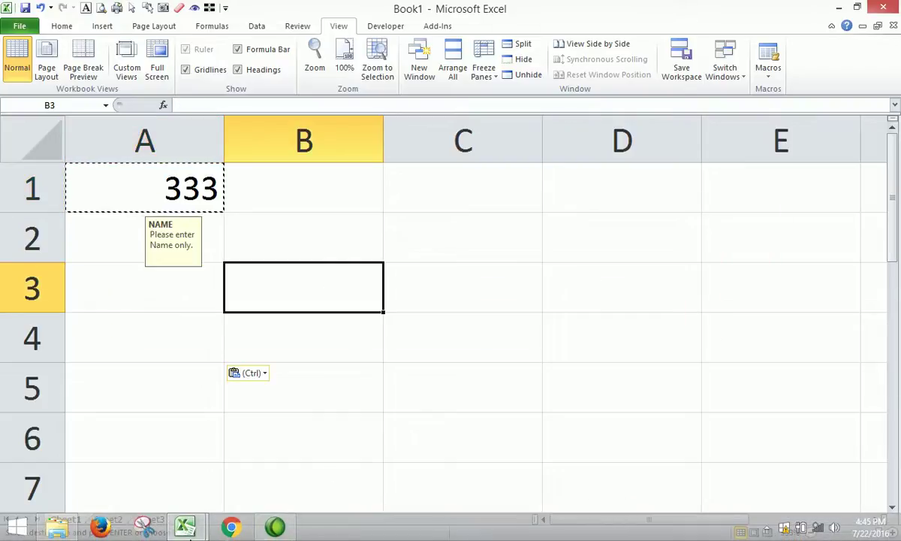
pyautogui.click(115, 481)
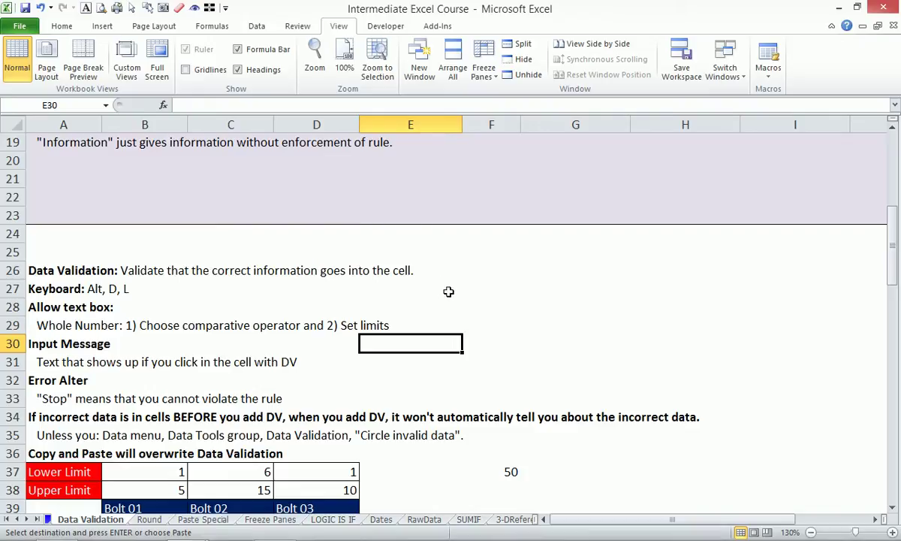